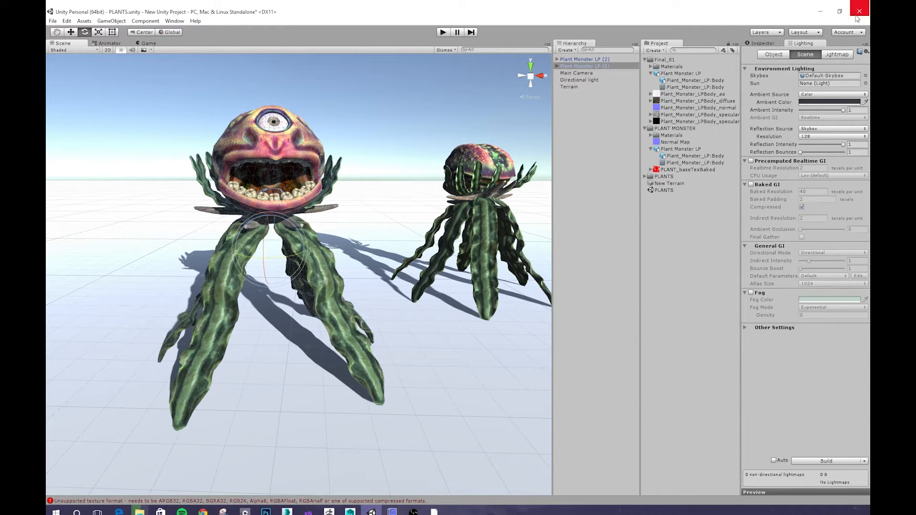
Collapse the Final_01 and PLANT MONSTER asset folders, and minimize the Unity window.
click(644, 59)
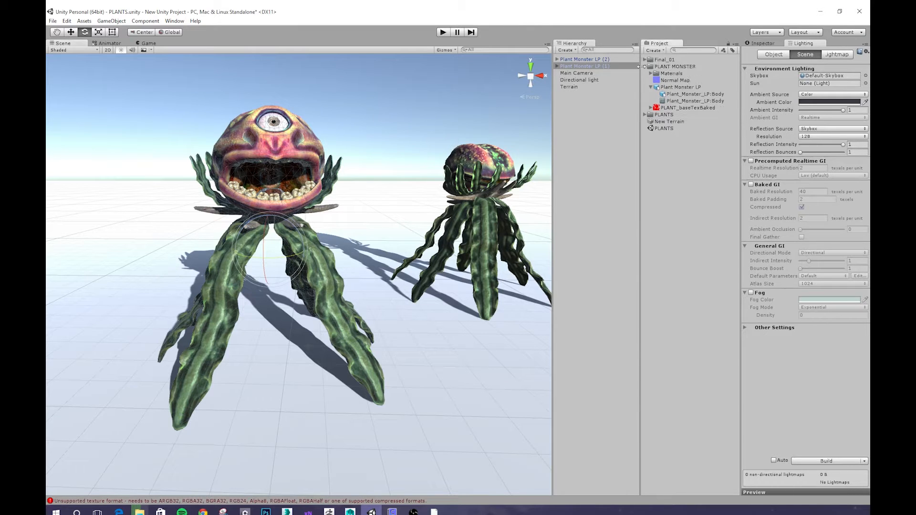
click(644, 67)
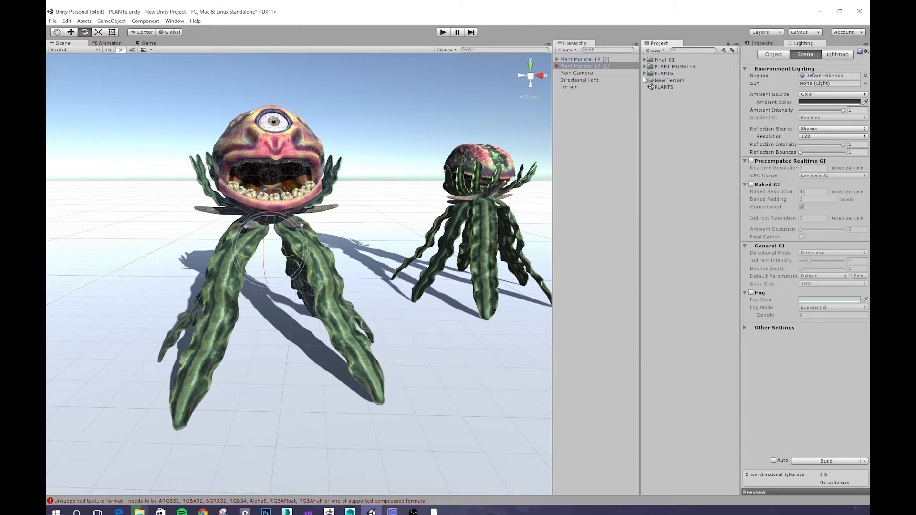
click(824, 16)
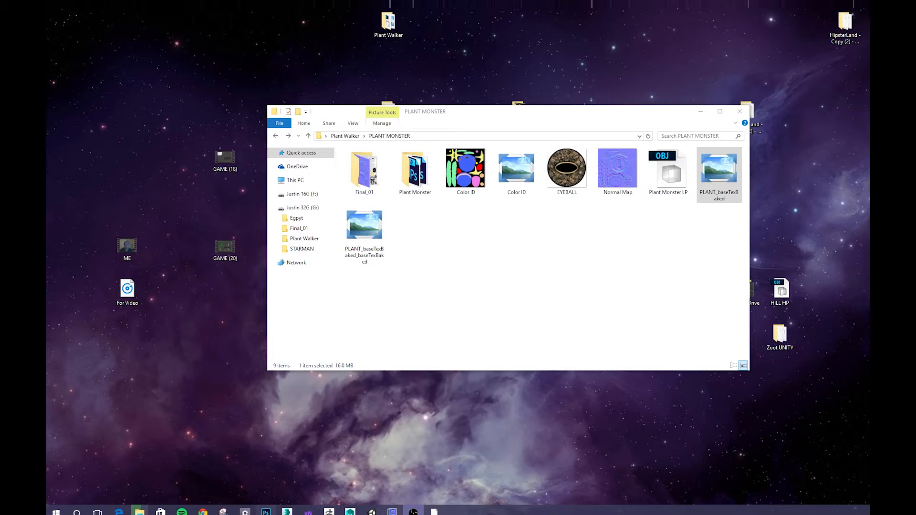
Switch to Photoshop, arrange its window beside the PLANT MONSTER folder, and open the Normal Map image from that folder.
click(266, 511)
drag(474, 7, 455, 233)
drag(599, 113, 610, 42)
click(642, 110)
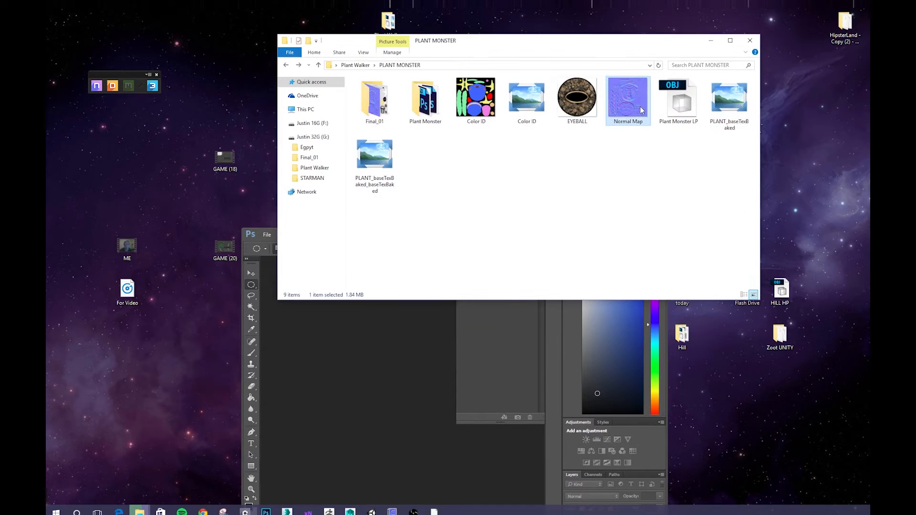
drag(641, 110, 385, 376)
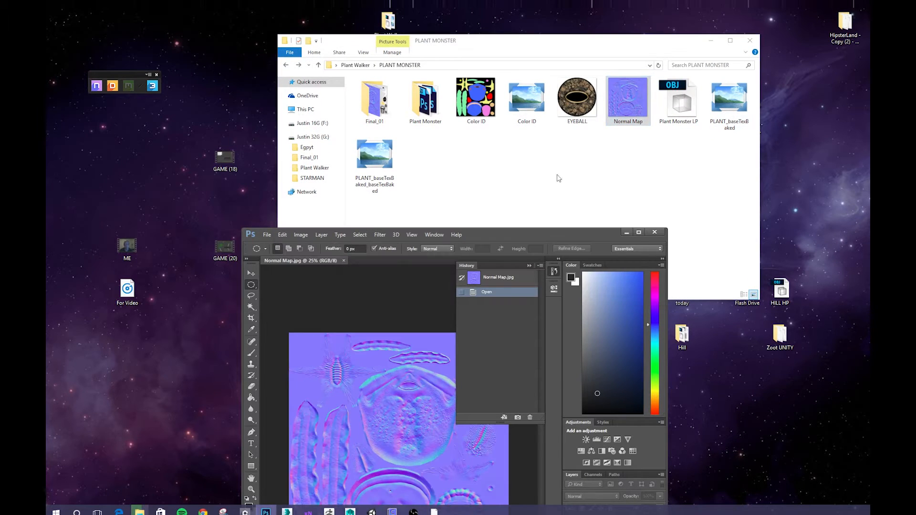
Place the PLANT_baseTexBaked_baseTexBaked image over the normal map as a new layer at its original size.
drag(730, 103, 349, 452)
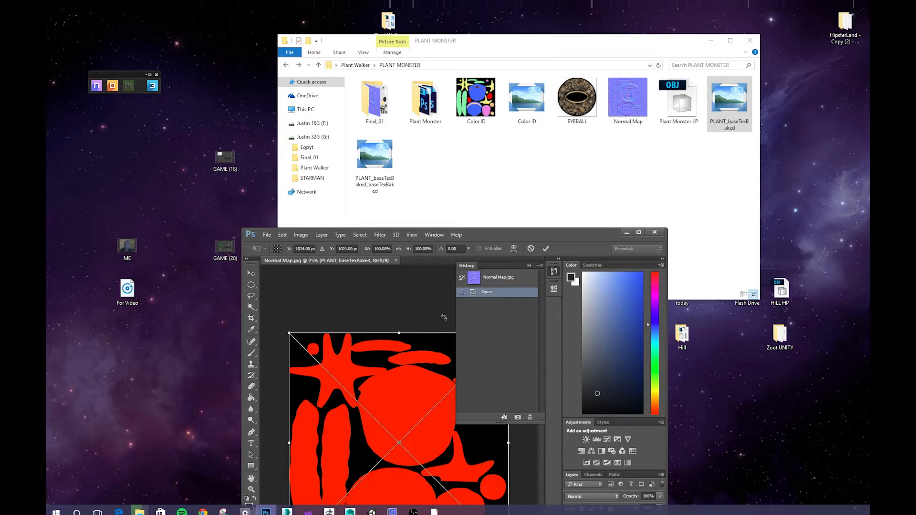
key(Escape)
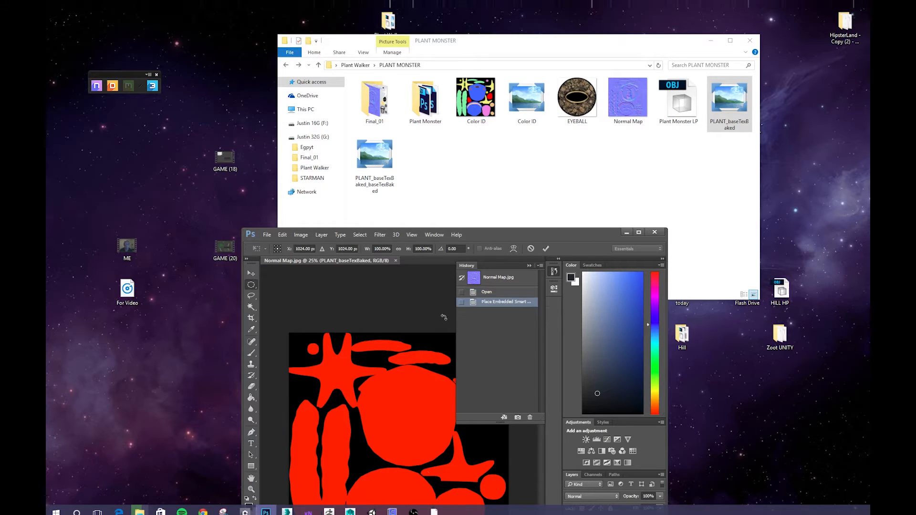
drag(380, 157, 360, 397)
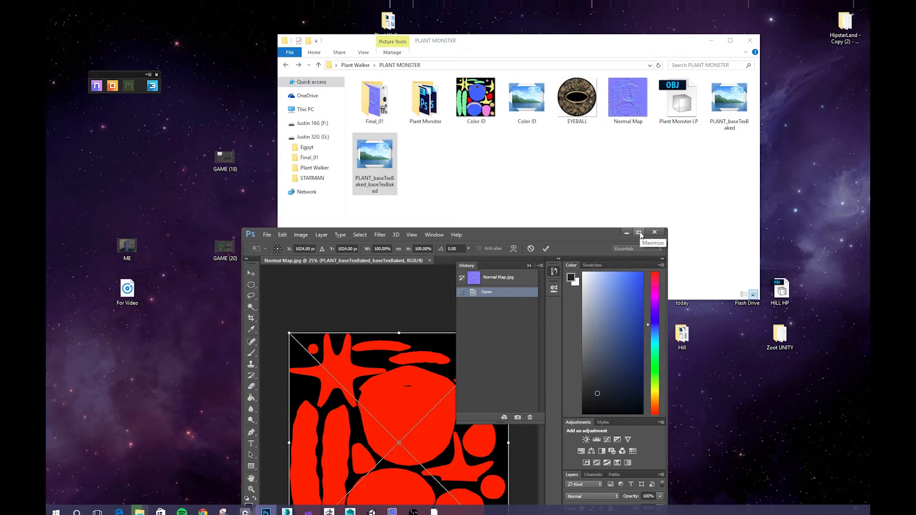
click(640, 233)
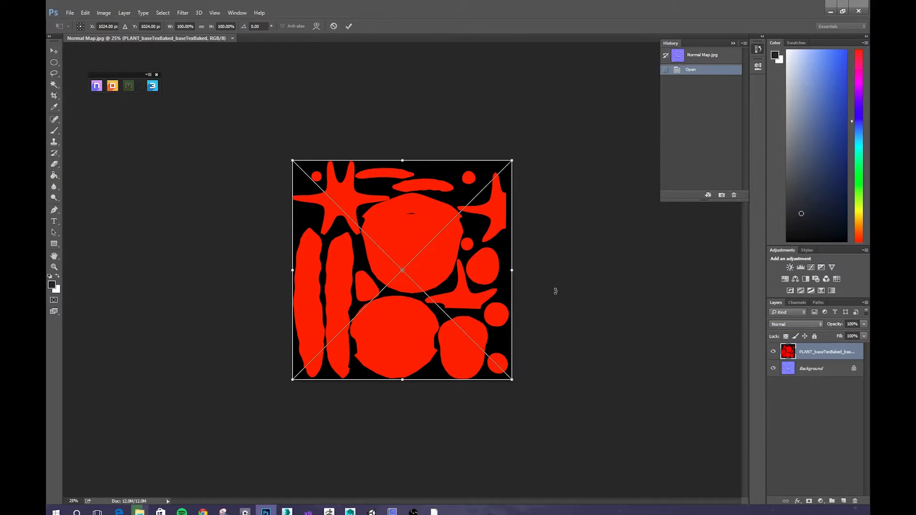
key(Return)
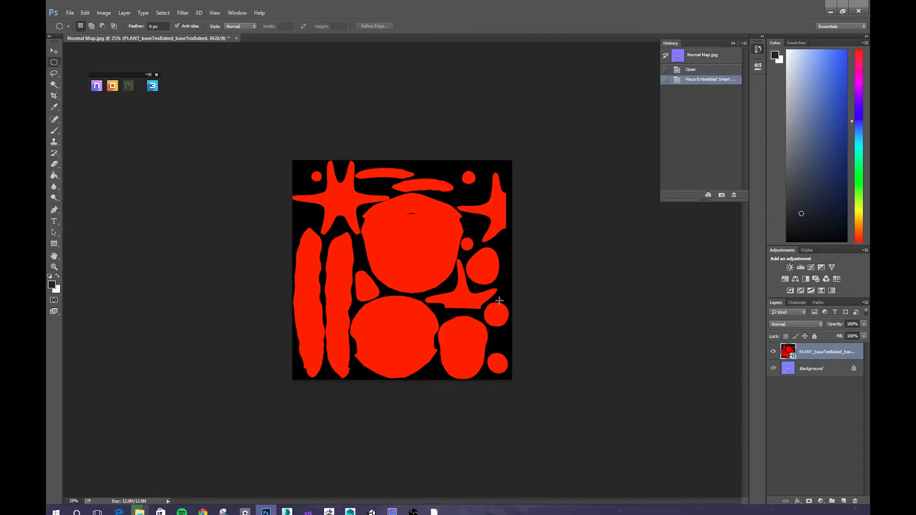
Rasterize the placed texture layer, and launch 3ds Max in the background.
right_click(840, 361)
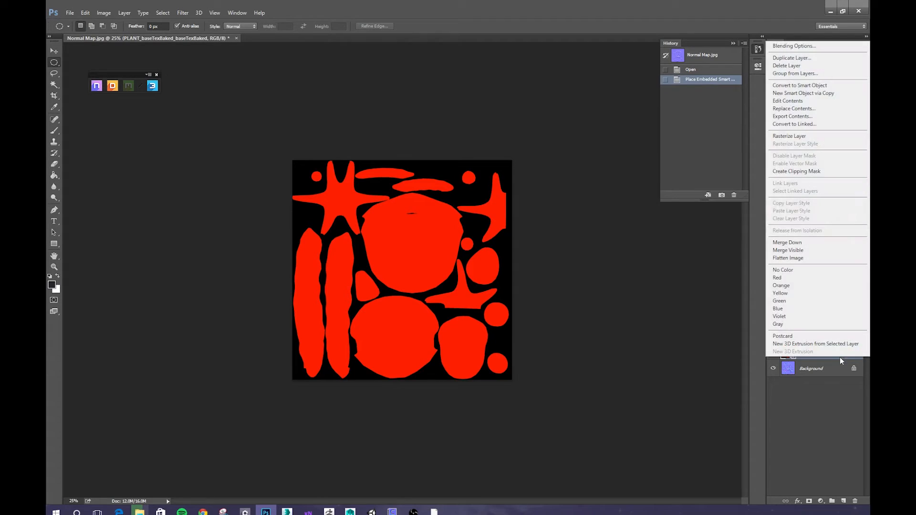
click(857, 138)
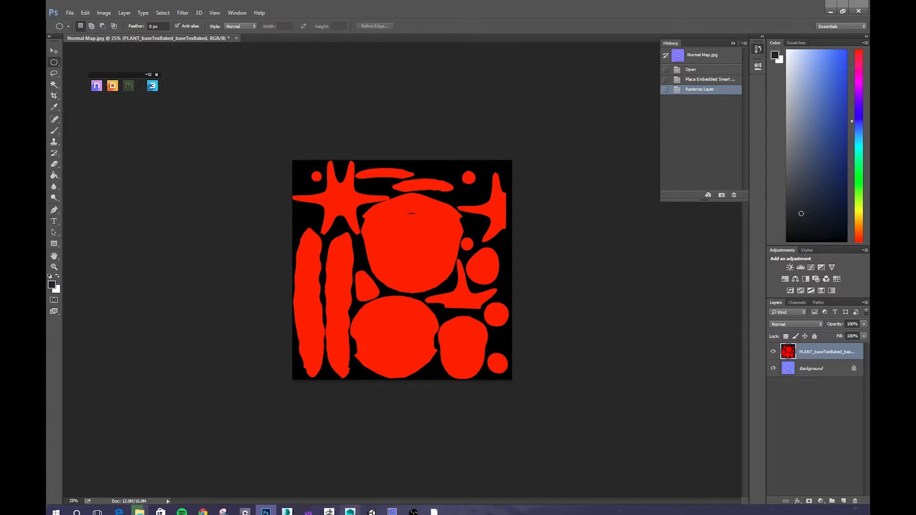
click(289, 512)
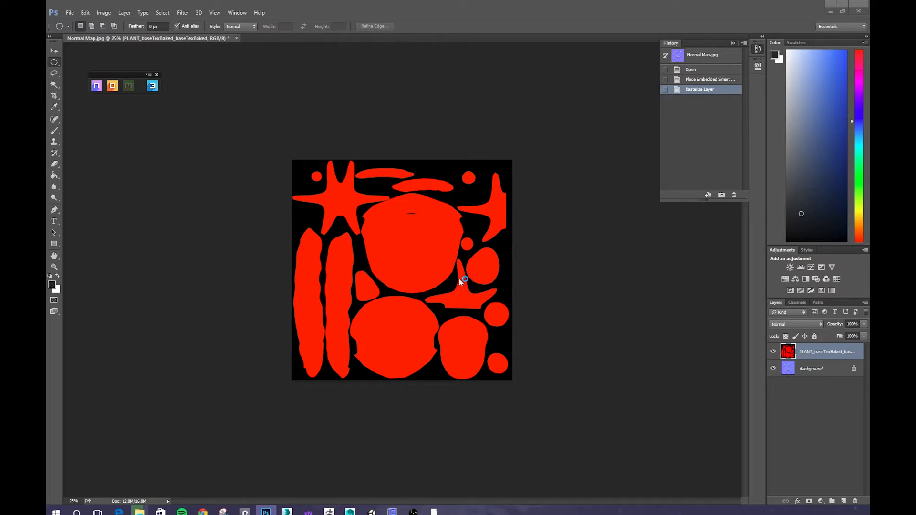
Set the foreground color to blue #548dff and fill the lower large round head shape using the Paint Bucket.
click(54, 175)
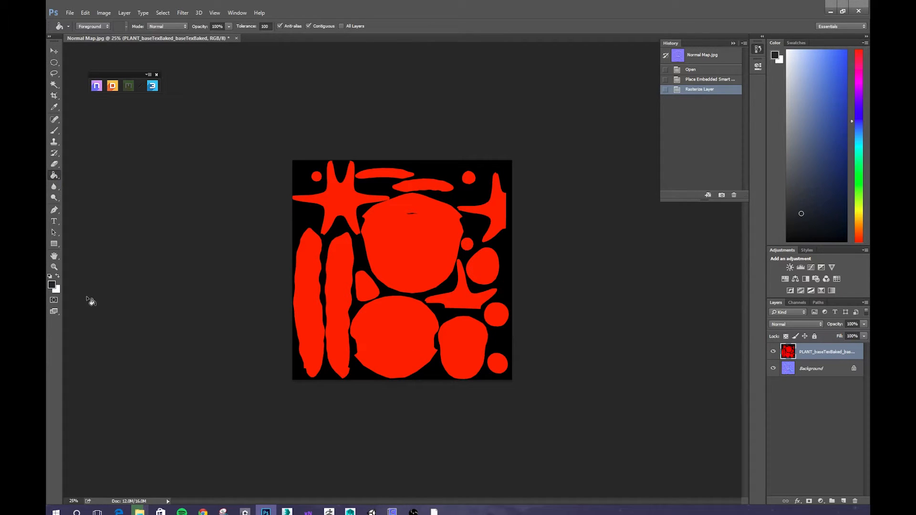
click(53, 285)
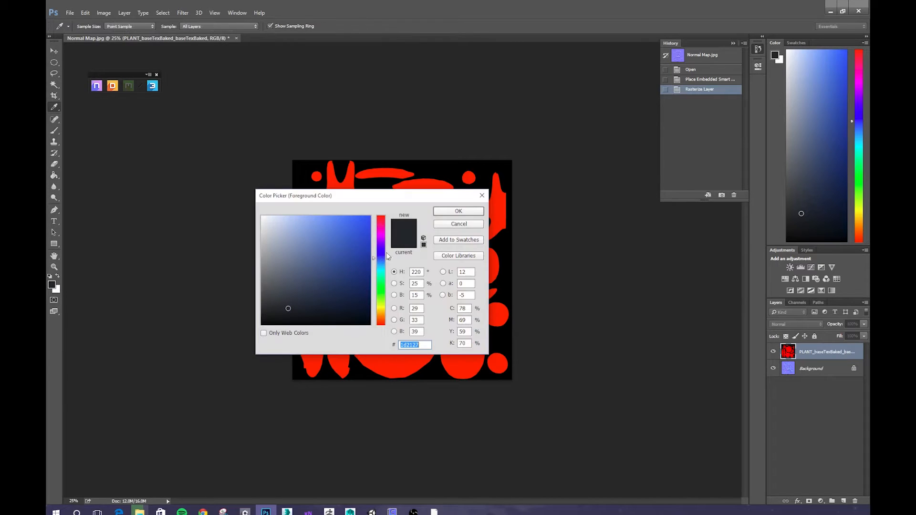
click(352, 246)
click(336, 217)
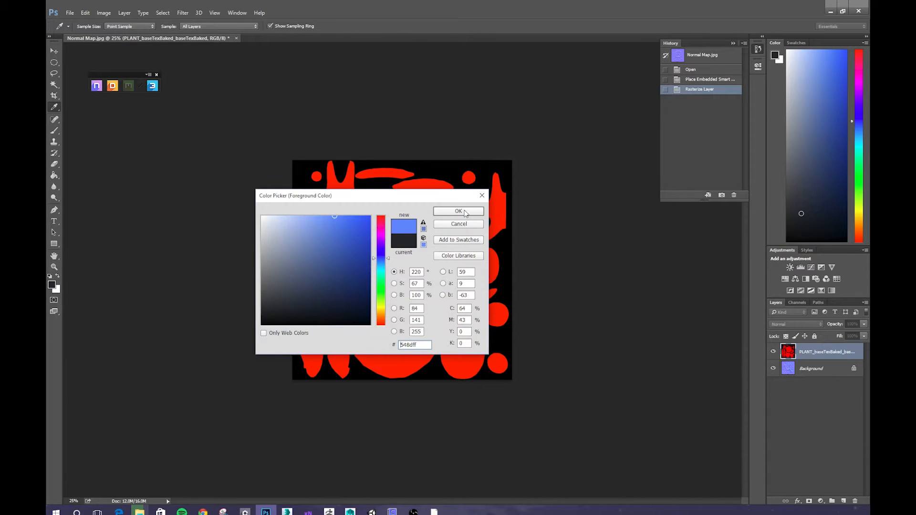
click(458, 211)
click(413, 236)
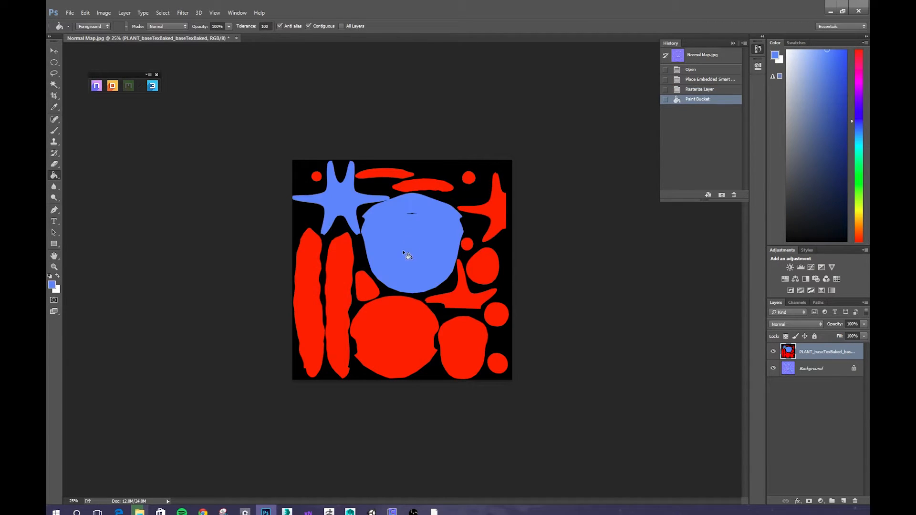
key(ctrl+z)
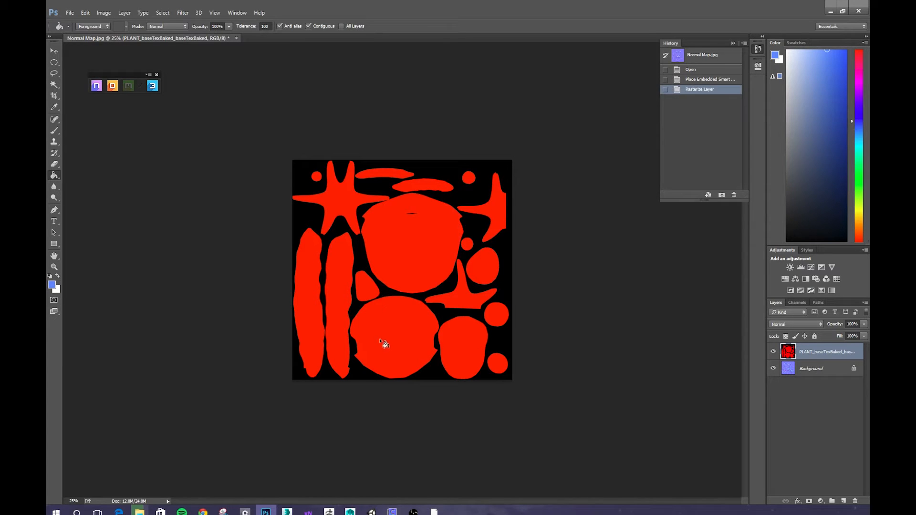
click(384, 343)
Paint a small blue brush mark where the six-armed star's tip touches the upper head shape.
click(54, 266)
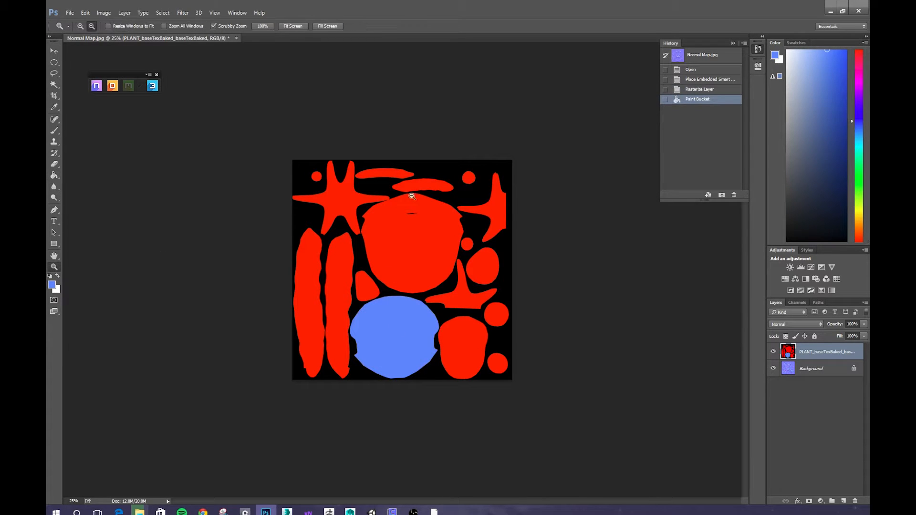
drag(380, 203, 431, 202)
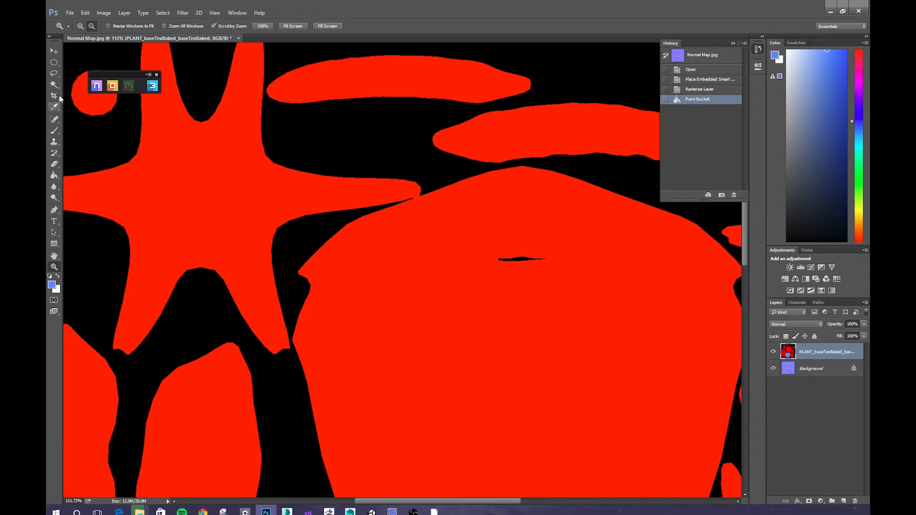
click(54, 130)
click(89, 26)
drag(101, 53, 98, 58)
key(Return)
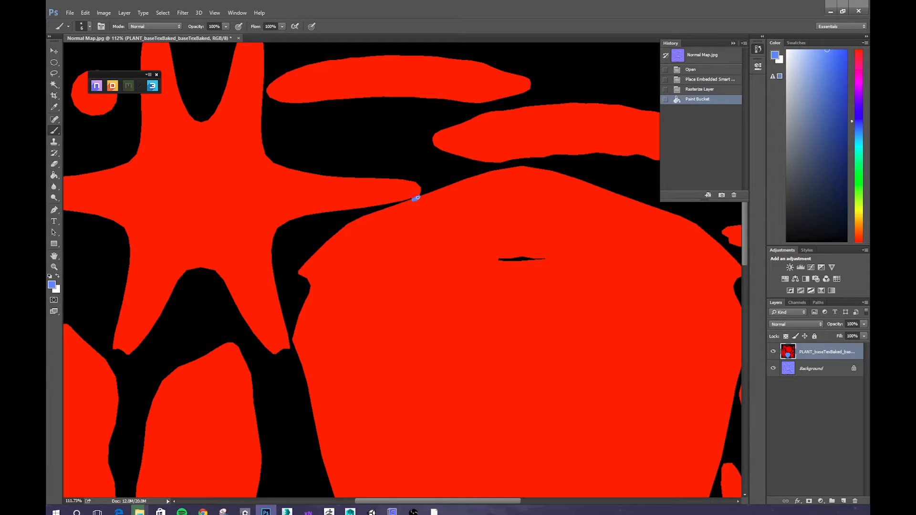
drag(418, 197, 417, 197)
Fill the upper head shape with the blue foreground color and touch up its junction with the star's tip.
click(55, 174)
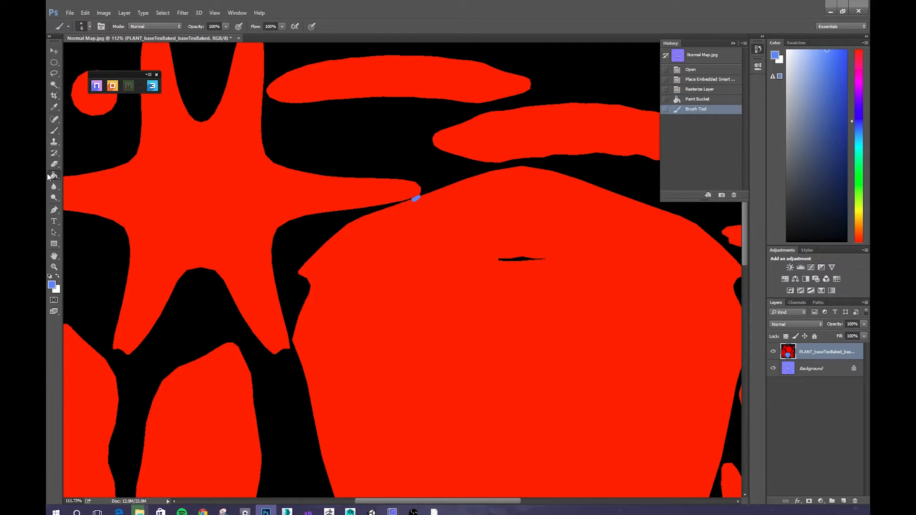
click(557, 298)
click(54, 131)
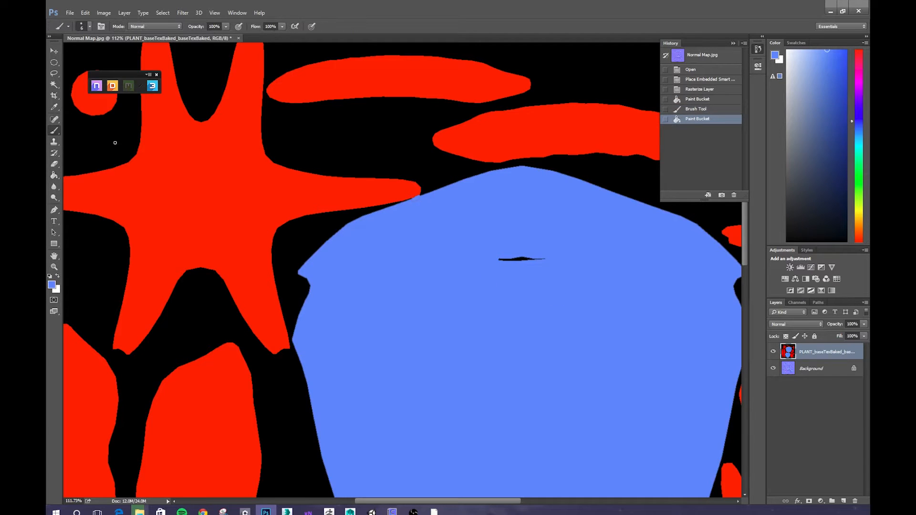
click(420, 198)
Set the foreground color to aqua #54ffdd and fill the six-armed star and the two partial star shapes.
scroll(286, 229, down, 3)
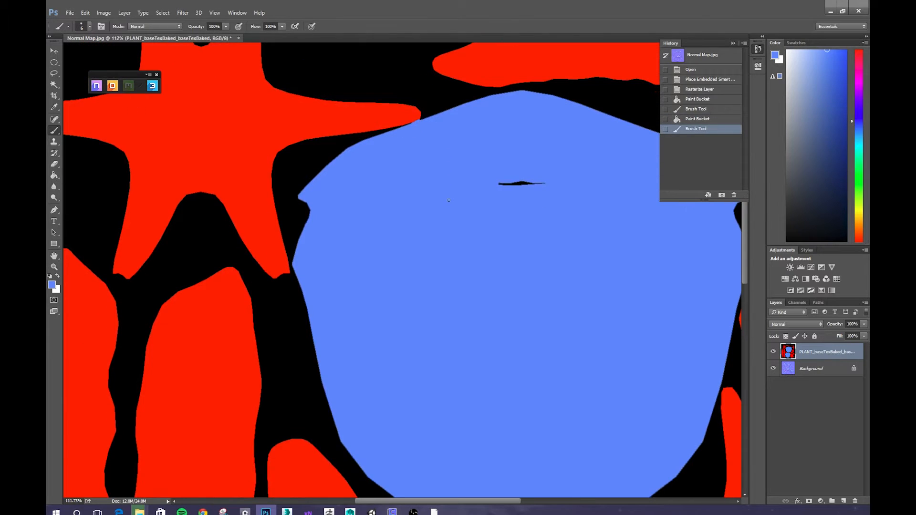
click(54, 267)
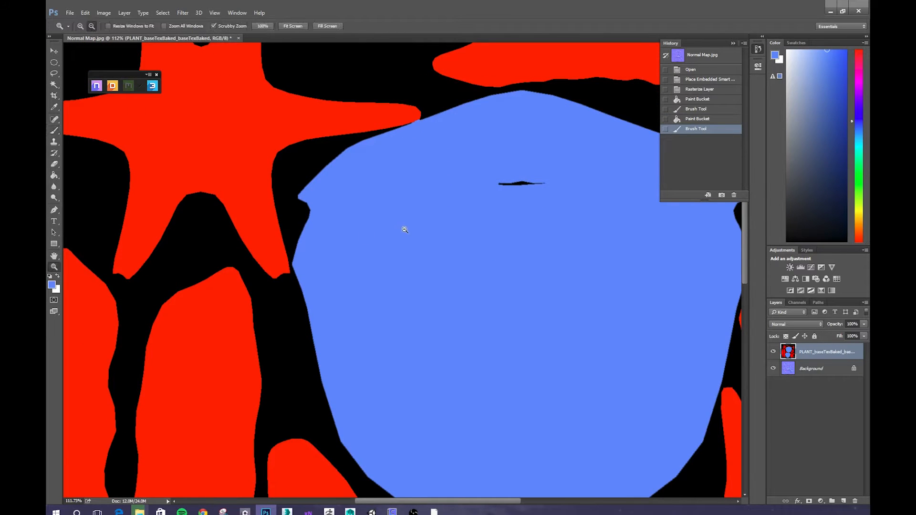
drag(403, 227, 359, 222)
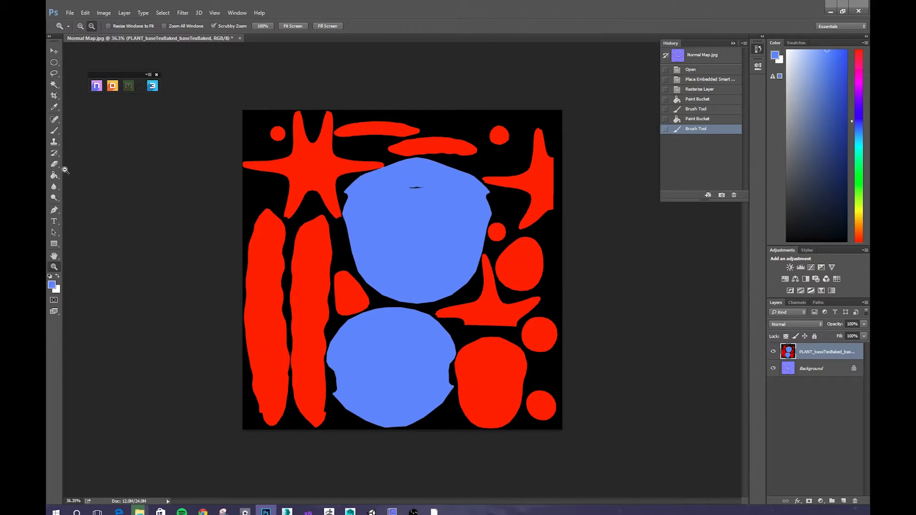
key(i)
click(52, 285)
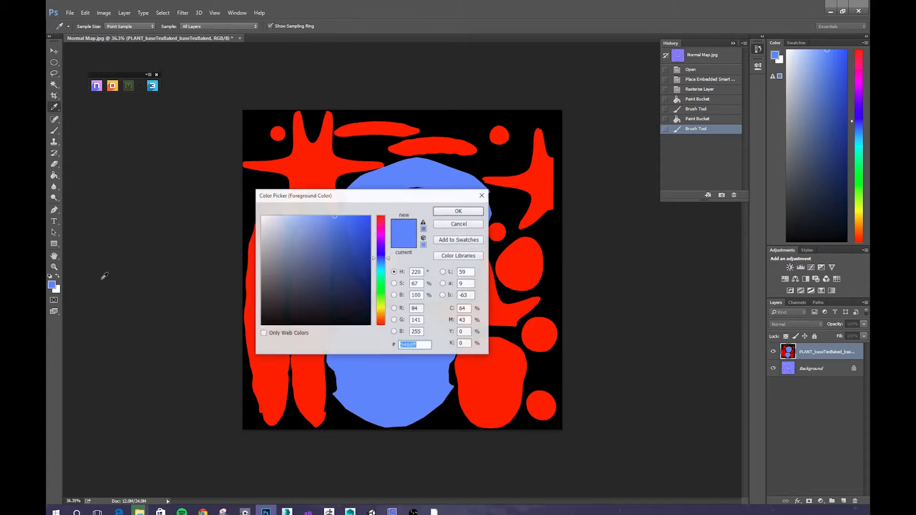
drag(378, 263, 380, 274)
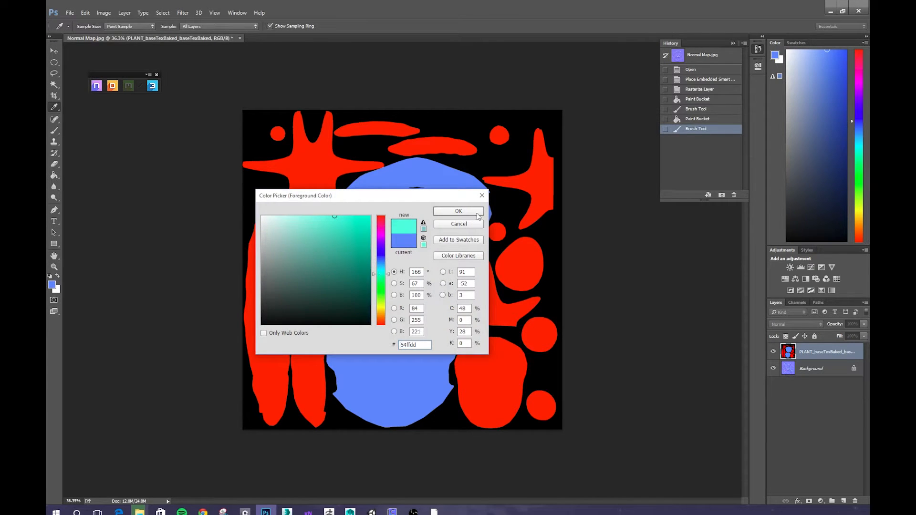
click(458, 210)
key(g)
click(335, 164)
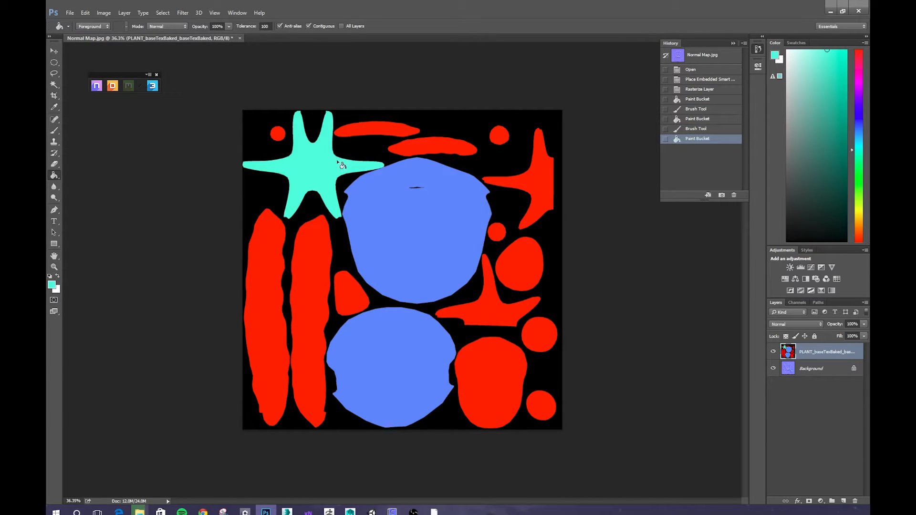
click(541, 186)
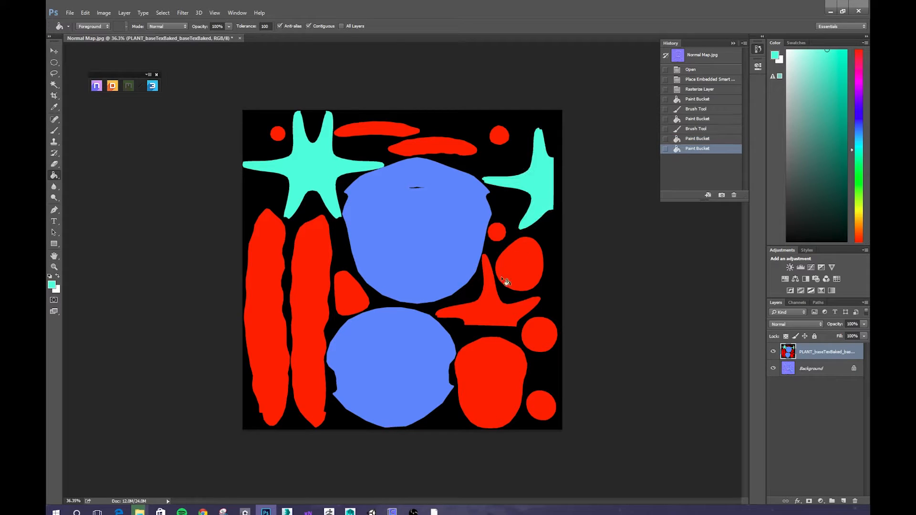
click(486, 311)
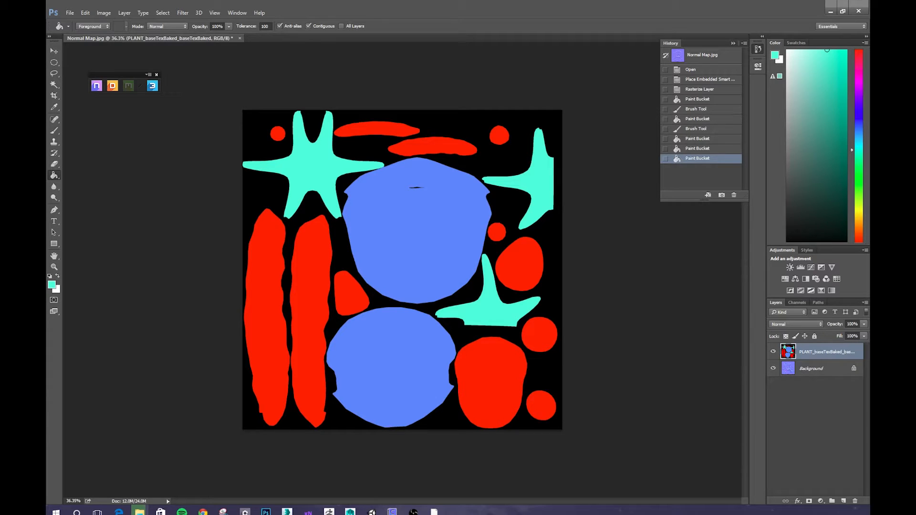
Switch to 3ds Max and start importing a non-native file into the empty scene.
click(287, 511)
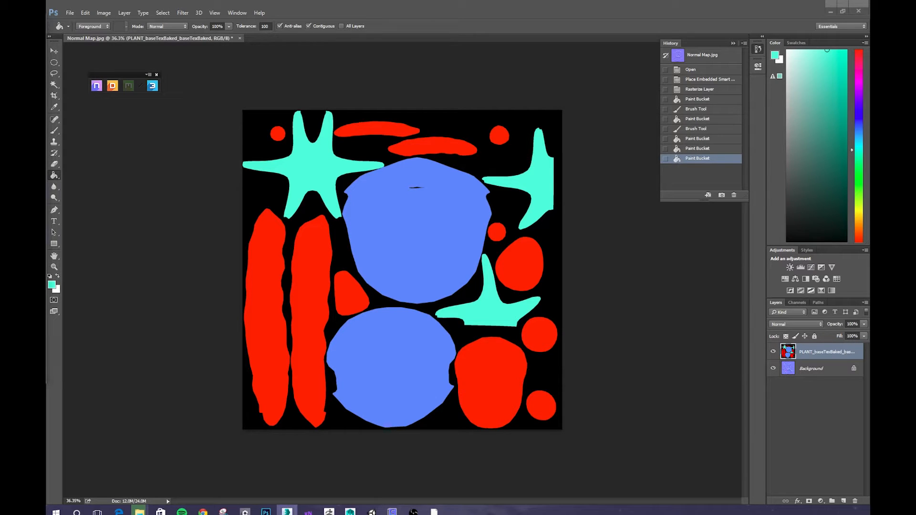
drag(47, 16, 443, 29)
click(767, 28)
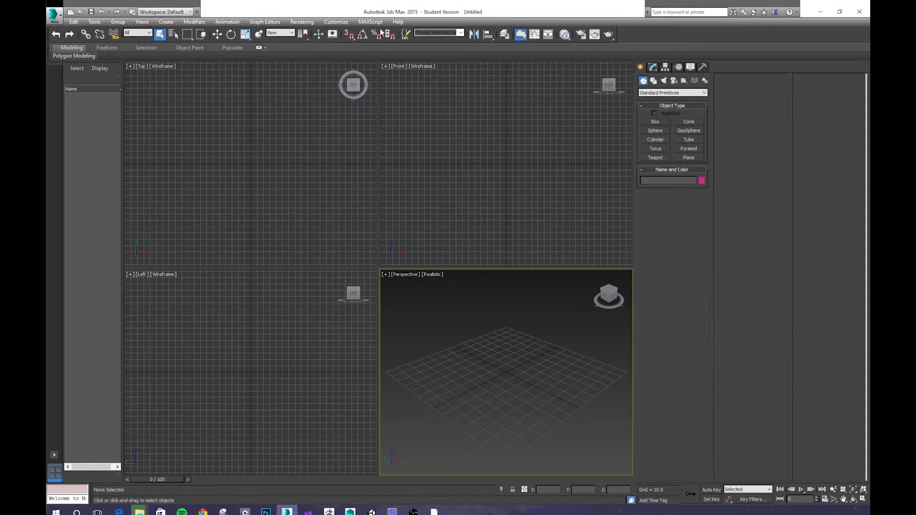
click(55, 15)
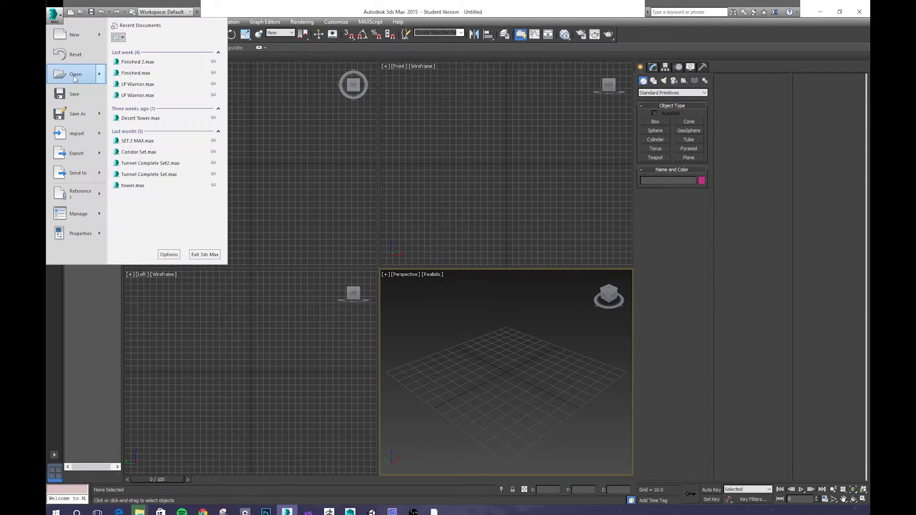
mouse_move(88, 139)
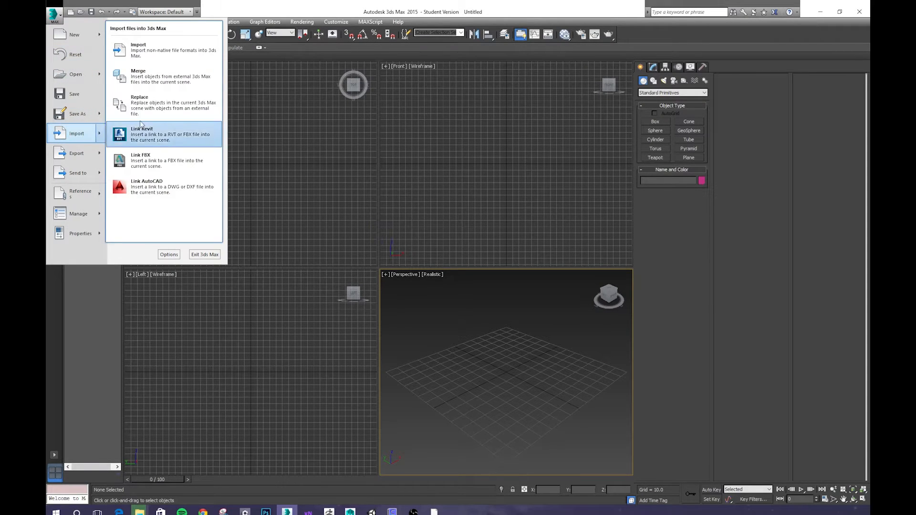
click(168, 50)
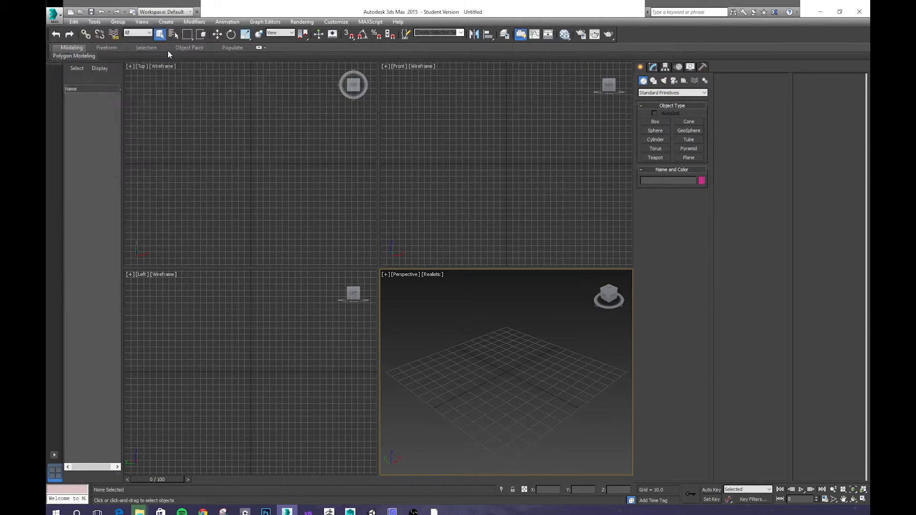
Import the Plant Monster LP OBJ from the Desktop's Plant Walker > PLANT MONSTER folder with the default import options.
click(72, 90)
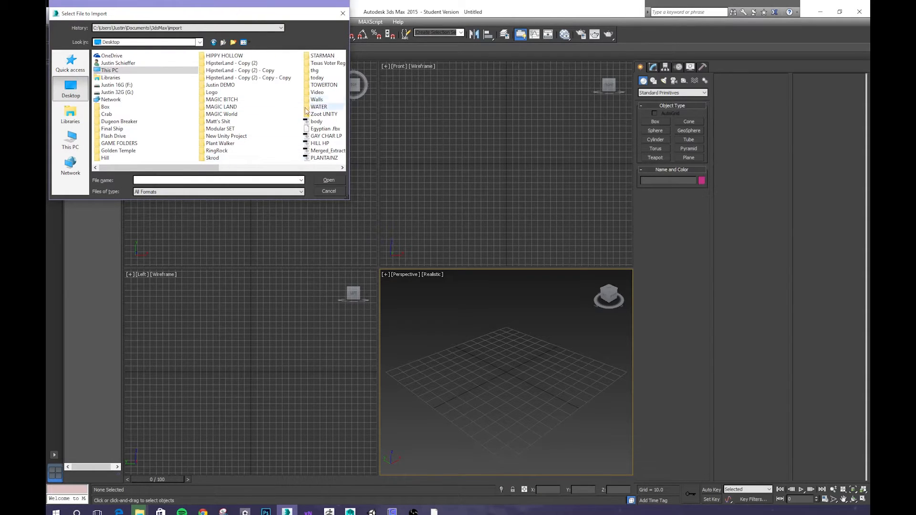
double_click(224, 143)
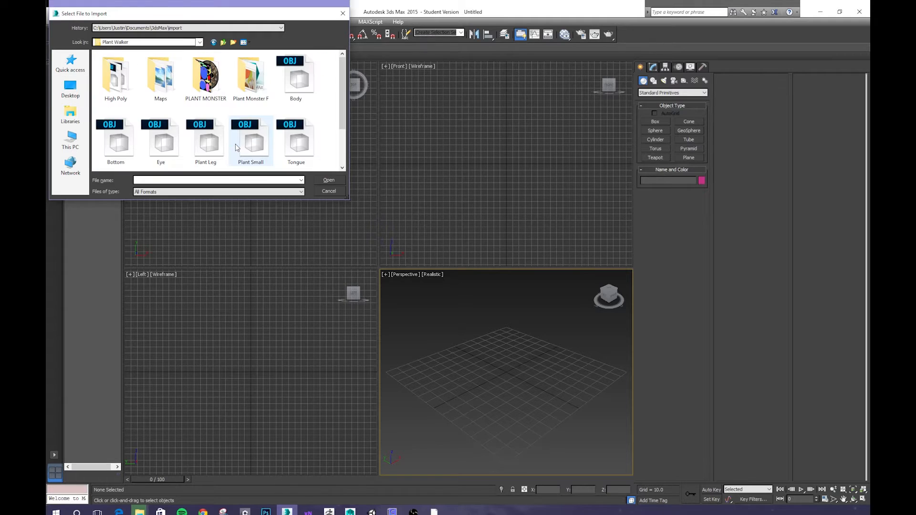
double_click(250, 79)
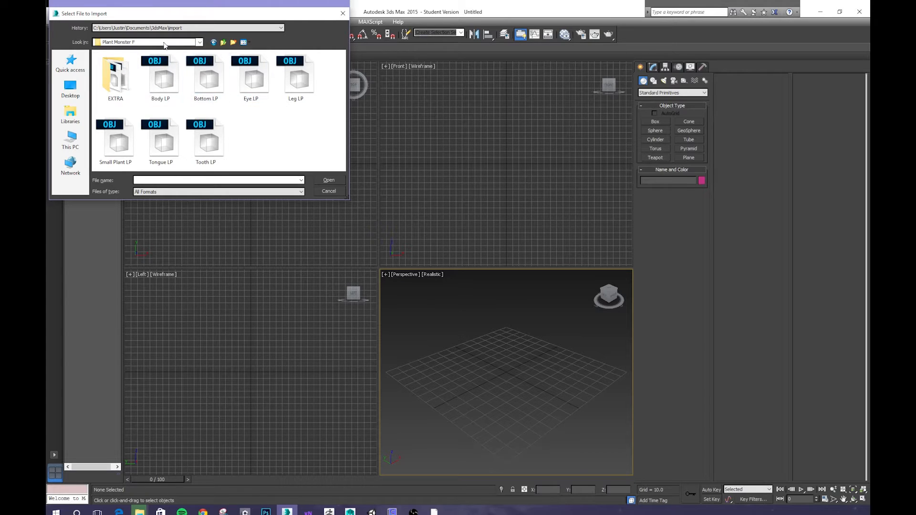
click(225, 44)
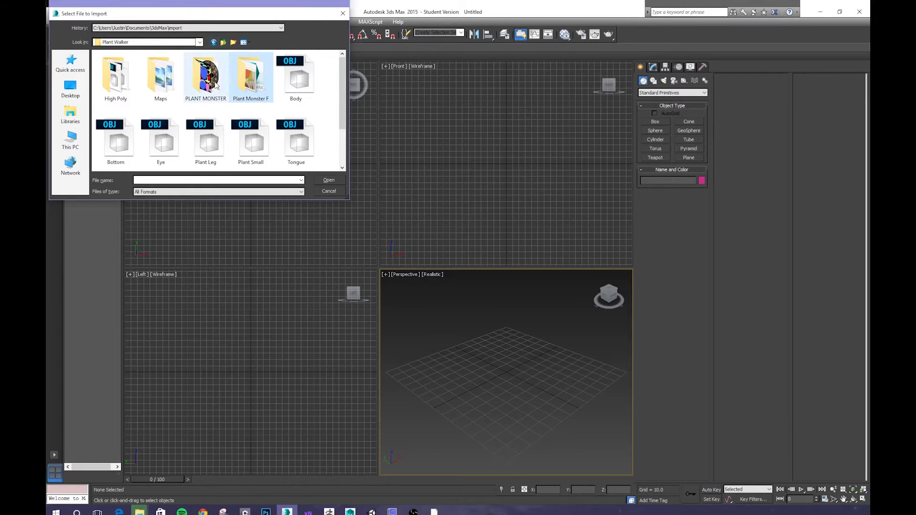
click(225, 44)
double_click(222, 95)
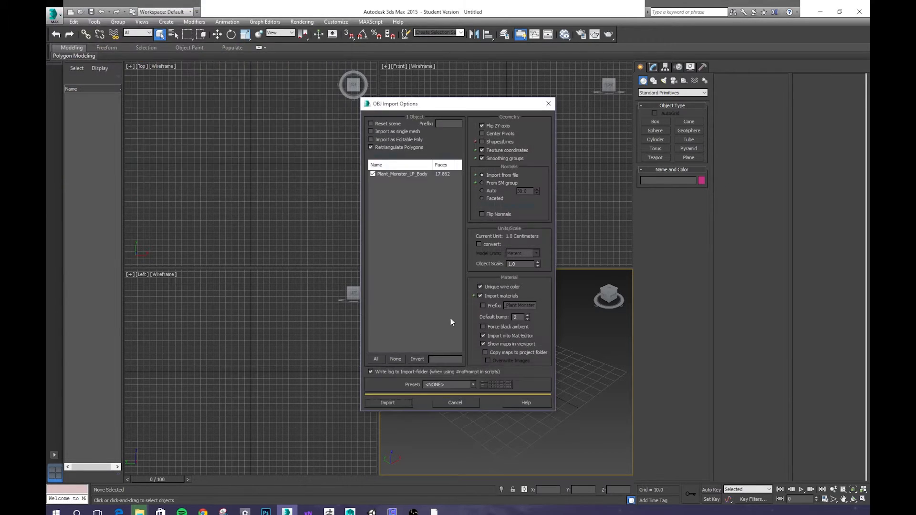
click(401, 402)
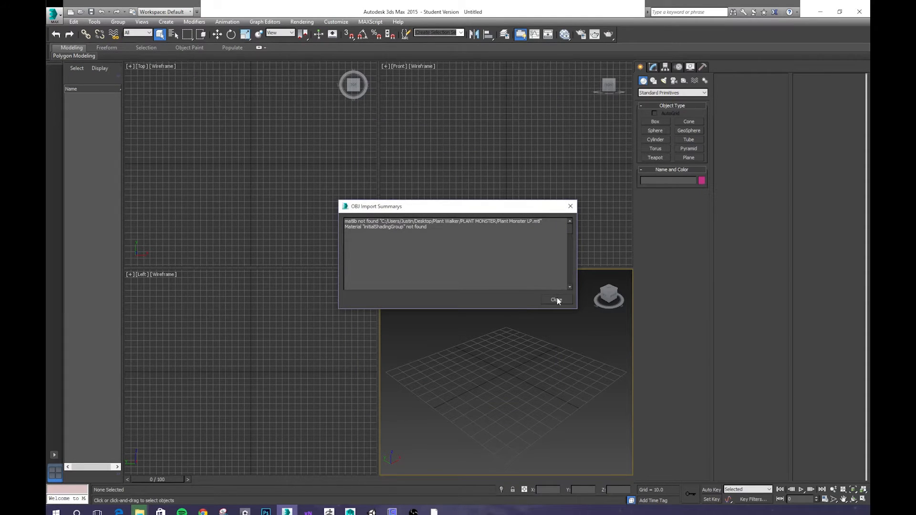
click(556, 299)
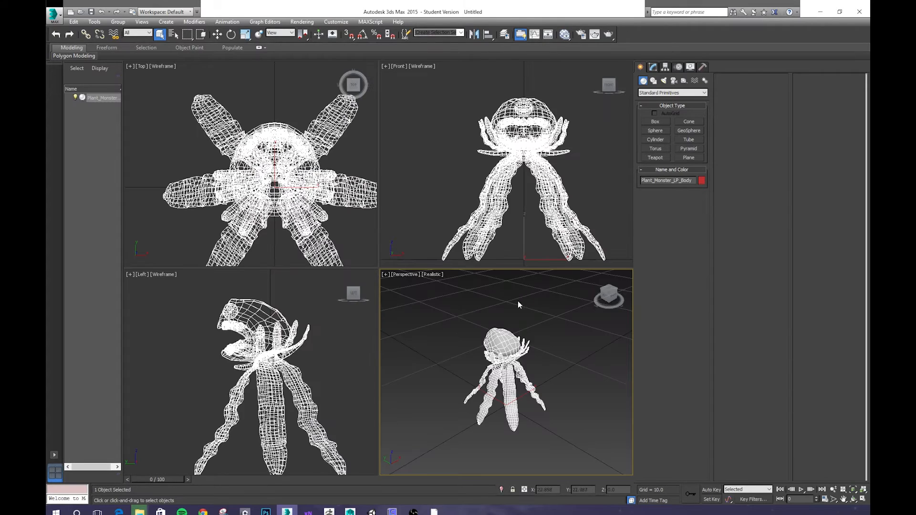
Convert the imported plant monster mesh to an Editable Poly.
click(536, 374)
click(499, 353)
drag(486, 355, 591, 344)
scroll(536, 365, up, 5)
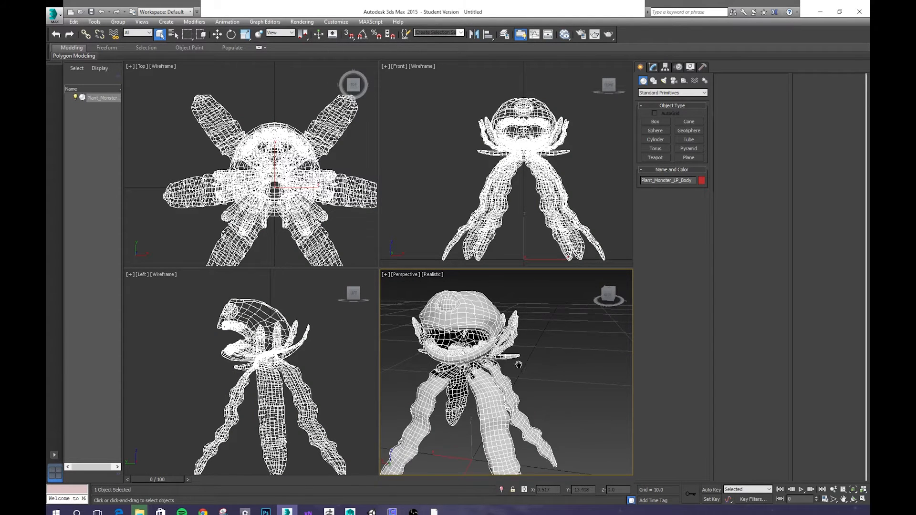
drag(494, 369, 539, 347)
scroll(539, 347, down, 2)
drag(510, 314, 505, 316)
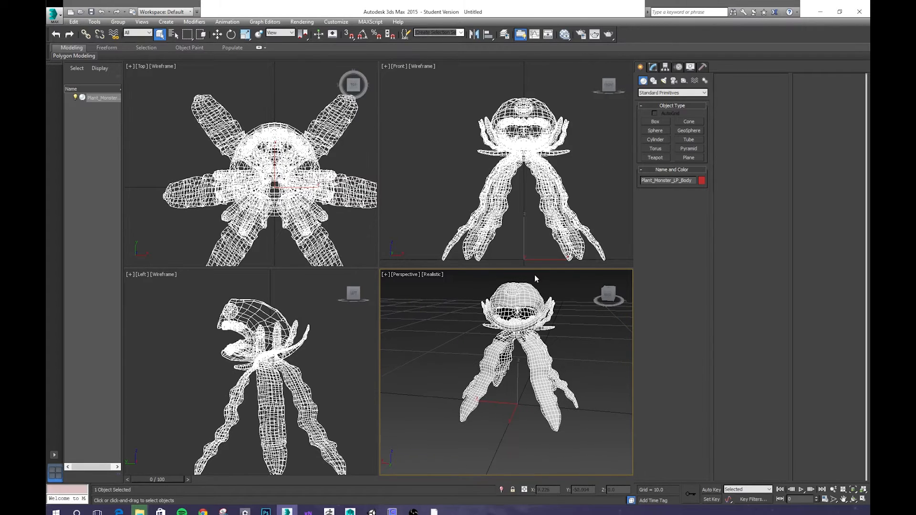
click(654, 68)
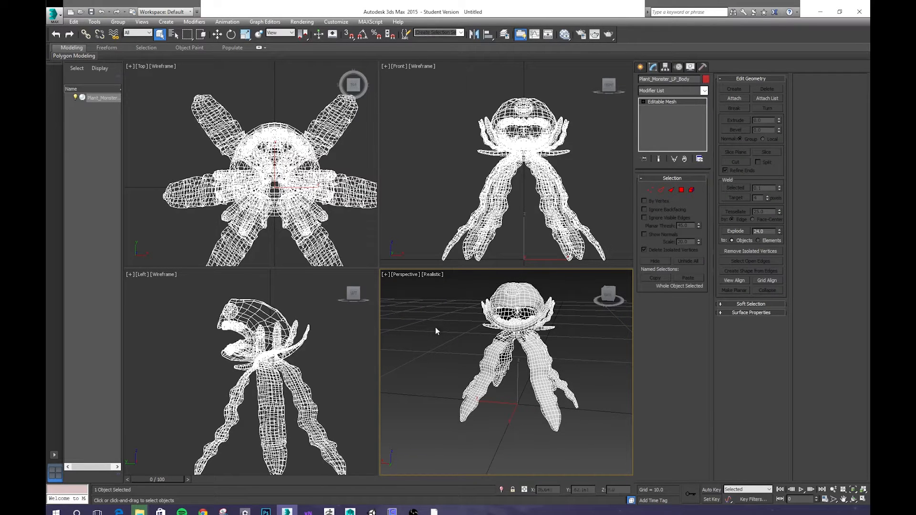
right_click(528, 302)
mouse_move(556, 390)
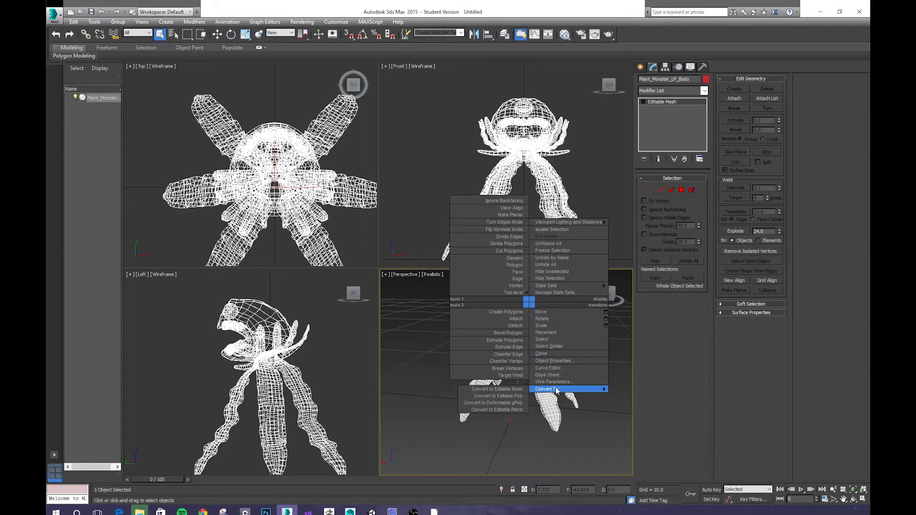
click(496, 397)
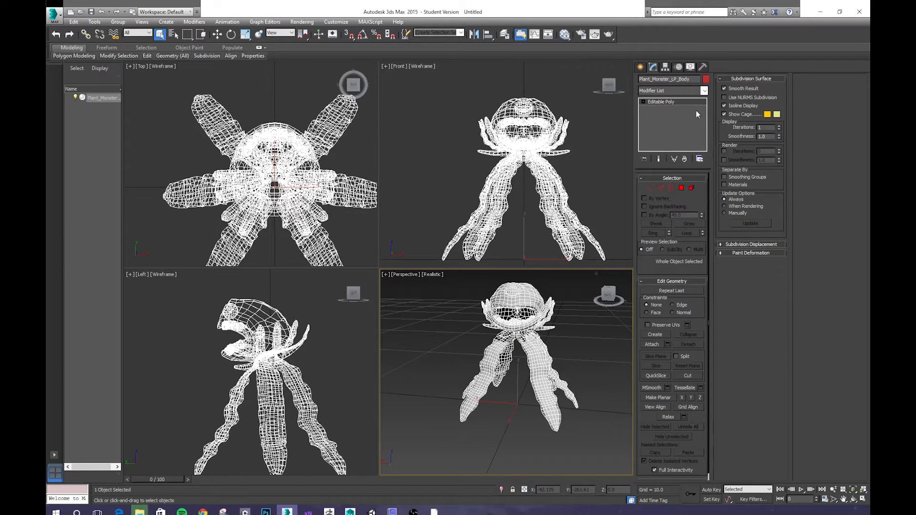
Apply an Unwrap UVW modifier to the plant monster and open its UV layout in the UV editor.
click(704, 91)
key(u)
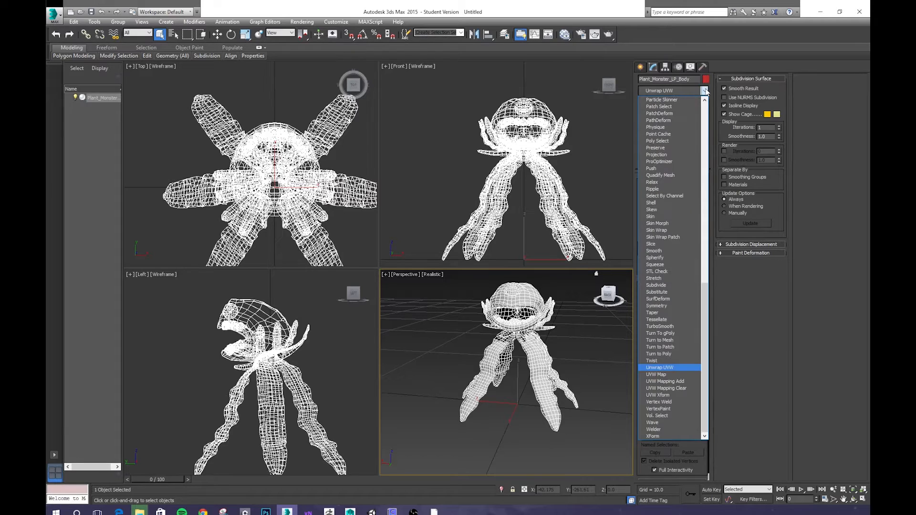
click(657, 369)
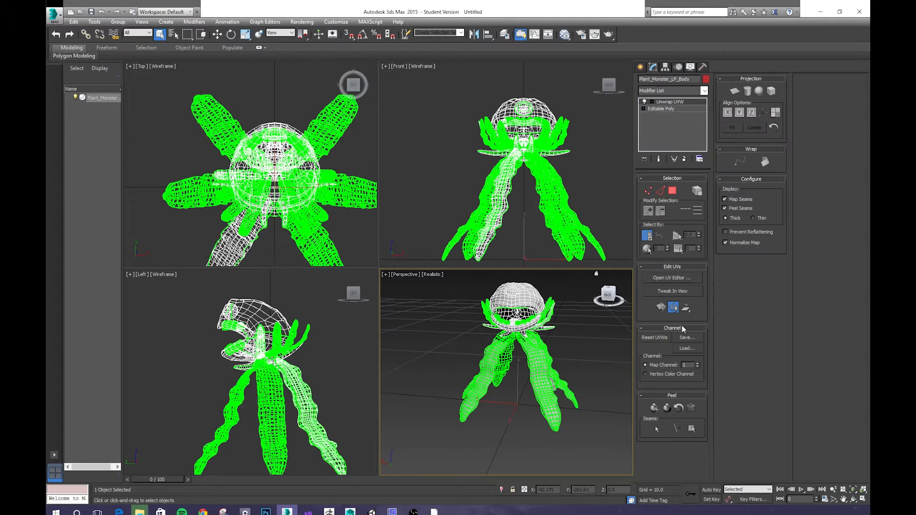
click(696, 279)
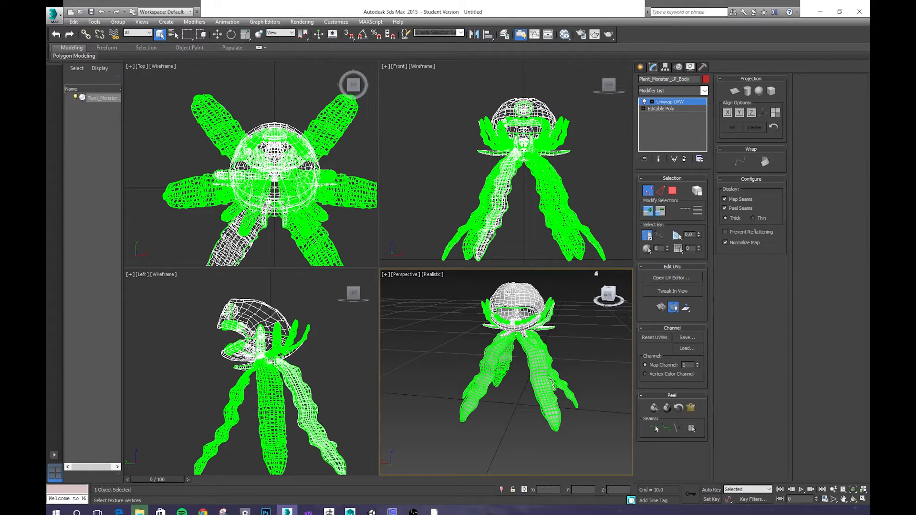
drag(311, 41, 474, 75)
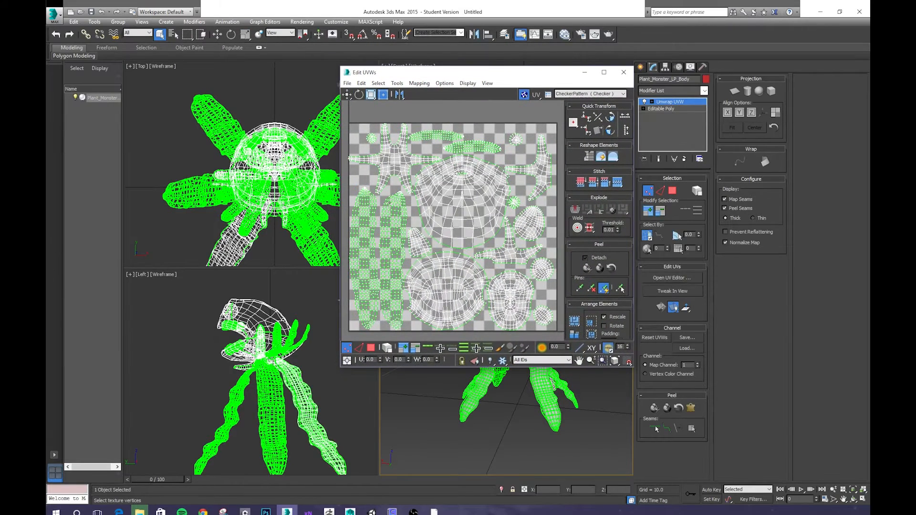
Select the two long and two slim horizontal UV shells as polygons to identify their parts on the model.
click(371, 347)
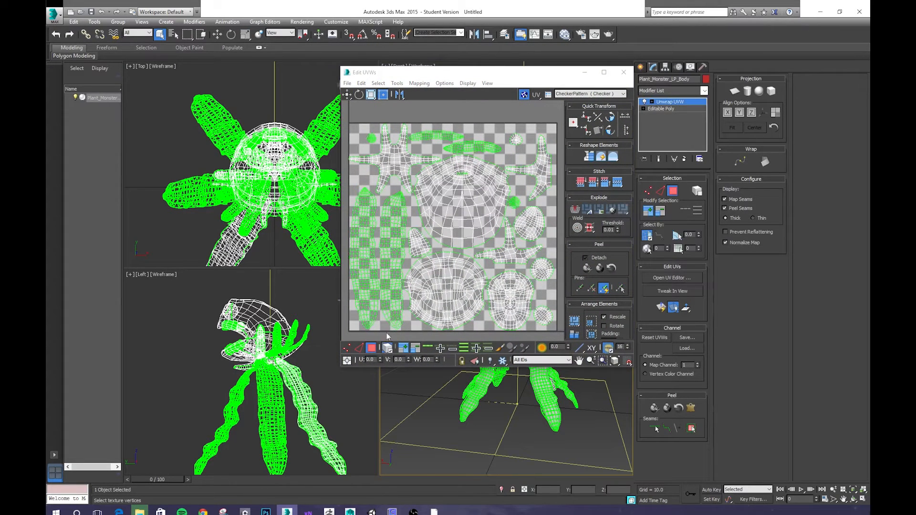
click(397, 269)
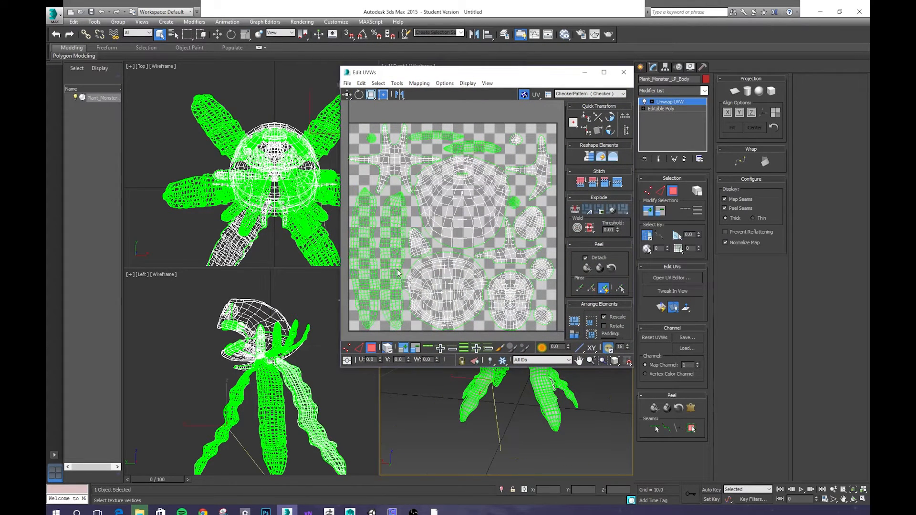
click(379, 325)
drag(351, 333, 390, 301)
drag(460, 129, 472, 147)
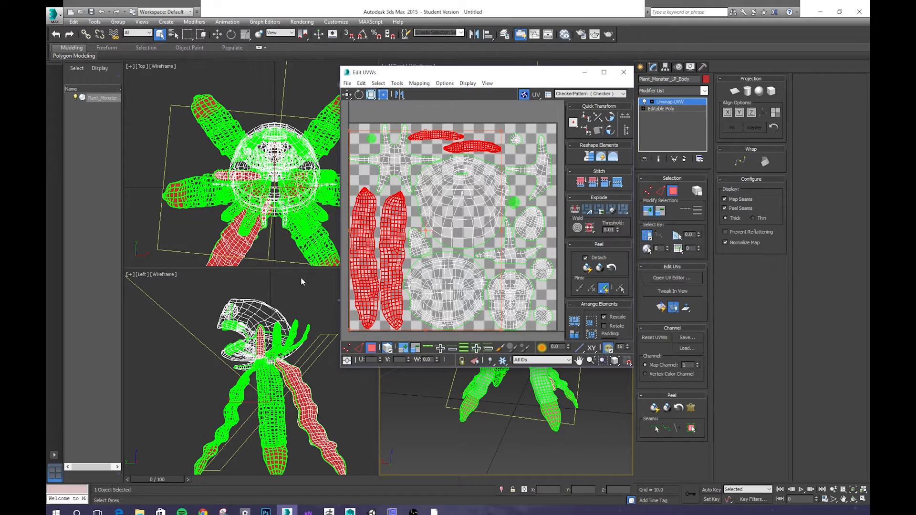
Switch to Photoshop, set the foreground color to bright magenta, and fill the two long vertical and two slim horizontal shapes.
click(591, 72)
click(819, 12)
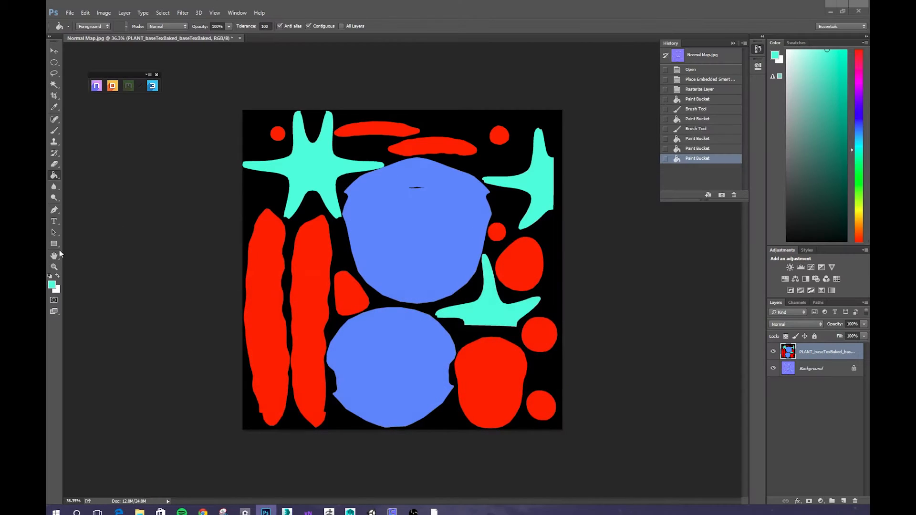
click(53, 286)
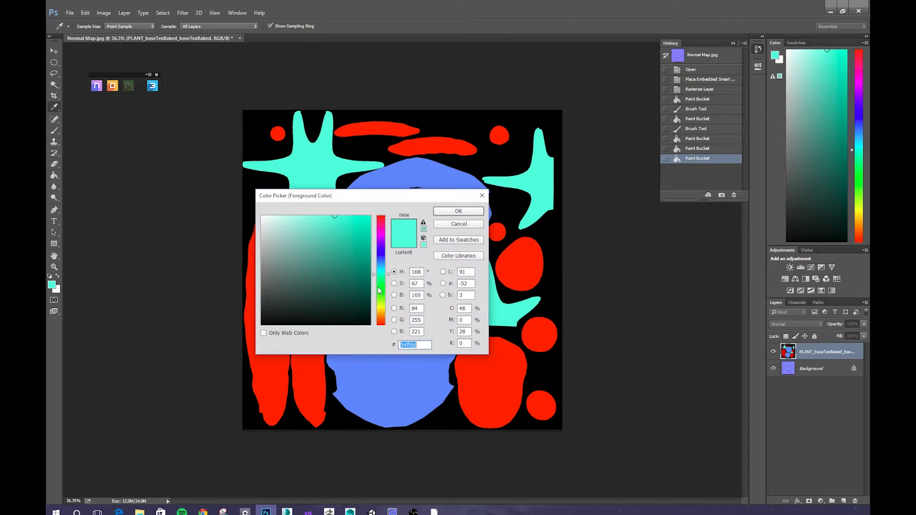
drag(382, 268, 383, 236)
click(465, 213)
key(g)
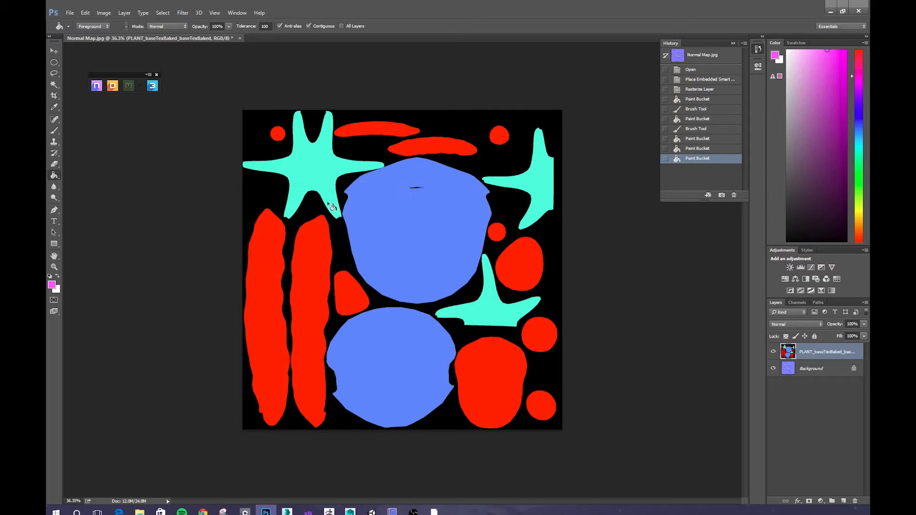
click(282, 255)
click(307, 257)
click(385, 130)
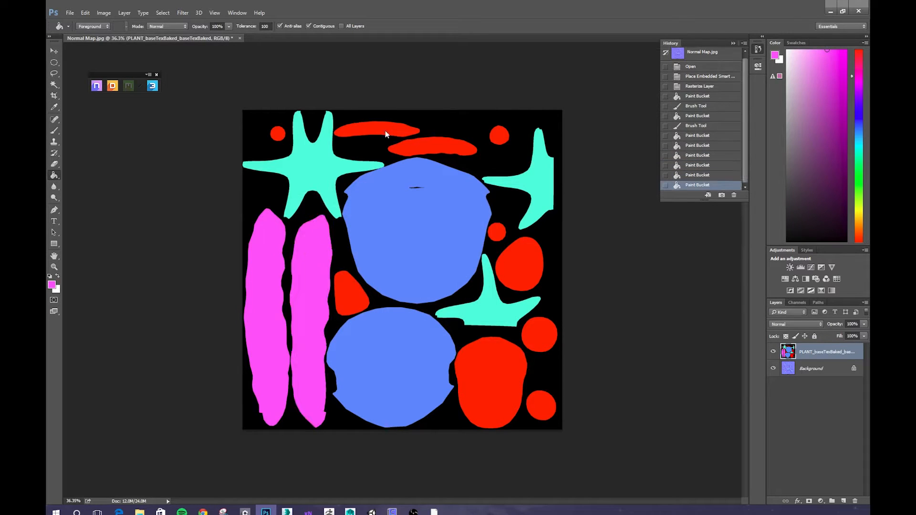
click(416, 150)
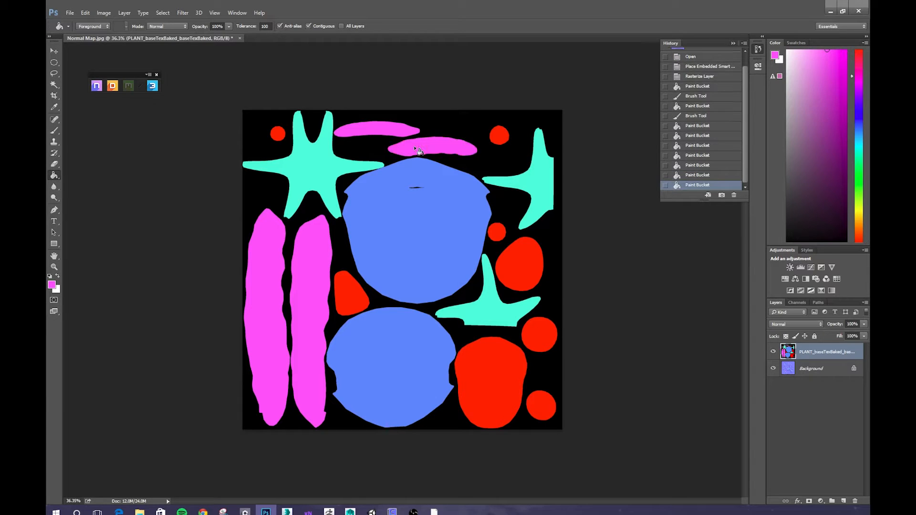
Switch to 3ds Max, select the small triangular and egg-shaped UV shells, and examine their location on the model in the Left view.
click(830, 10)
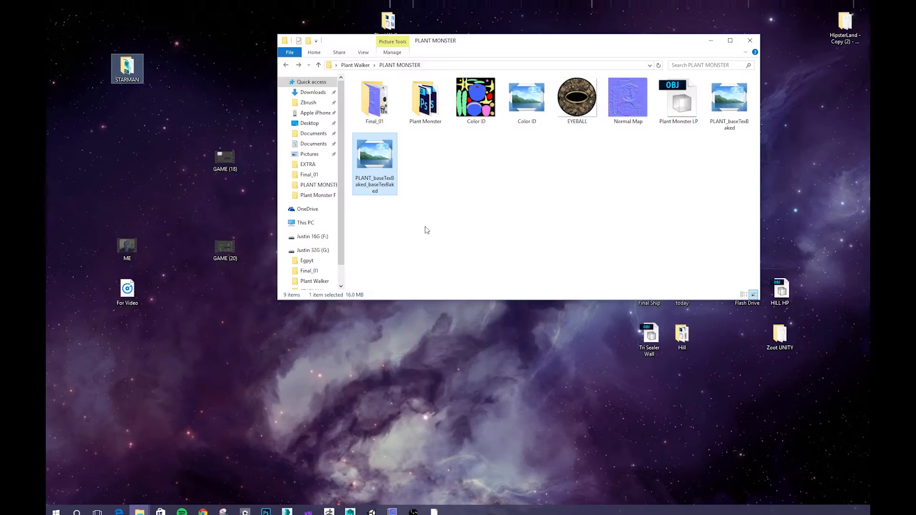
click(287, 511)
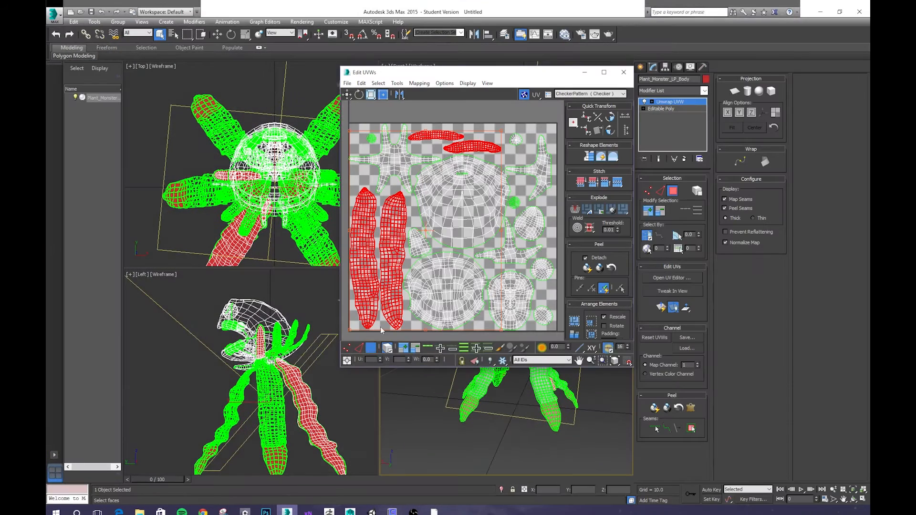
click(435, 250)
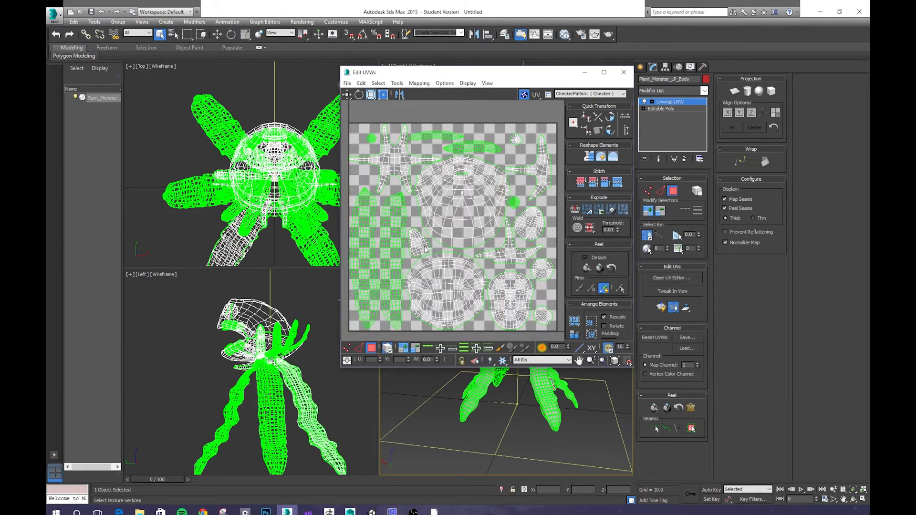
click(424, 248)
ctrl+click(532, 228)
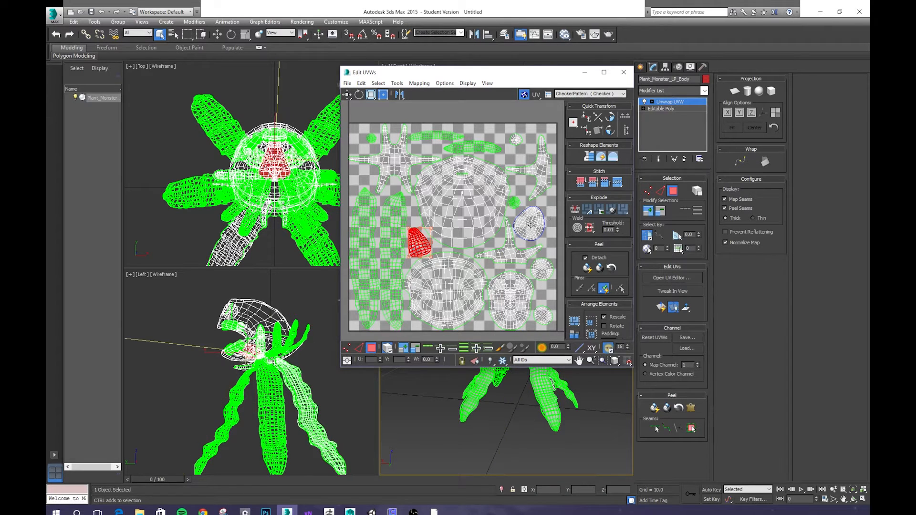
scroll(258, 352, up, 8)
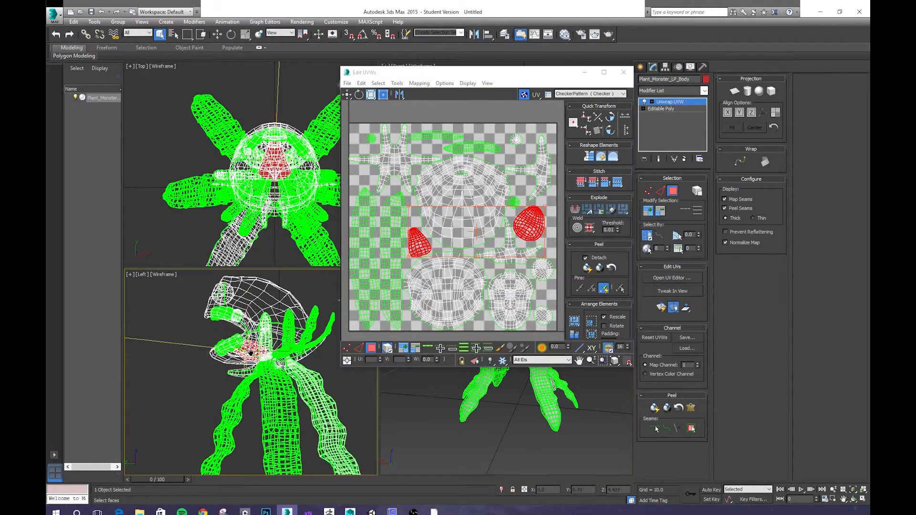
drag(268, 350, 262, 361)
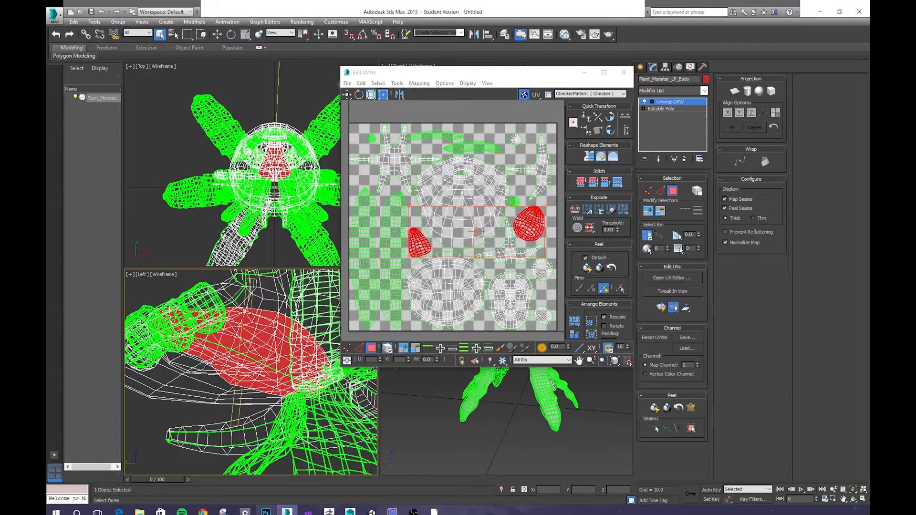
Switch to Photoshop, set the foreground color to lime green (c9ff54), and fill the egg-shaped and small triangular shapes.
click(266, 512)
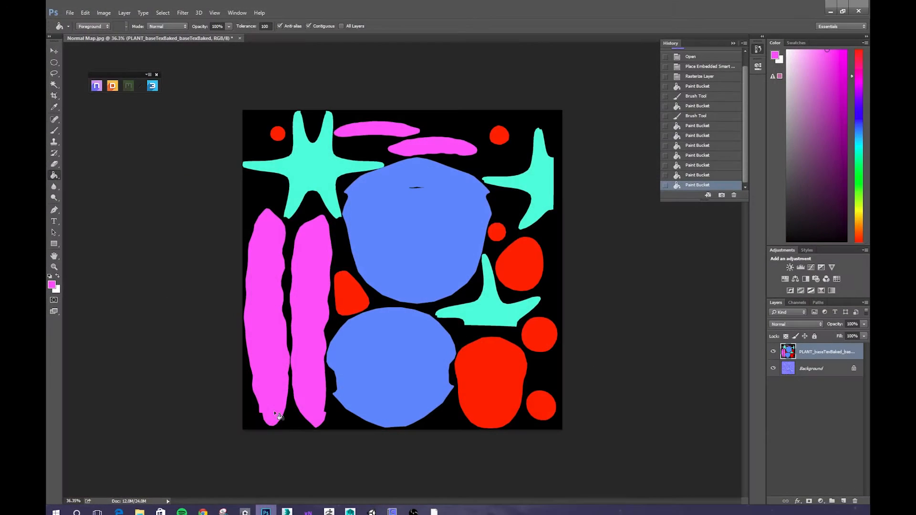
click(52, 286)
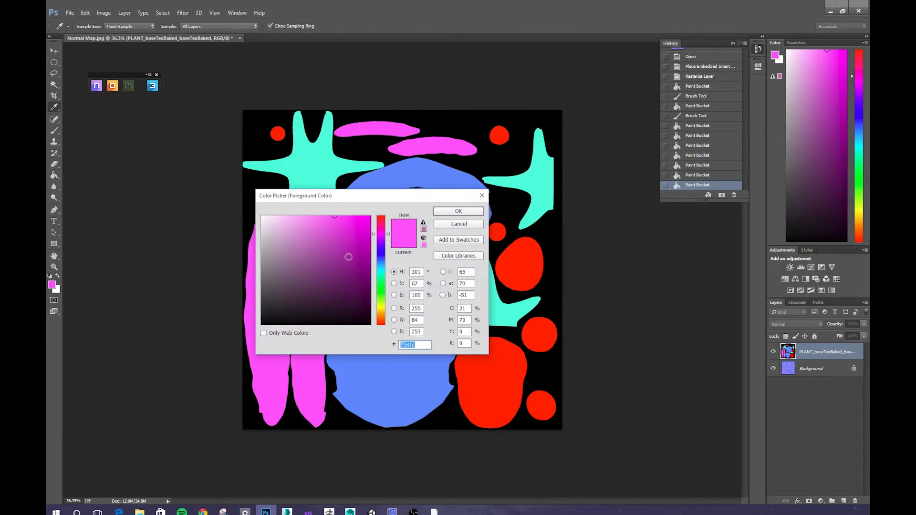
click(379, 302)
click(457, 213)
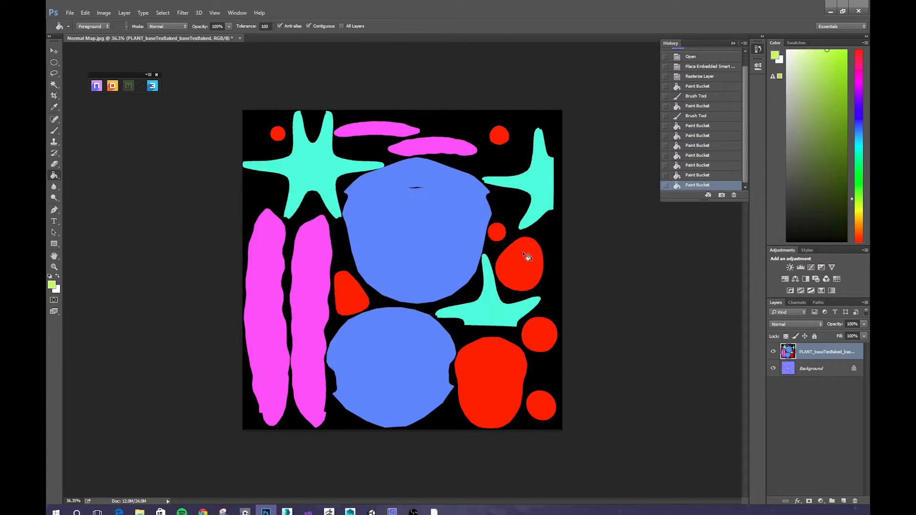
key(g)
click(528, 263)
click(352, 302)
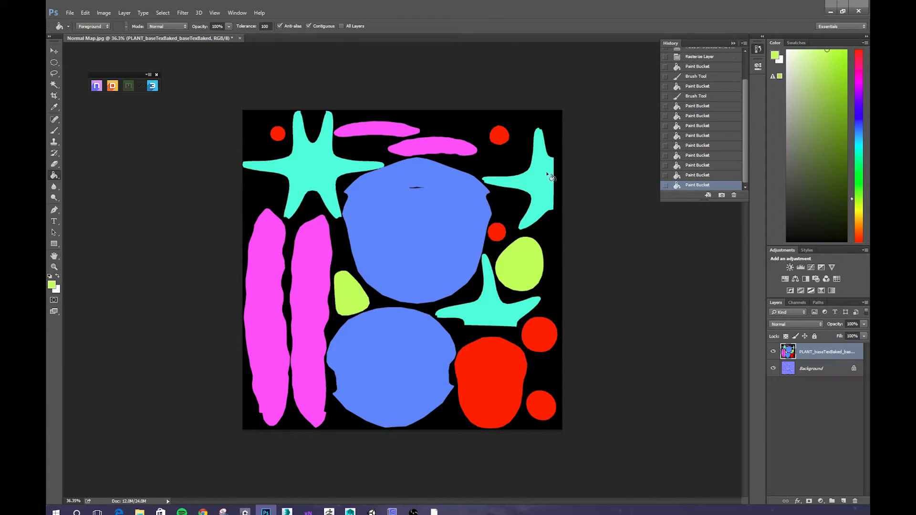
Switch to 3ds Max and select the two small round UV shells beside the star and the large body shell to identify their parts.
click(831, 11)
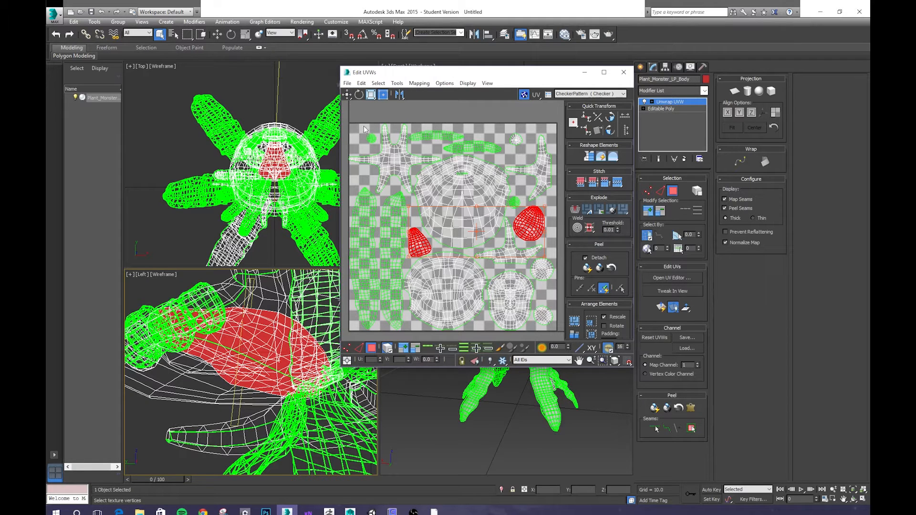
click(371, 138)
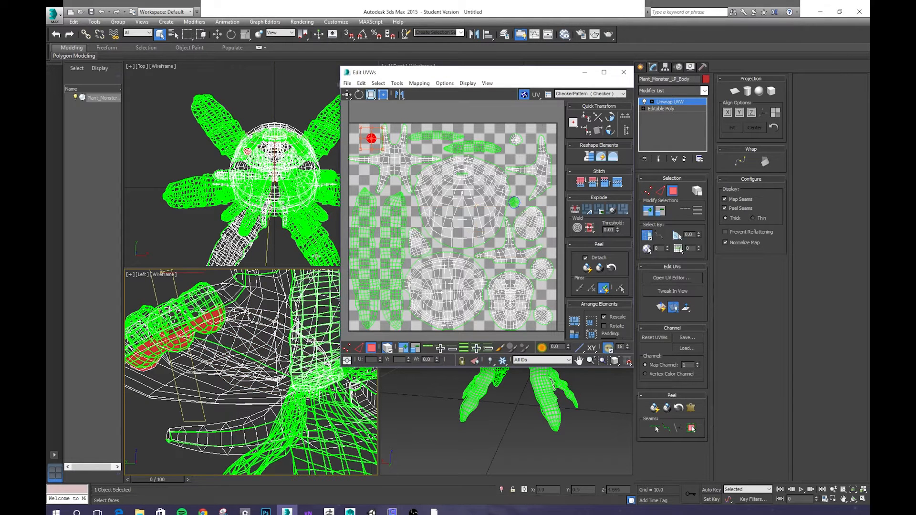
drag(521, 133, 526, 151)
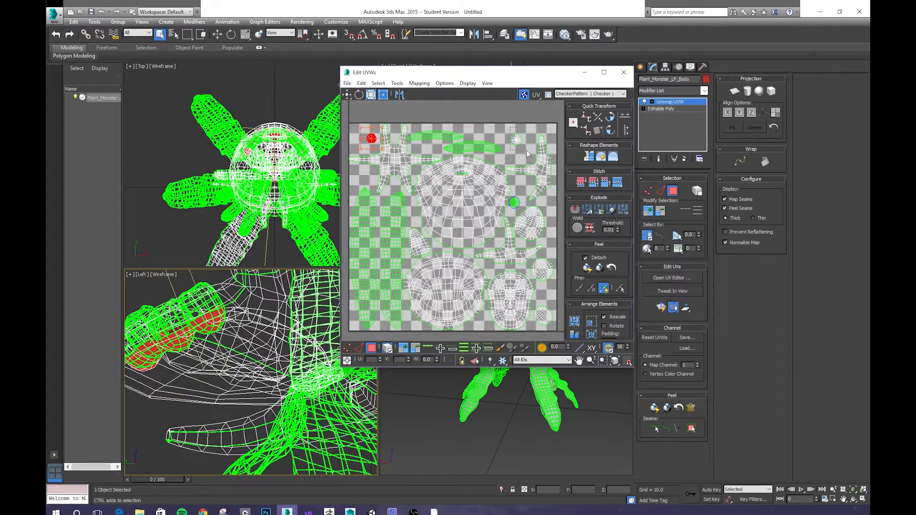
key(ctrl+z)
ctrl+click(520, 201)
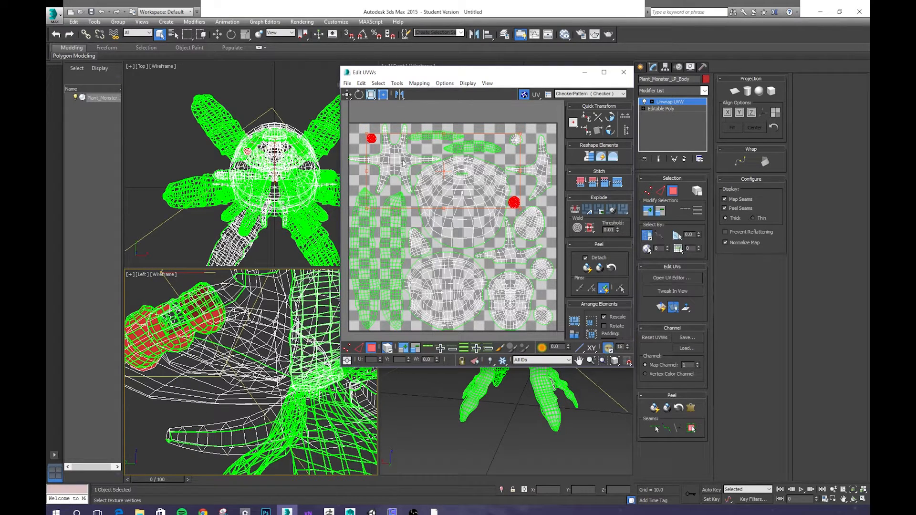
Switch to Photoshop, set the foreground color to yellow (ffe954), and fill the two small circles matching the selected shells.
mouse_move(287, 512)
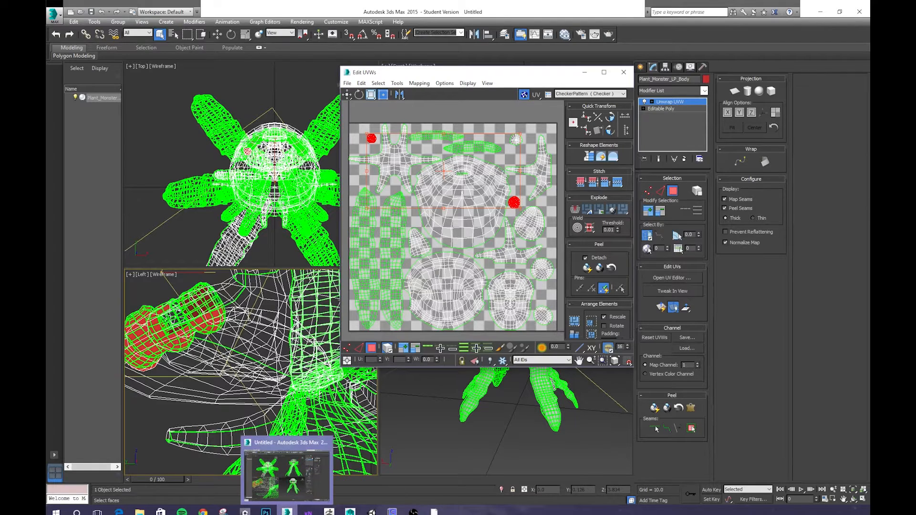
click(266, 511)
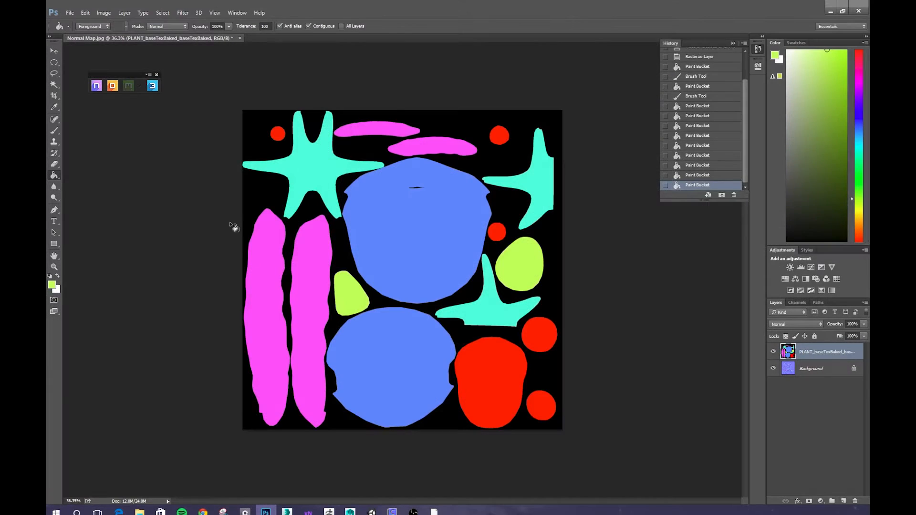
click(51, 284)
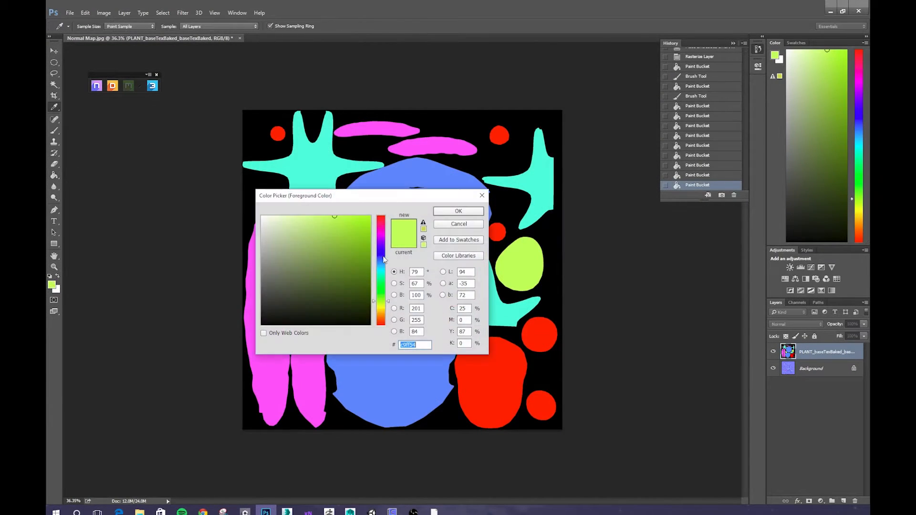
drag(387, 304, 386, 310)
click(458, 211)
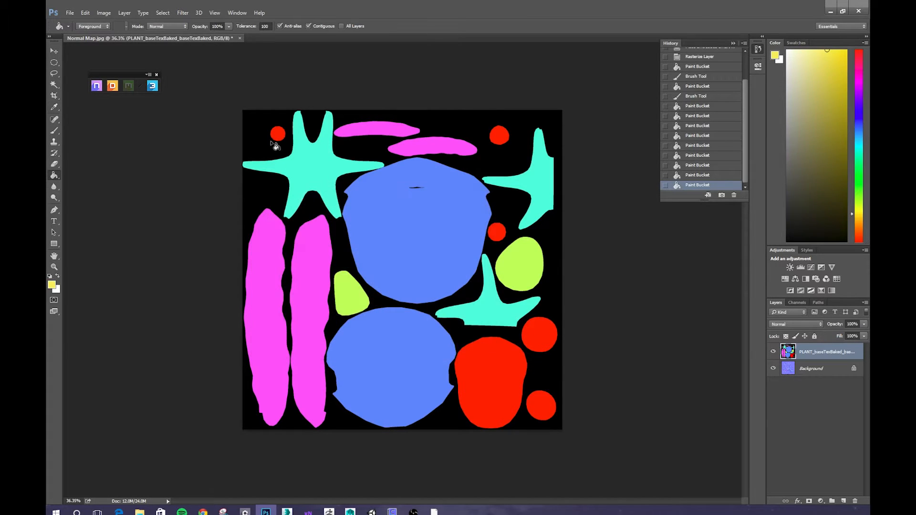
click(279, 136)
click(496, 233)
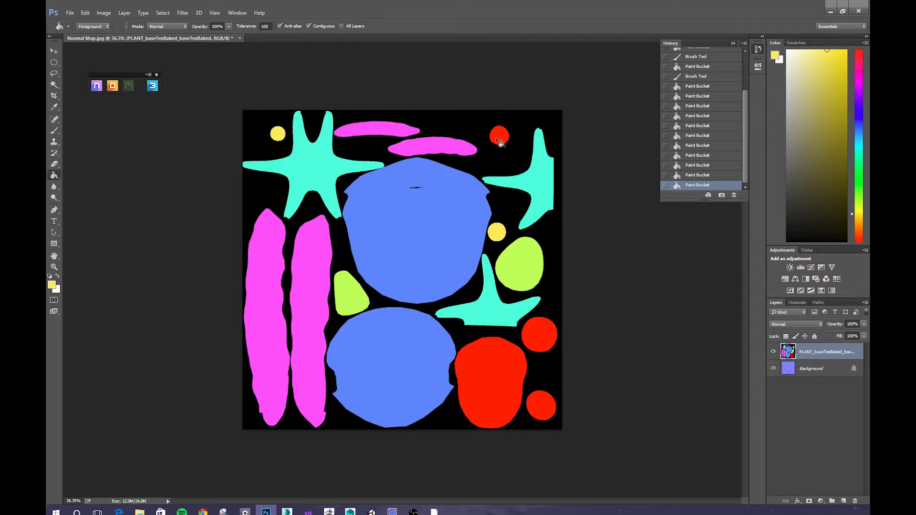
Set the foreground color to bright green (78ff54) and fill the small red circle near the map's upper right corner.
click(52, 285)
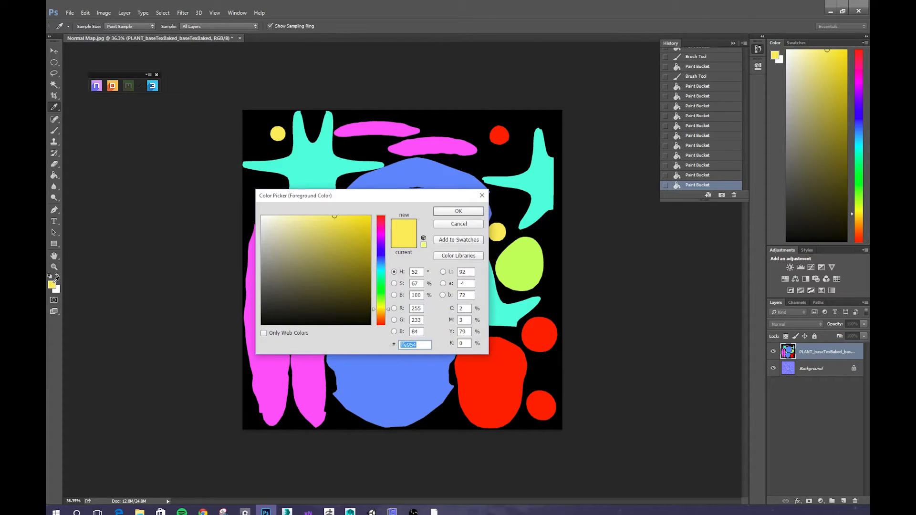
drag(388, 308, 387, 293)
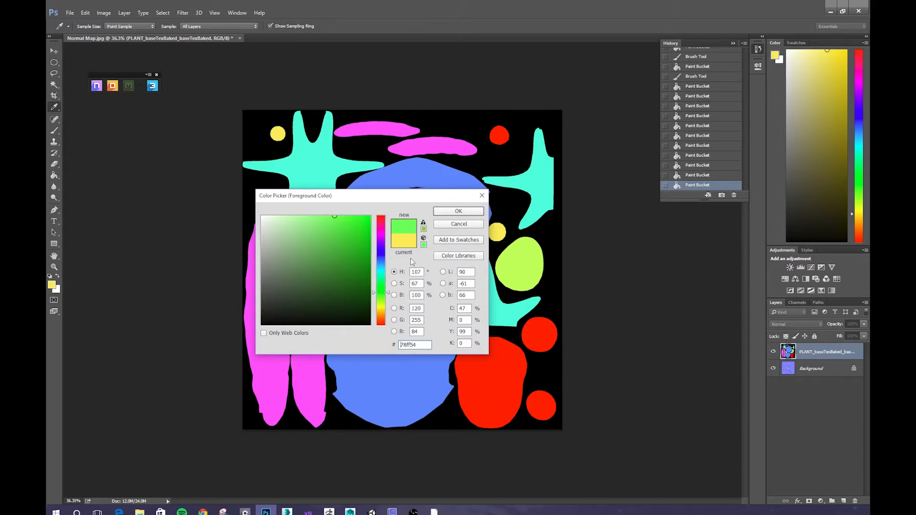
click(472, 210)
key(g)
click(498, 136)
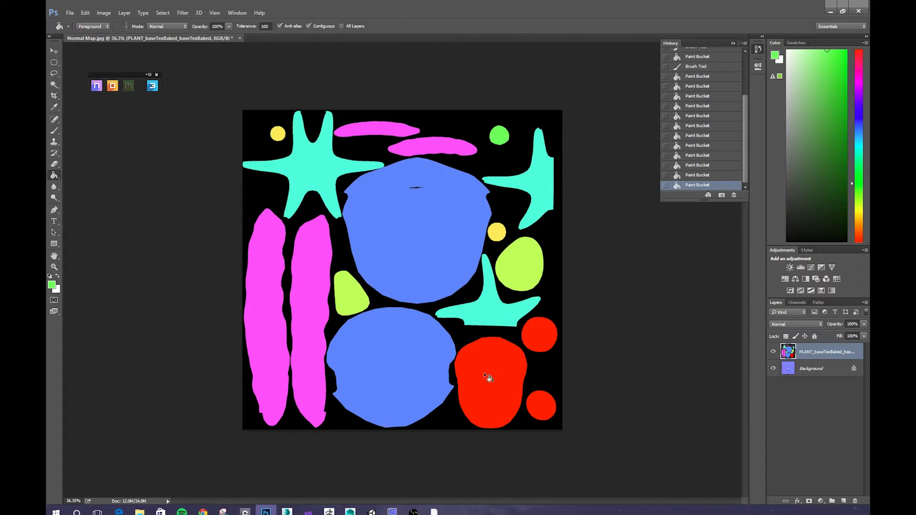
Sample the triangular shape's lime green as foreground color and fill the large red rounded shape and the small bright green circle.
click(54, 285)
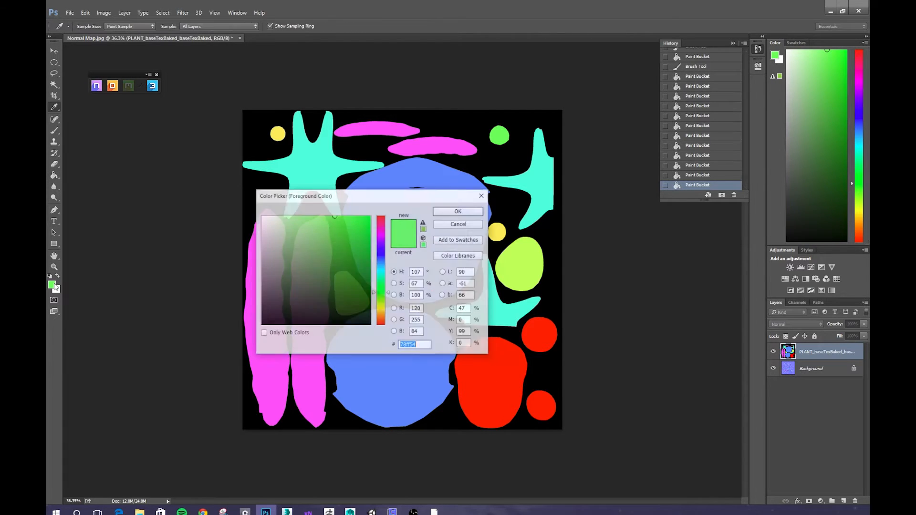
drag(405, 196, 247, 323)
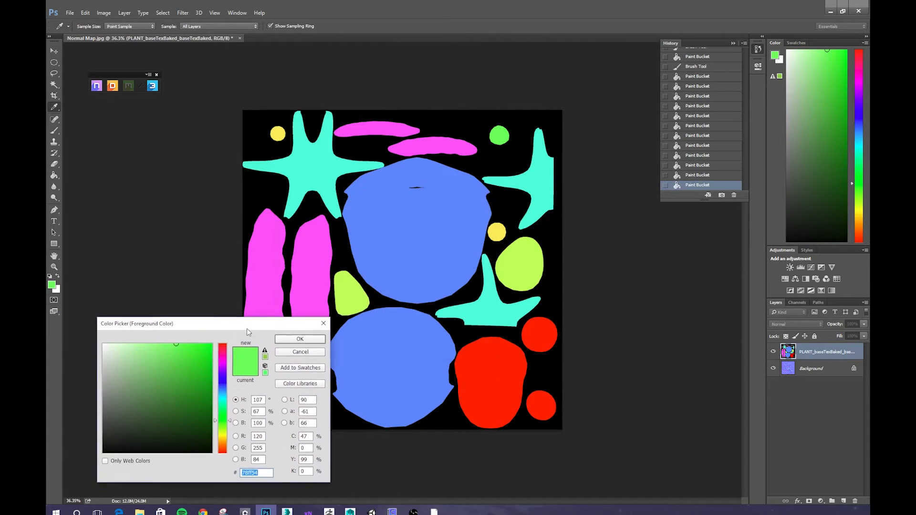
click(348, 284)
click(312, 338)
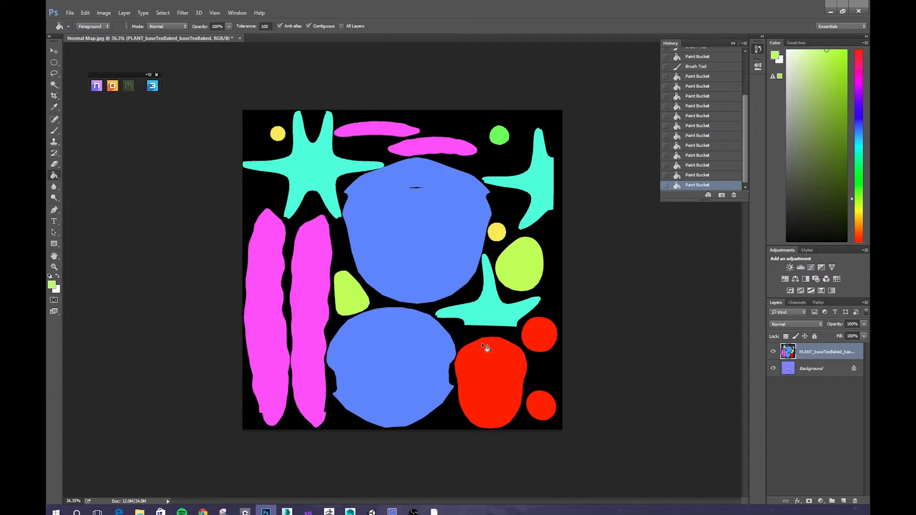
click(483, 345)
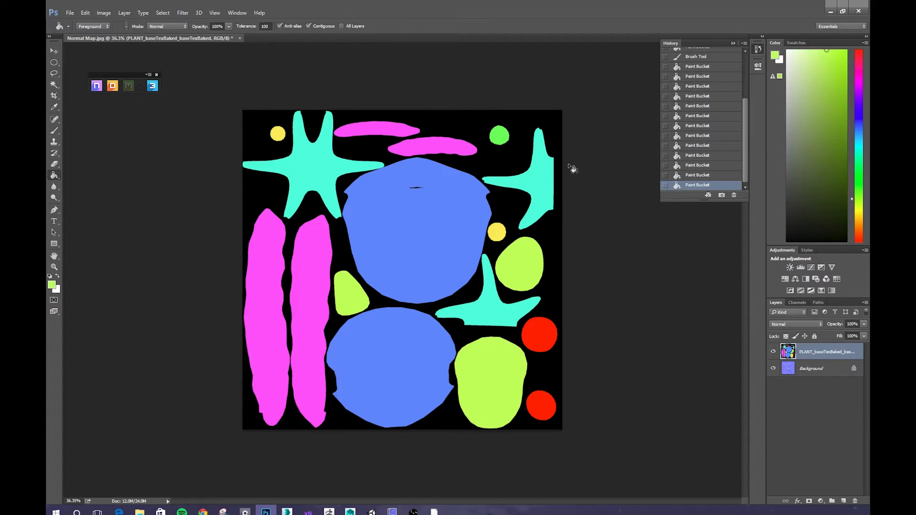
click(504, 139)
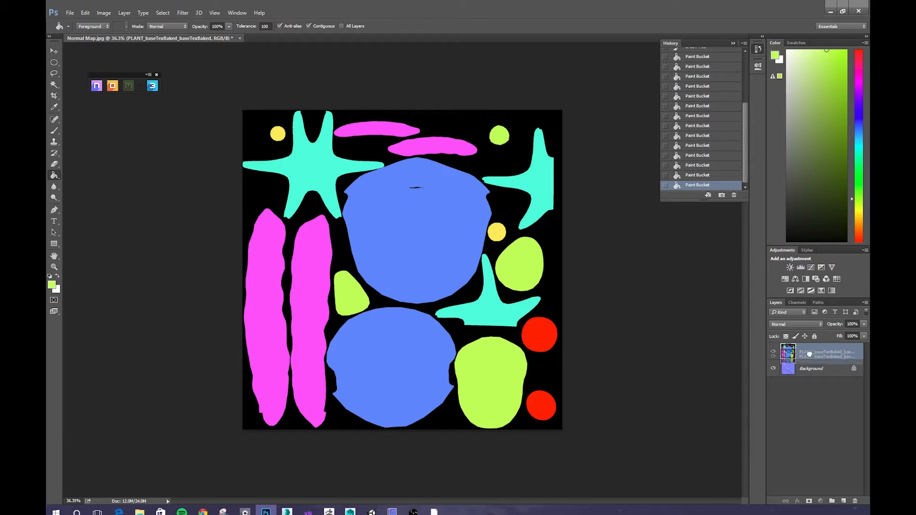
Unlock the normal map Background layer and move it above the PLANT_baseTexBaked color layer.
click(853, 368)
drag(851, 370, 822, 358)
click(821, 355)
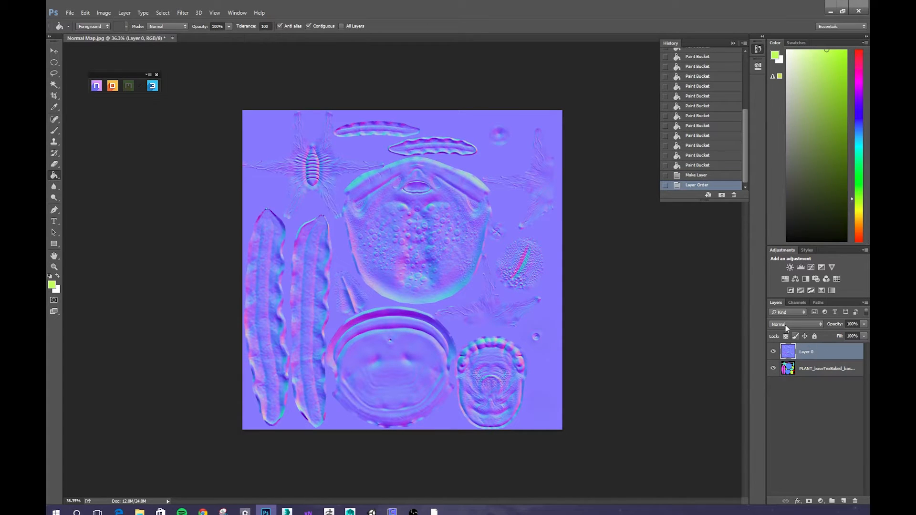
Keep the normal map layer in Normal blend mode and lower its opacity to 48%.
click(821, 324)
click(846, 395)
click(863, 325)
drag(850, 336, 841, 334)
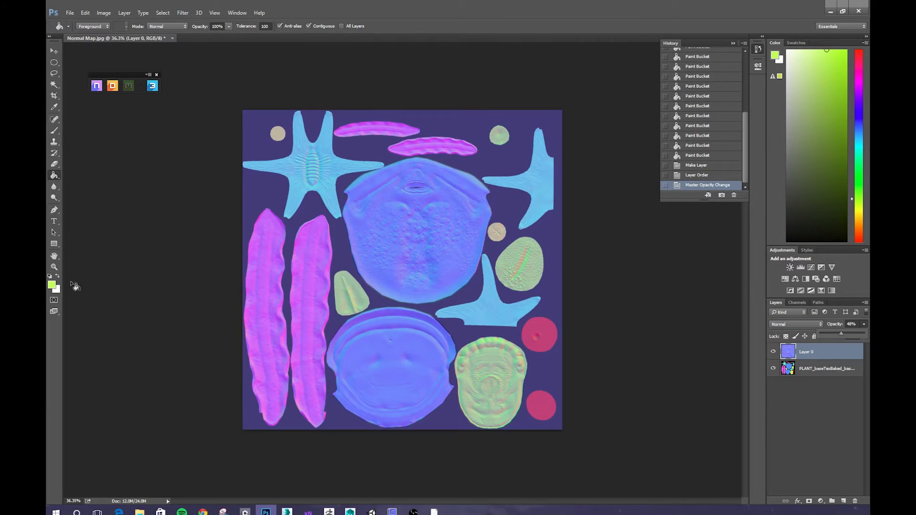
Trace the left edge of the segmented oval at the star shape's center with the Pen tool, following each ridge from the top tip down.
click(55, 269)
drag(305, 159, 373, 172)
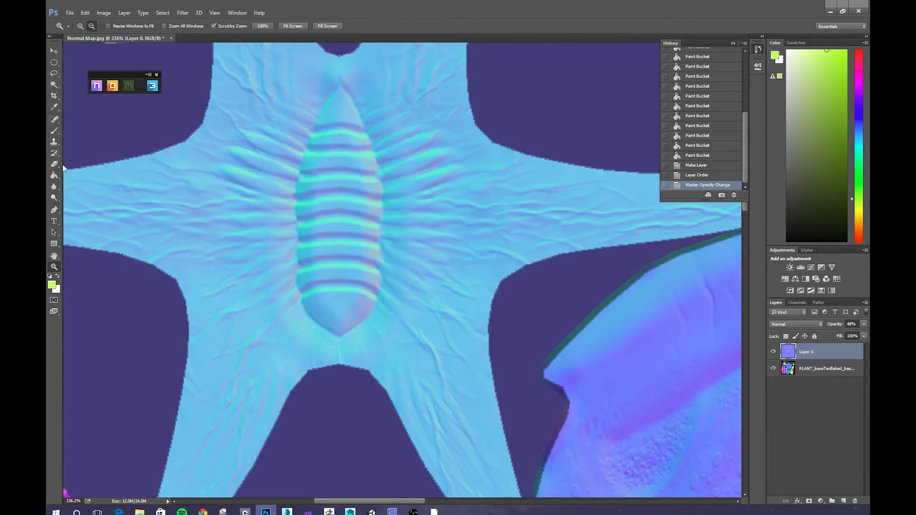
click(54, 210)
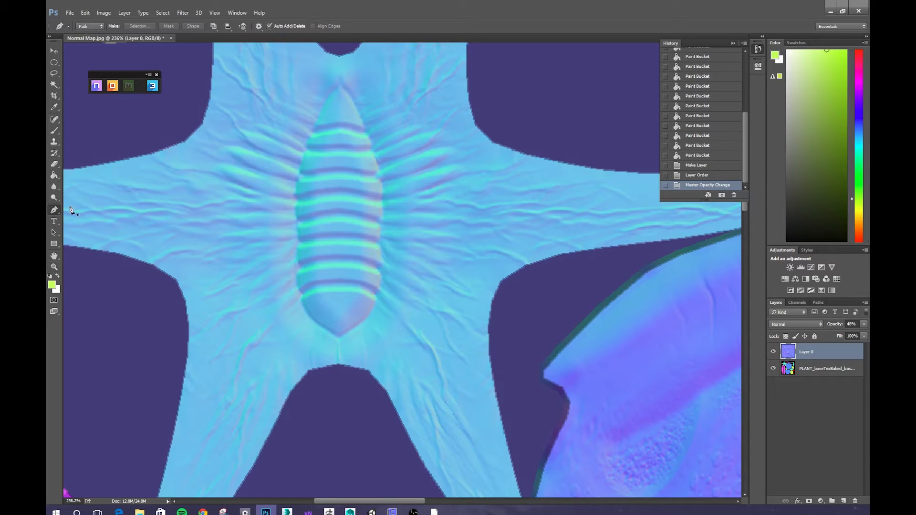
click(339, 83)
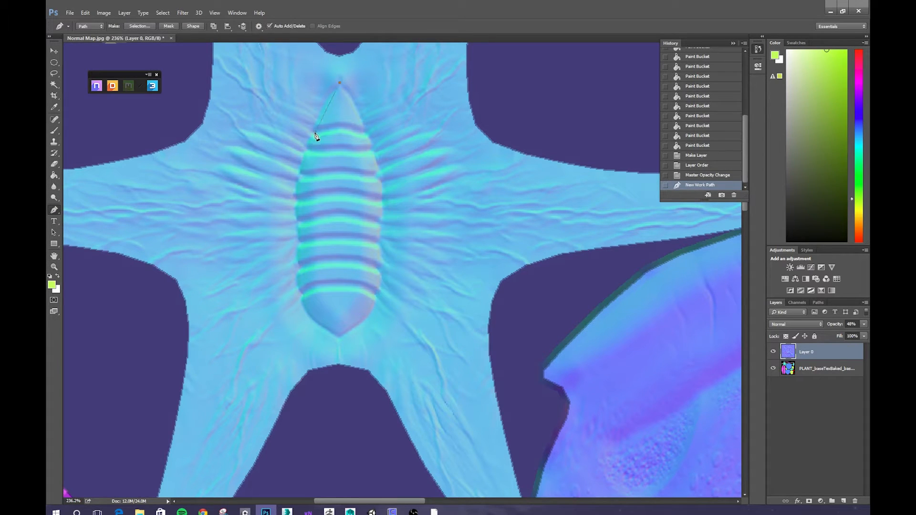
drag(314, 133, 324, 142)
drag(311, 137, 311, 138)
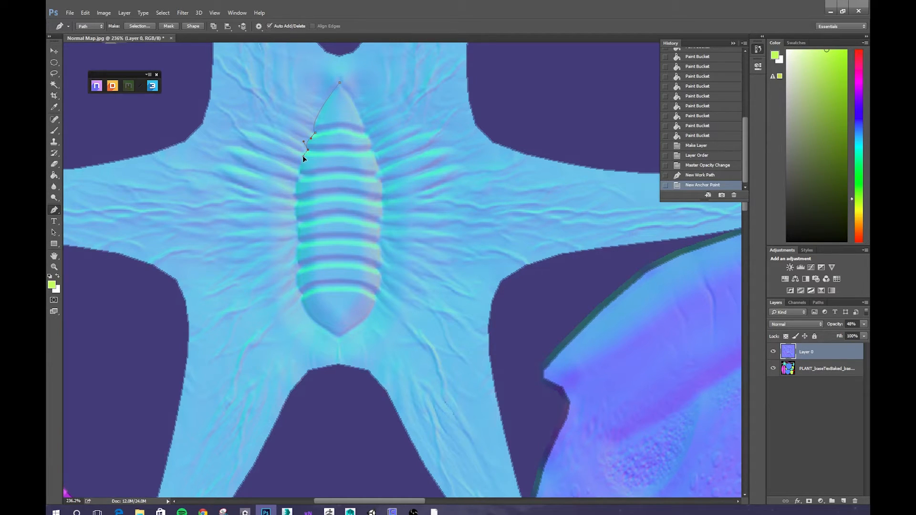
drag(300, 176, 308, 178)
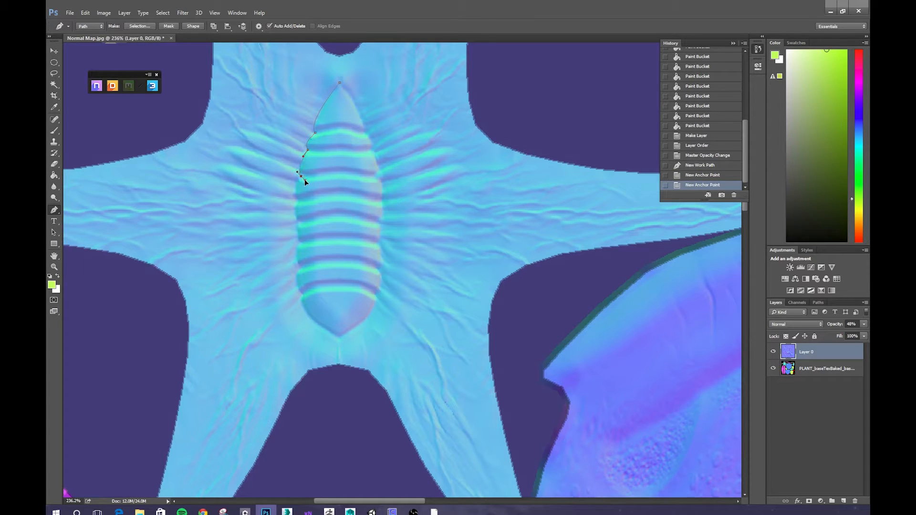
click(297, 183)
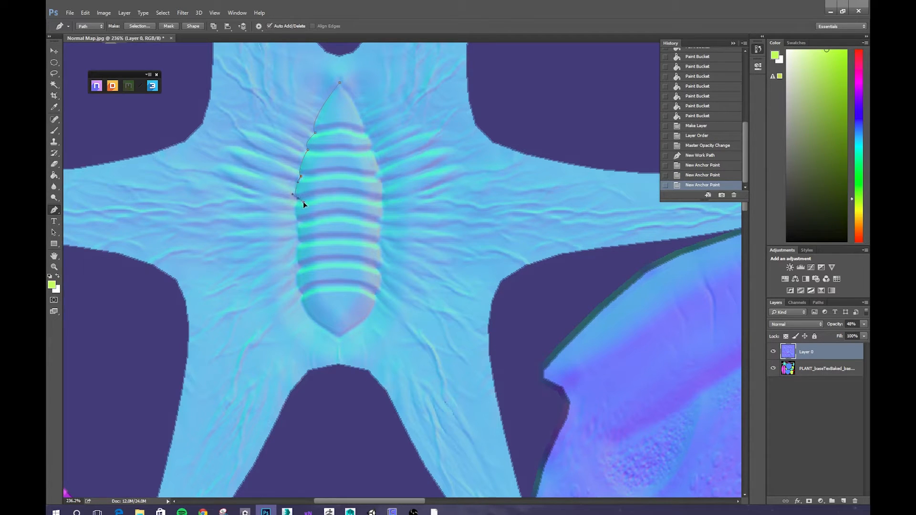
click(296, 205)
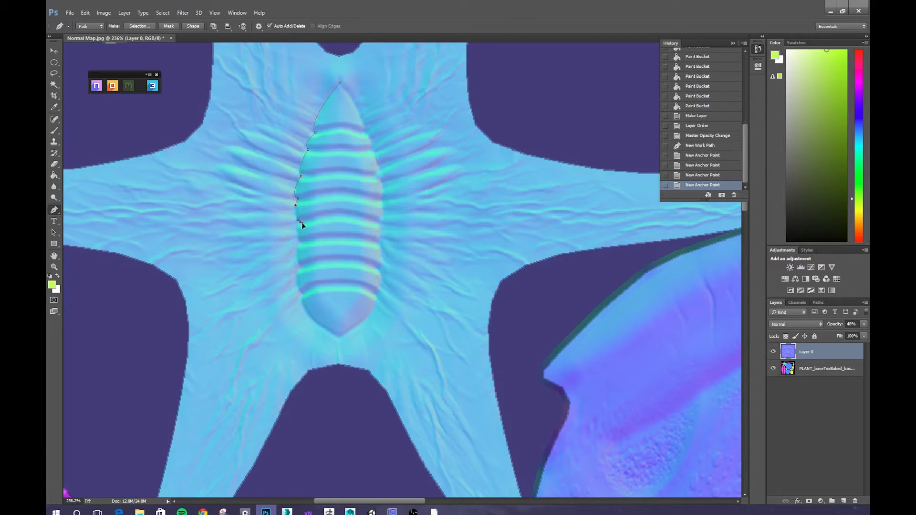
drag(308, 225, 298, 246)
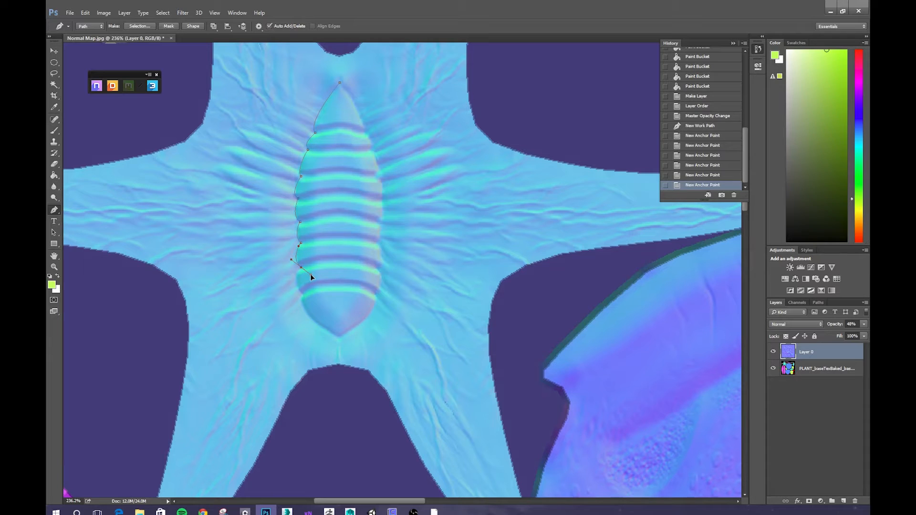
drag(298, 270, 299, 272)
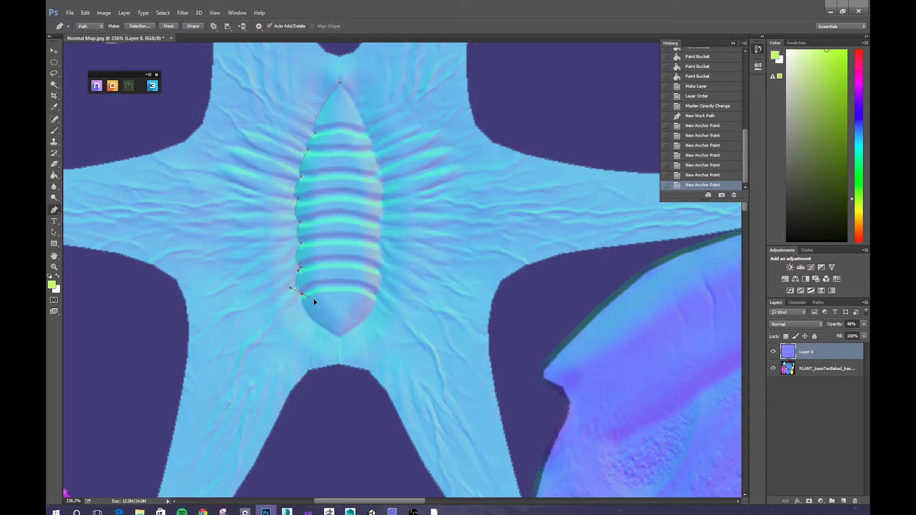
click(301, 297)
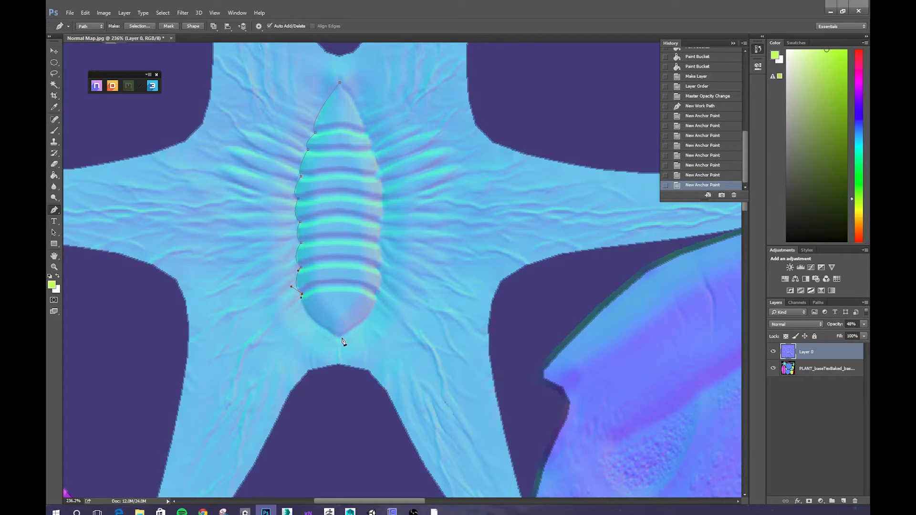
Continue the Pen path around the oval's lower tip and up its right edge, following each ridge, and close it at the upper tip.
drag(364, 345, 351, 330)
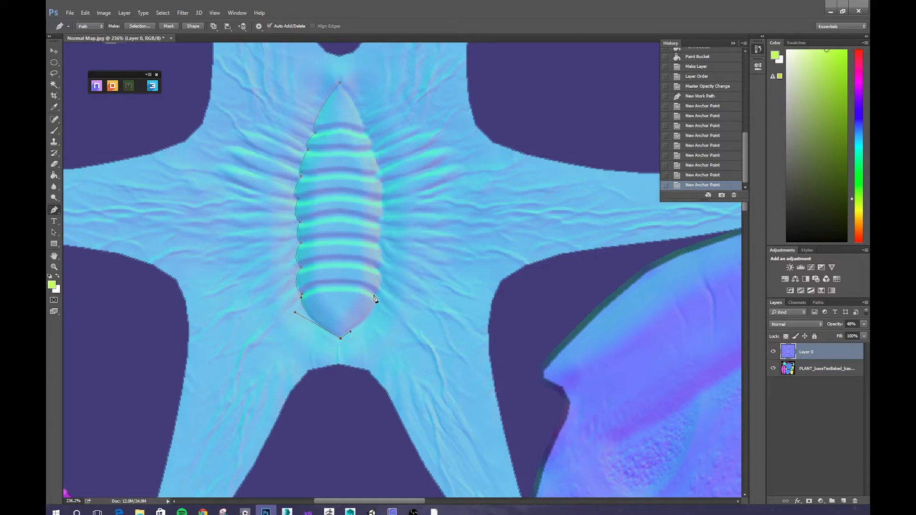
drag(375, 289, 376, 286)
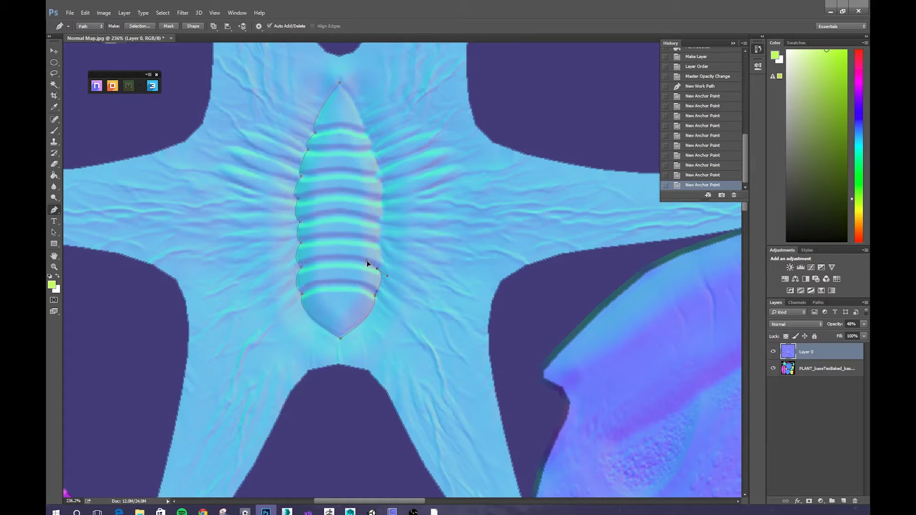
click(379, 262)
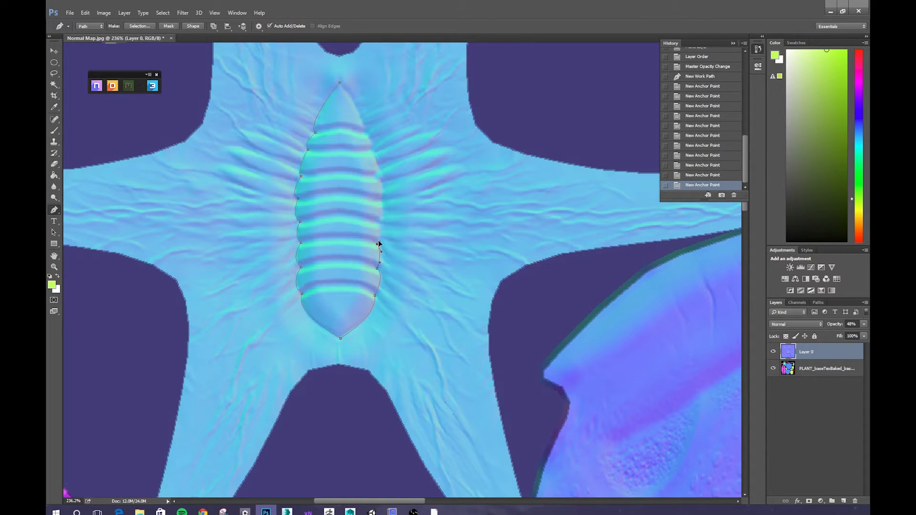
click(378, 244)
click(383, 219)
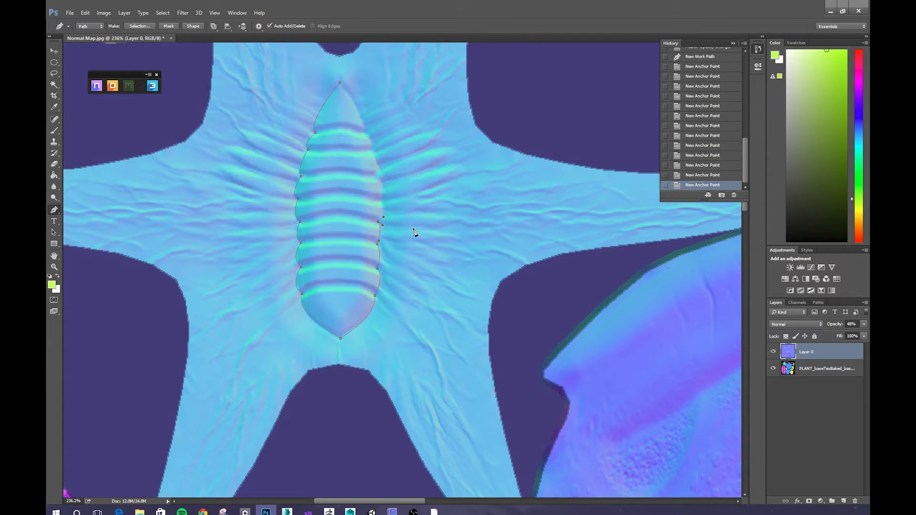
click(381, 201)
click(375, 177)
click(377, 171)
drag(365, 134, 358, 130)
click(327, 71)
Convert the closed path into a new anti-aliased selection and hide the normal map layer.
click(146, 24)
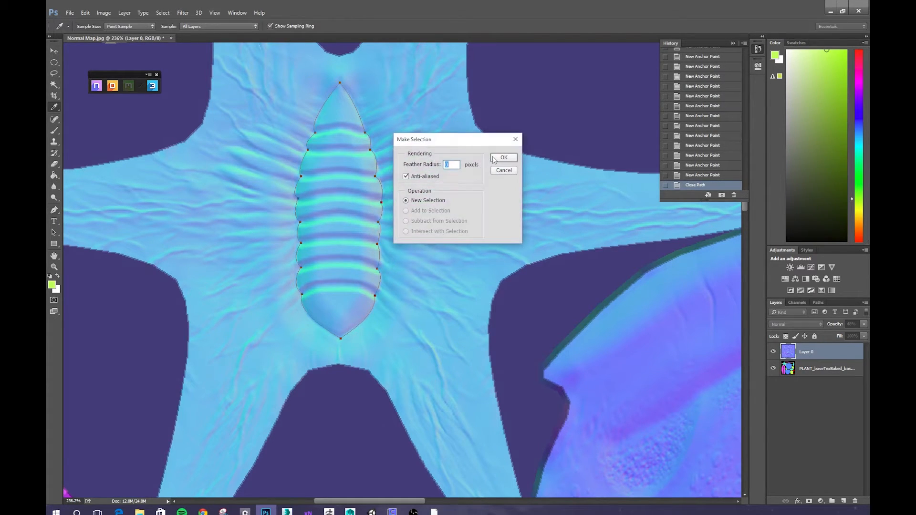
key(Return)
click(775, 352)
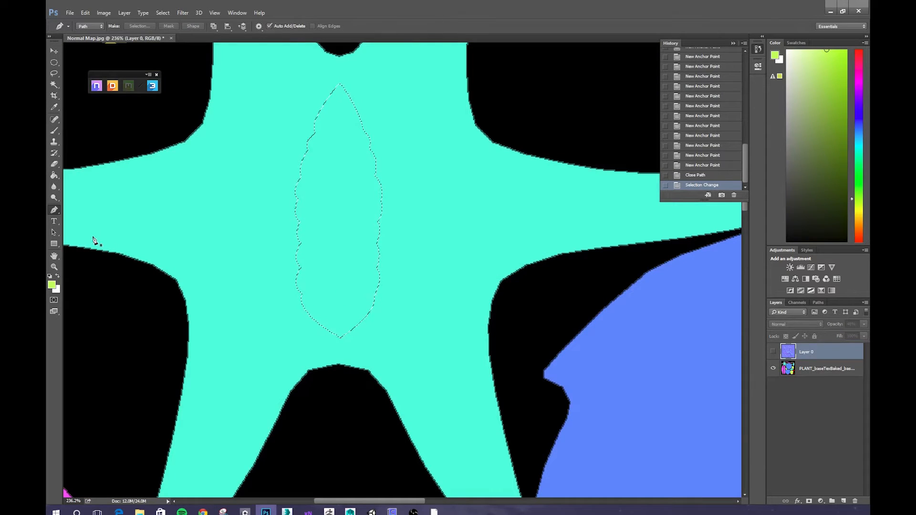
Set the foreground color to magenta and fill the selected oval on the PLANT_baseTexBaked layer.
key(i)
click(52, 285)
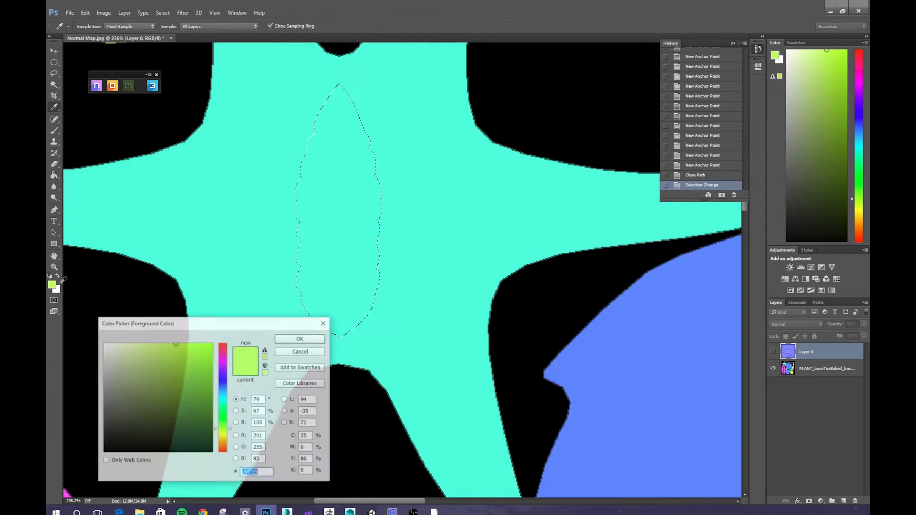
click(222, 365)
click(300, 338)
key(g)
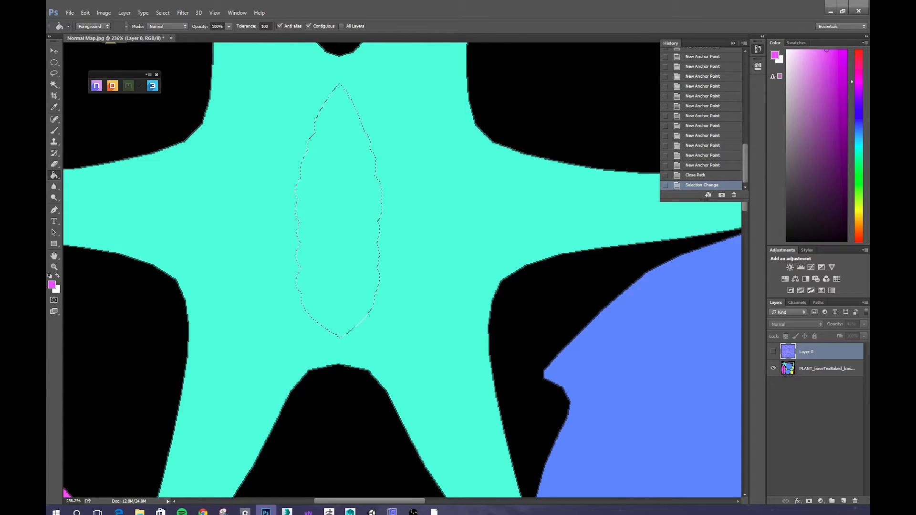
click(806, 369)
click(337, 266)
Choose a saturated blue foreground color and refill the selected oval at the star shape's center.
click(55, 268)
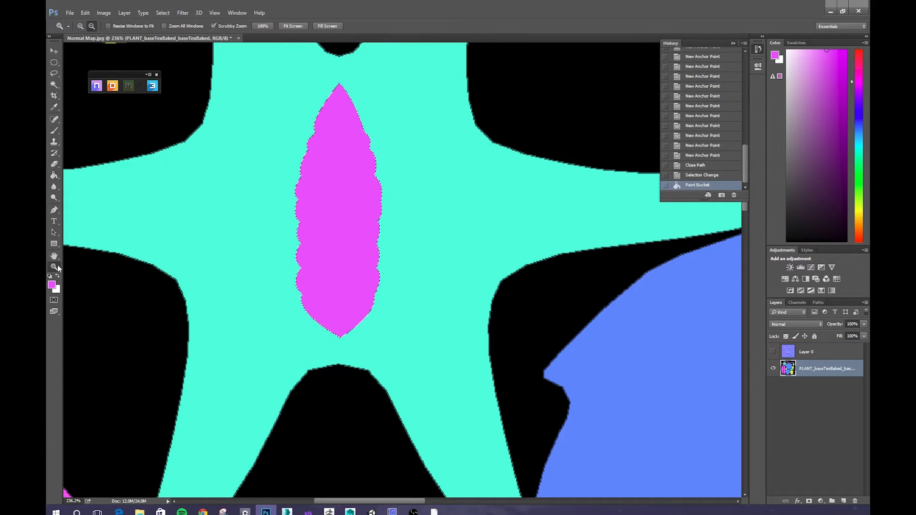
drag(335, 229, 272, 226)
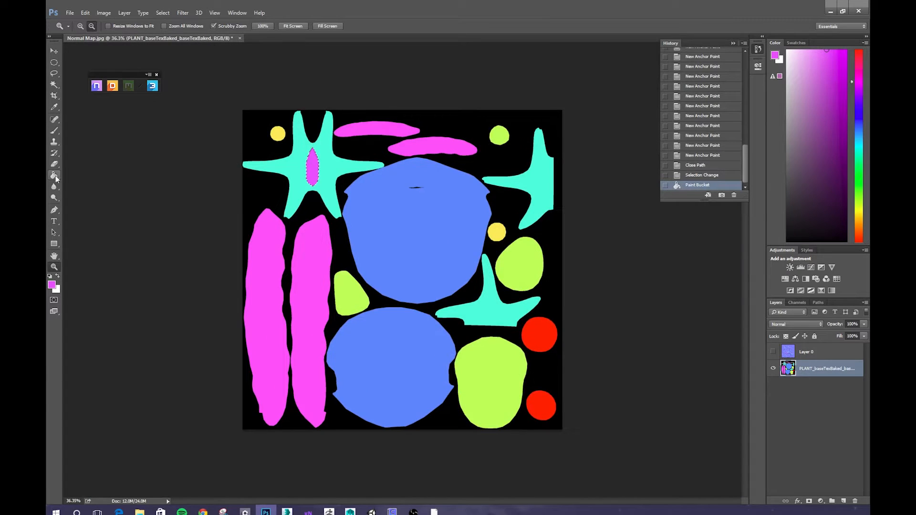
click(54, 175)
click(51, 286)
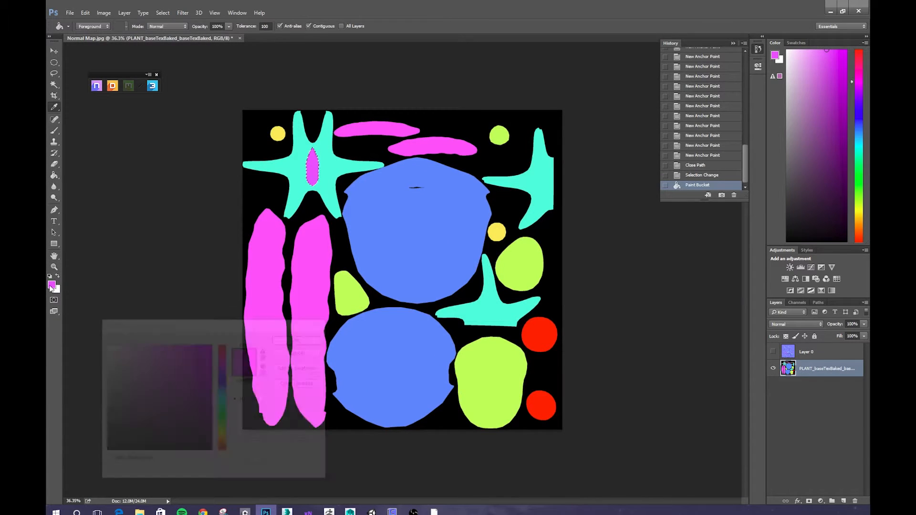
click(222, 354)
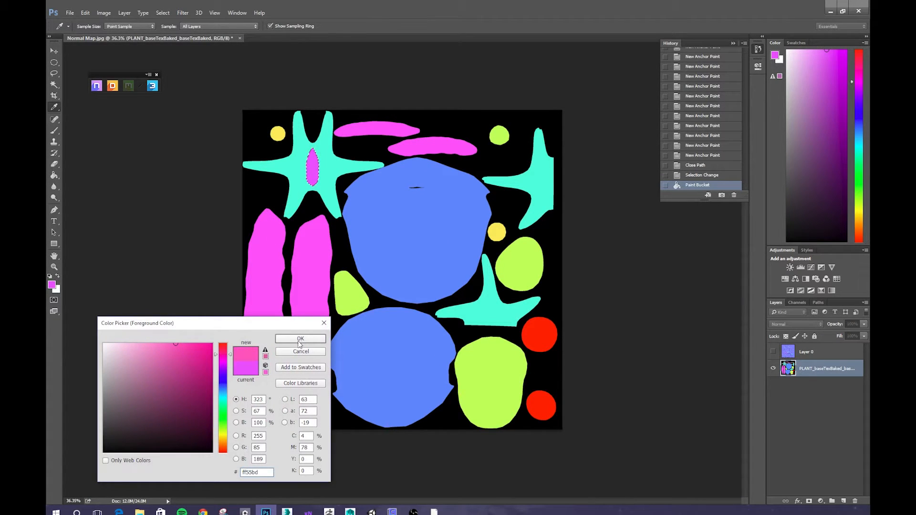
click(222, 363)
click(222, 387)
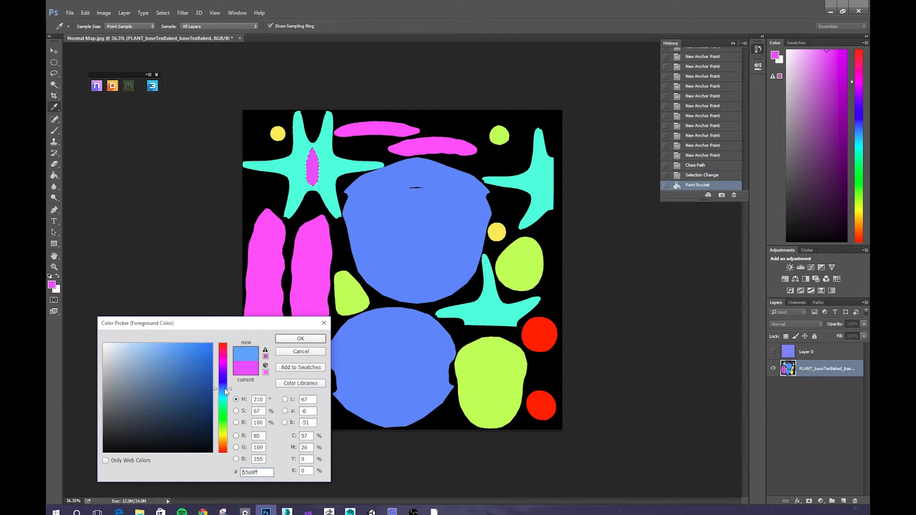
drag(206, 352, 224, 337)
click(299, 339)
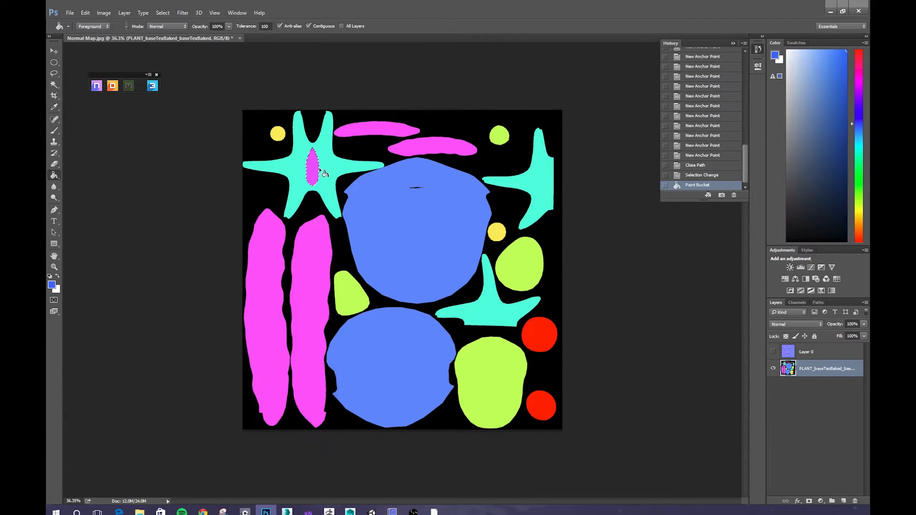
click(313, 169)
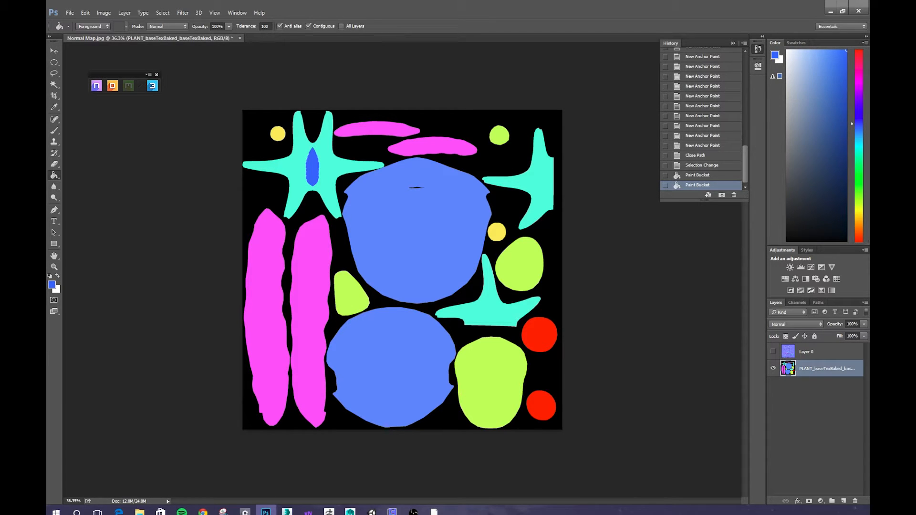
Close the Normal Map.jpg document, saving it in the PLANT MONSTER folder as a PSD named TEst with Maximize Compatibility on.
key(ctrl+w)
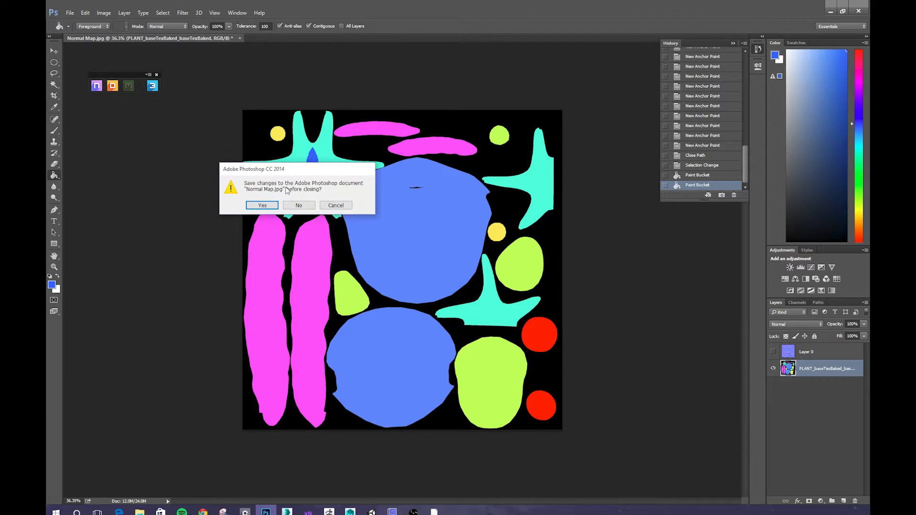
click(267, 199)
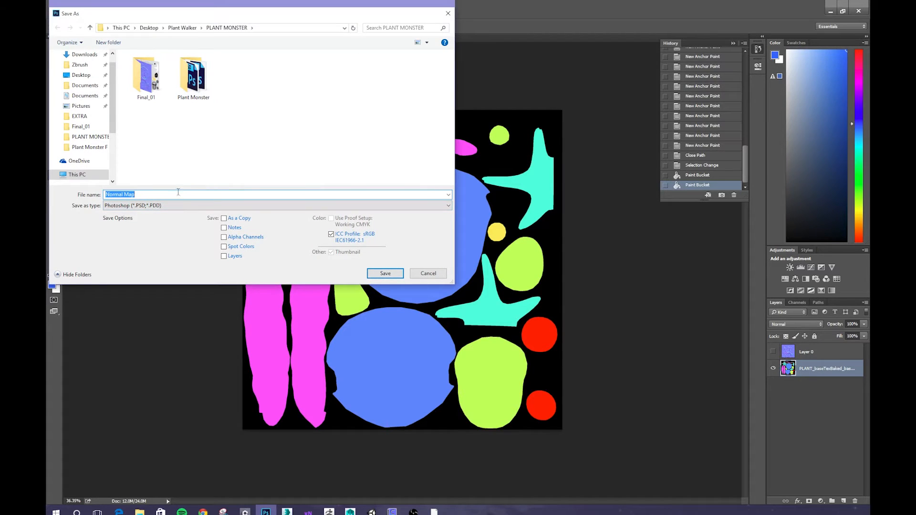
text(TEst)
key(Return)
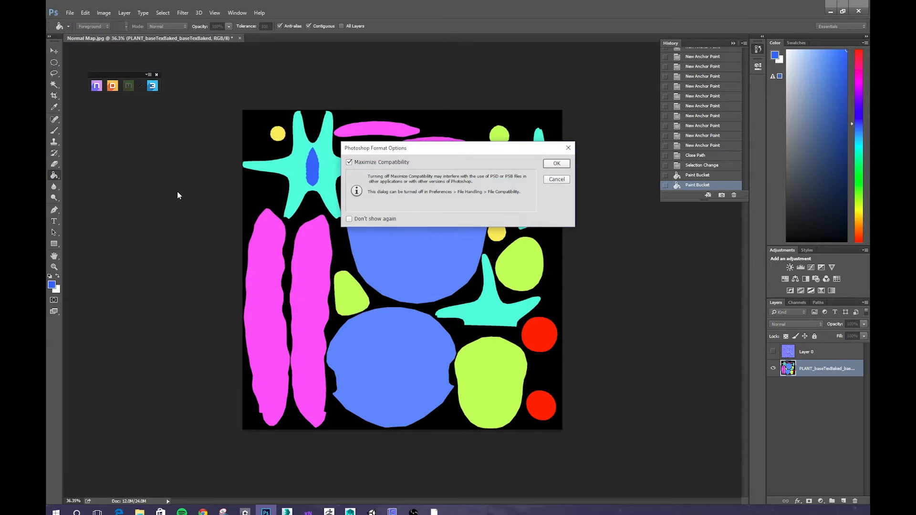
click(553, 164)
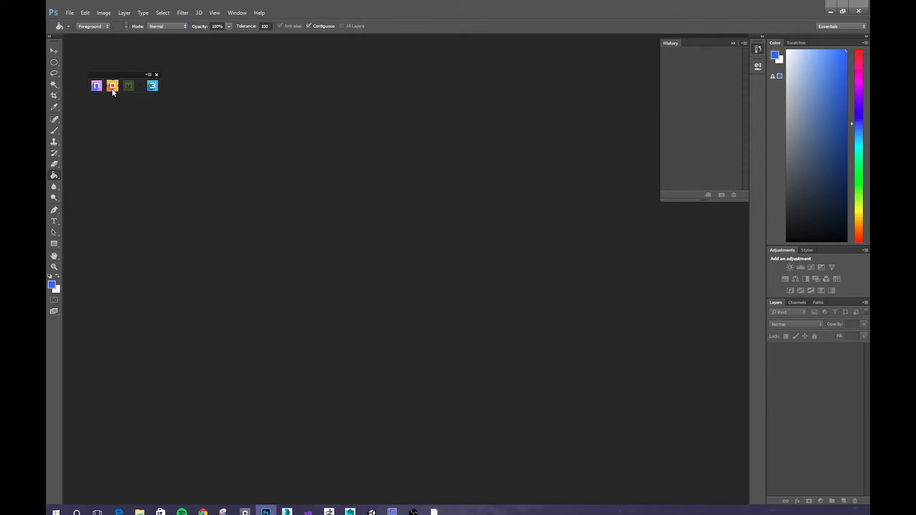
Open the DDO Base Creator and load the Plant Monster LP OBJ from the PLANT MONSTER folder as the mesh.
click(113, 86)
click(147, 131)
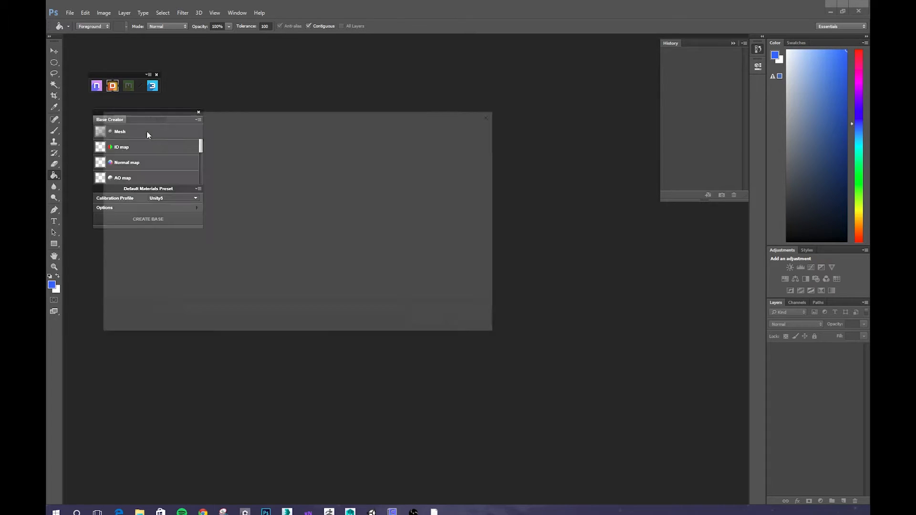
click(234, 128)
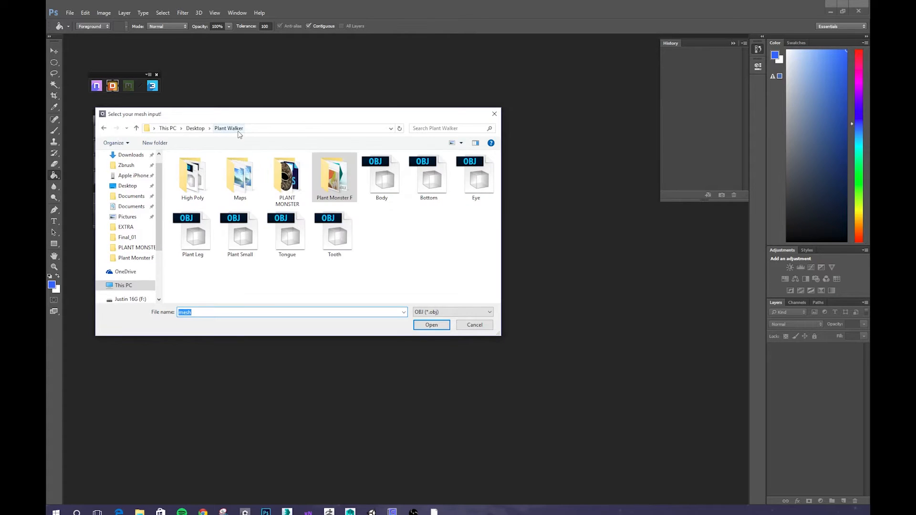
double_click(298, 184)
click(301, 183)
double_click(301, 183)
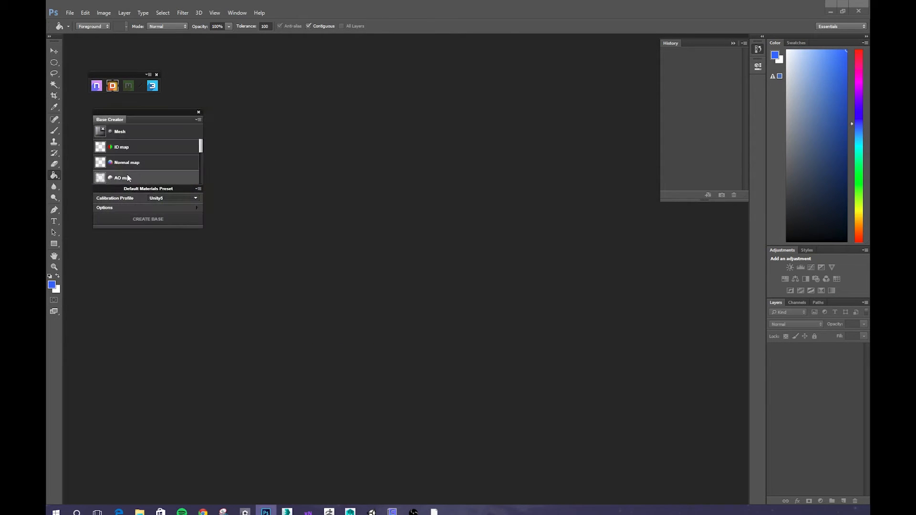
Load the Color ID image from the PLANT MONSTER folder as the base's ID map.
click(159, 148)
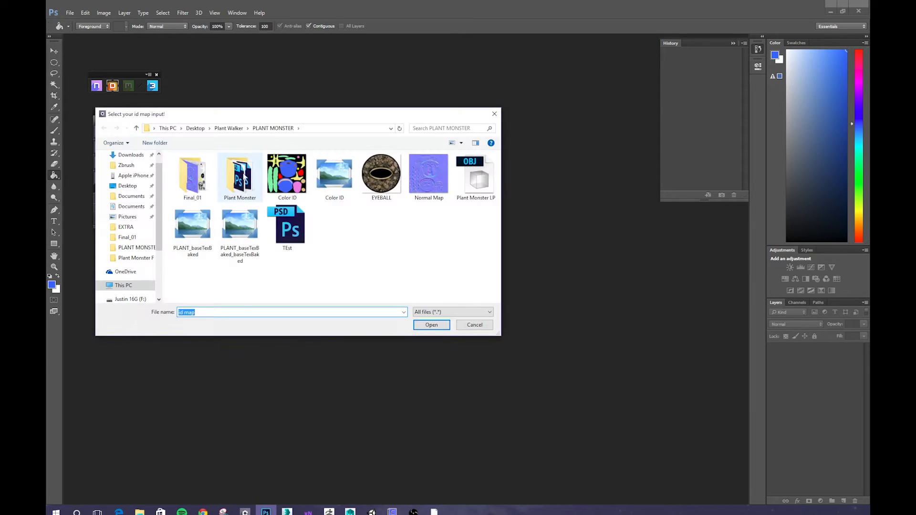
click(285, 178)
double_click(285, 177)
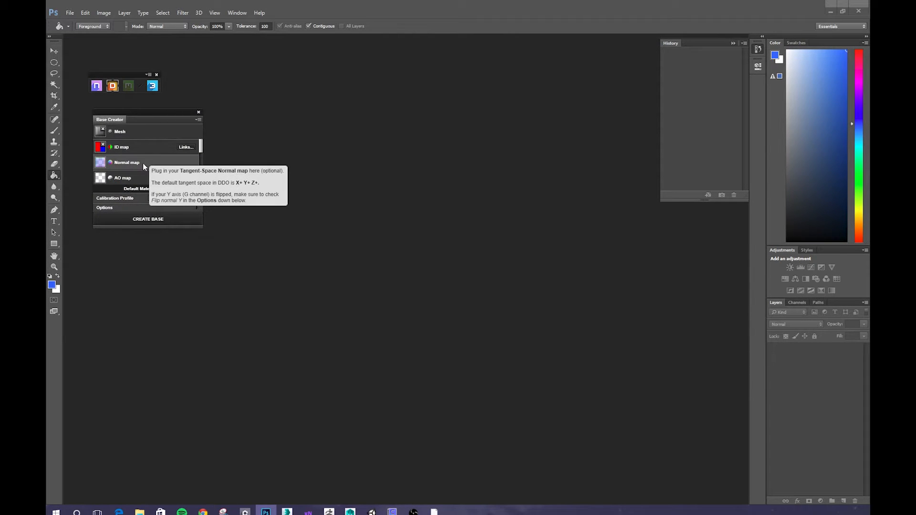
Load the Normal Map image as the normal map input and create the base with the Unity5 calibration profile.
click(142, 162)
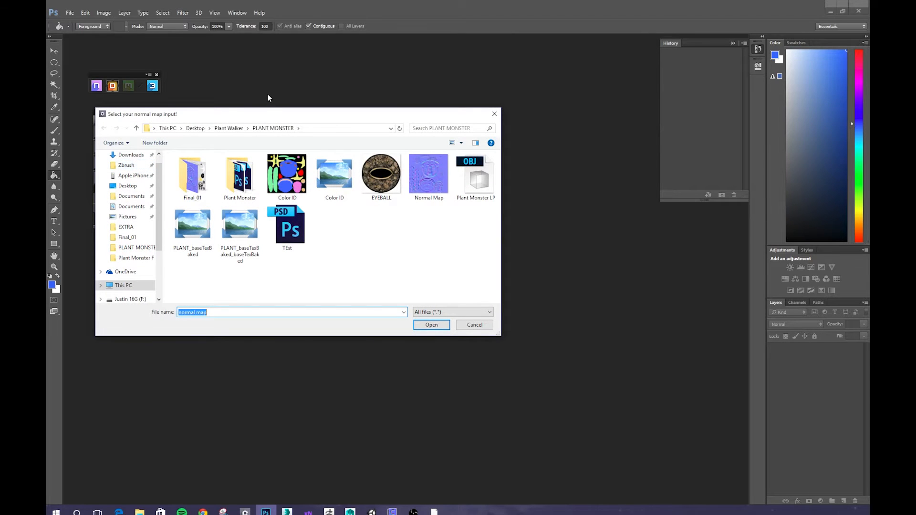
click(417, 166)
double_click(417, 166)
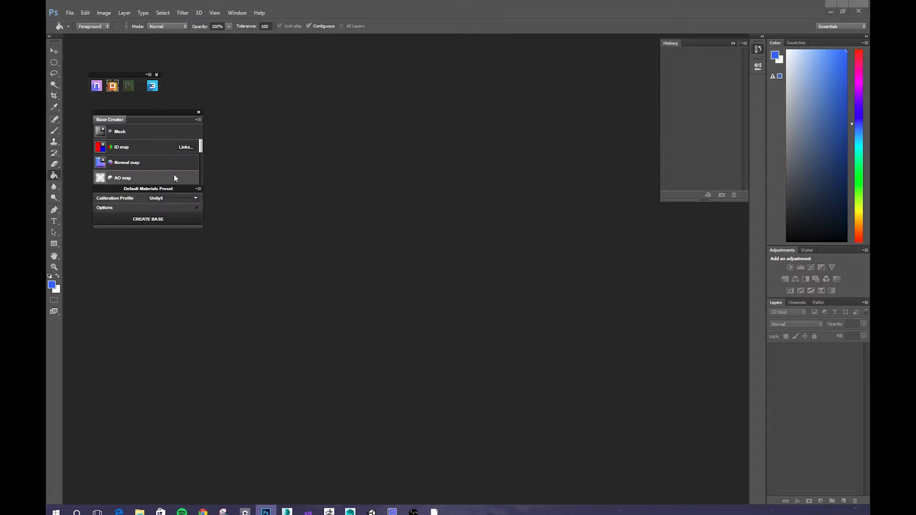
click(152, 219)
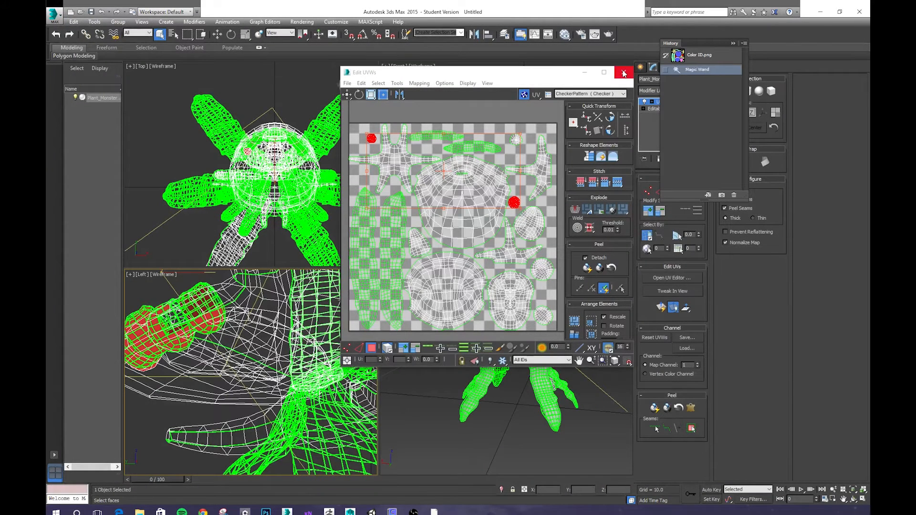
Close the Edit UVWs window and exit 3ds Max.
click(623, 73)
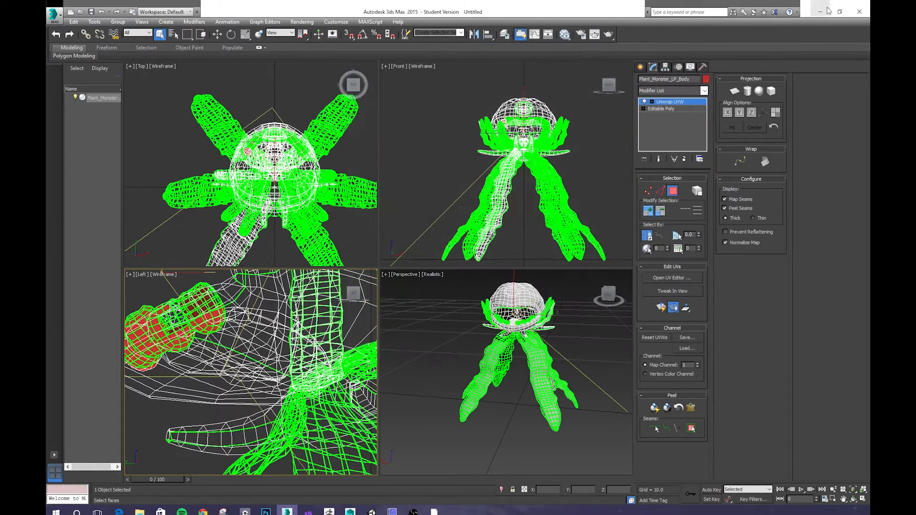
click(859, 12)
click(461, 273)
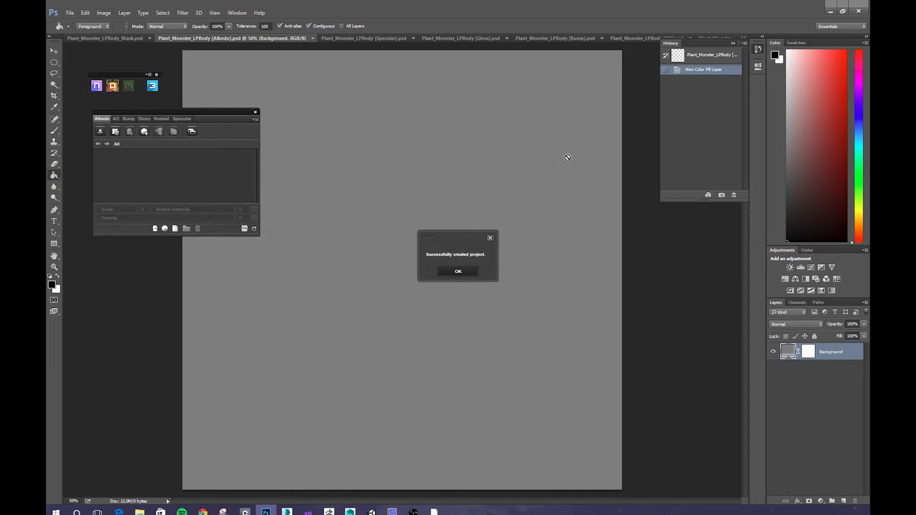
Dismiss the project creation message, then narrow the 3DO preview window and place it beside the DDO layer panel.
click(455, 272)
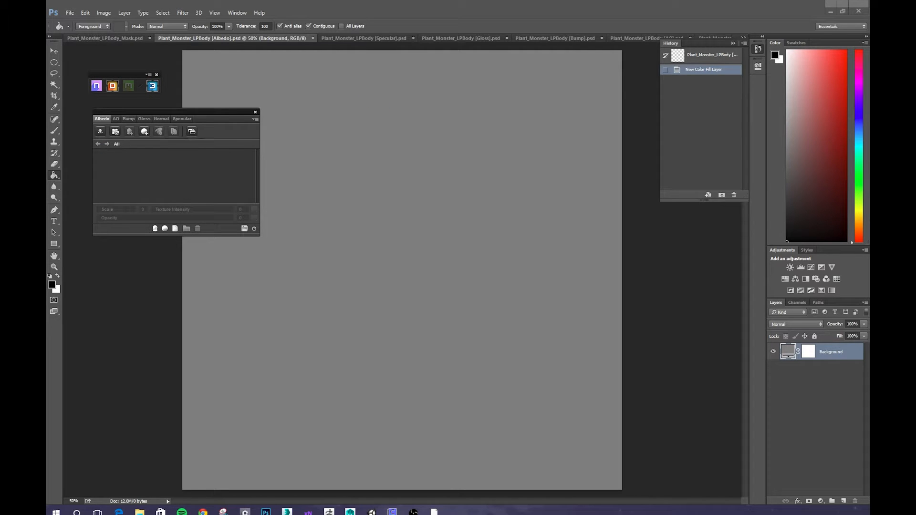
click(221, 111)
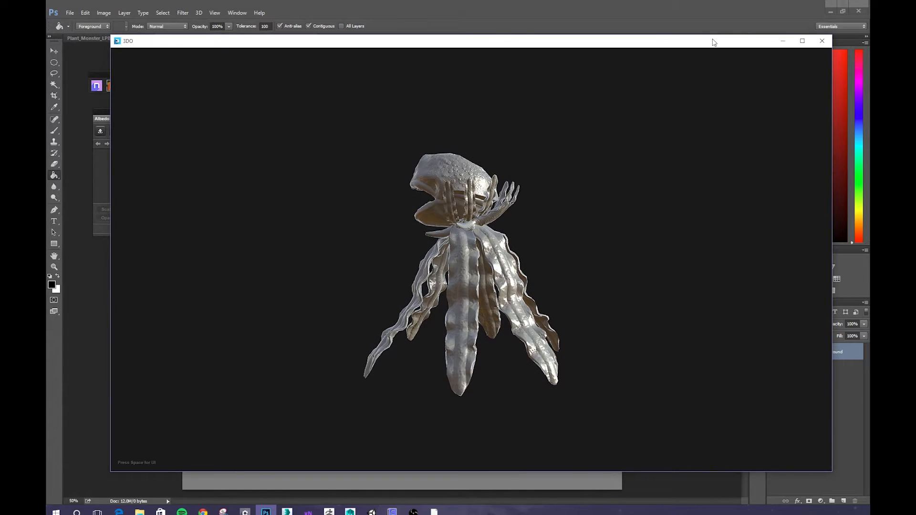
drag(713, 42, 719, 43)
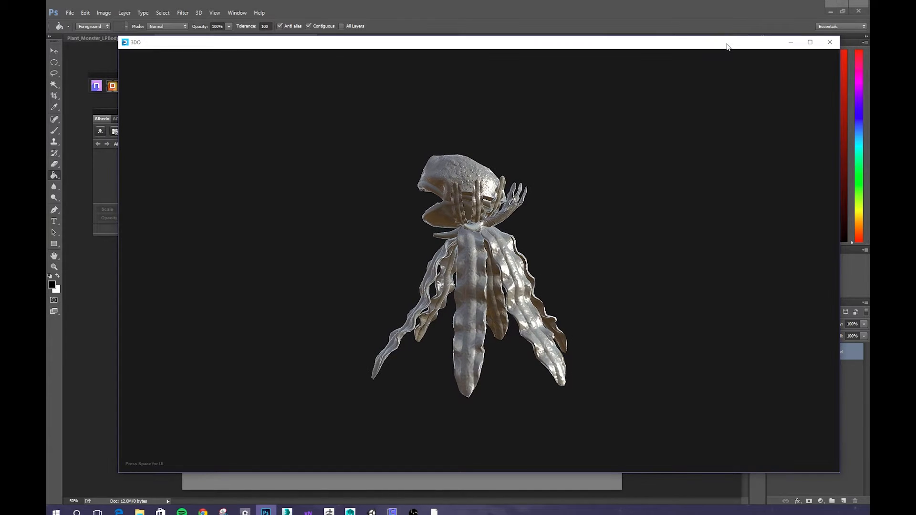
drag(839, 130, 453, 130)
drag(353, 43, 700, 43)
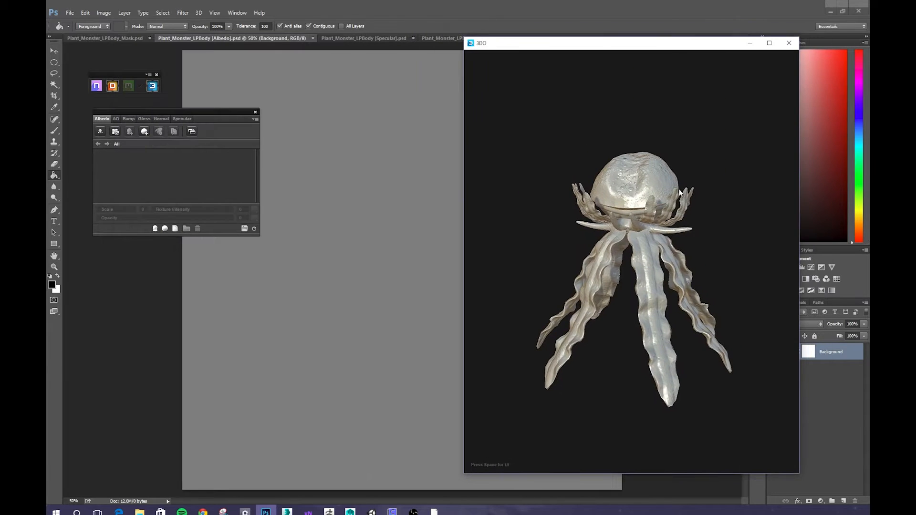
Examine the plant monster's head, mouth and teeth in the 3DO preview, close up from the front and at an angle.
drag(634, 220, 662, 194)
scroll(662, 194, up, 3)
scroll(677, 188, up, 5)
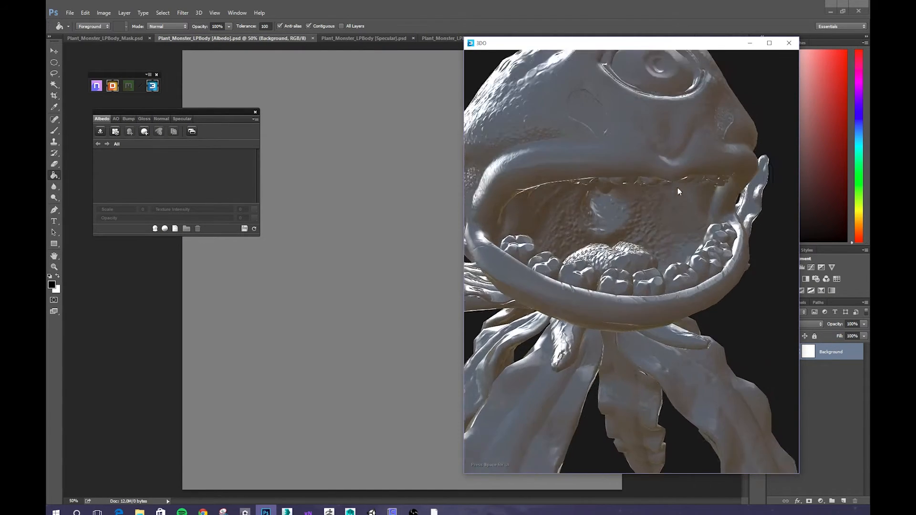
scroll(660, 216, down, 4)
drag(656, 204, 677, 213)
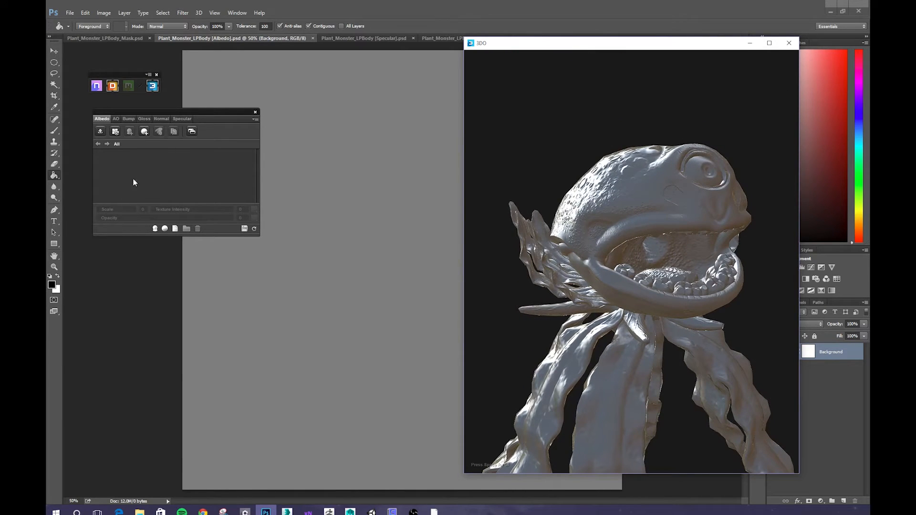
Add the Monster Skin base material from the organic category, close the PLANT MONSTER folder window, and open the material's layers.
click(157, 229)
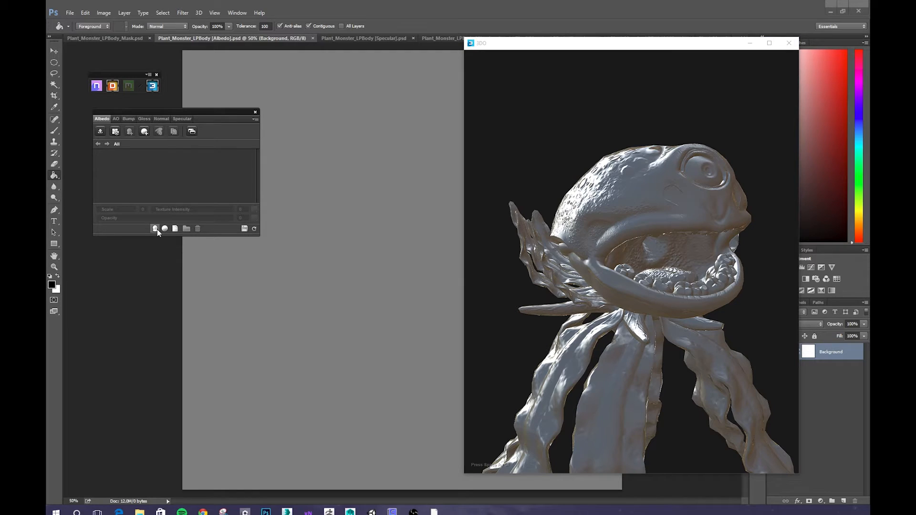
click(157, 229)
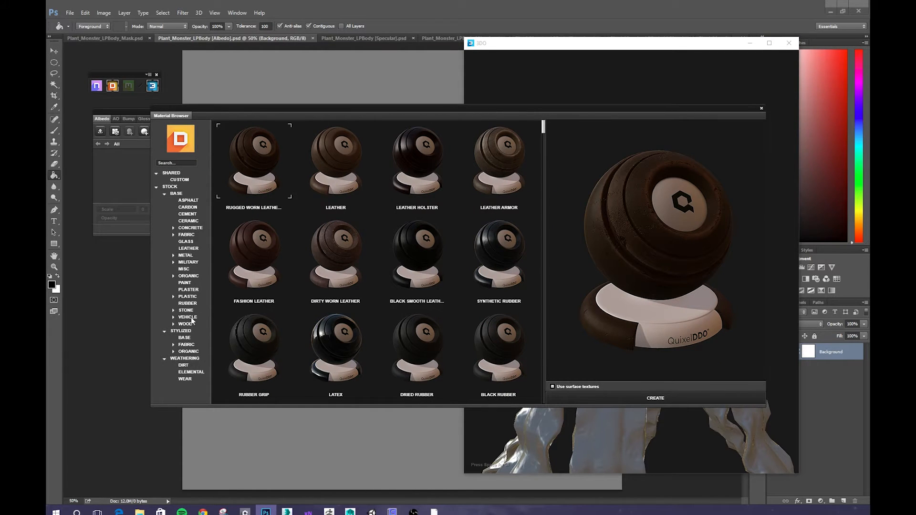
click(193, 277)
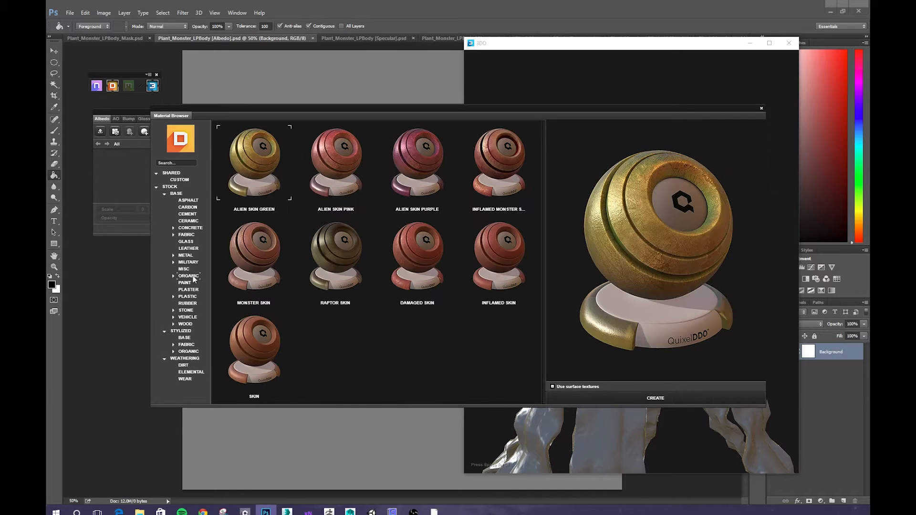
click(259, 266)
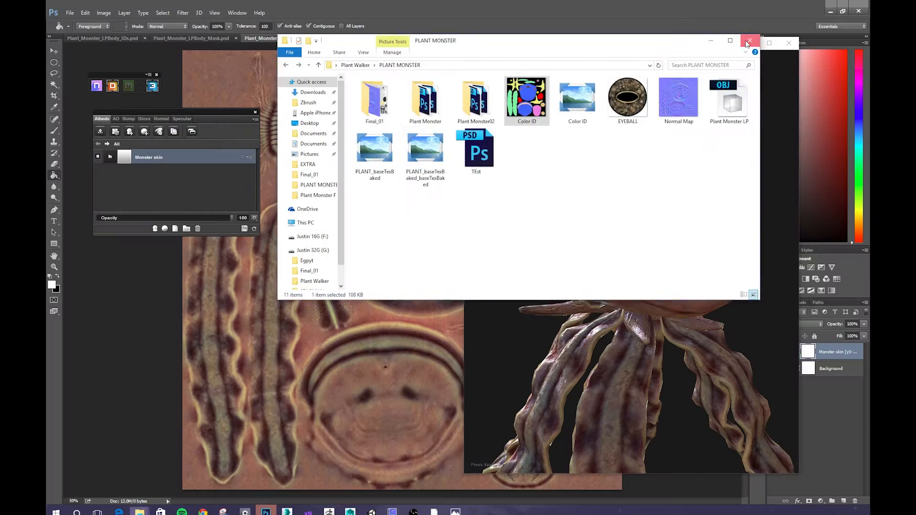
click(748, 43)
drag(715, 118, 654, 191)
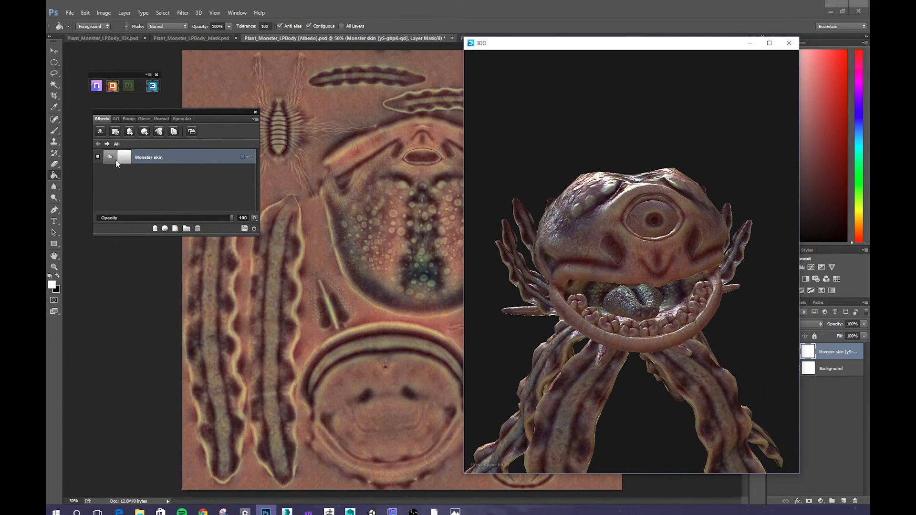
click(113, 161)
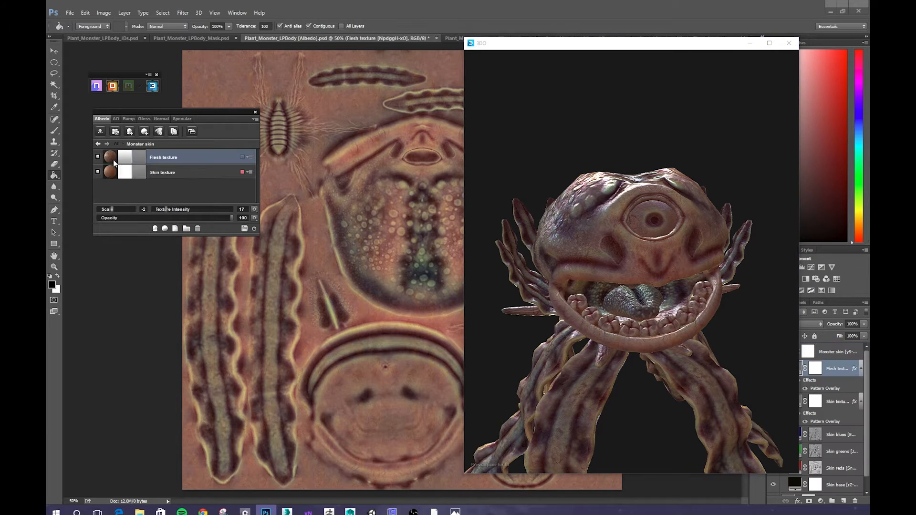
Set the Skin texture's solid color to near-black purple 09010b and check it on the plant monster in the 3DO preview.
click(142, 173)
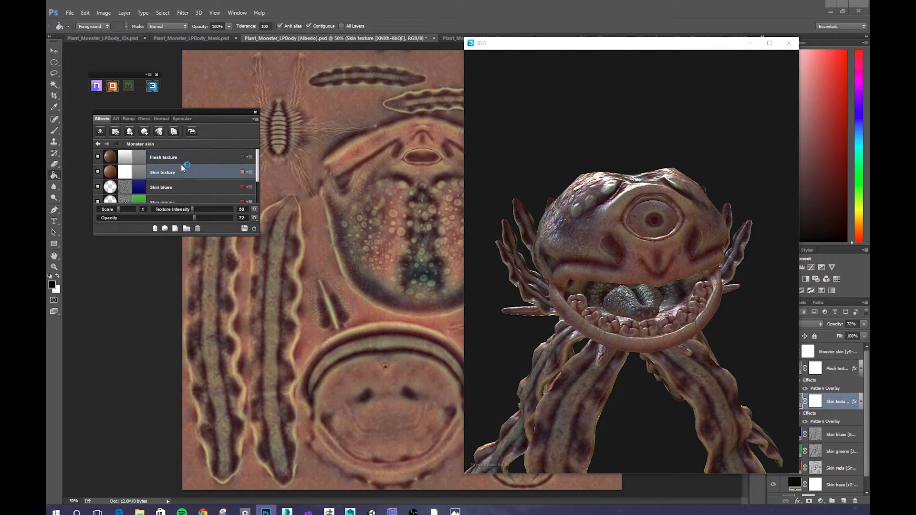
click(172, 389)
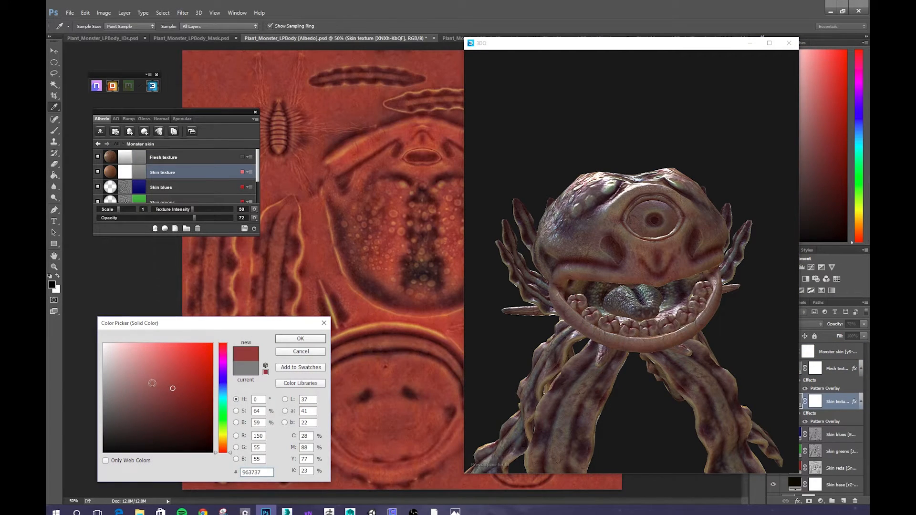
mouse_move(152, 383)
mouse_down()
mouse_move(130, 377)
mouse_move(130, 359)
mouse_move(155, 367)
mouse_move(160, 357)
mouse_move(153, 406)
mouse_move(200, 433)
mouse_up()
click(222, 365)
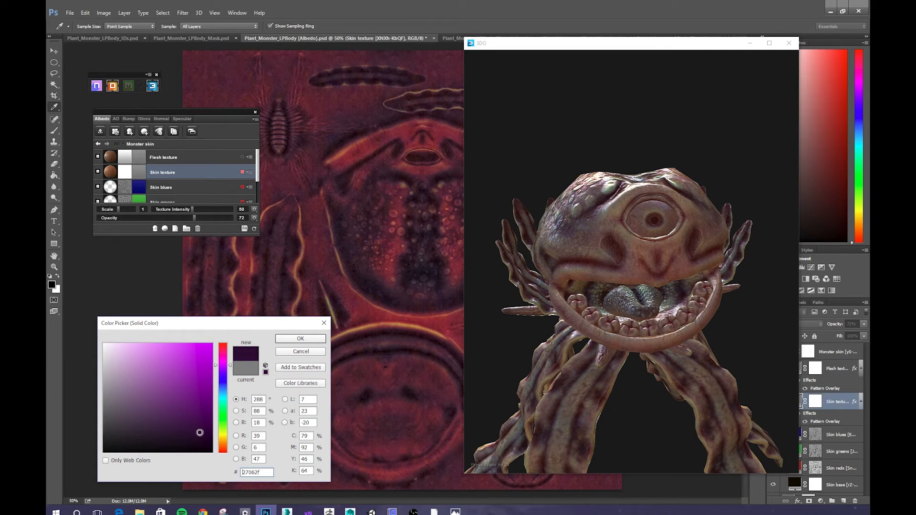
click(192, 445)
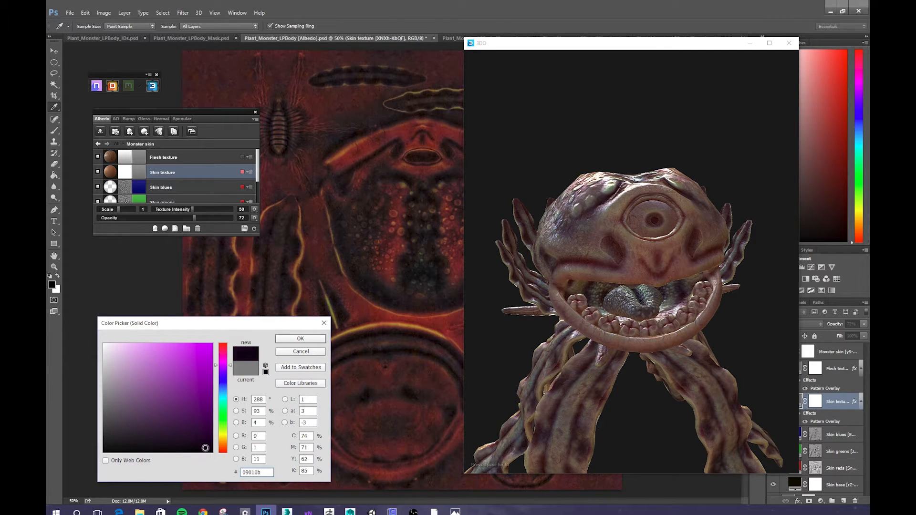
click(293, 340)
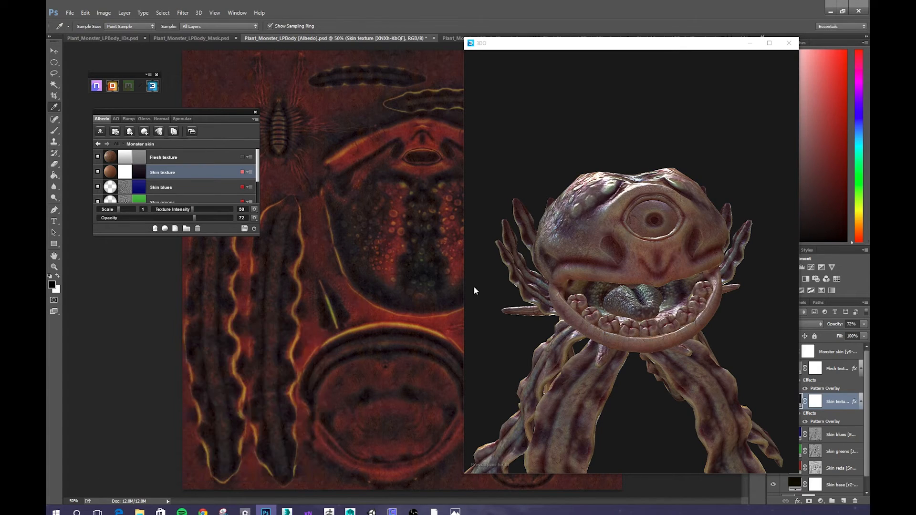
drag(548, 271, 485, 198)
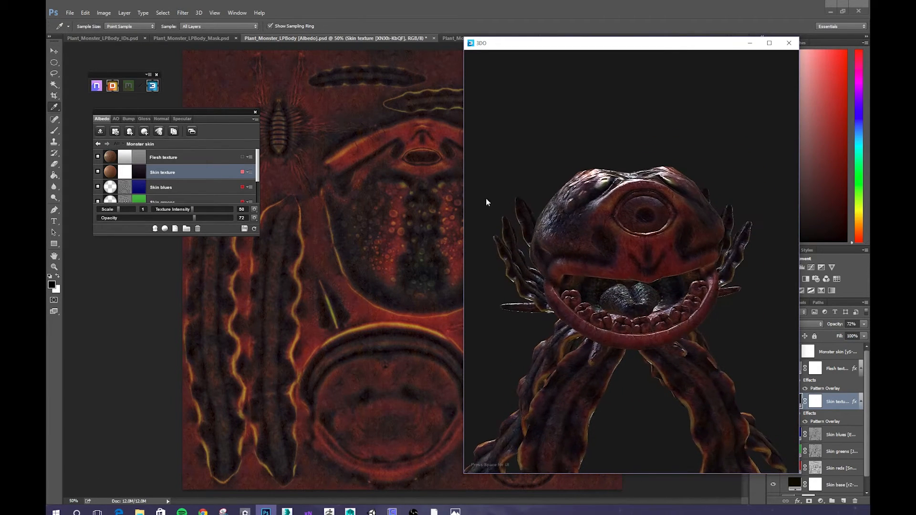
Recolor the Skin texture to deep blue 061e7a and view the monster's back in the 3DO preview.
click(145, 172)
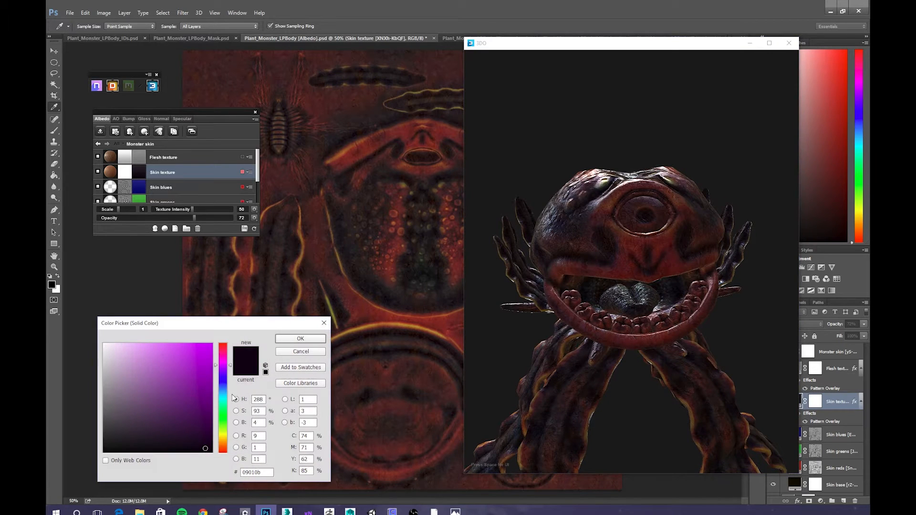
mouse_move(179, 425)
mouse_down()
mouse_move(182, 438)
mouse_move(206, 399)
mouse_up()
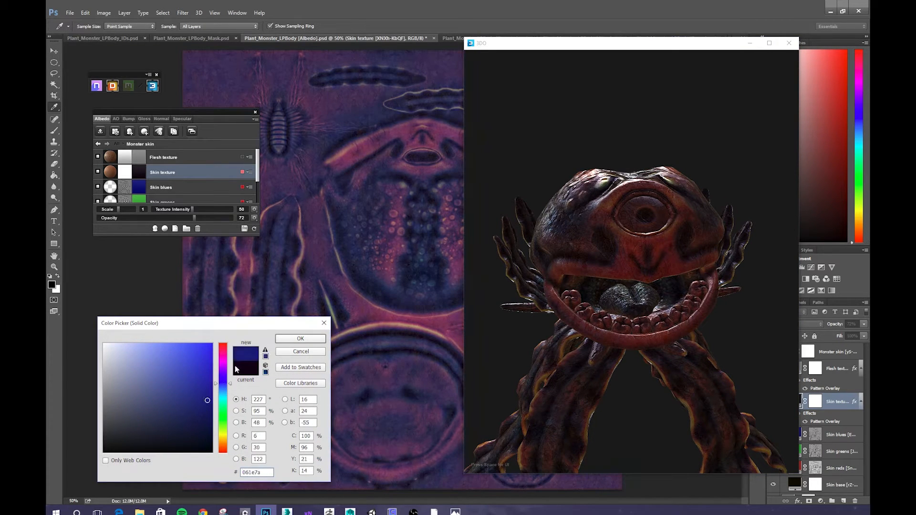
click(294, 340)
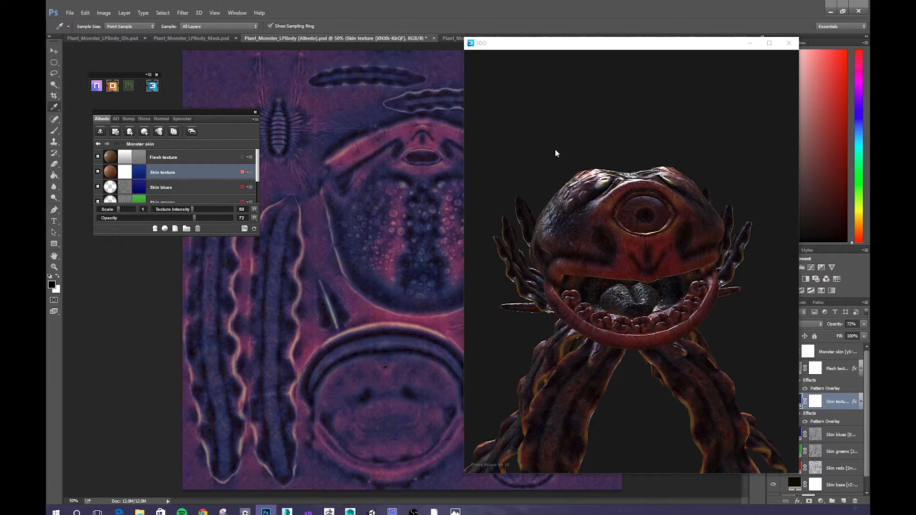
drag(547, 147, 714, 228)
Try blue, yellow-green, white and brown tones for the Flesh texture, then set its solid color to off-white f3f3f3.
click(140, 159)
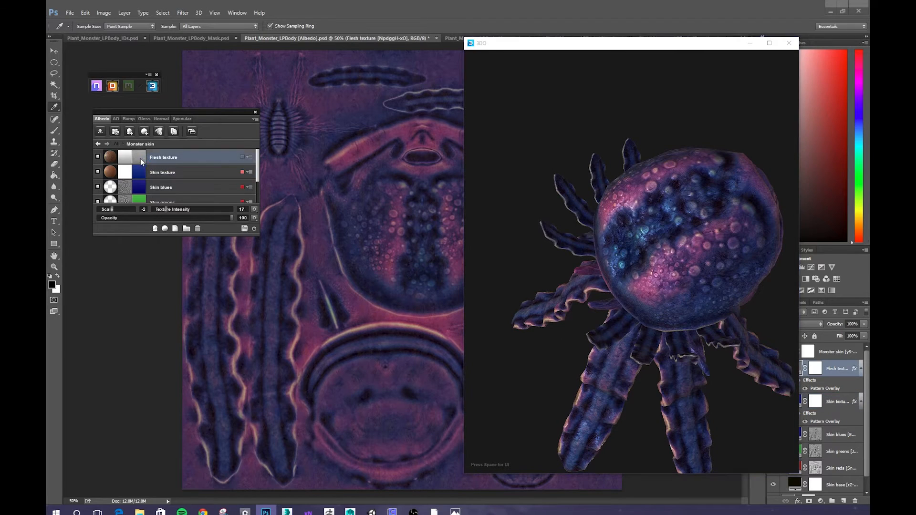
click(140, 158)
mouse_move(179, 352)
mouse_down()
mouse_move(199, 352)
mouse_move(98, 343)
mouse_move(91, 329)
mouse_up()
drag(222, 373, 154, 347)
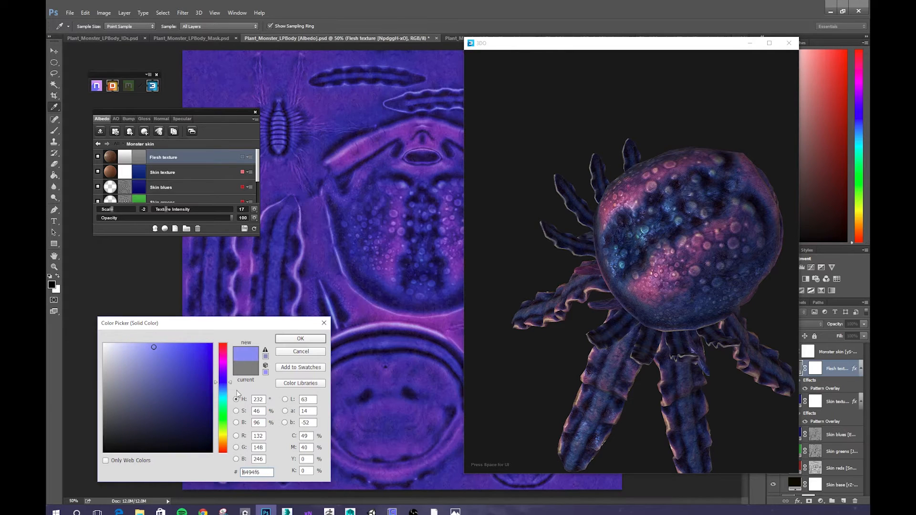
click(224, 409)
mouse_move(179, 389)
mouse_down()
mouse_move(178, 362)
mouse_move(213, 342)
mouse_up()
click(222, 432)
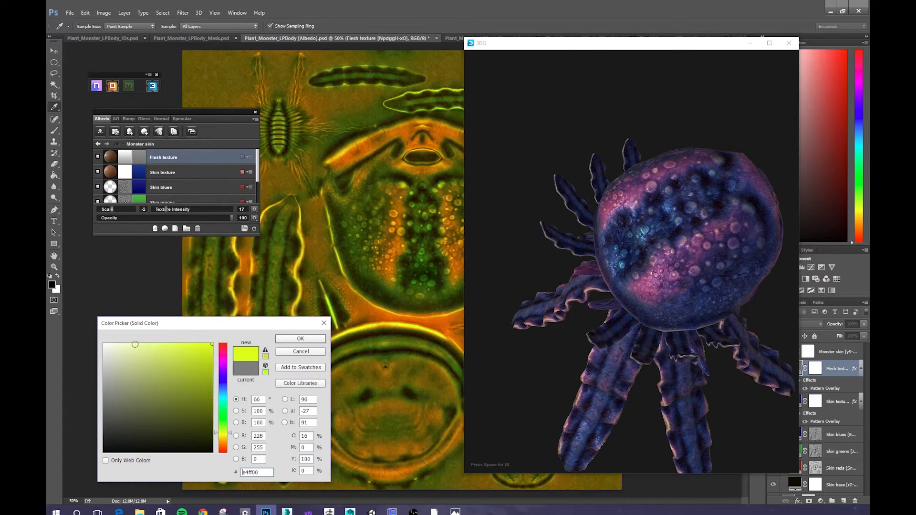
click(127, 342)
mouse_move(127, 343)
mouse_down()
mouse_move(118, 377)
mouse_move(96, 309)
mouse_up()
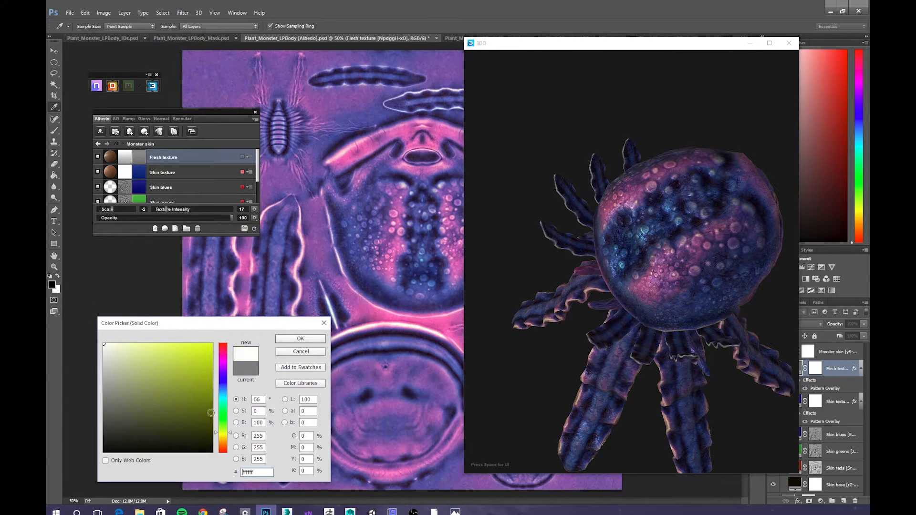
click(226, 448)
click(192, 400)
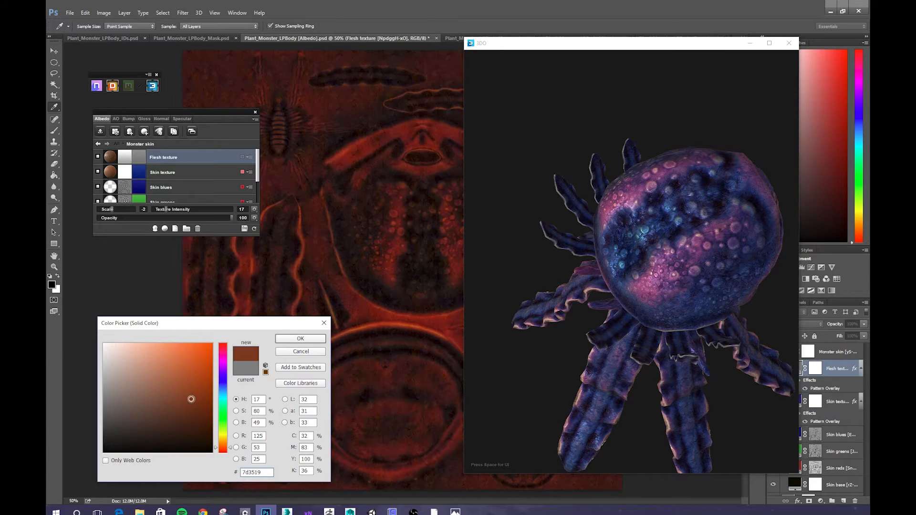
click(172, 429)
click(194, 437)
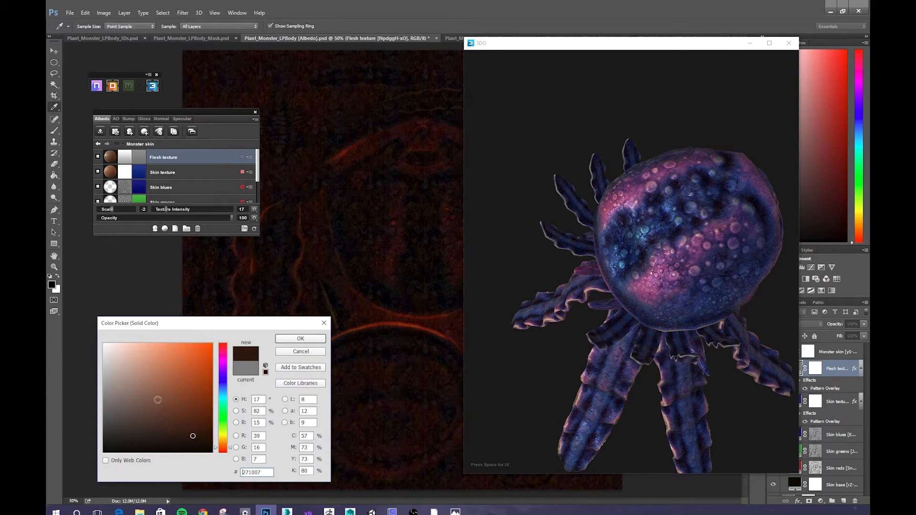
mouse_move(158, 400)
mouse_down()
mouse_move(135, 403)
mouse_move(115, 374)
mouse_move(121, 344)
mouse_up()
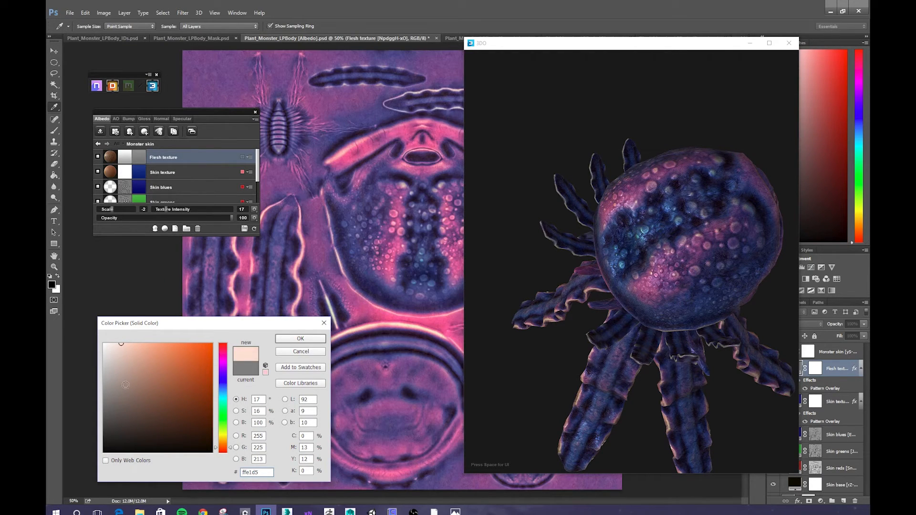
mouse_move(126, 384)
mouse_down()
mouse_move(95, 394)
mouse_move(97, 351)
mouse_up()
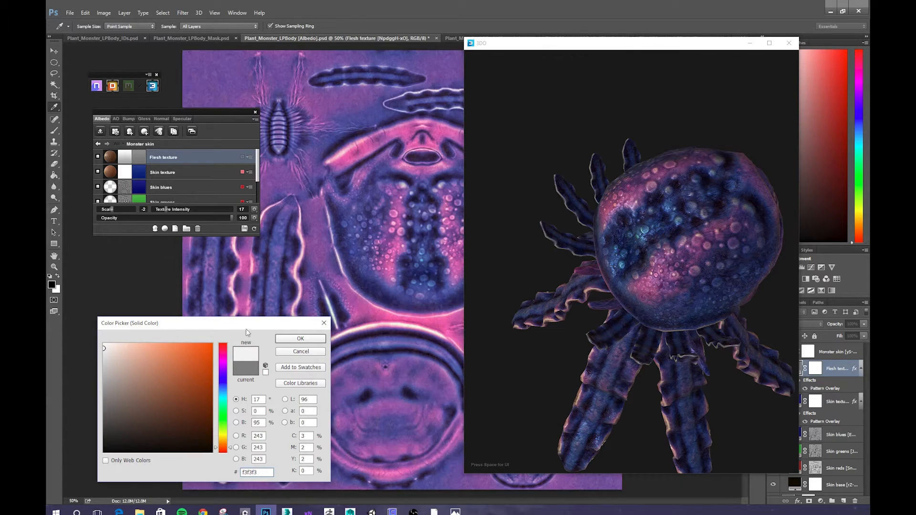
click(300, 338)
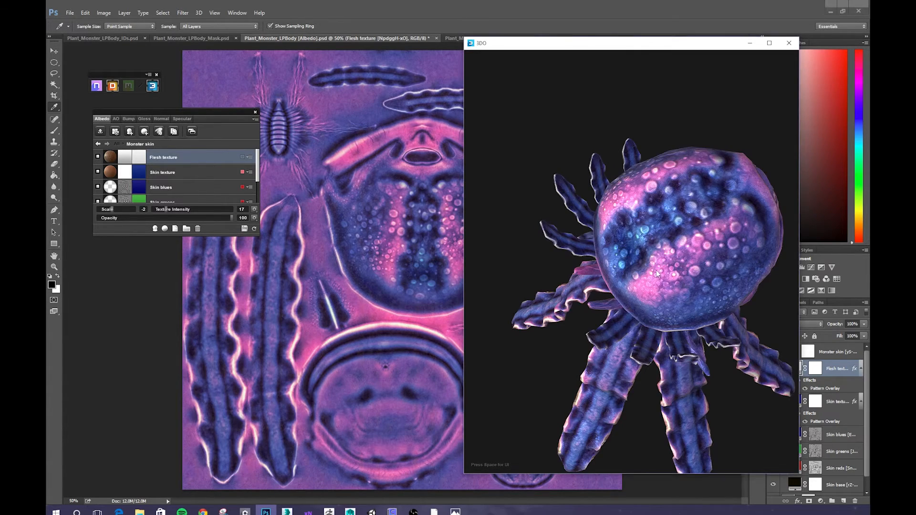
drag(698, 301, 695, 224)
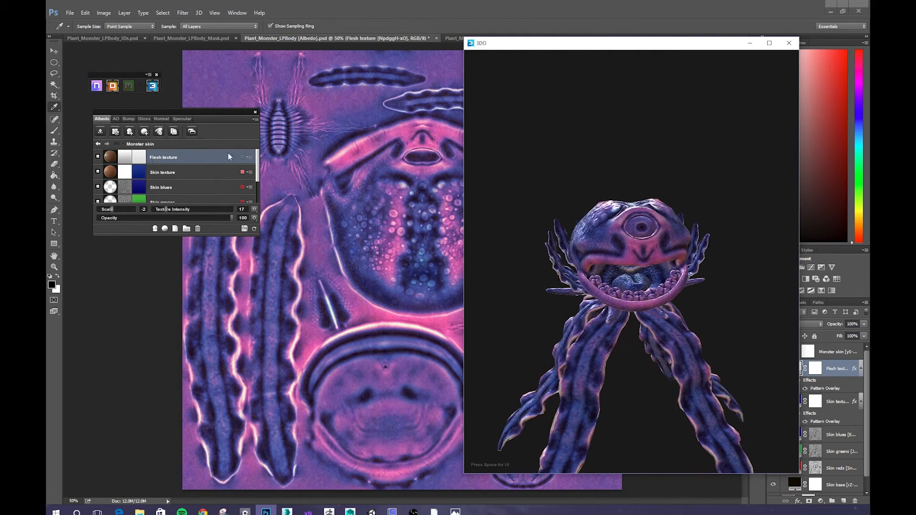
Return to the top-level material list, limit Monster skin to the blue color ID, and inspect the masked head in the 3DO preview.
click(98, 144)
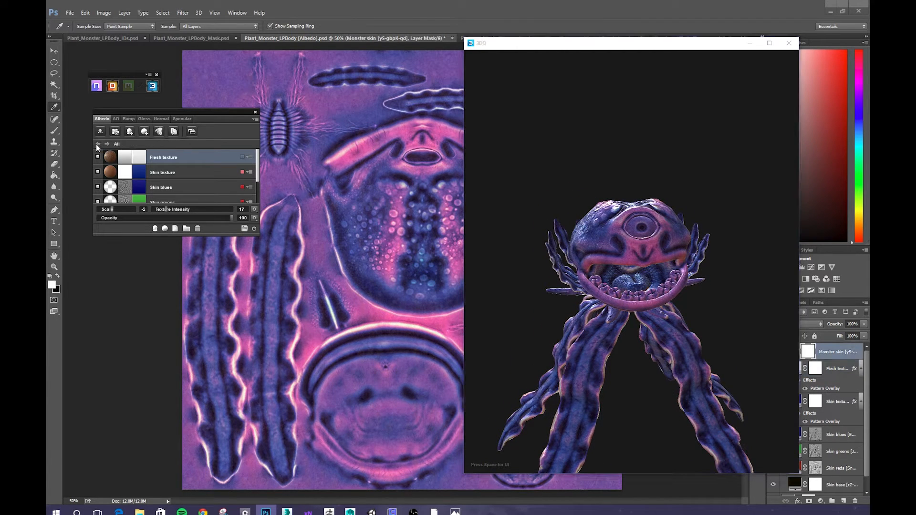
click(242, 157)
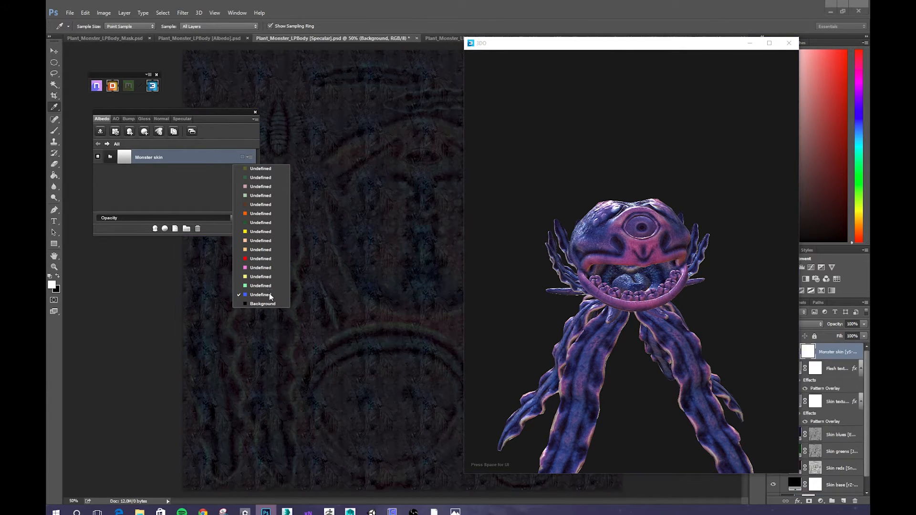
click(270, 294)
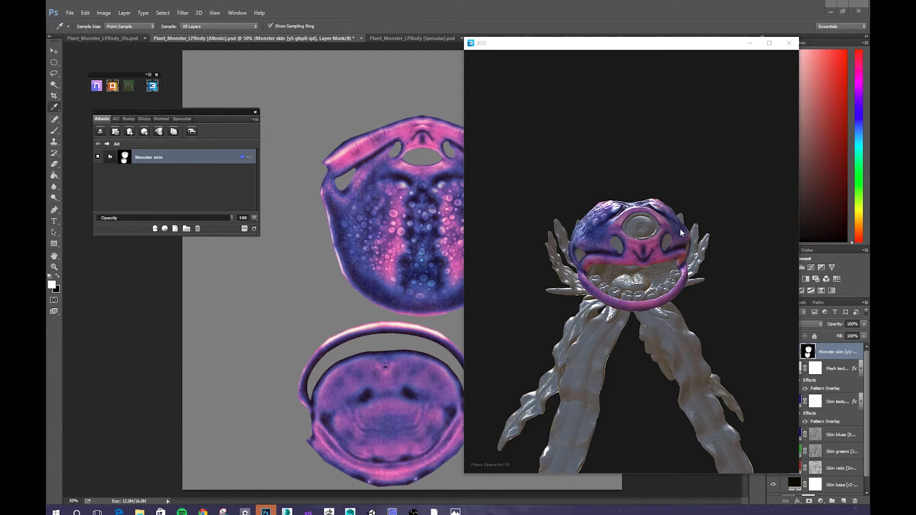
drag(685, 236, 675, 264)
scroll(637, 237, up, 5)
scroll(639, 242, down, 6)
scroll(678, 265, up, 4)
scroll(606, 285, up, 2)
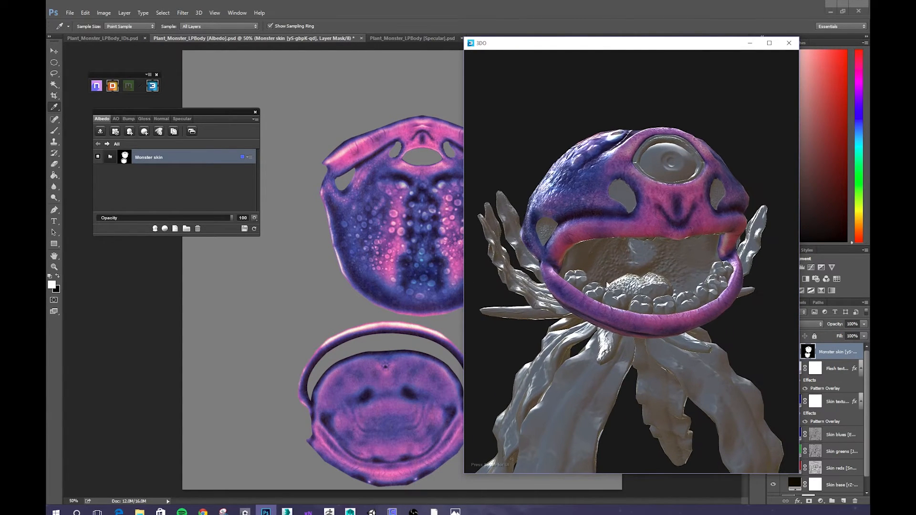
Add the Teeth material, limit it to the yellow color ID, and inspect the teeth up close in the 3DO preview.
click(155, 229)
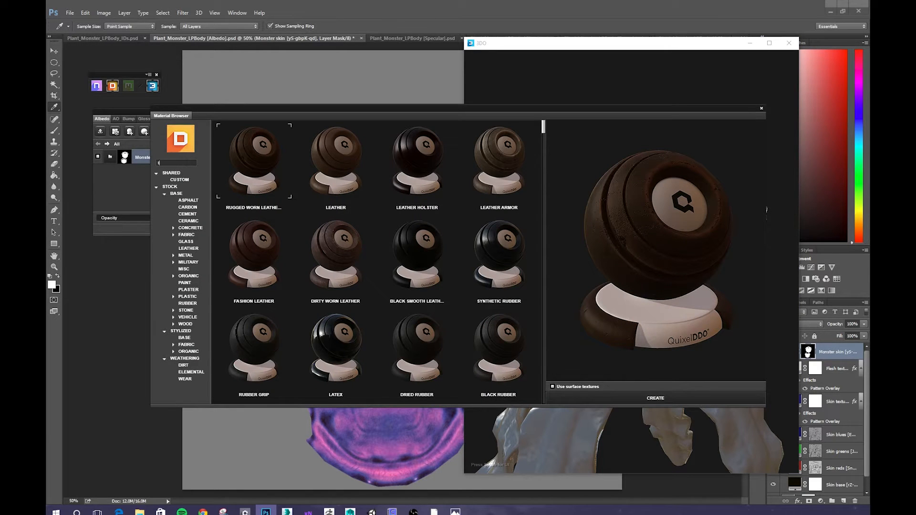
text(tee)
click(264, 326)
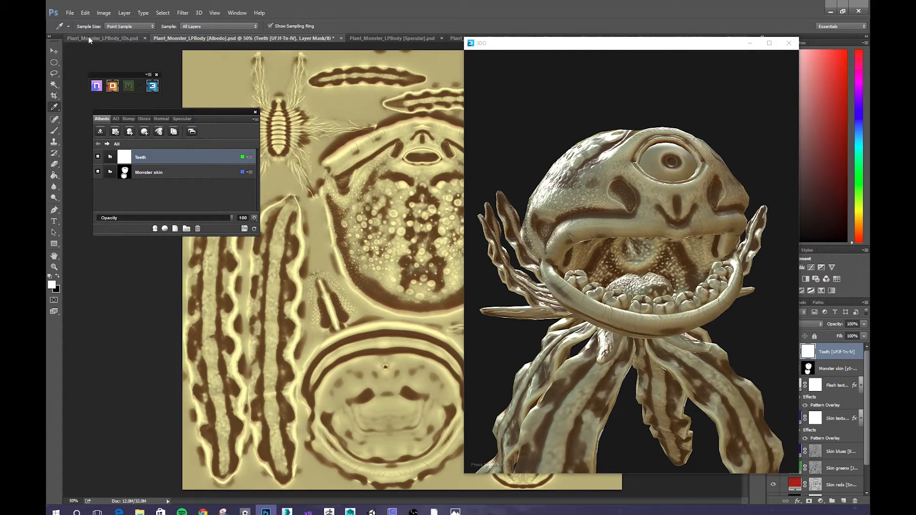
click(244, 157)
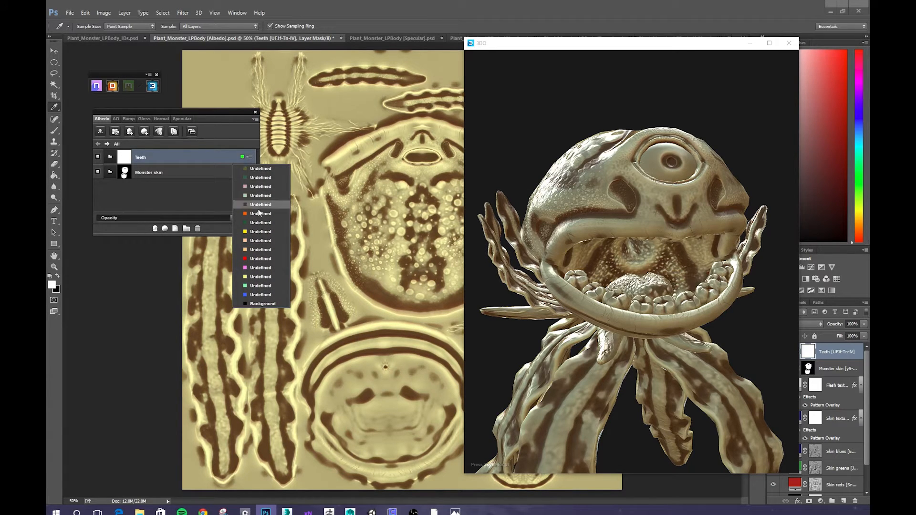
click(261, 232)
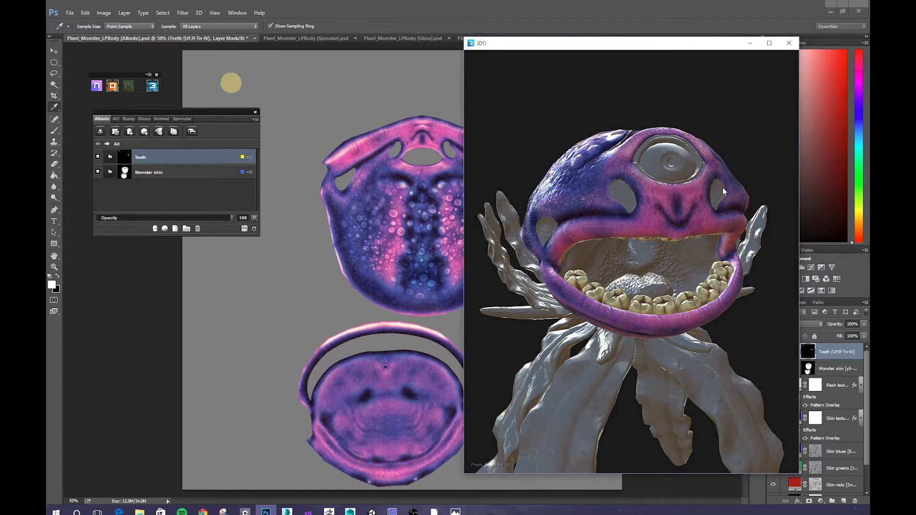
mouse_move(677, 282)
mouse_down()
mouse_move(573, 240)
mouse_move(669, 289)
mouse_up()
scroll(668, 289, up, 8)
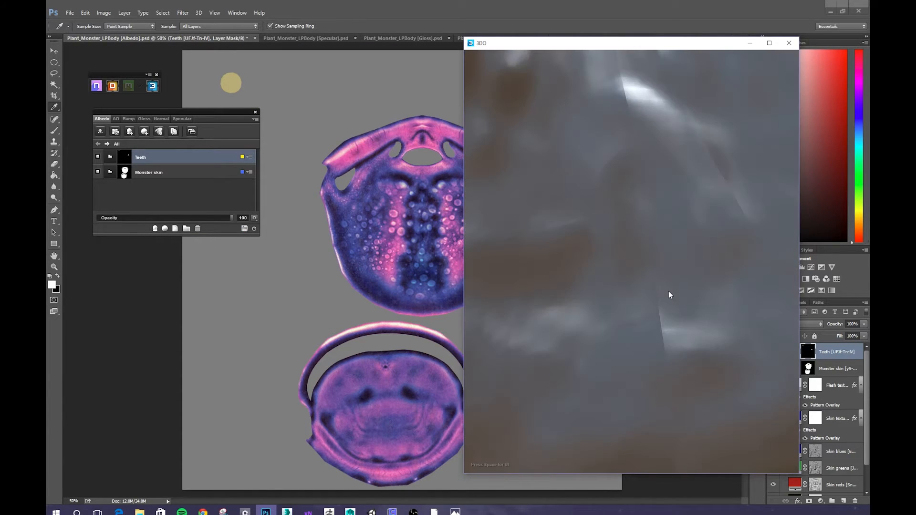
scroll(669, 295, down, 3)
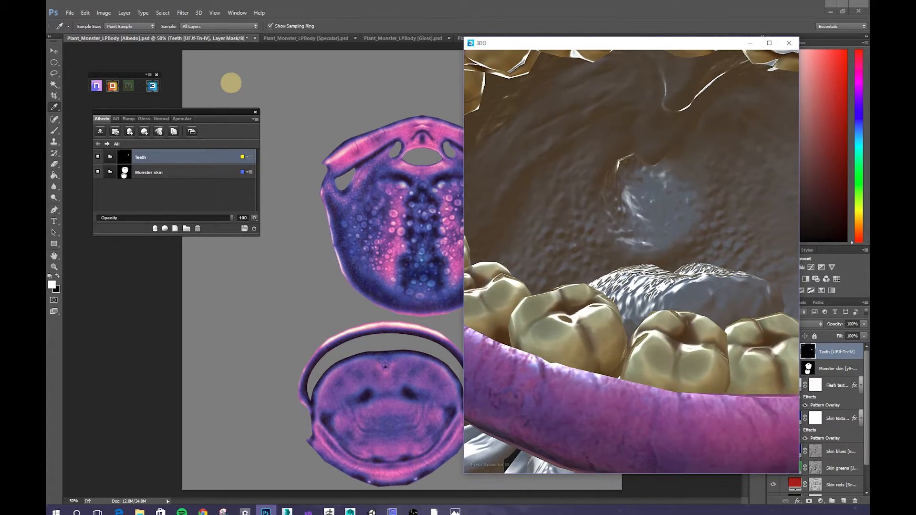
Add the organic Inflamed Monster Skin material with surface textures and check it on the whole monster in the 3DO preview.
drag(665, 281, 608, 300)
scroll(640, 287, down, 5)
scroll(644, 287, down, 4)
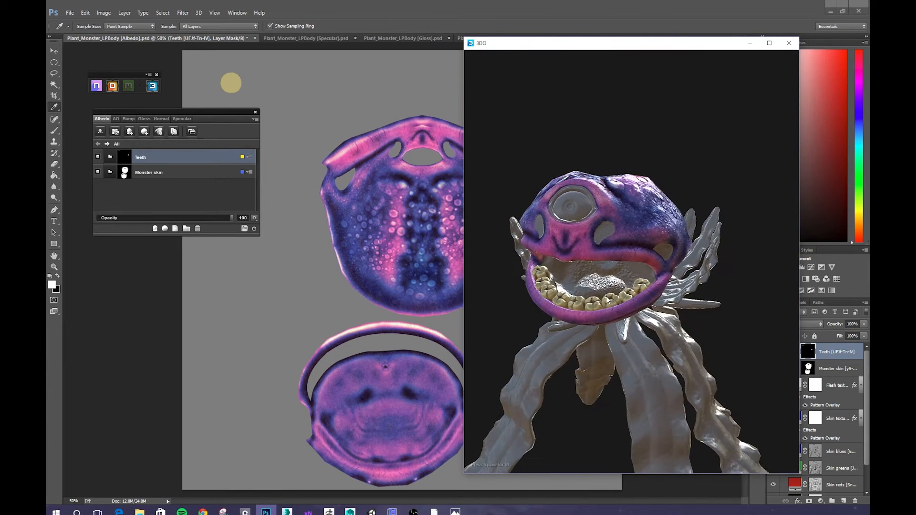
click(155, 229)
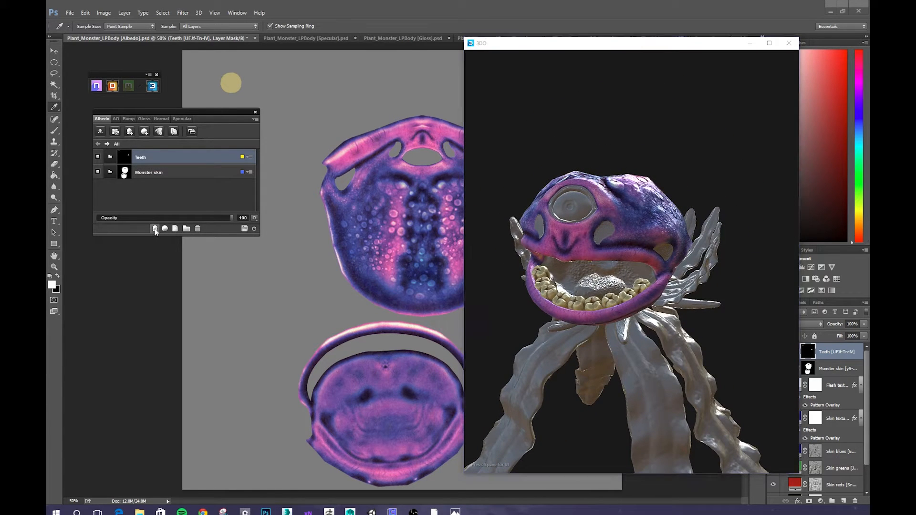
click(154, 229)
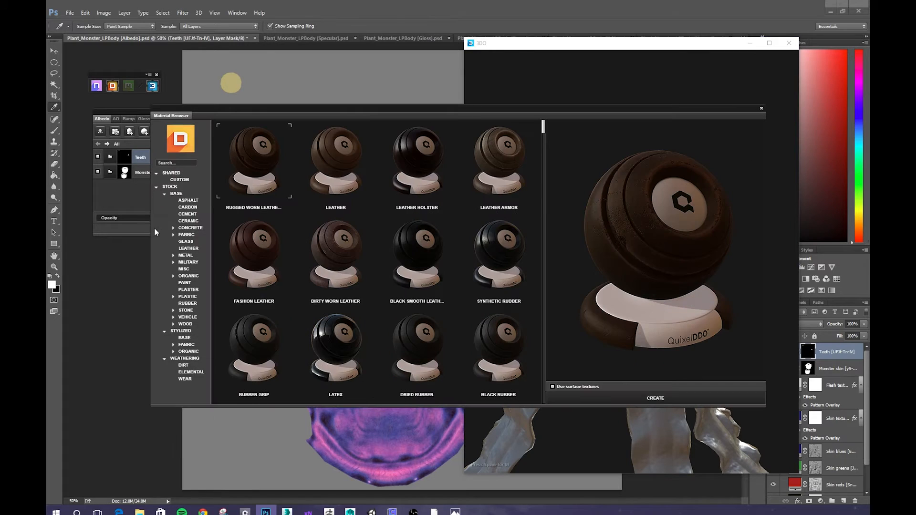
click(186, 276)
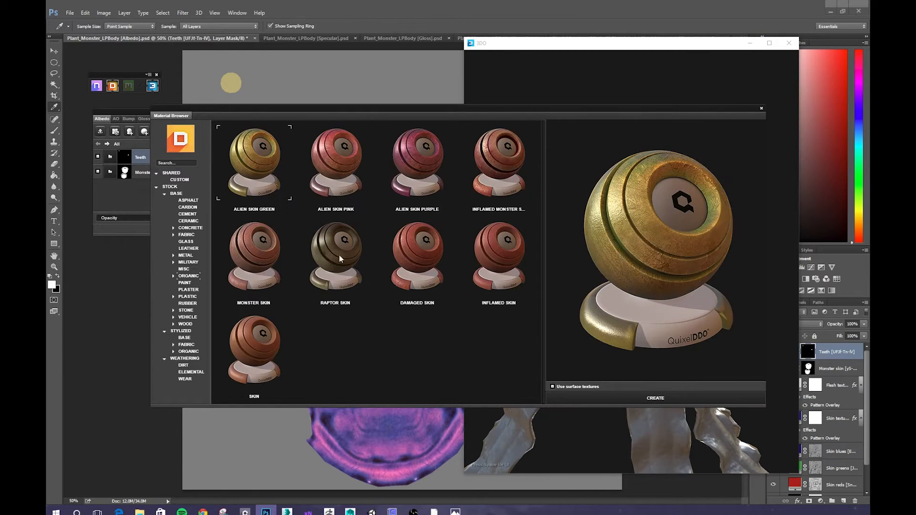
click(493, 183)
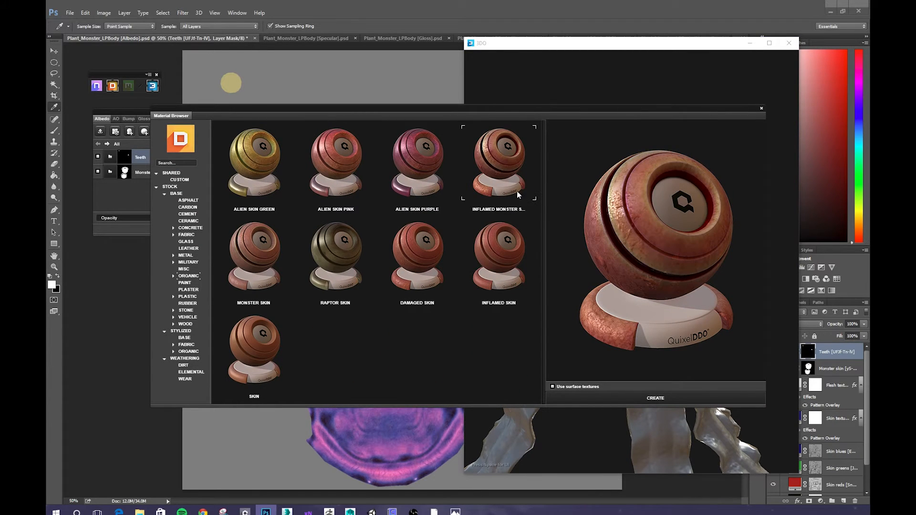
click(659, 398)
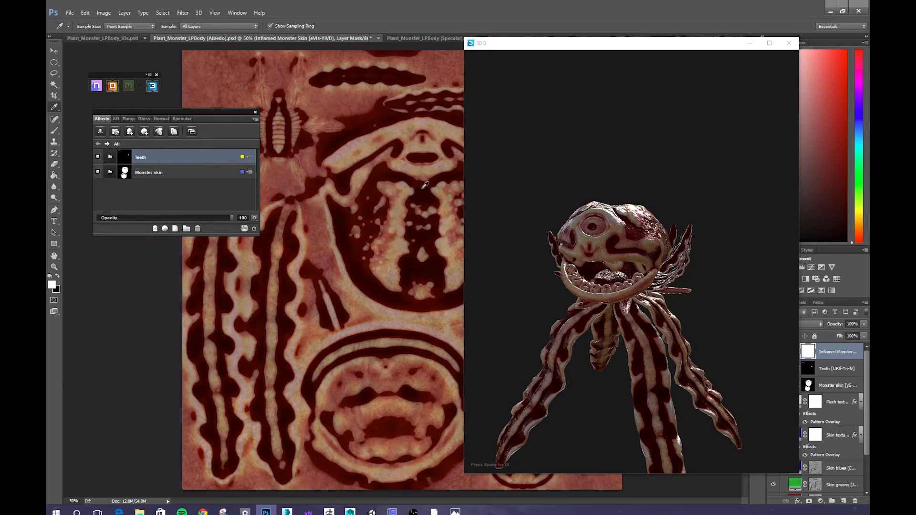
mouse_move(709, 253)
mouse_down()
mouse_move(745, 268)
mouse_move(709, 264)
mouse_up()
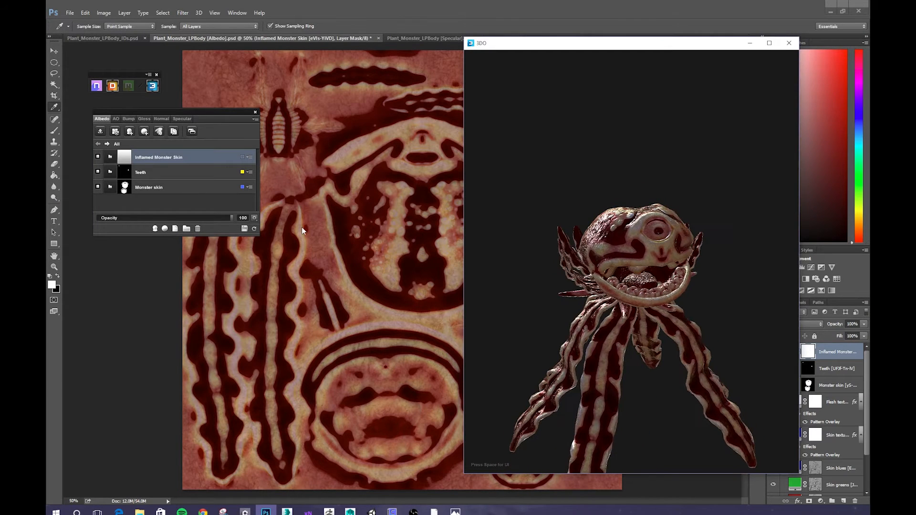
Limit Inflamed Monster Skin to the pink color ID and inspect the mouth interior in the 3DO preview.
click(243, 158)
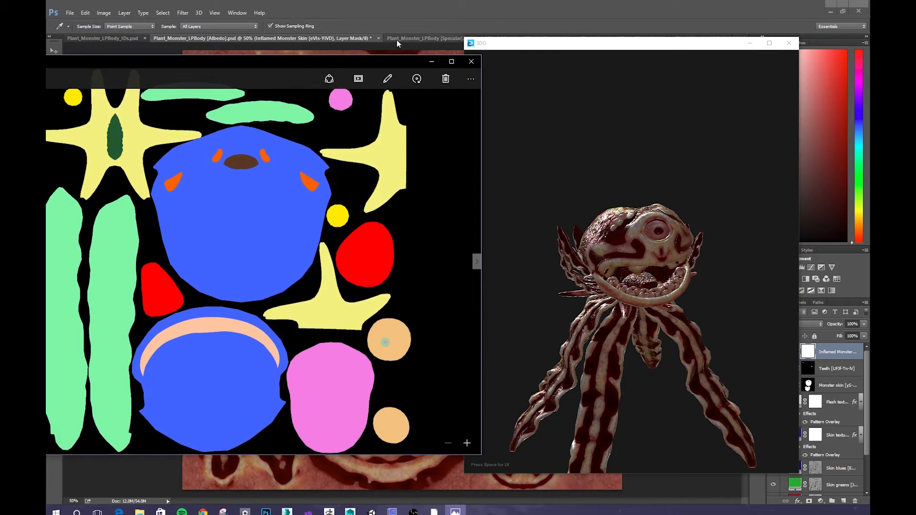
drag(392, 59, 47, 70)
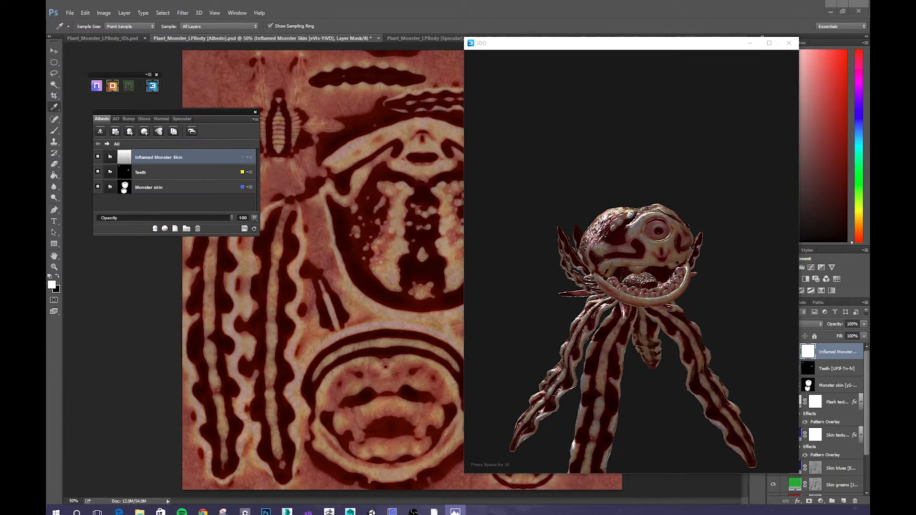
click(249, 157)
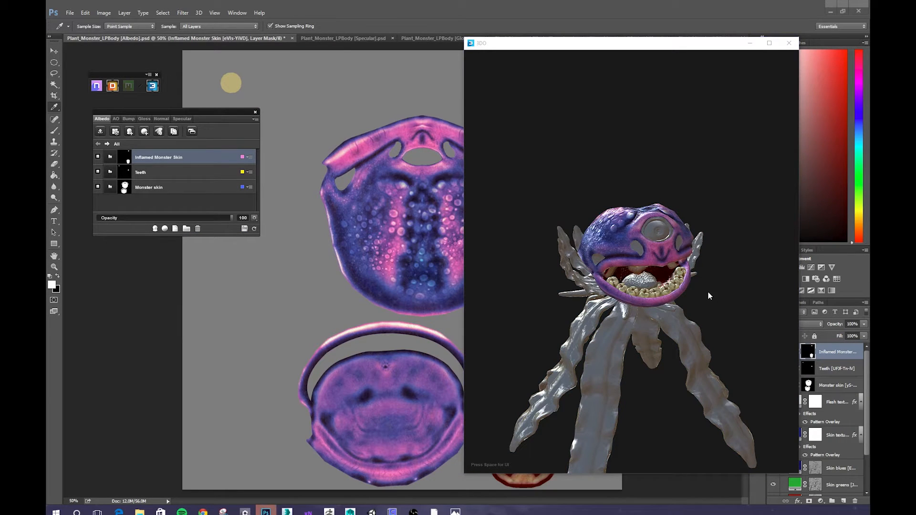
drag(708, 291, 657, 280)
scroll(621, 230, up, 6)
scroll(684, 279, down, 5)
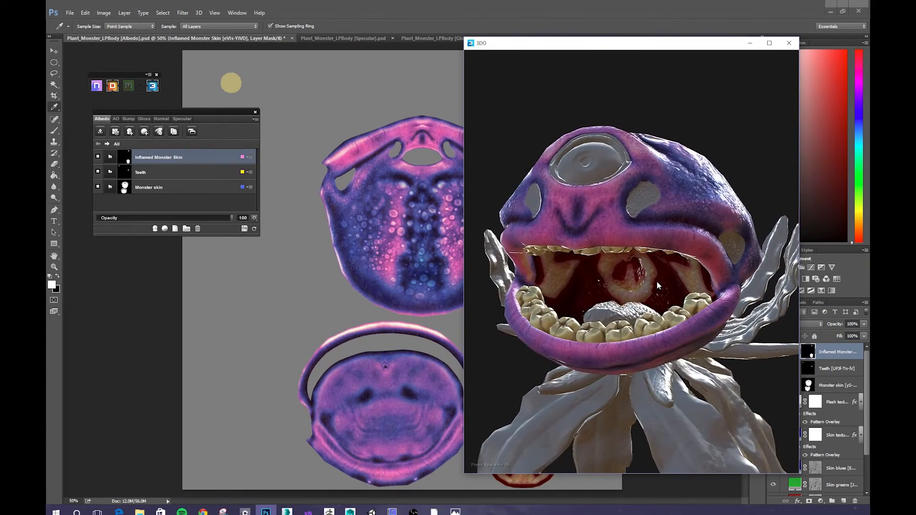
scroll(657, 285, up, 5)
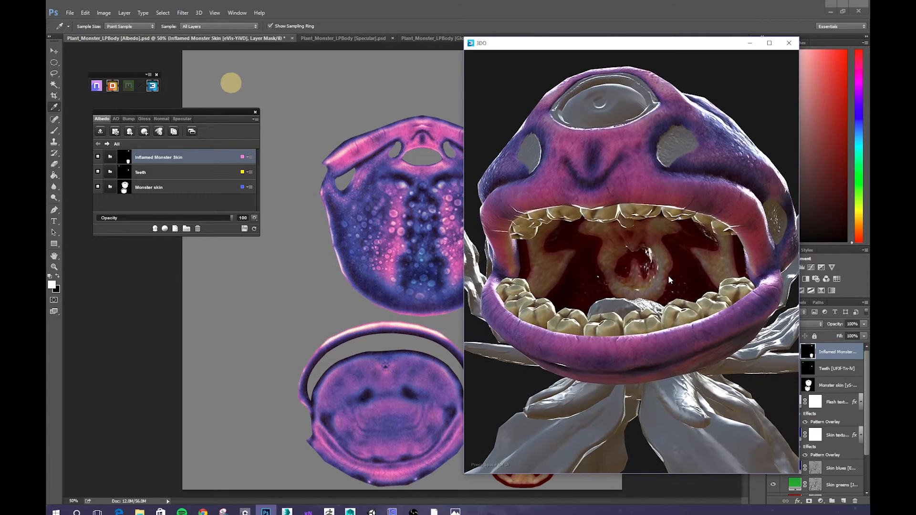
Open the Inflamed Monster Skin material's layers and recolor the Soars layer to a strong purple.
double_click(125, 160)
scroll(213, 210, down, 3)
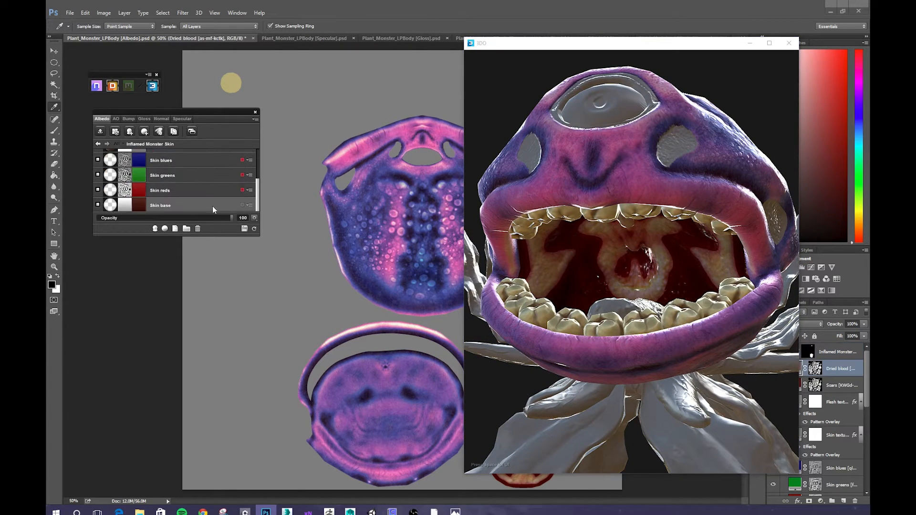
scroll(151, 193, up, 4)
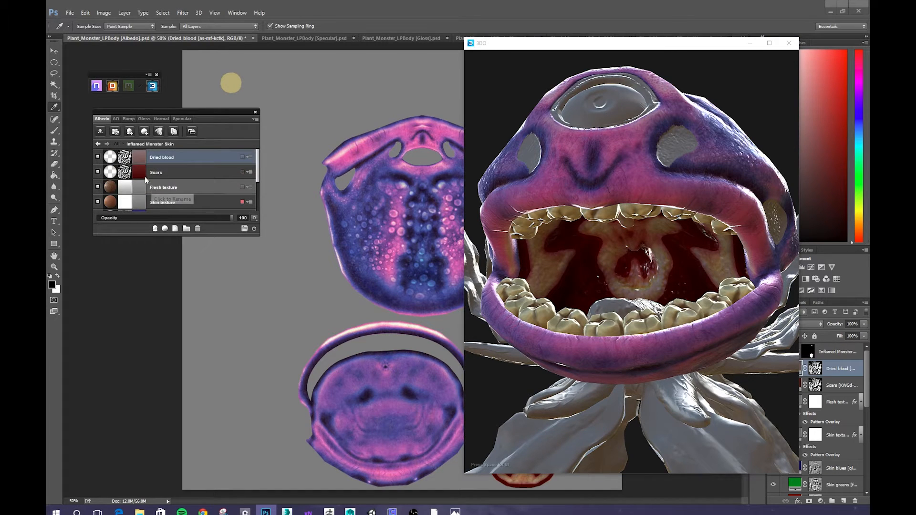
double_click(143, 175)
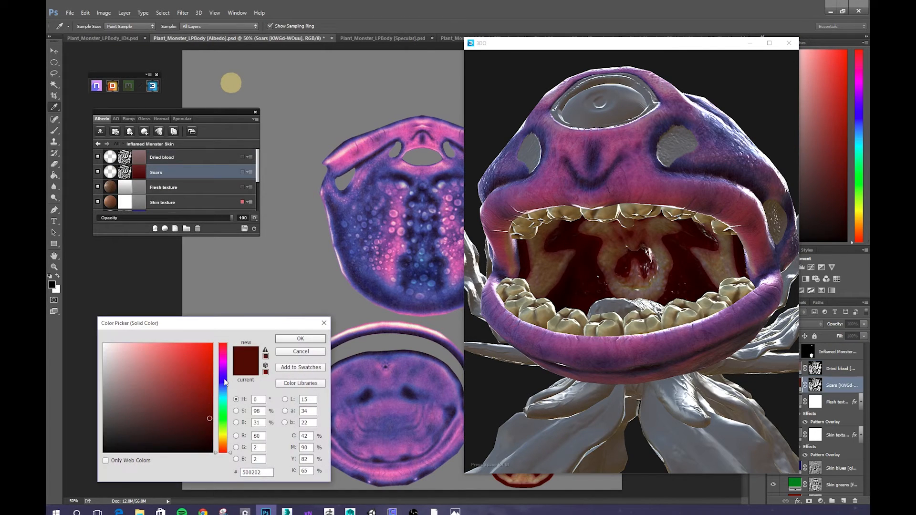
drag(225, 382, 225, 370)
drag(590, 44, 693, 55)
click(203, 401)
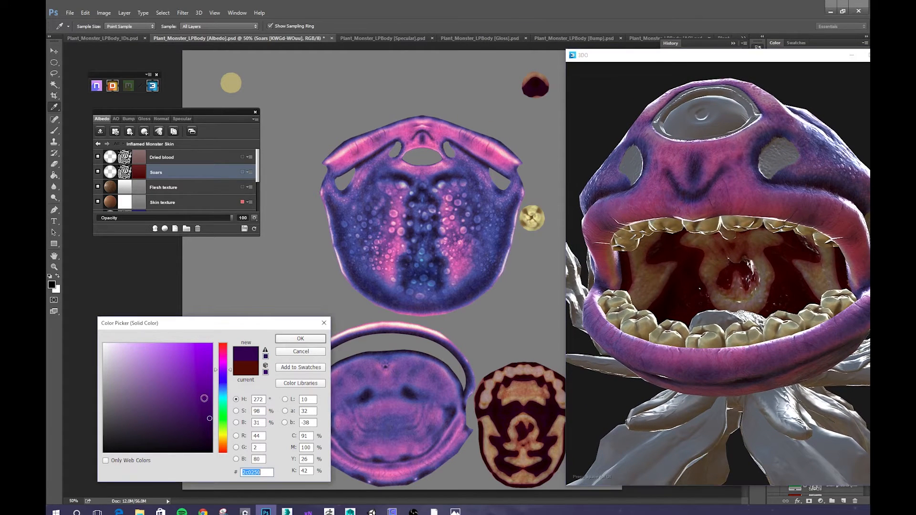
drag(202, 390, 213, 343)
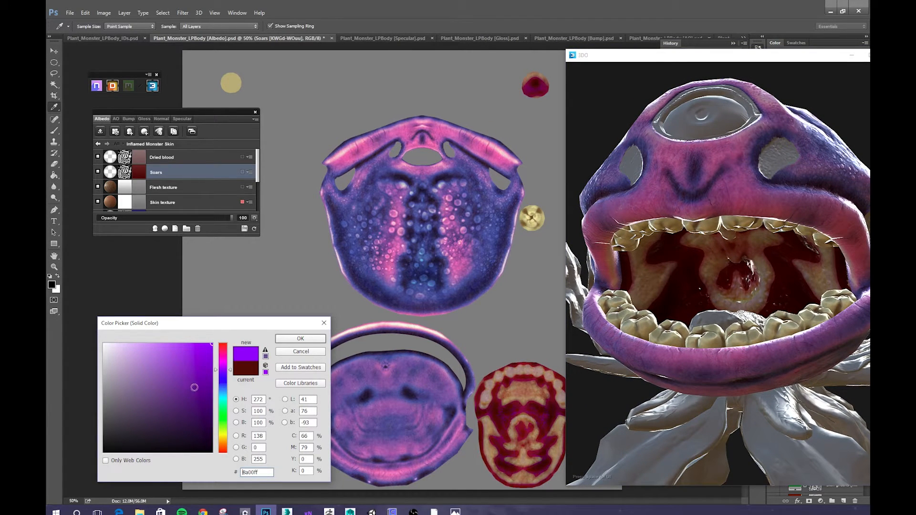
click(303, 340)
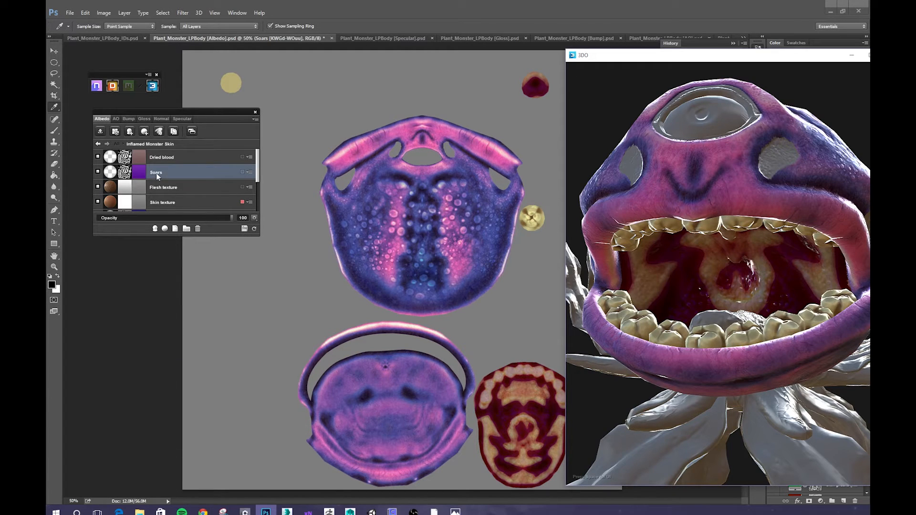
click(139, 159)
click(159, 375)
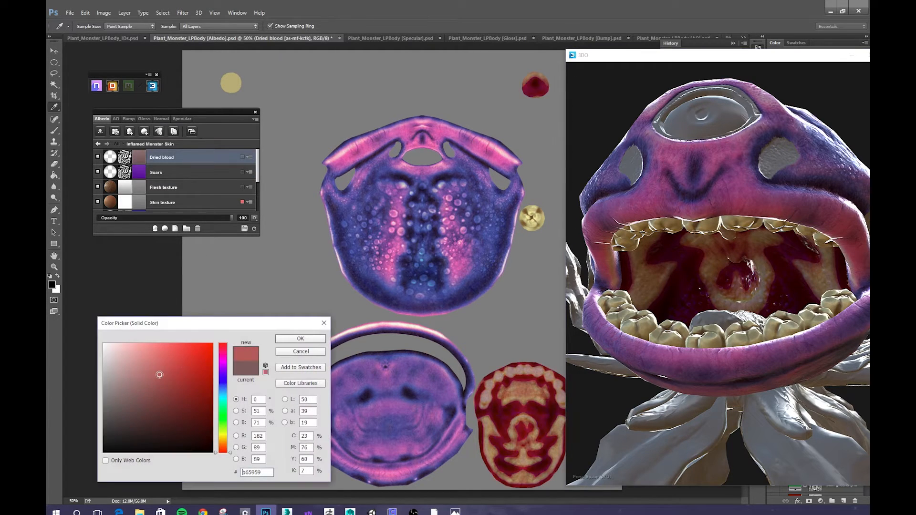
drag(132, 356, 104, 354)
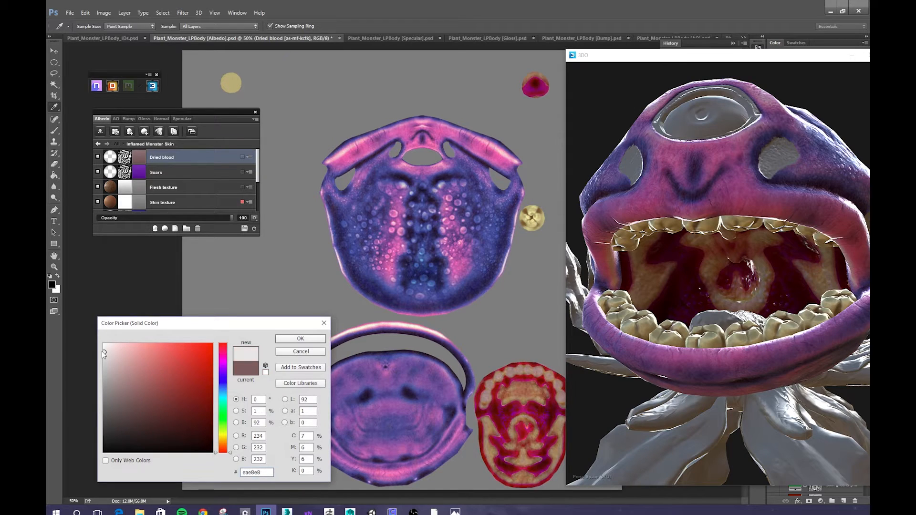
click(308, 353)
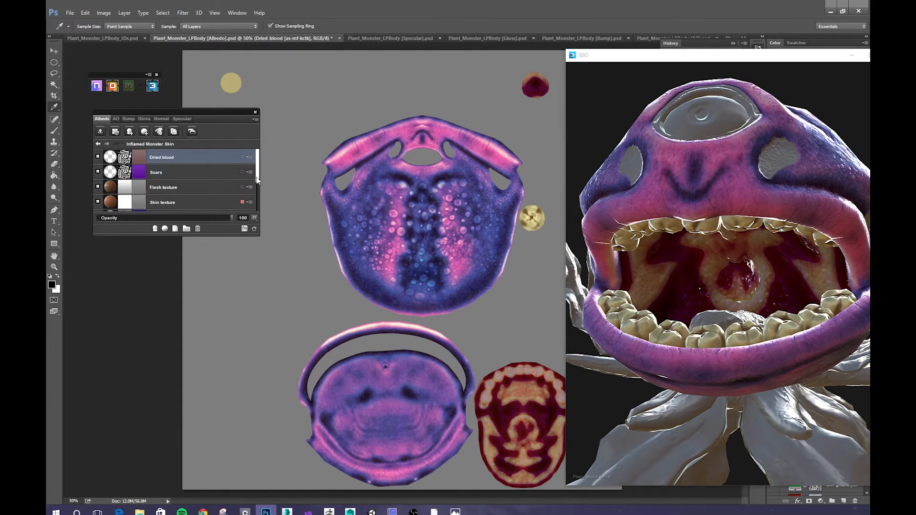
Recolor the Flesh texture of Inflamed Monster Skin to a dark bluish purple and inspect the mouth interior in the 3DO preview.
scroll(257, 179, down, 1)
click(139, 173)
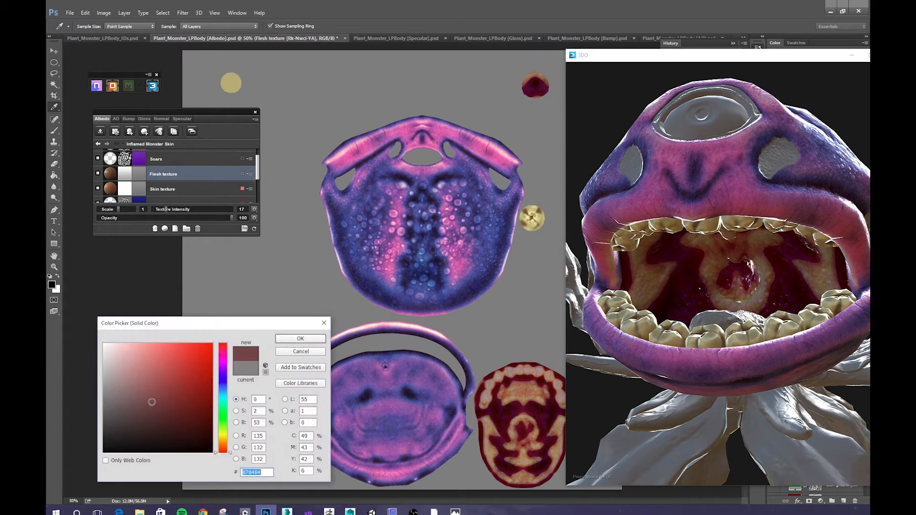
drag(152, 402, 156, 411)
click(223, 379)
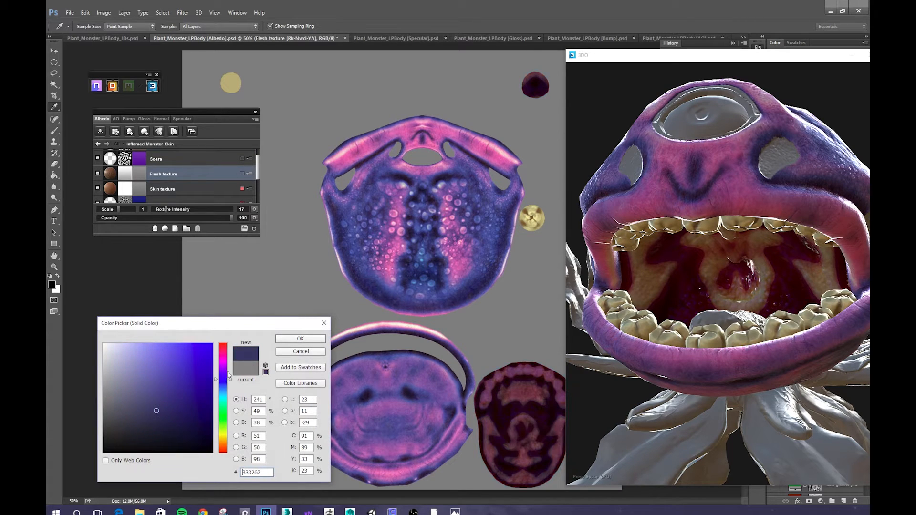
click(314, 342)
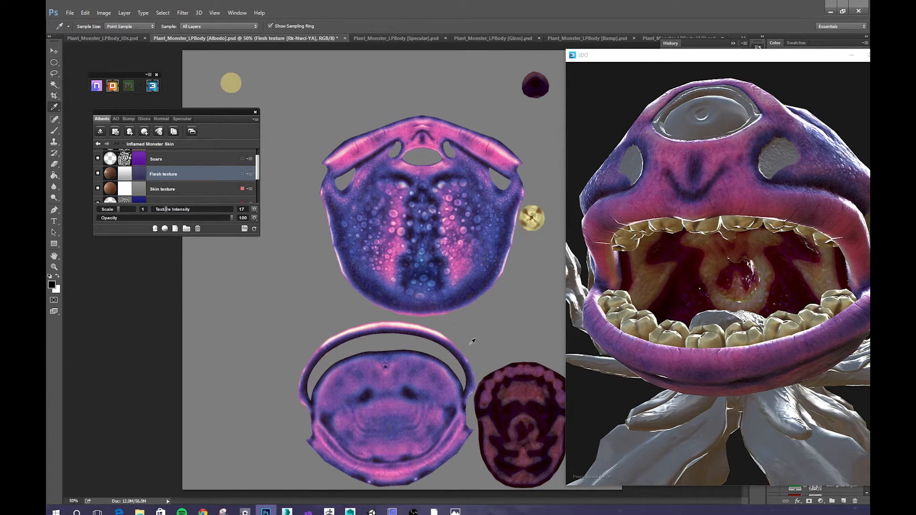
drag(685, 275, 674, 293)
scroll(684, 297, up, 5)
scroll(685, 297, down, 5)
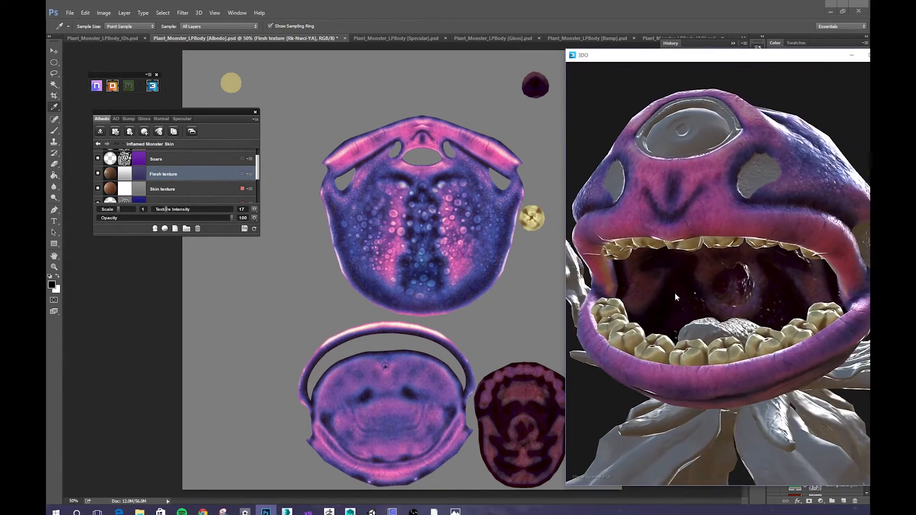
Return to the top-level material list, save Inflamed Monster Skin as custom preset Pink Monster Mouth, and check it on the preview sphere.
click(98, 144)
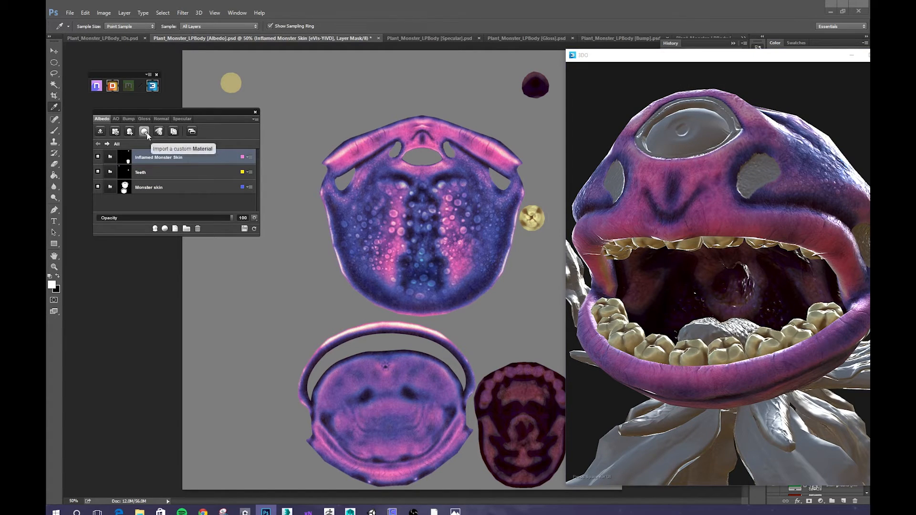
click(130, 131)
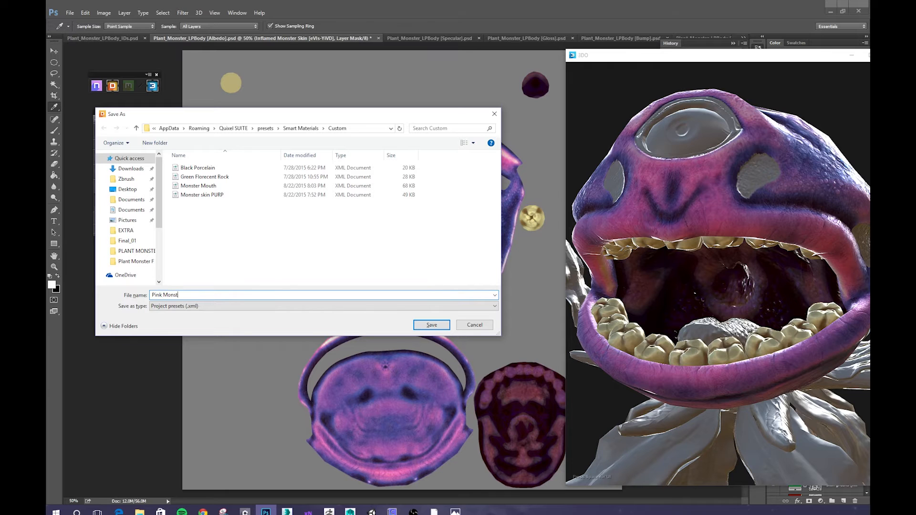
key(Return)
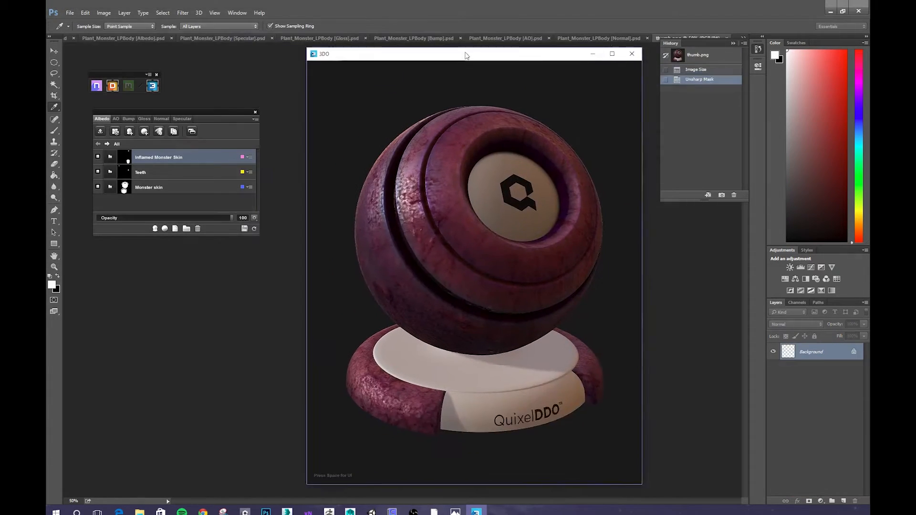
drag(464, 51, 559, 54)
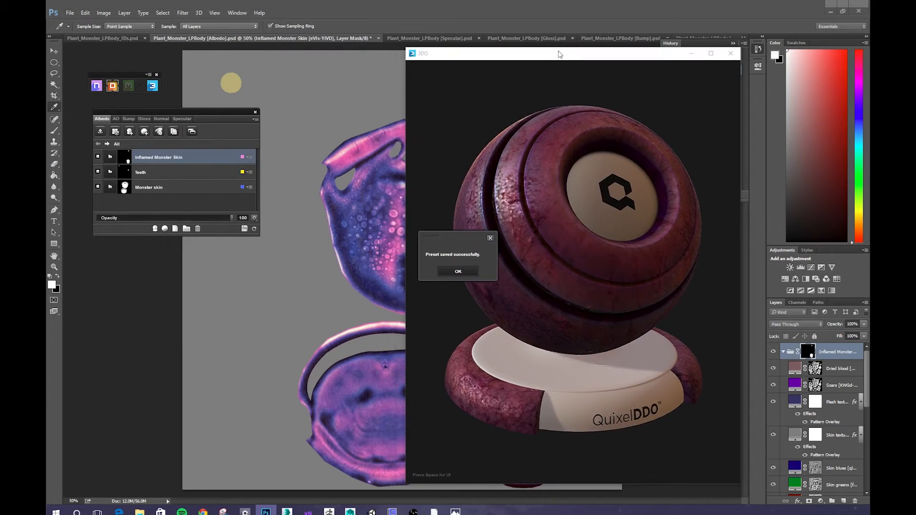
drag(569, 254, 707, 221)
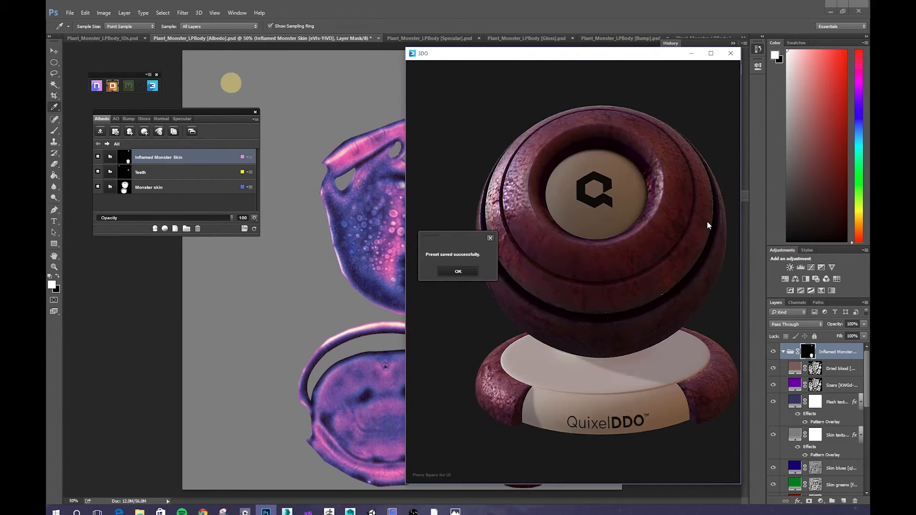
click(731, 54)
click(457, 272)
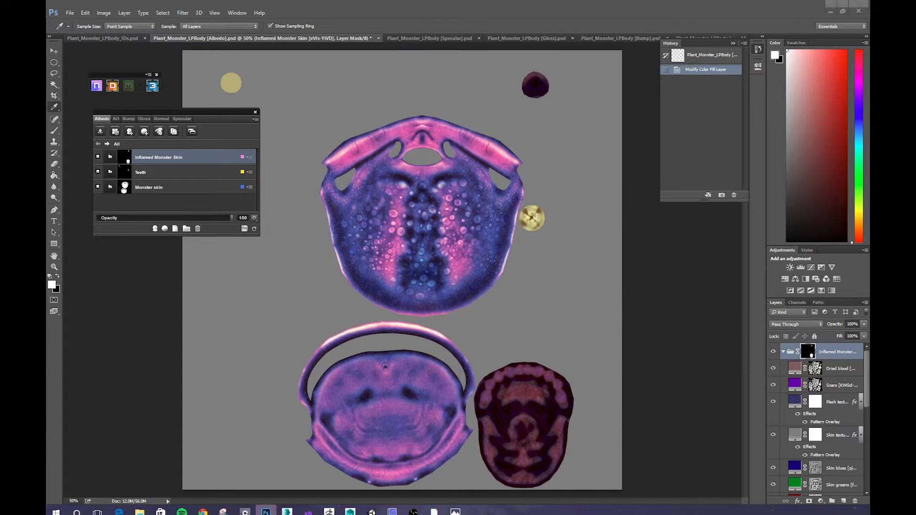
Add the custom Pink Monster Mouth preset as a new material on the plant monster.
drag(47, 24, 638, 56)
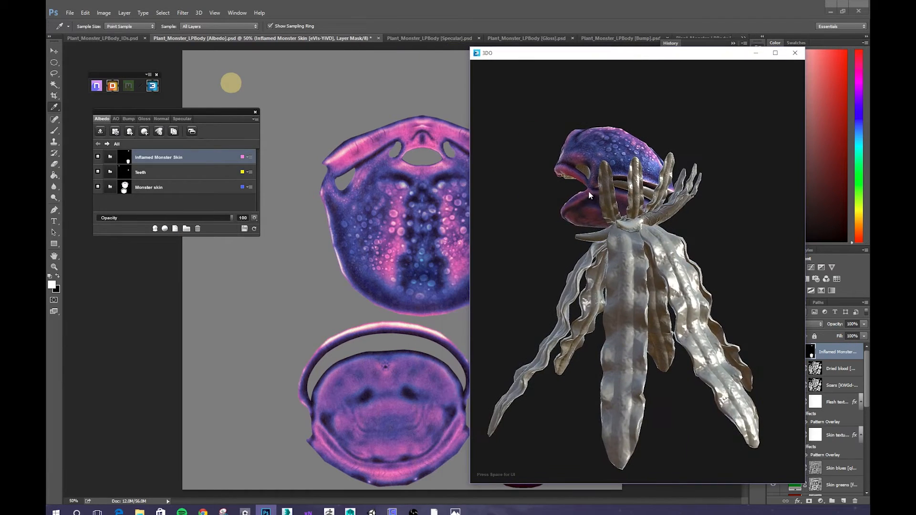
drag(590, 193, 756, 210)
click(86, 145)
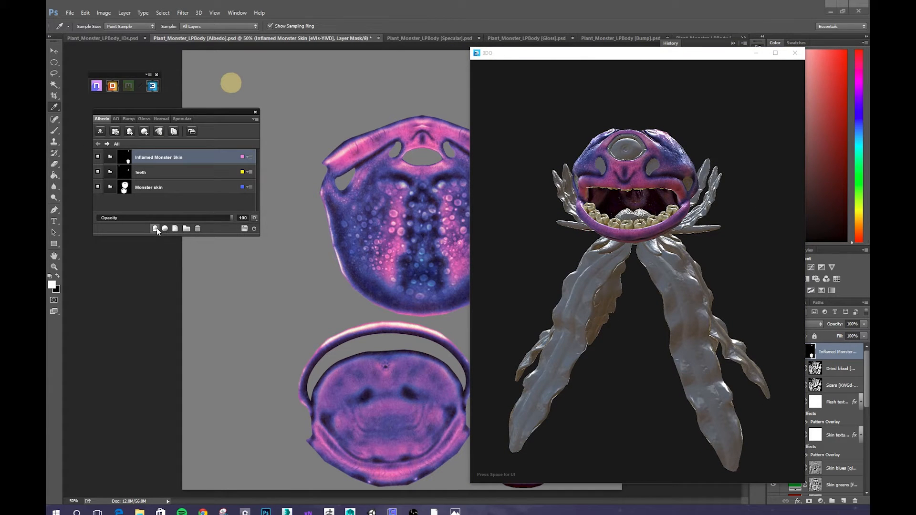
click(155, 229)
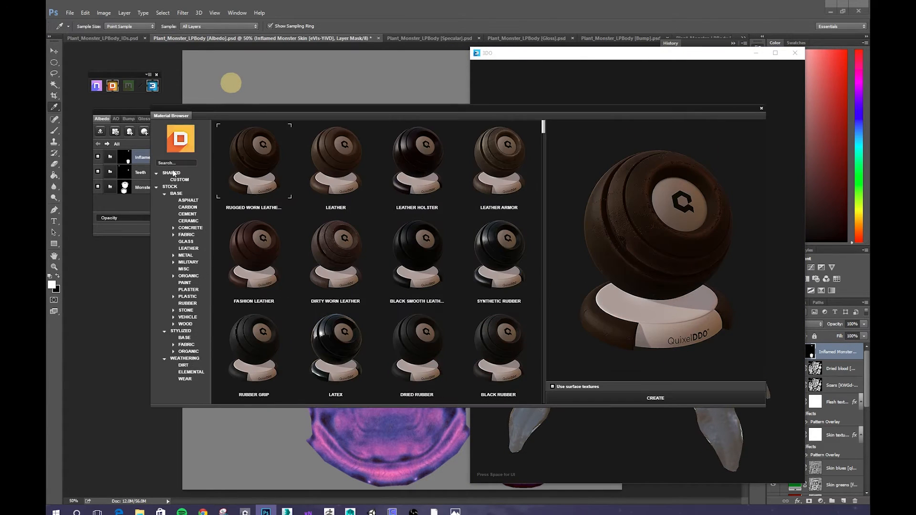
click(179, 179)
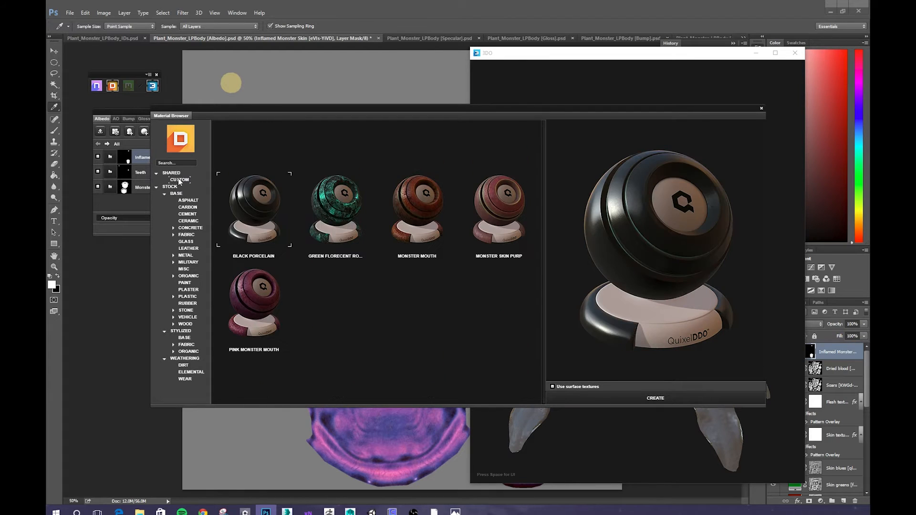
click(260, 303)
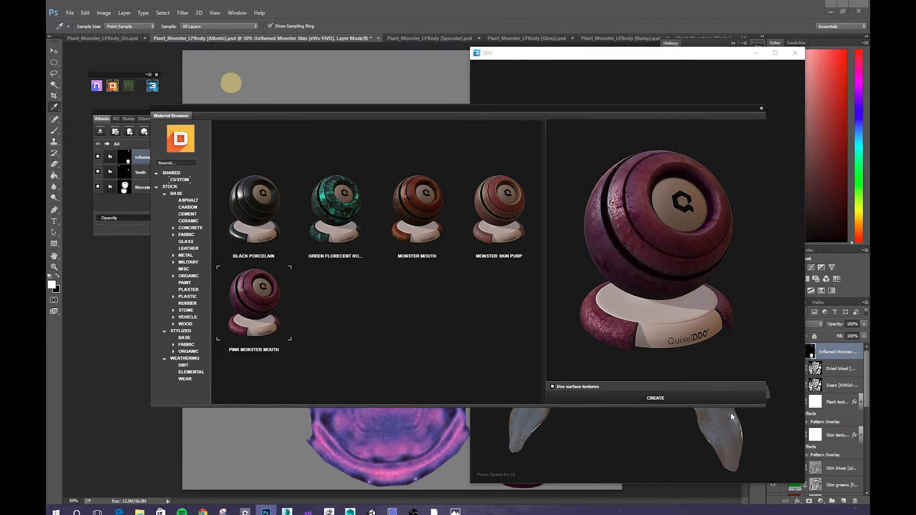
click(676, 397)
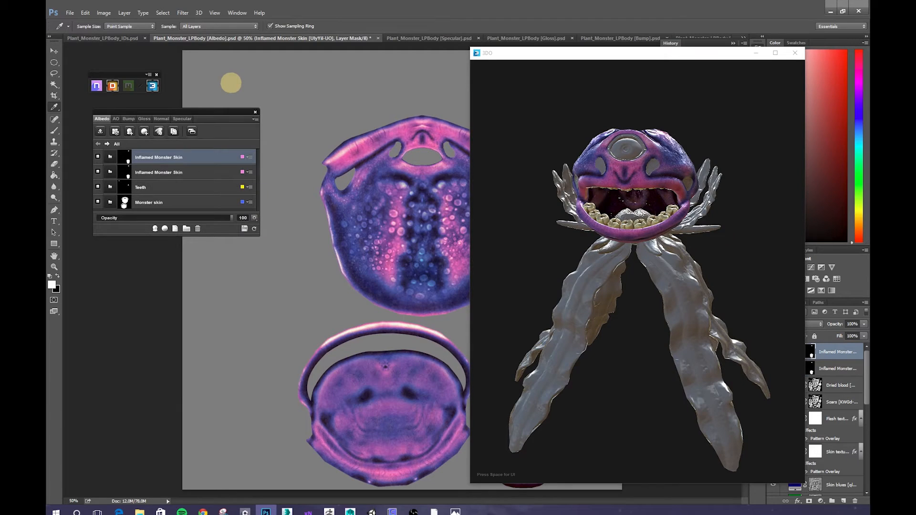
Limit the newly added Inflamed Monster Skin material to the red color ID and inspect the tongue in the 3DO preview.
drag(47, 45, 46, 64)
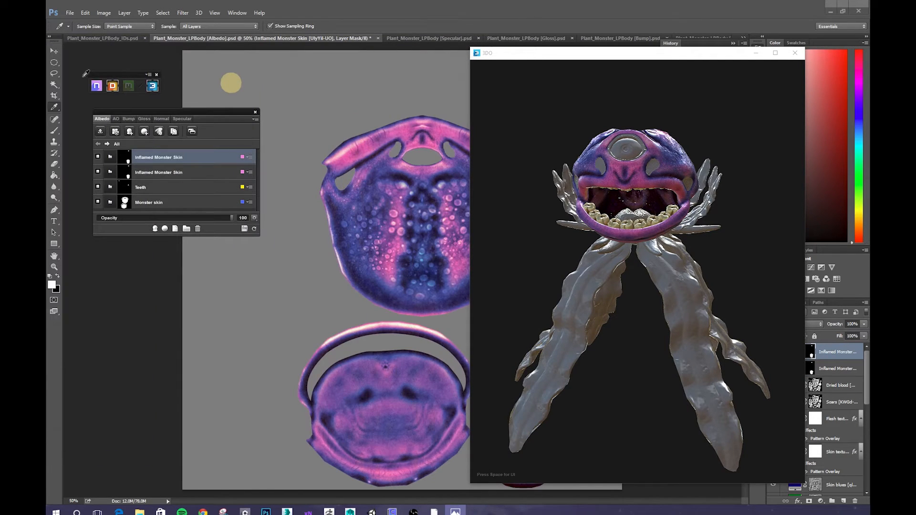
click(243, 160)
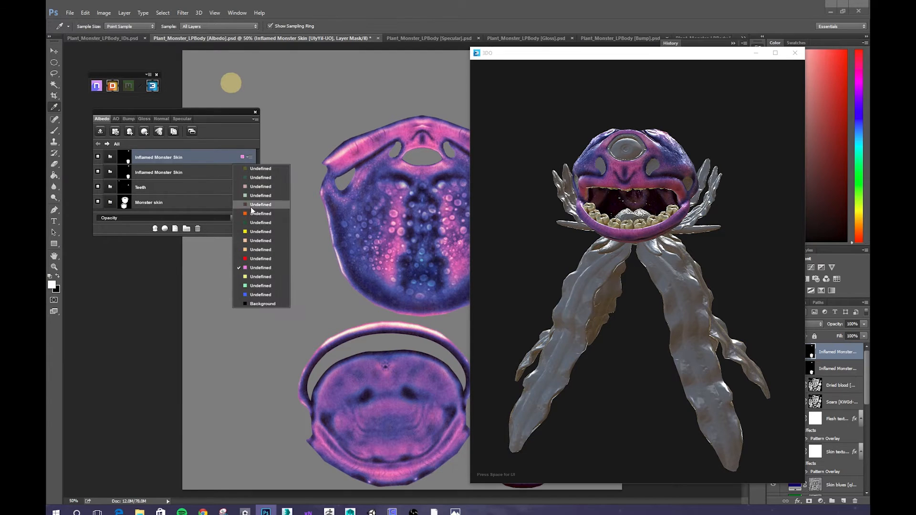
click(259, 259)
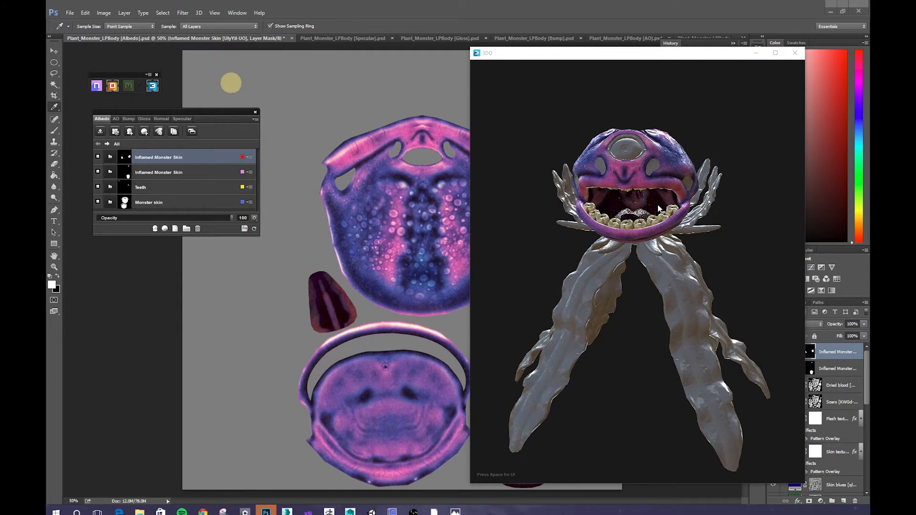
scroll(618, 243, up, 5)
mouse_move(639, 217)
mouse_down()
mouse_move(618, 243)
mouse_move(632, 228)
mouse_move(772, 239)
mouse_move(742, 219)
mouse_move(687, 211)
mouse_move(635, 230)
mouse_move(637, 219)
mouse_up()
scroll(742, 220, up, 5)
scroll(636, 218, down, 10)
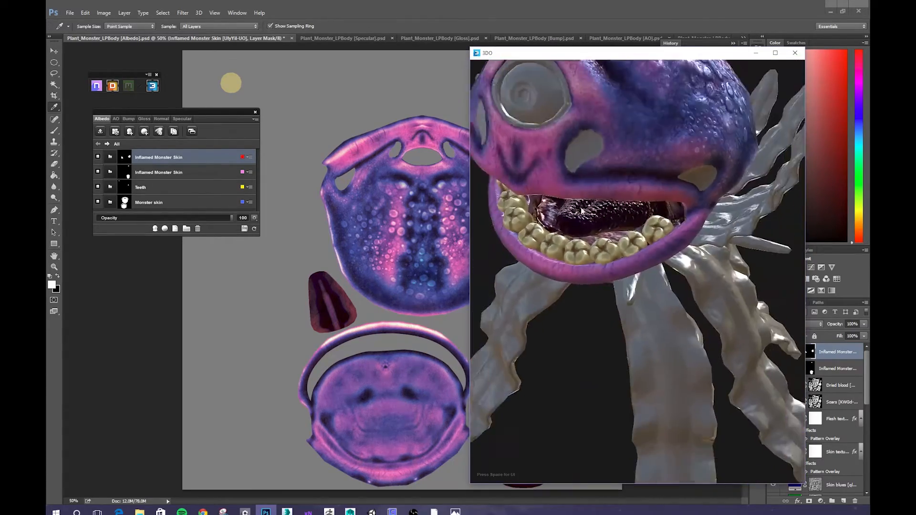
drag(512, 196, 698, 201)
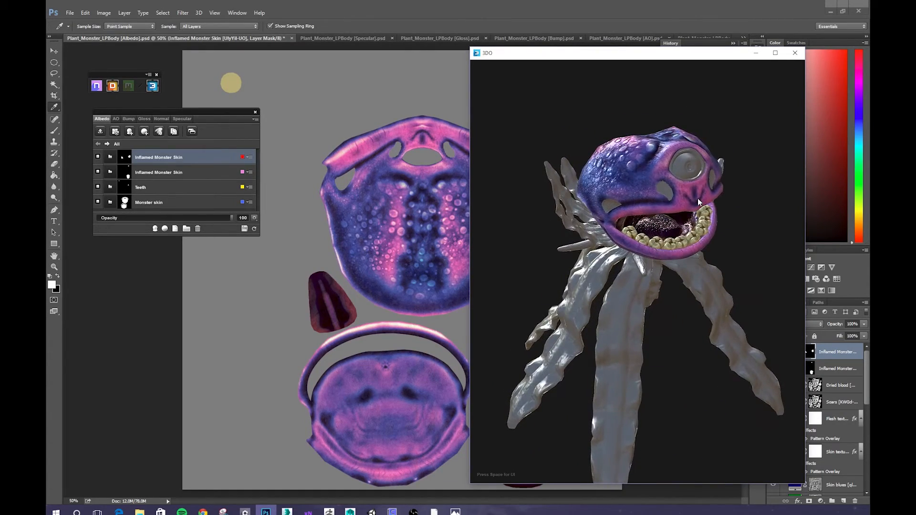
scroll(697, 199, up, 10)
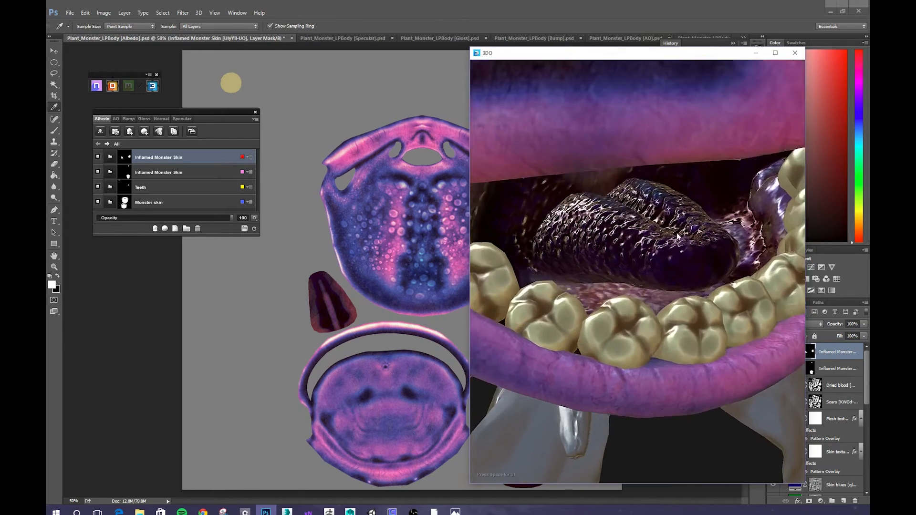
drag(677, 236, 659, 225)
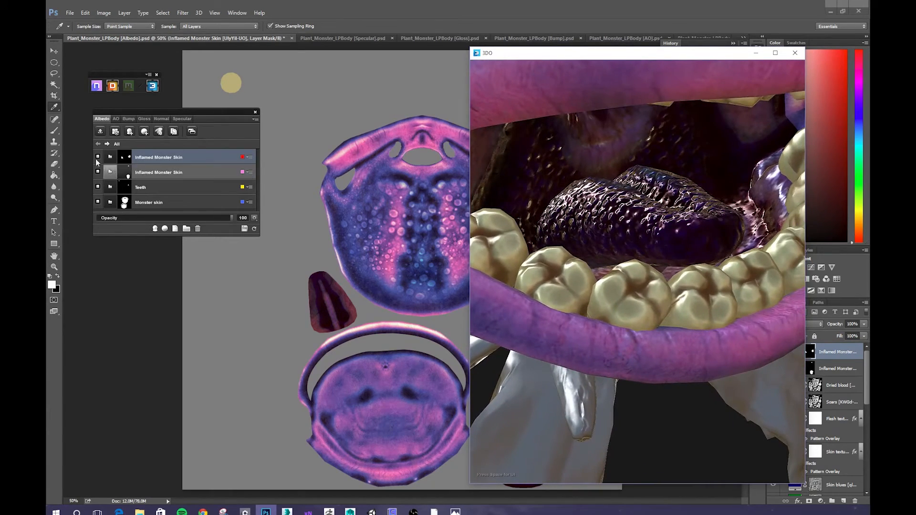
Add a Wet Mud layer on top inside the red-ID Inflamed Monster Skin material and set its texture scale to -4.
click(111, 157)
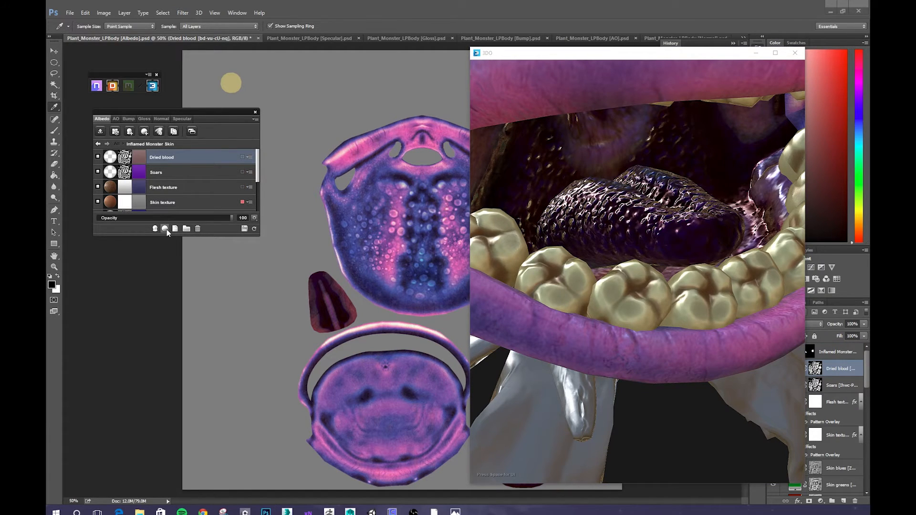
click(165, 229)
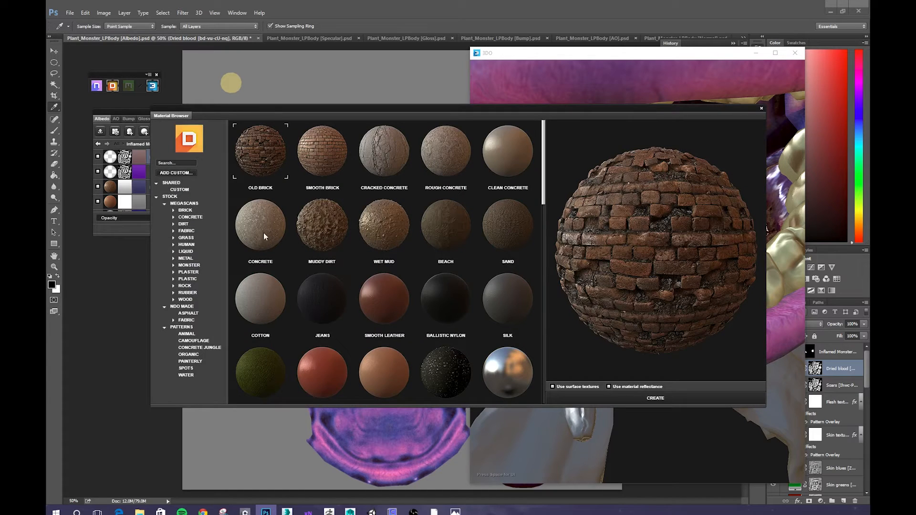
click(508, 231)
click(384, 234)
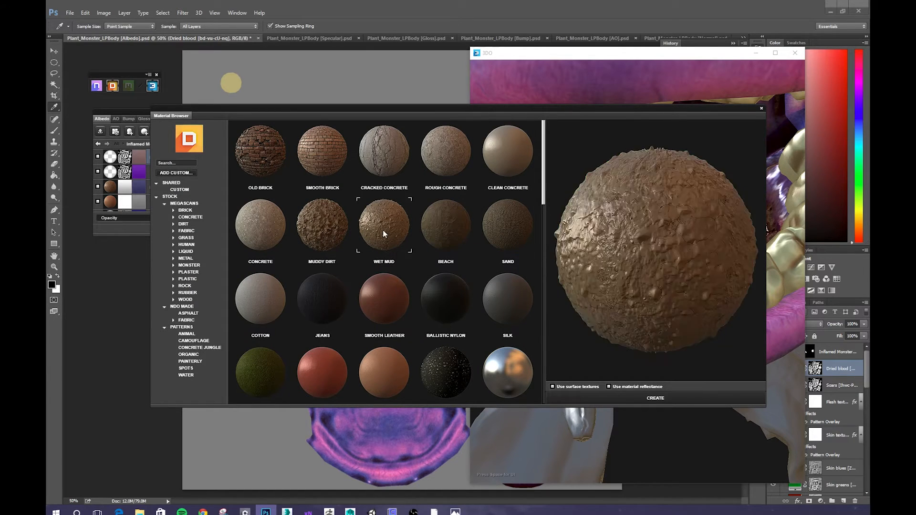
click(651, 399)
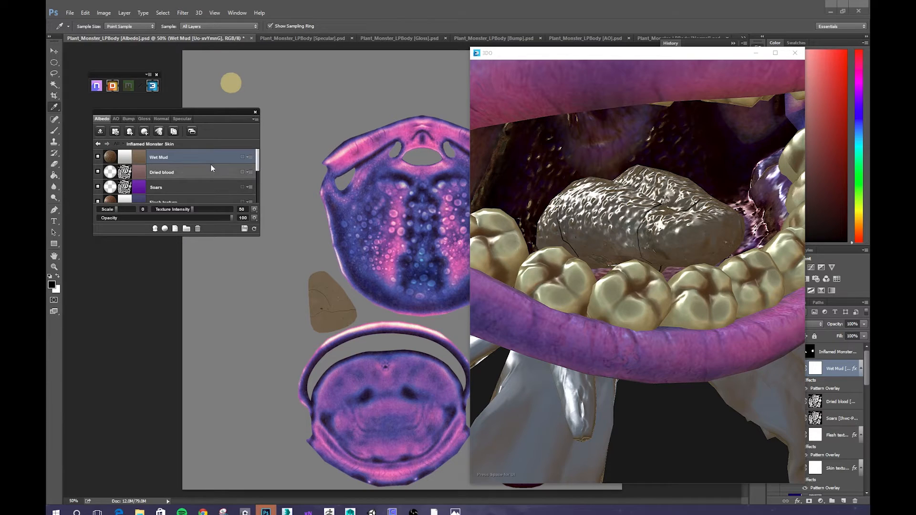
drag(116, 209, 109, 209)
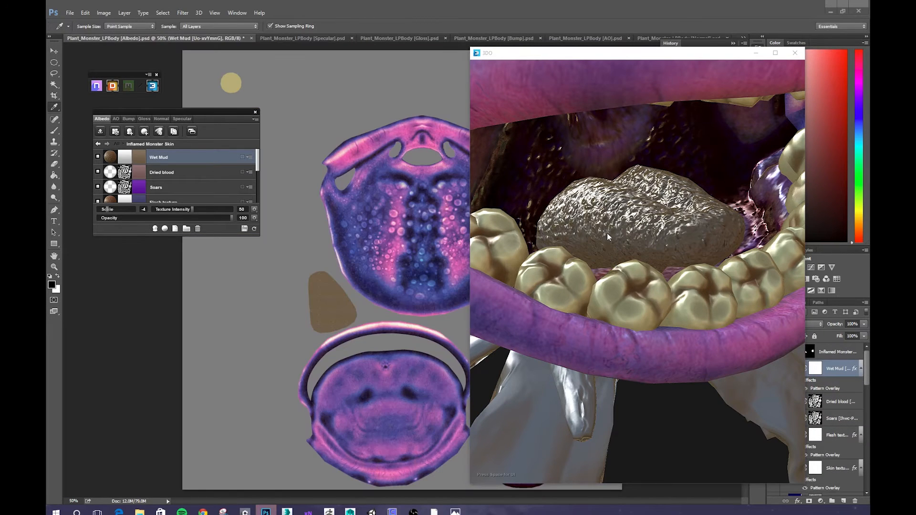
Recolor the tongue's Wet Mud layer to a light purple.
drag(588, 258, 611, 256)
click(141, 159)
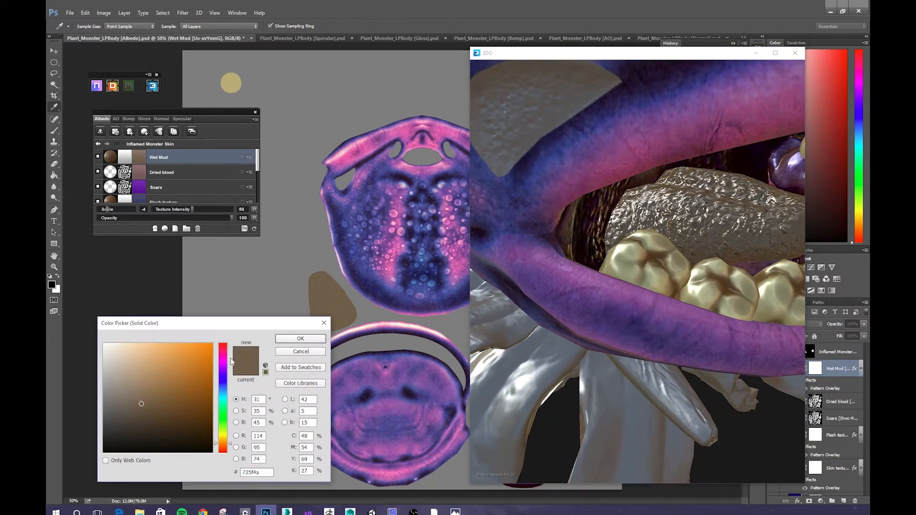
click(229, 366)
click(157, 359)
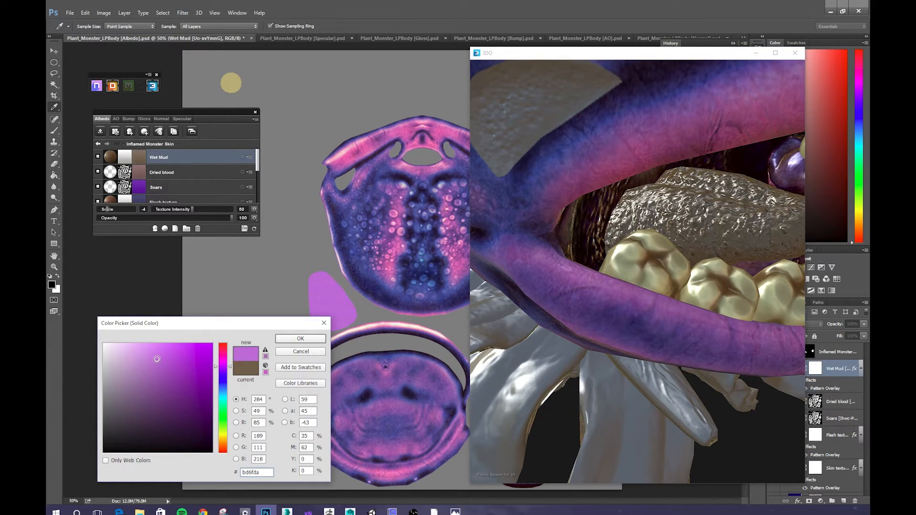
drag(157, 359, 152, 355)
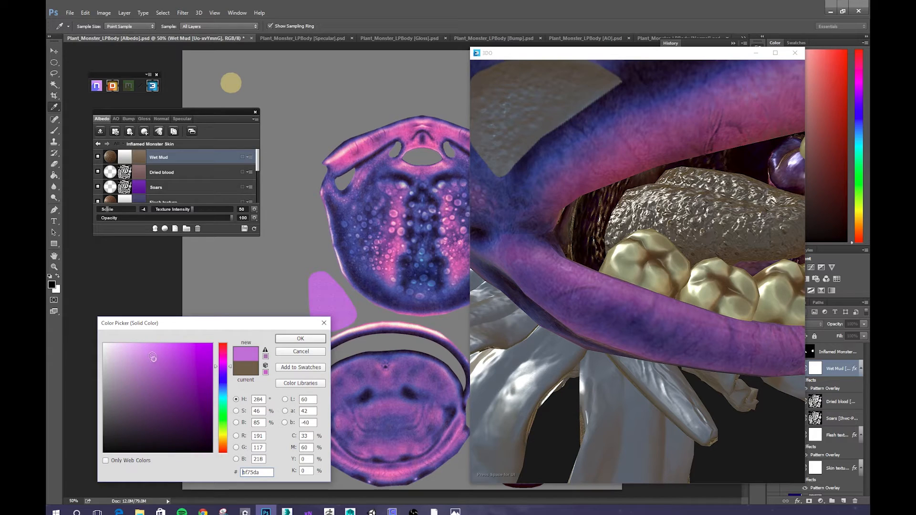
click(300, 338)
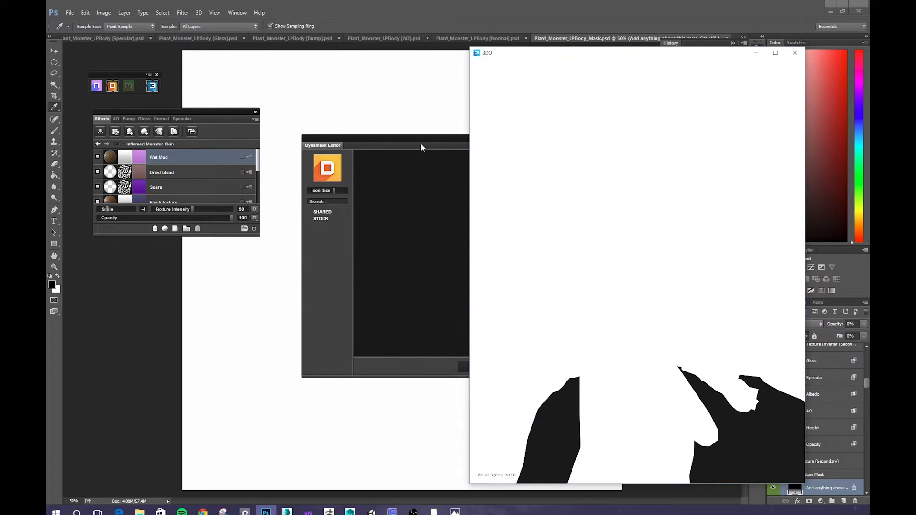
Browse the mask presets in the Dynamask Editor for the tongue's Wet Mud layer.
drag(421, 139, 300, 162)
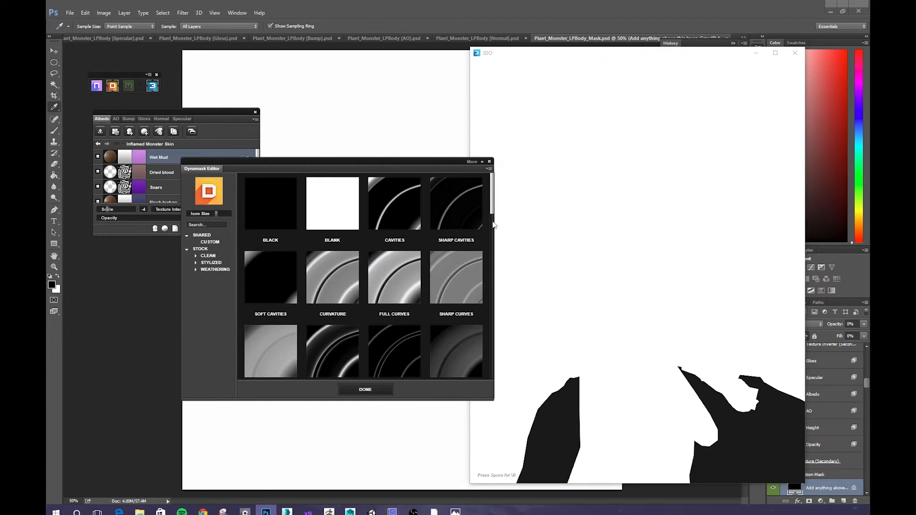
scroll(491, 227, down, 2)
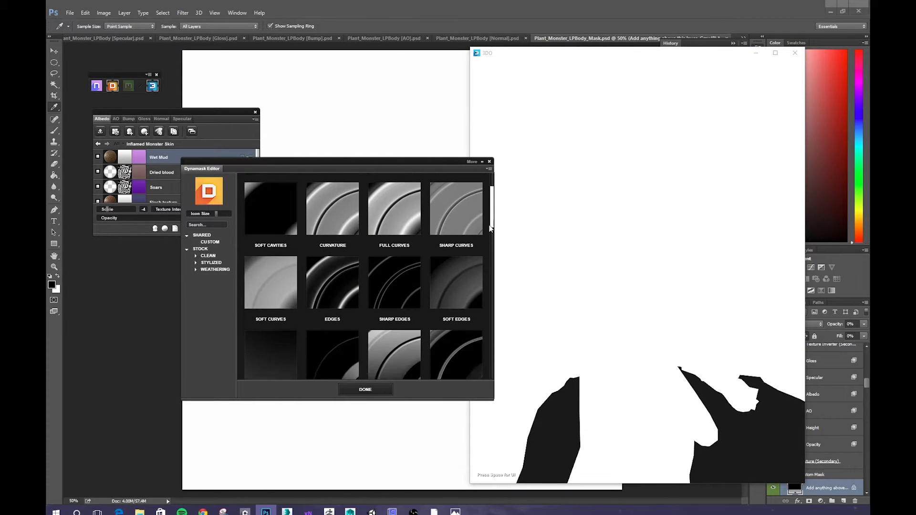
Apply the Top Light mask preset to the Wet Mud layer in the Dynamask Editor.
drag(491, 228, 485, 273)
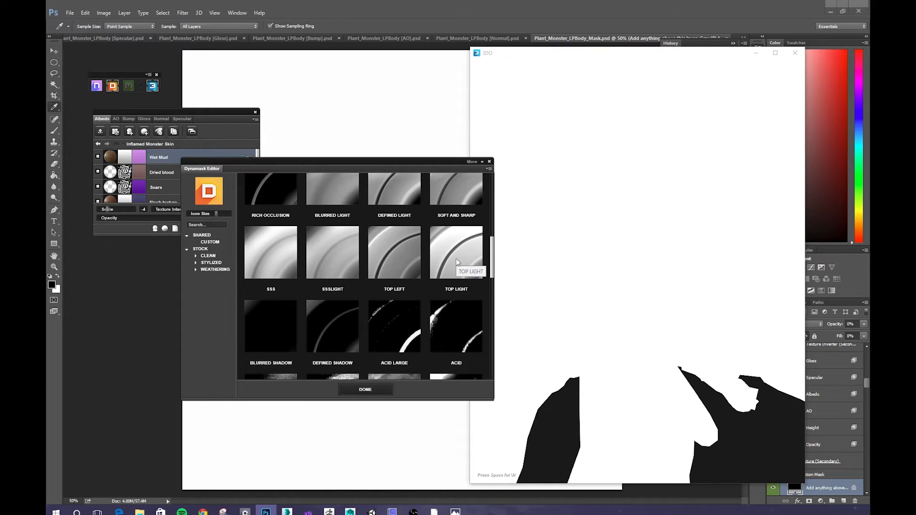
scroll(457, 261, down, 1)
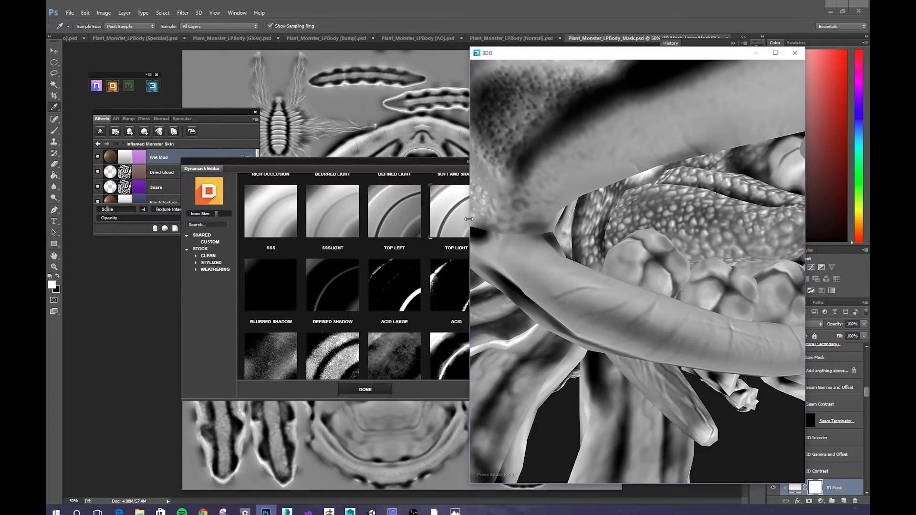
click(368, 391)
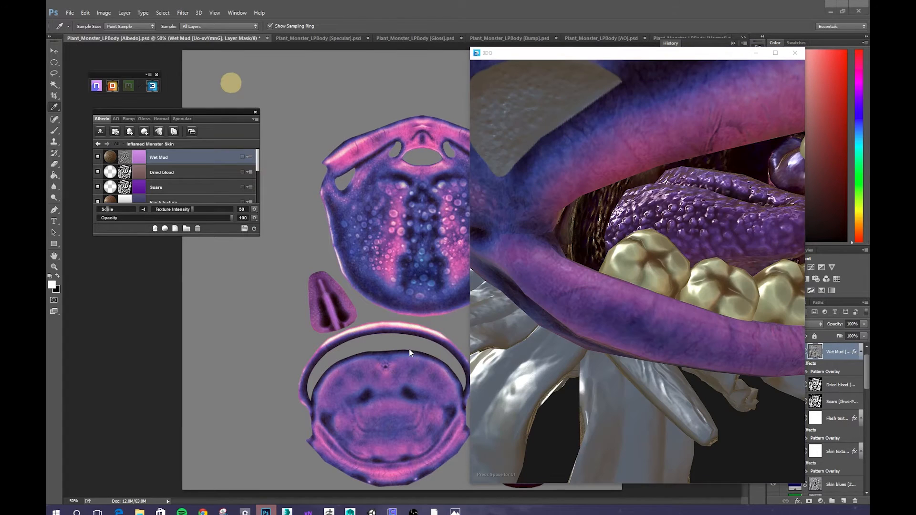
Lower the Wet Mud layer's opacity to 32, judging the effect on the mouth in the 3D preview.
drag(677, 227, 640, 230)
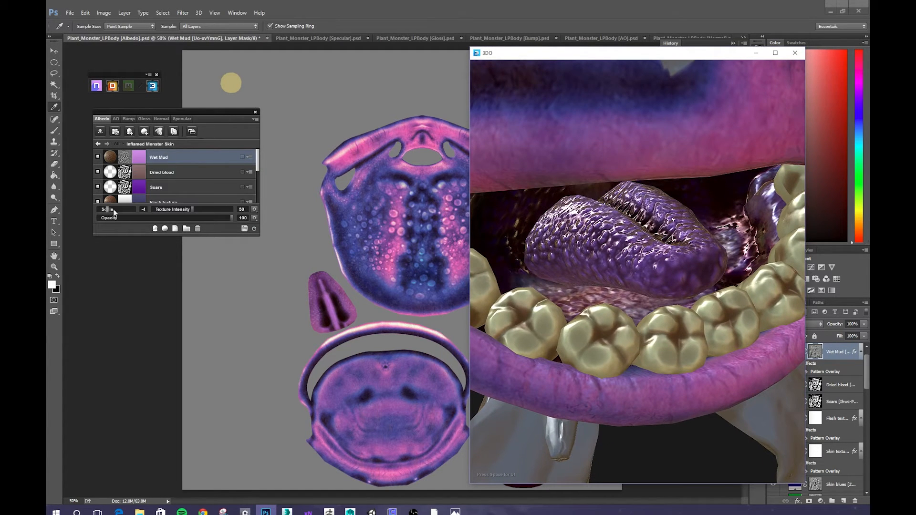
drag(227, 220, 220, 215)
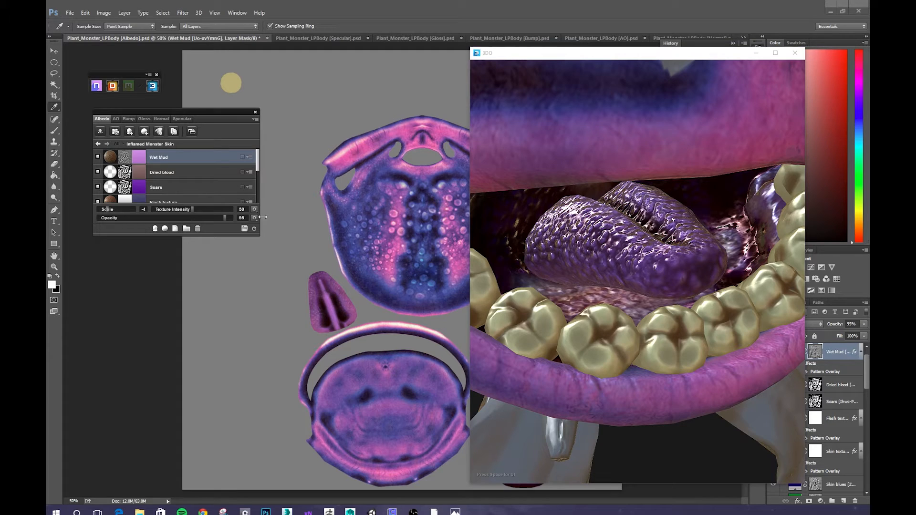
drag(224, 218, 195, 219)
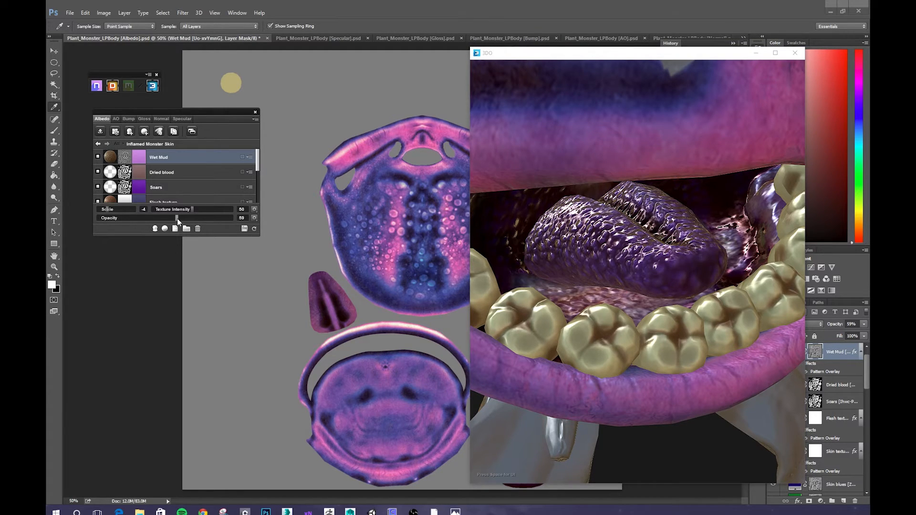
drag(524, 274, 559, 270)
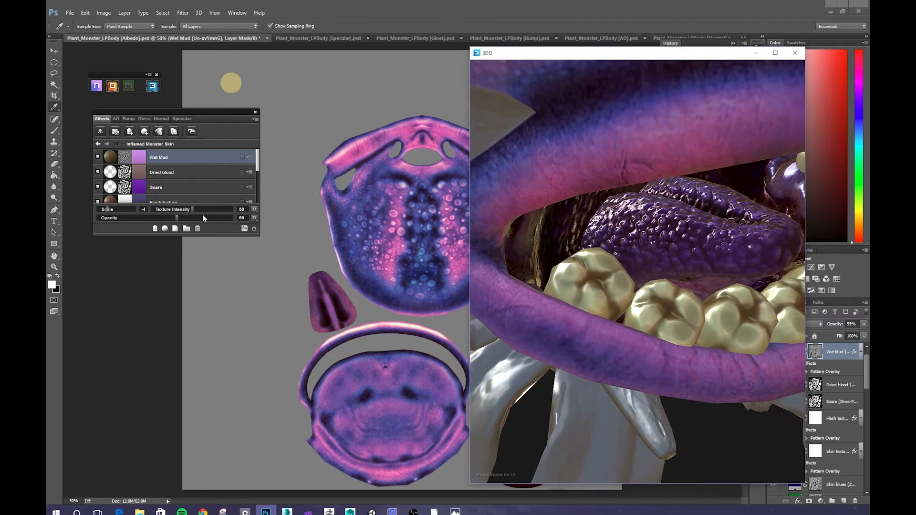
drag(174, 217, 146, 215)
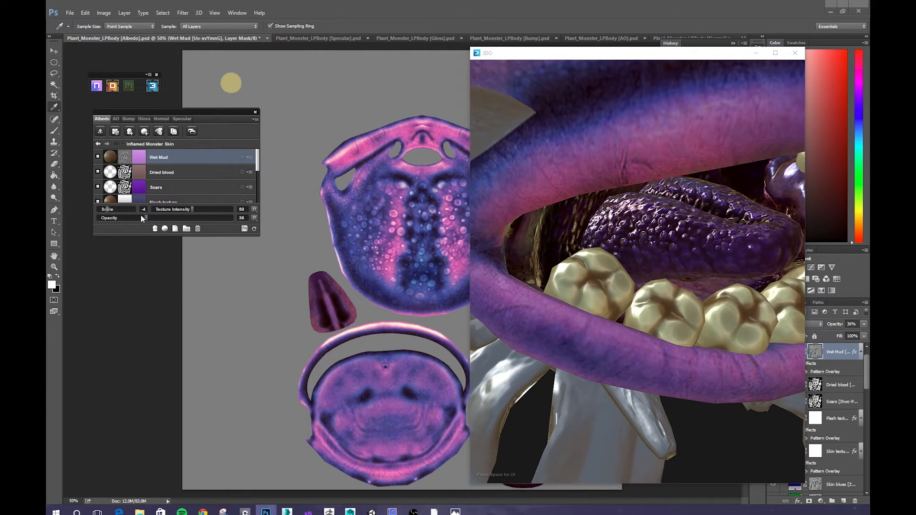
drag(647, 308, 694, 274)
scroll(665, 281, down, 5)
scroll(694, 274, up, 10)
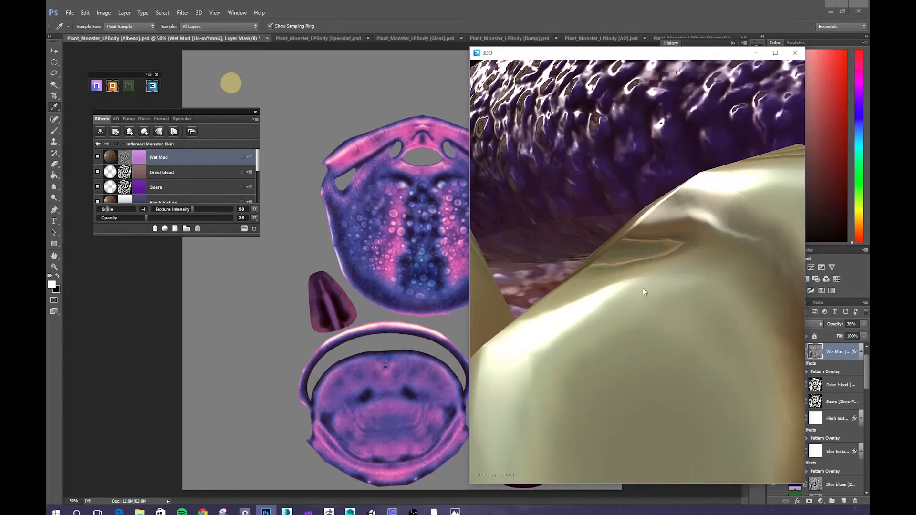
scroll(620, 306, down, 8)
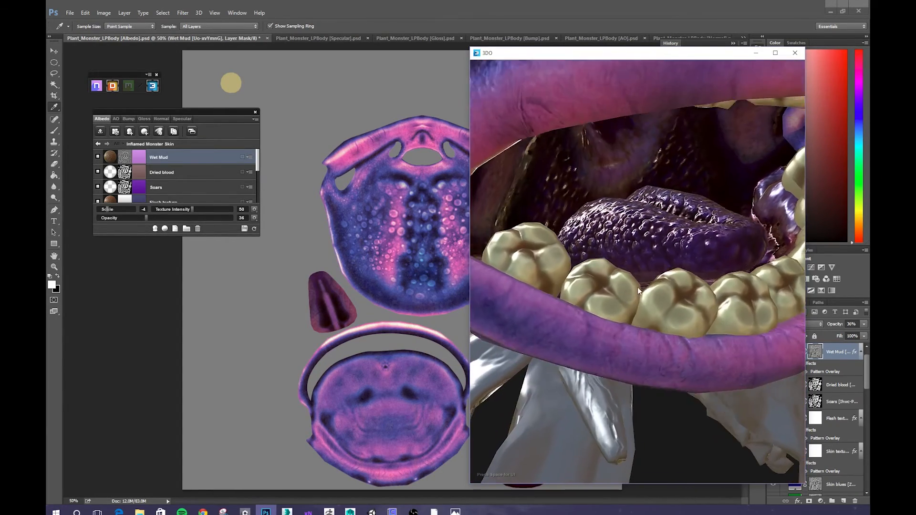
drag(146, 218, 144, 218)
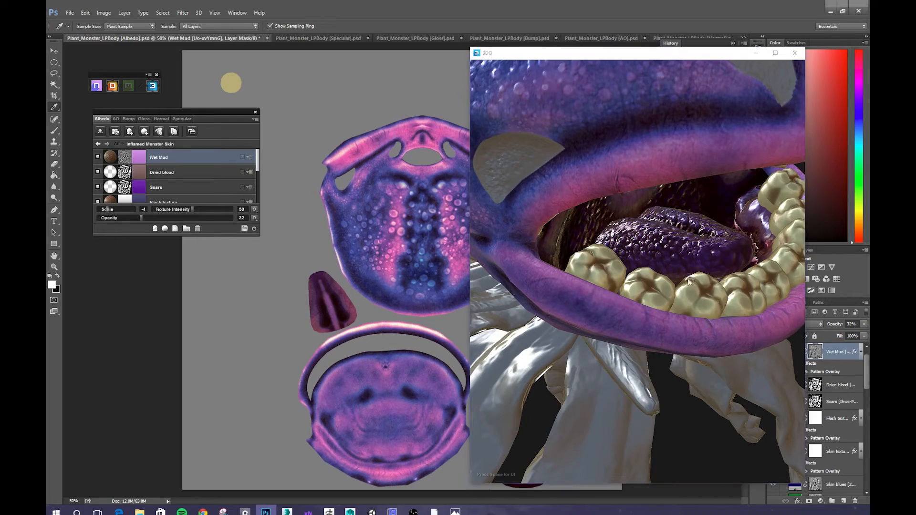
Return to the full material list and add the organic Raptor Skin material with surface textures.
drag(658, 288, 559, 281)
scroll(654, 273, down, 5)
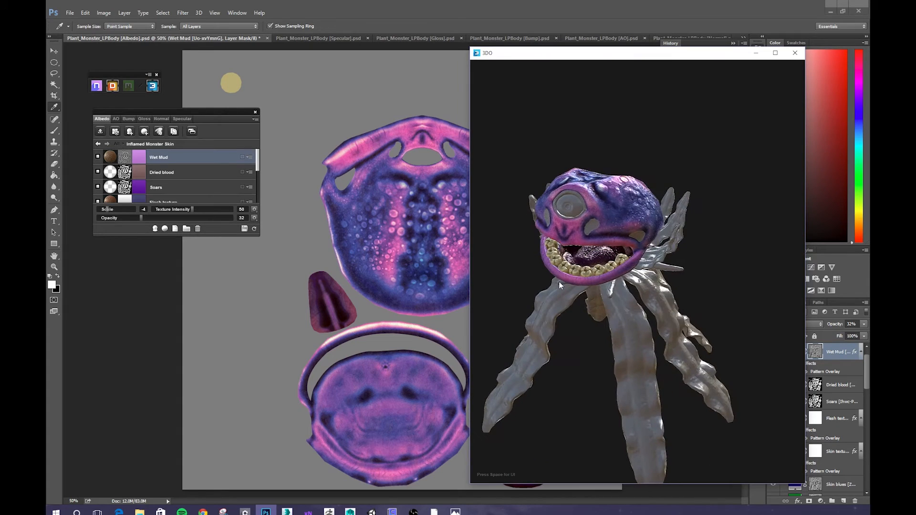
click(98, 143)
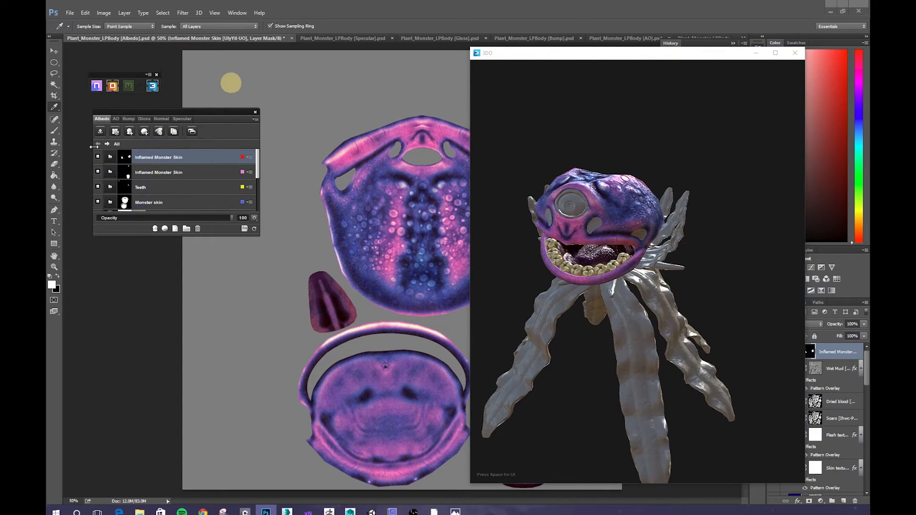
click(156, 228)
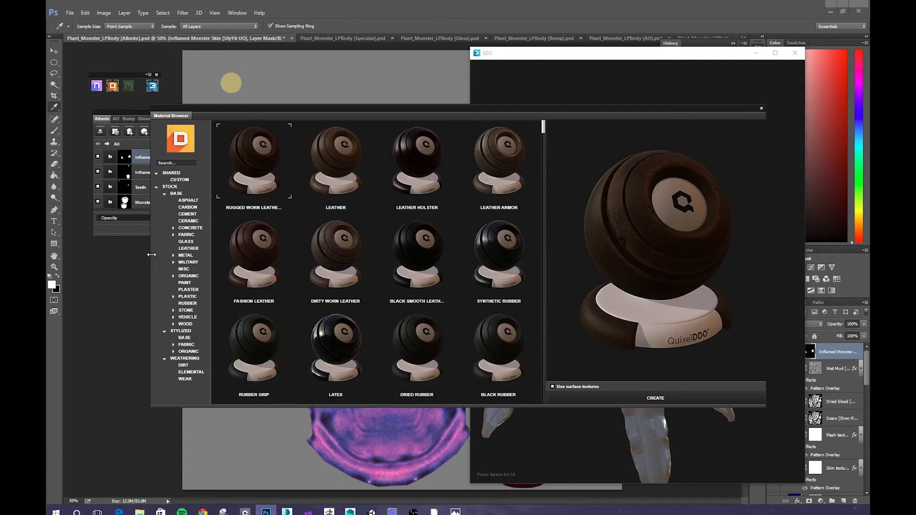
click(196, 275)
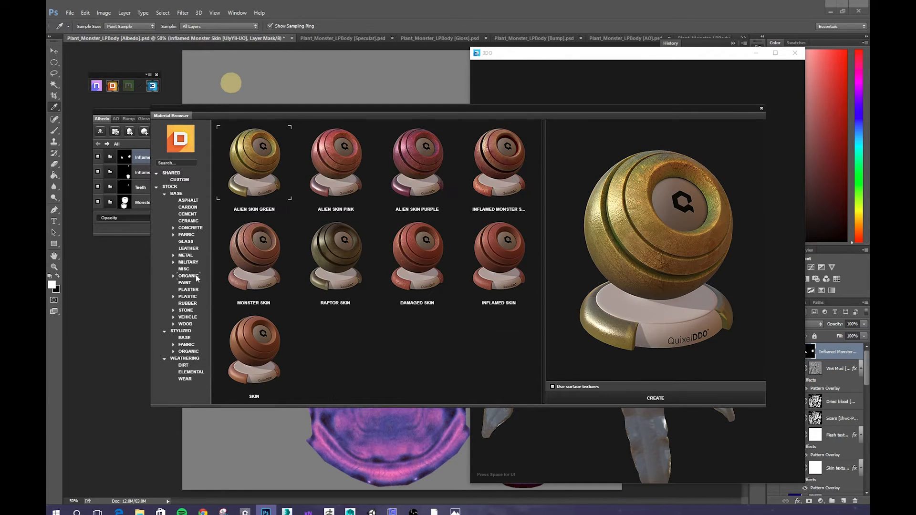
click(336, 277)
click(629, 395)
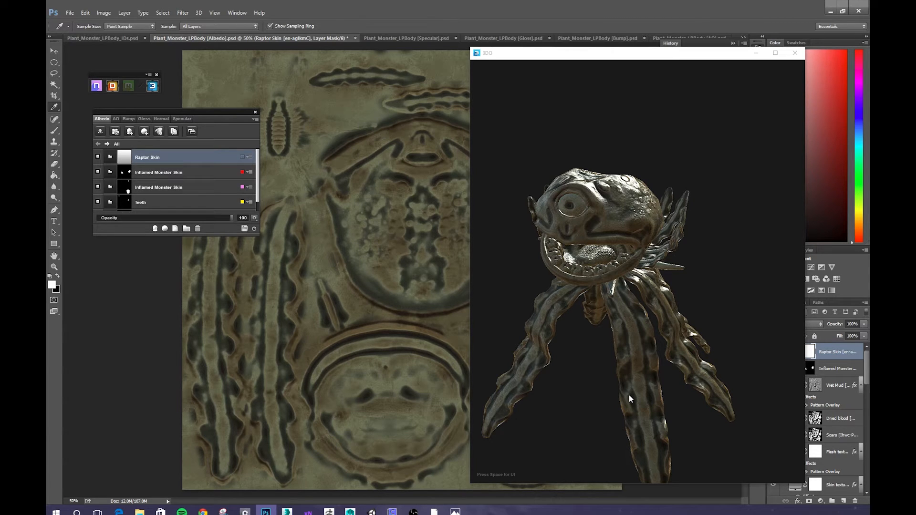
Check the colour ID map image and assign the Raptor Skin material to the tentacles' light green ID.
drag(736, 342, 707, 300)
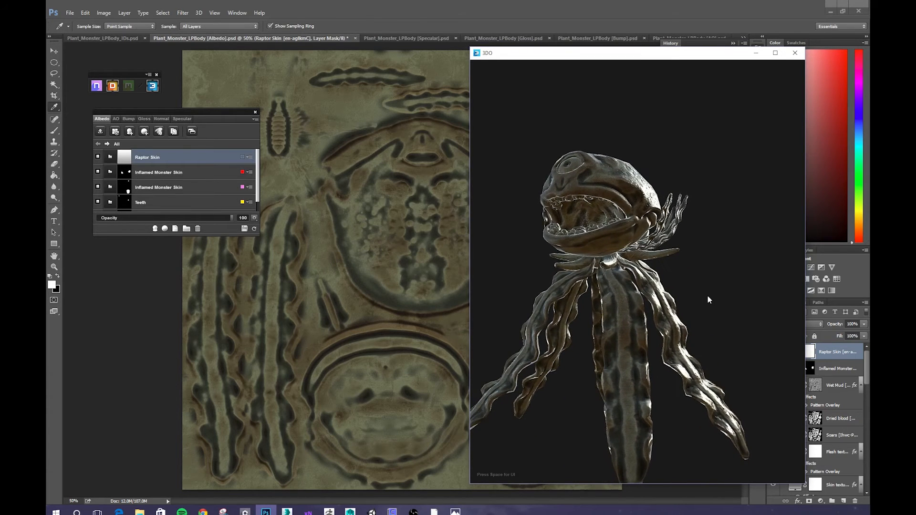
click(243, 157)
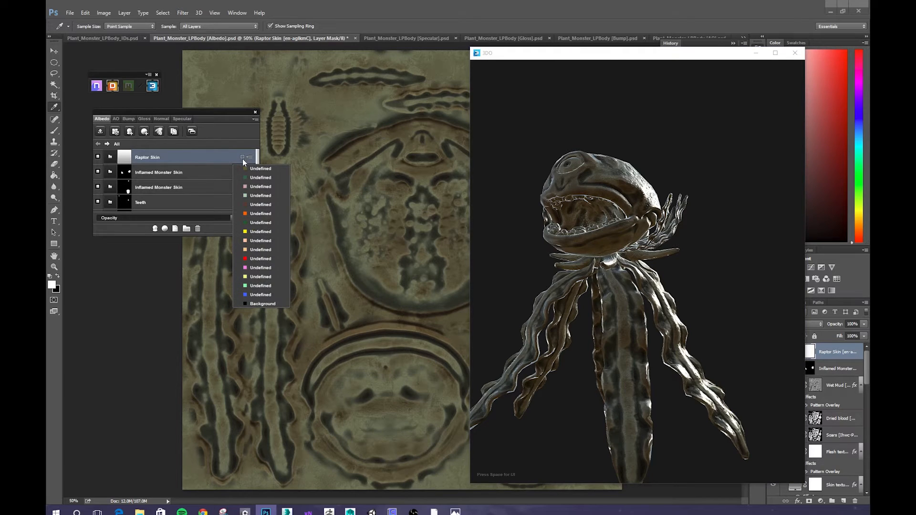
drag(46, 40, 299, 56)
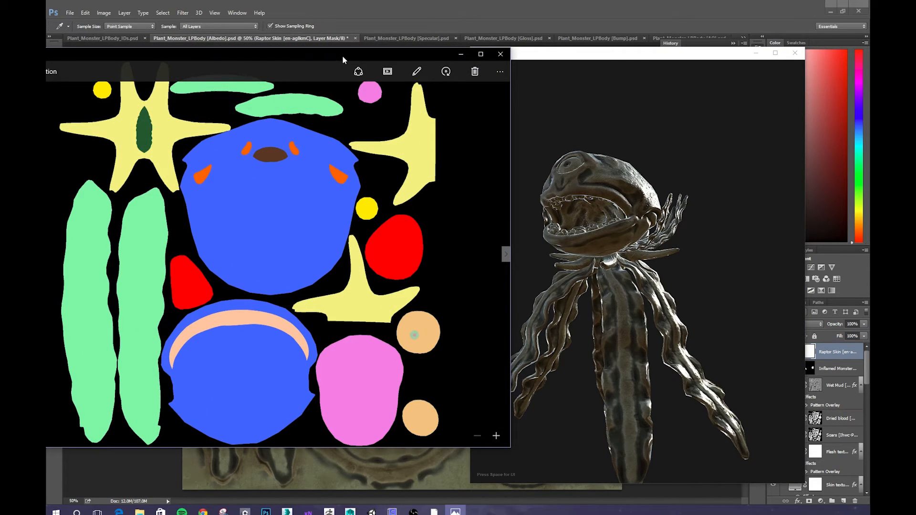
drag(342, 56, 45, 56)
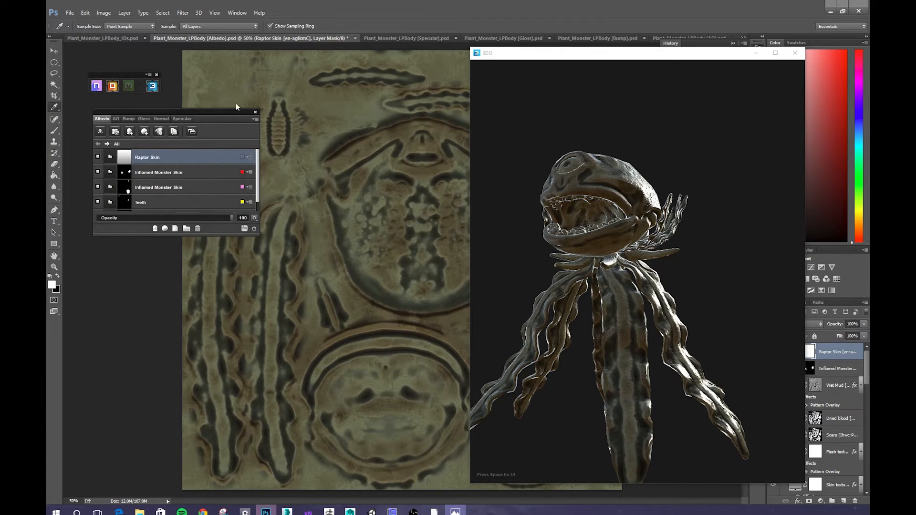
click(242, 157)
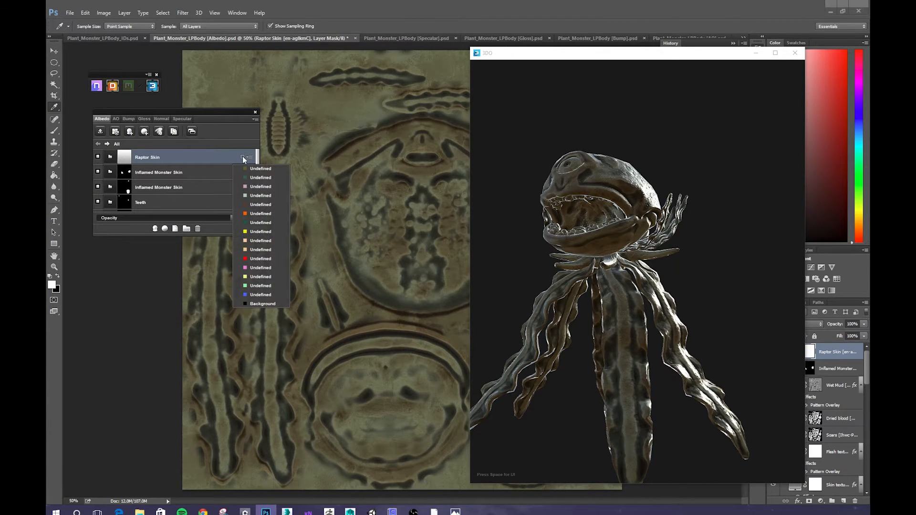
click(259, 286)
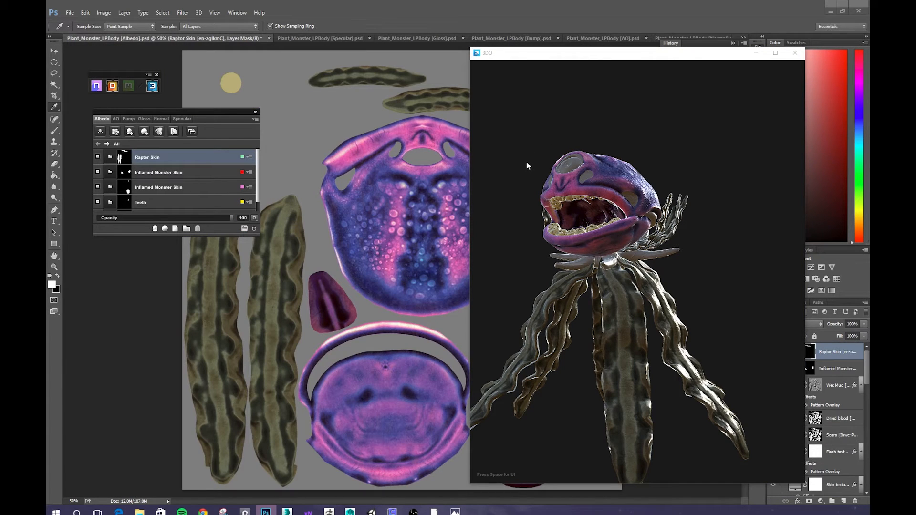
Open the Raptor Skin group and recolour its Skin base layer to green #255925.
drag(526, 166, 671, 197)
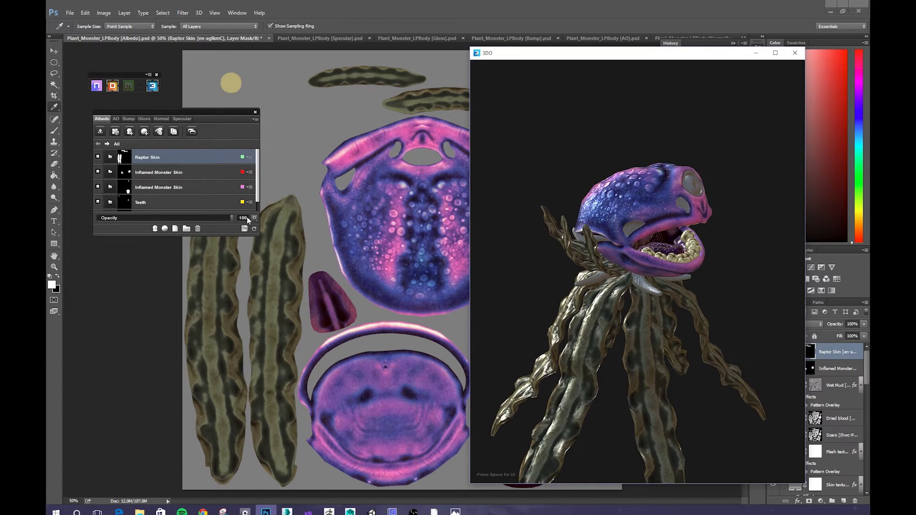
click(115, 162)
scroll(181, 196, down, 5)
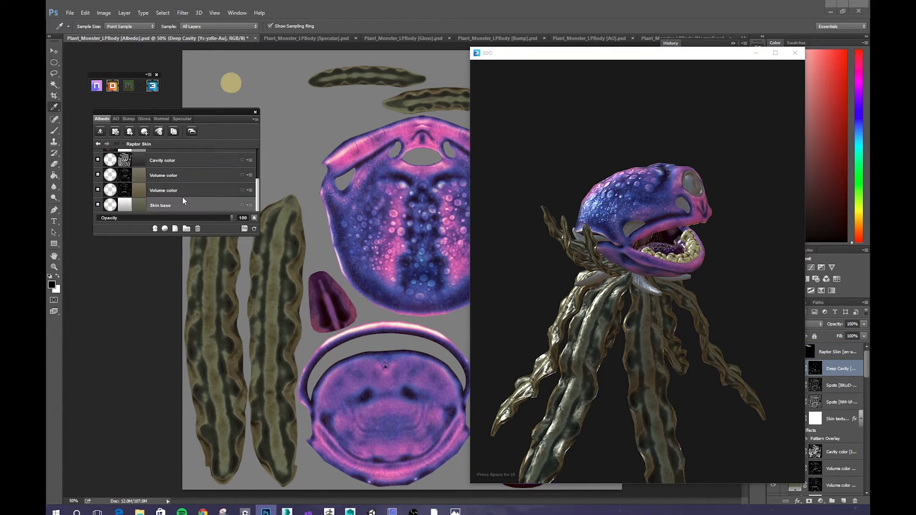
double_click(135, 206)
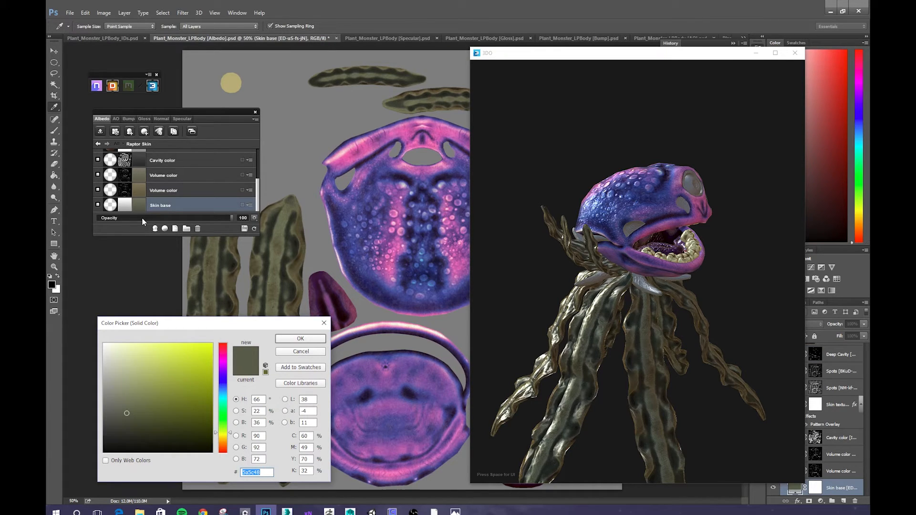
drag(225, 432, 225, 416)
mouse_move(194, 388)
mouse_down()
mouse_move(178, 415)
mouse_move(168, 415)
mouse_up()
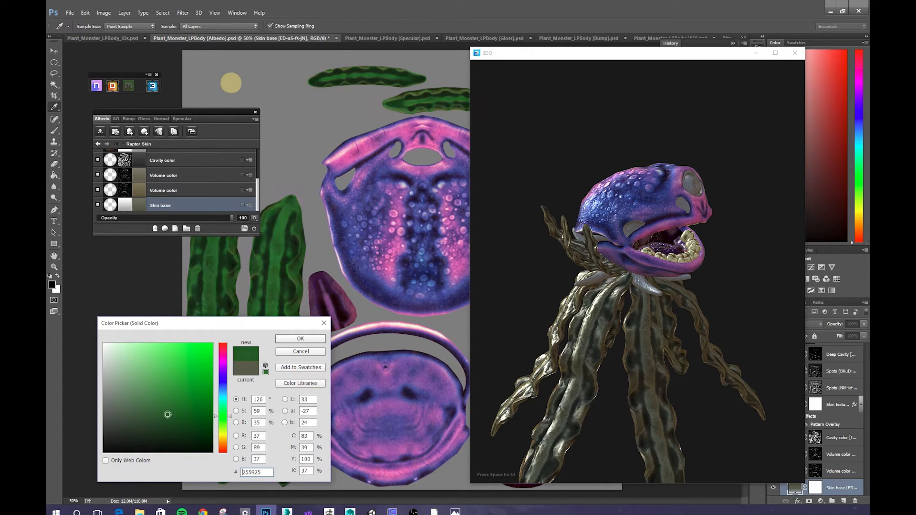
click(300, 338)
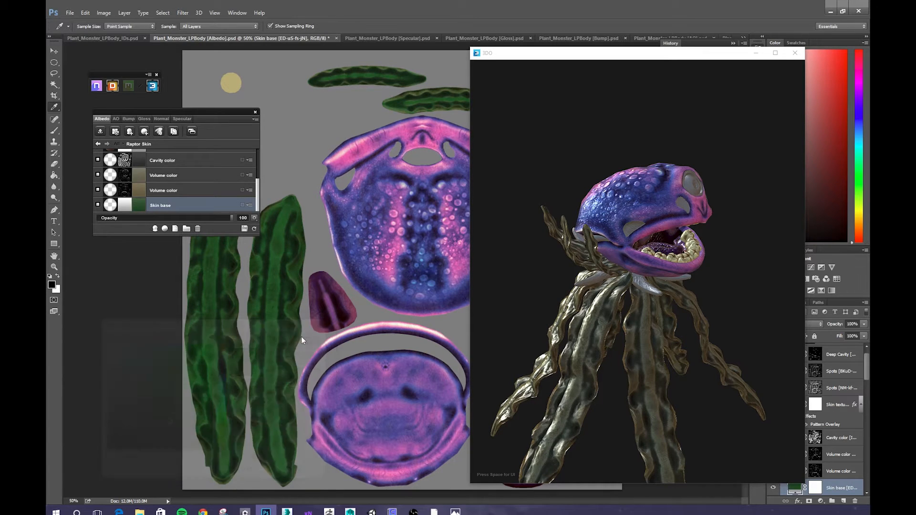
Change the Skin base colour to the darker, less saturated green #2d452d.
click(554, 259)
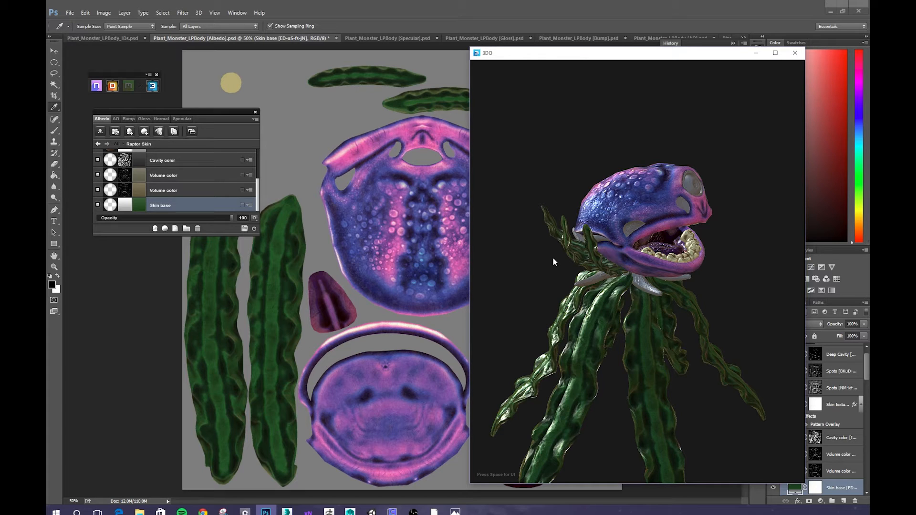
drag(553, 256, 500, 245)
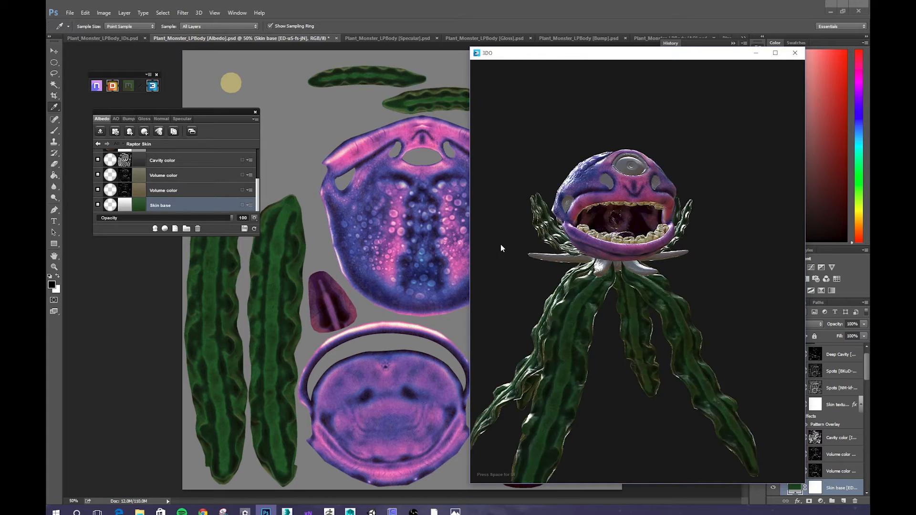
click(136, 204)
click(141, 423)
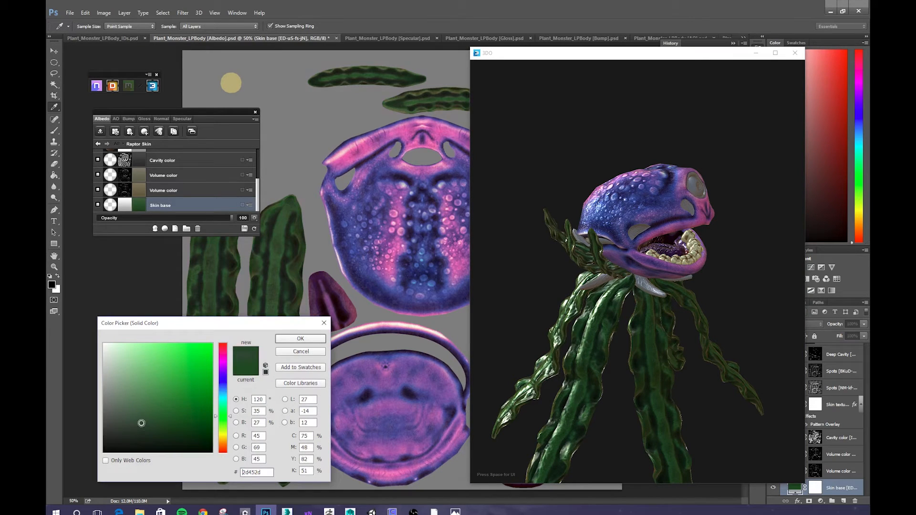
click(290, 337)
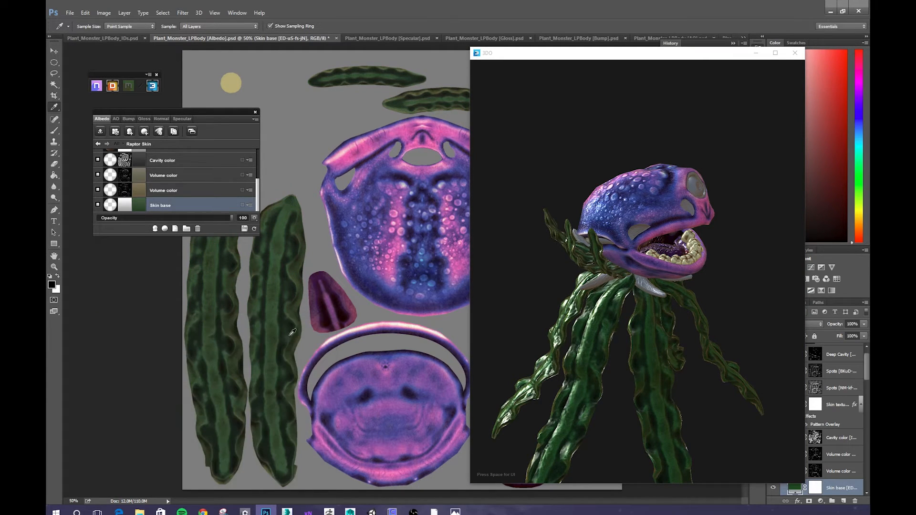
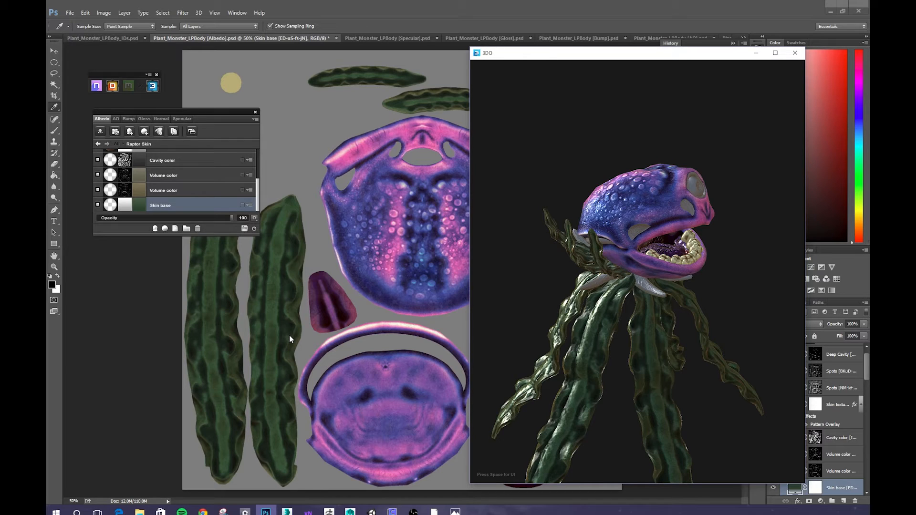
Recolour the Volume color layer just above Skin base to a bright green and check the tentacles on the model.
drag(572, 347, 658, 352)
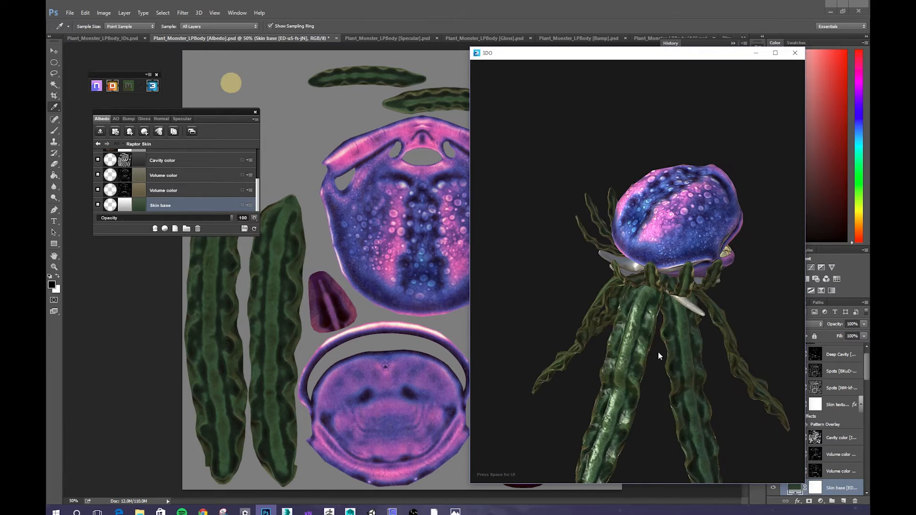
double_click(135, 185)
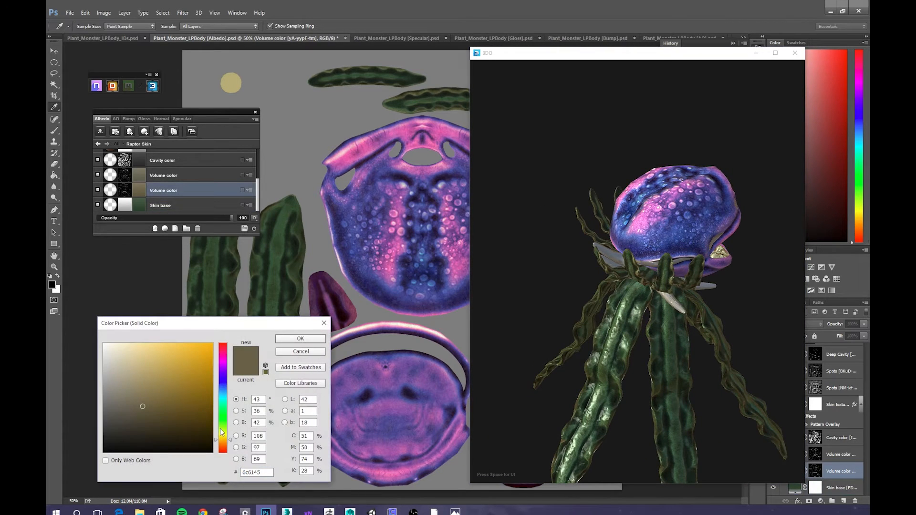
drag(224, 433, 227, 418)
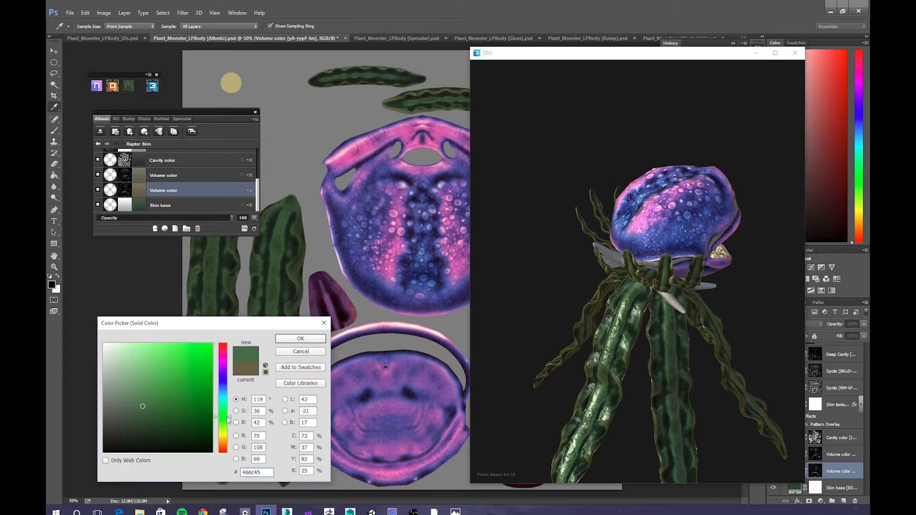
click(191, 408)
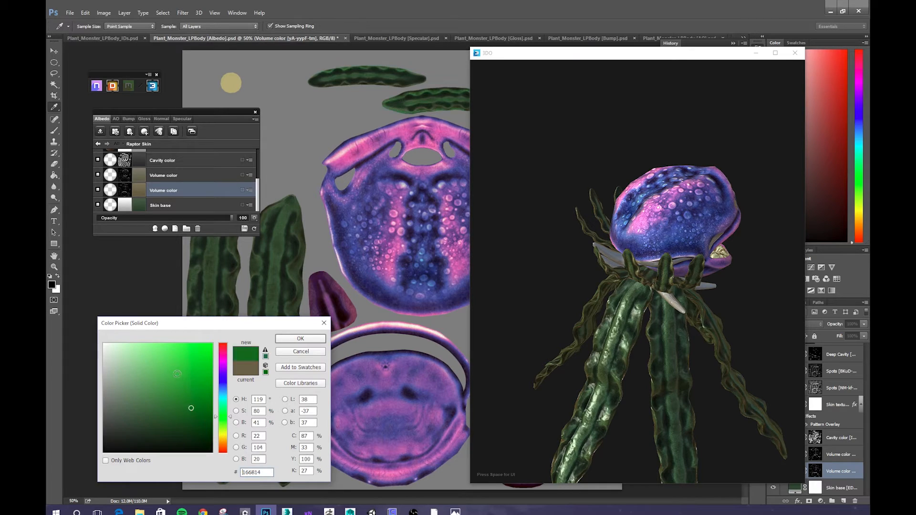
click(308, 338)
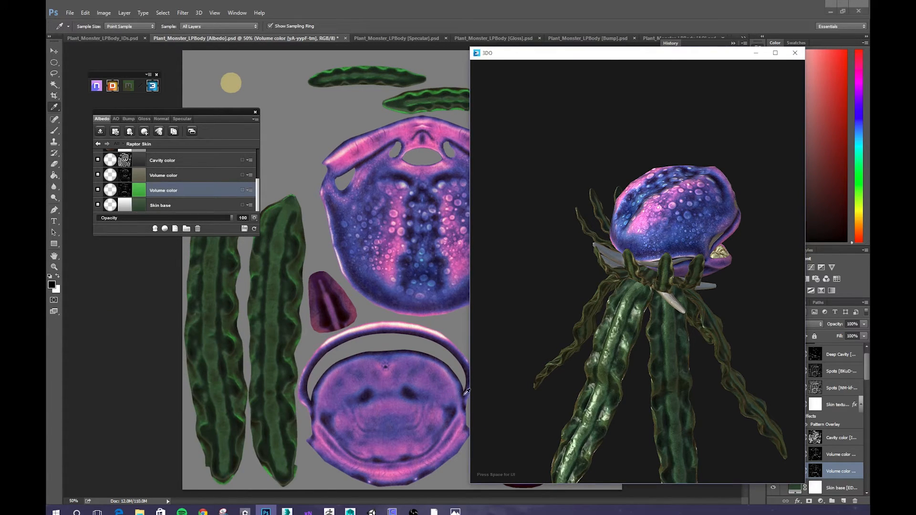
drag(576, 391, 749, 304)
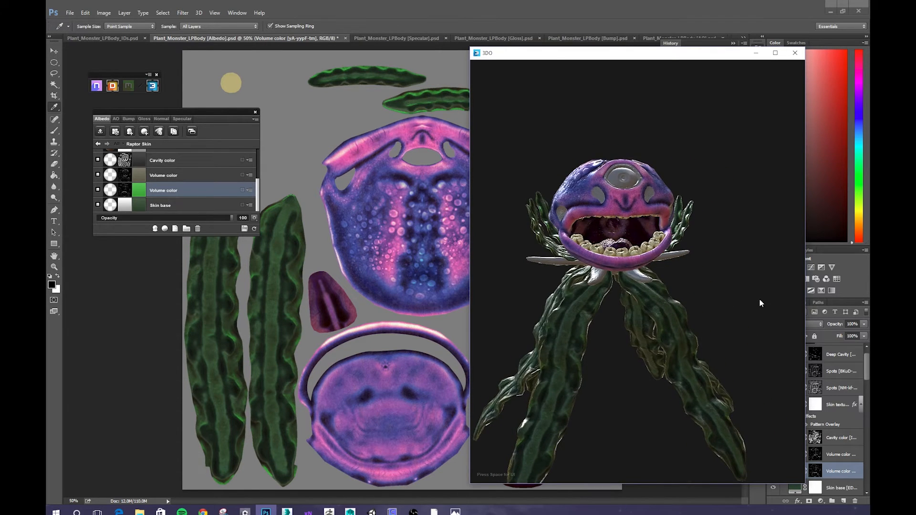
drag(759, 298, 626, 296)
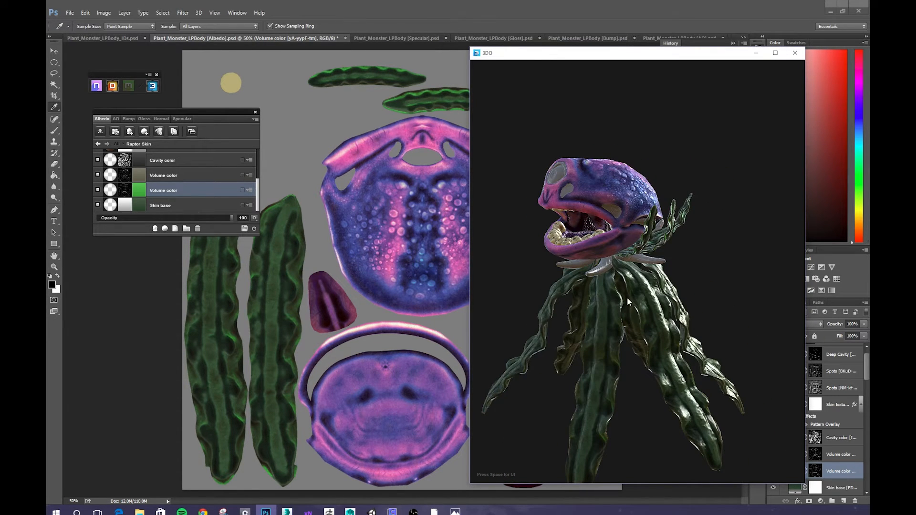
Return to the full material list and open the Monster skin group.
click(98, 142)
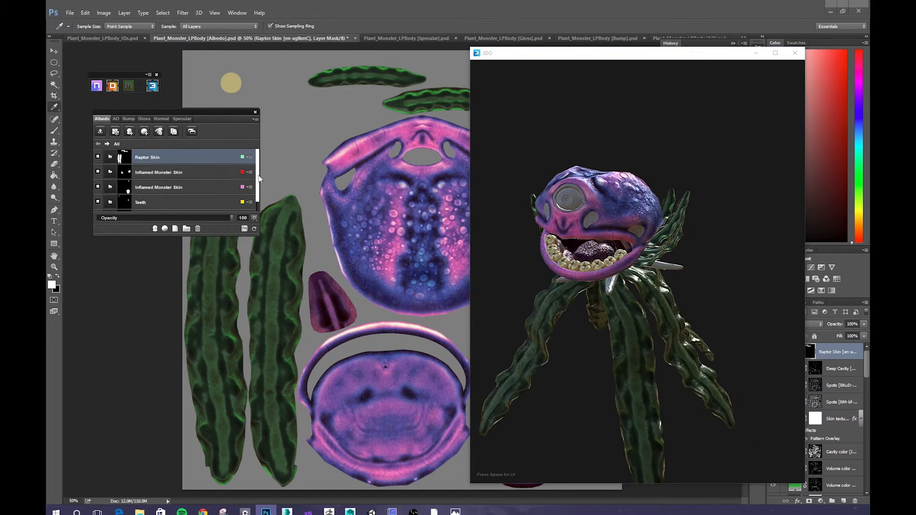
scroll(214, 191, down, 1)
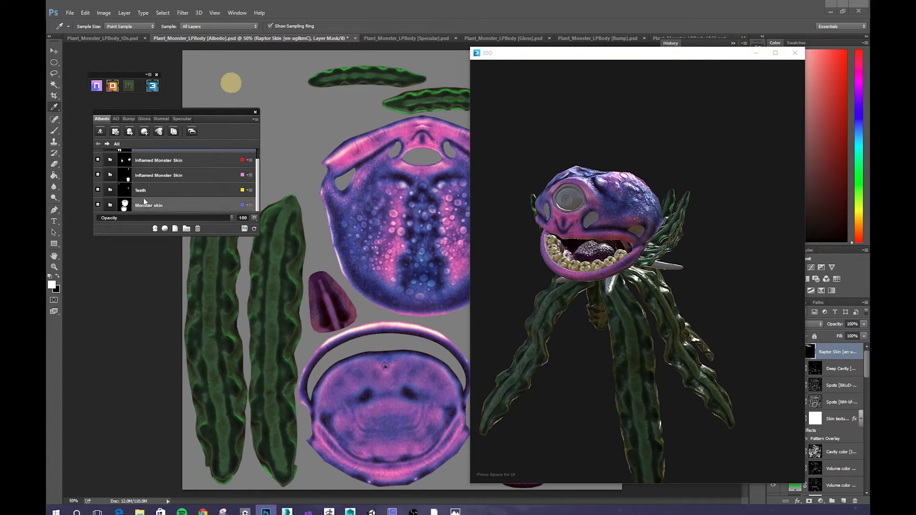
click(109, 204)
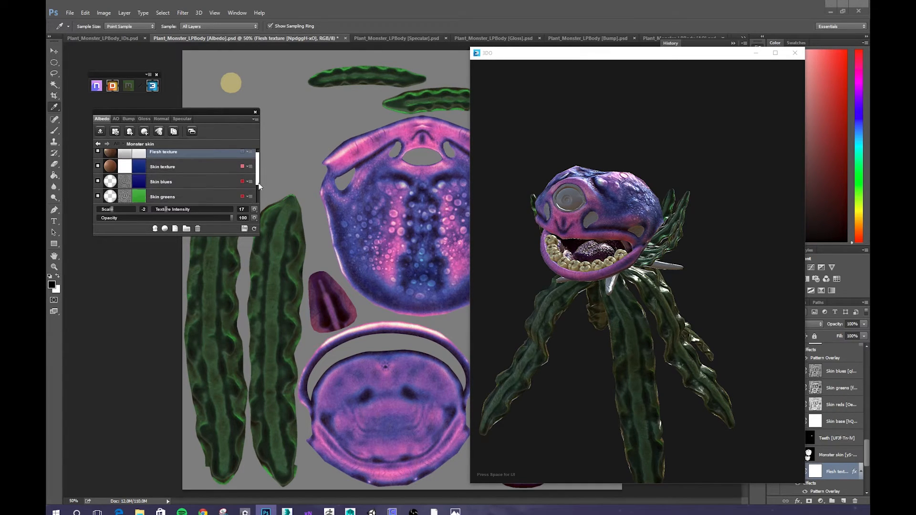
Set the Skin texture layer's colour to the very dark blue #01061a and check the head on the model.
click(139, 172)
mouse_move(184, 367)
mouse_down()
mouse_move(147, 365)
mouse_move(168, 415)
mouse_move(202, 441)
mouse_move(200, 365)
mouse_move(207, 441)
mouse_up()
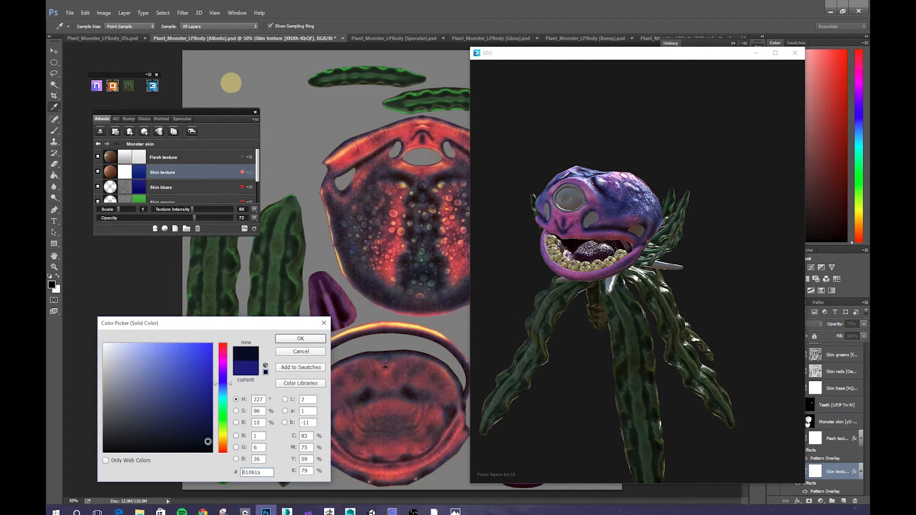
click(302, 340)
click(664, 228)
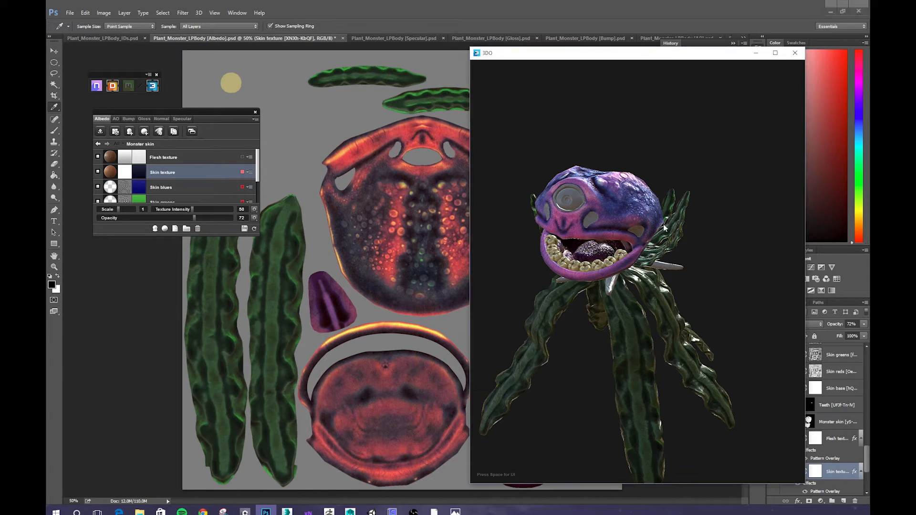
drag(601, 172, 759, 167)
Set the Skin blues layer's colour to black #000000.
drag(257, 175, 257, 187)
click(162, 170)
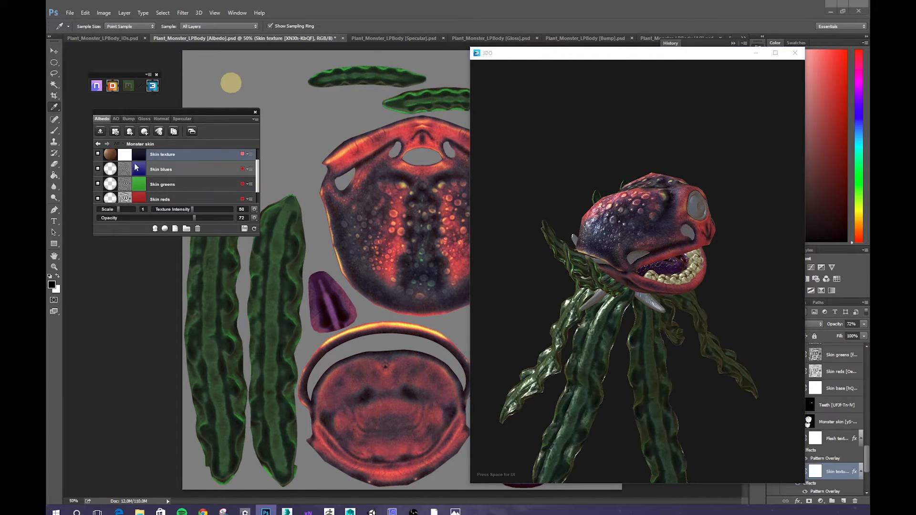
click(139, 169)
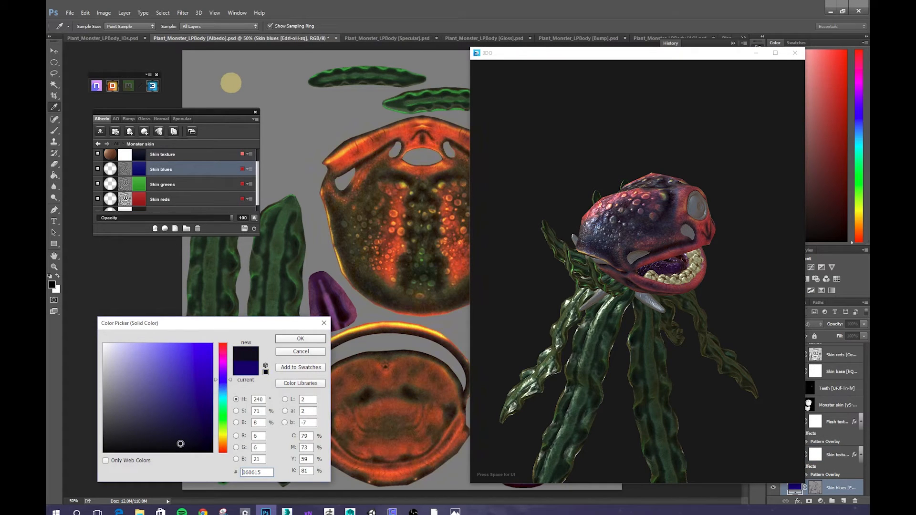
drag(193, 441, 246, 470)
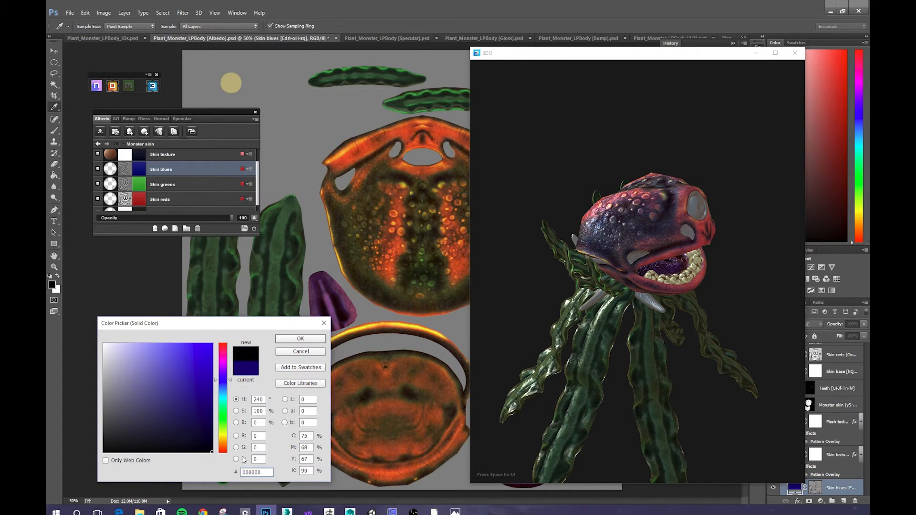
Try saturated blue #0000e8, dark grey #333333, white #ffffff and brown #652a16 as the Skin blues colour.
drag(134, 377, 105, 335)
click(212, 352)
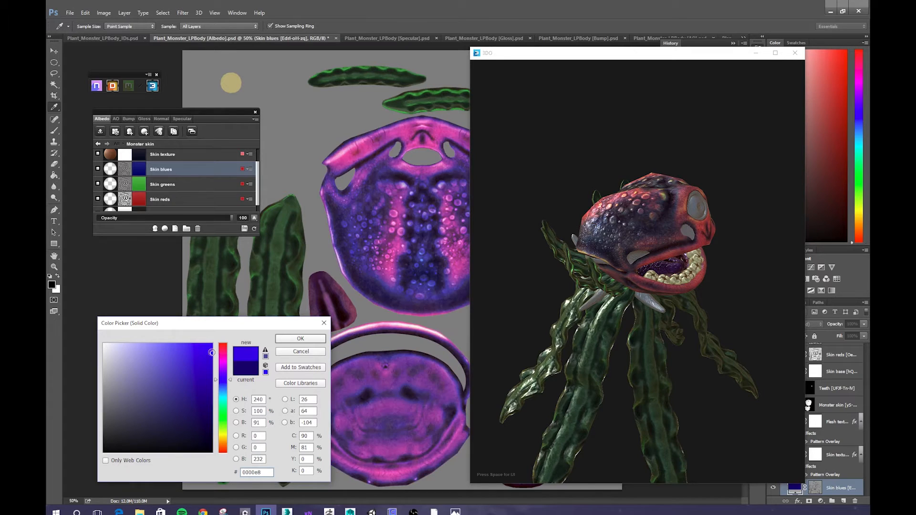
mouse_move(211, 352)
mouse_down()
mouse_move(193, 349)
mouse_move(153, 422)
mouse_move(114, 413)
mouse_move(129, 434)
mouse_move(103, 431)
mouse_up()
click(224, 354)
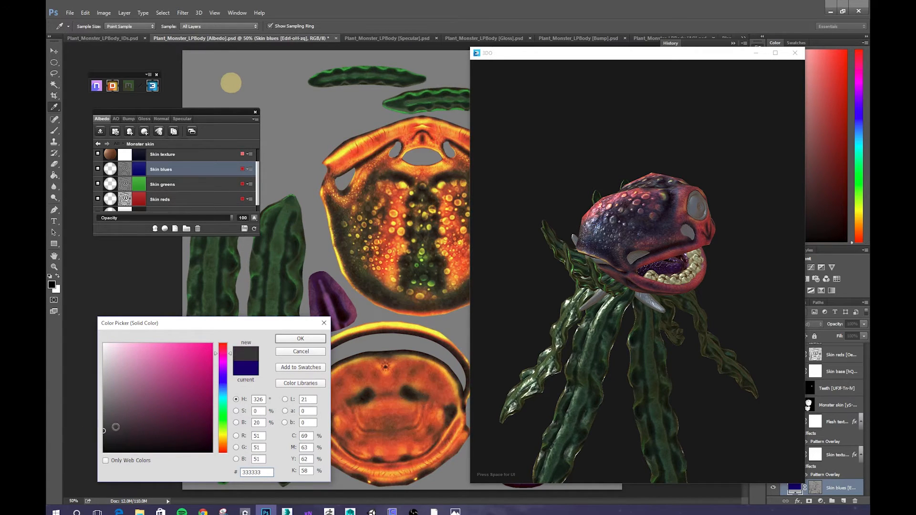
mouse_move(224, 387)
mouse_down()
mouse_move(228, 436)
mouse_move(166, 426)
mouse_move(77, 322)
mouse_up()
drag(224, 436, 224, 449)
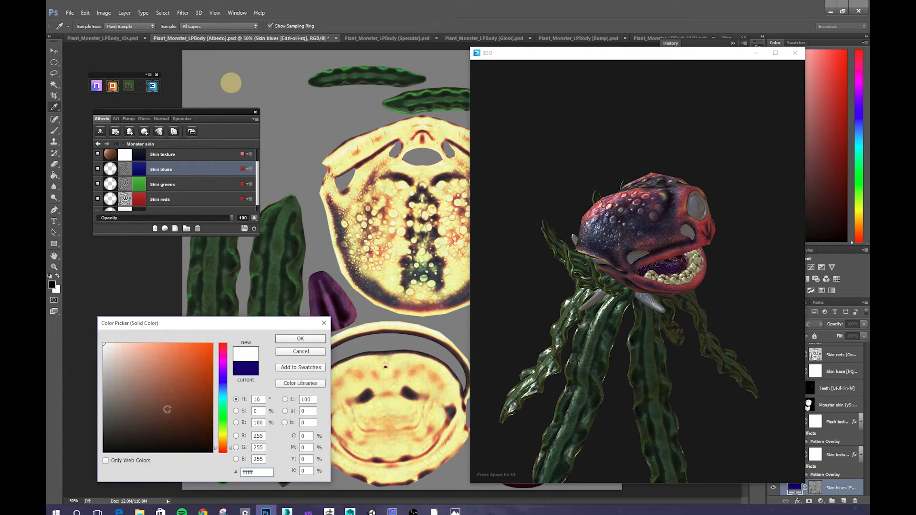
click(166, 399)
click(190, 410)
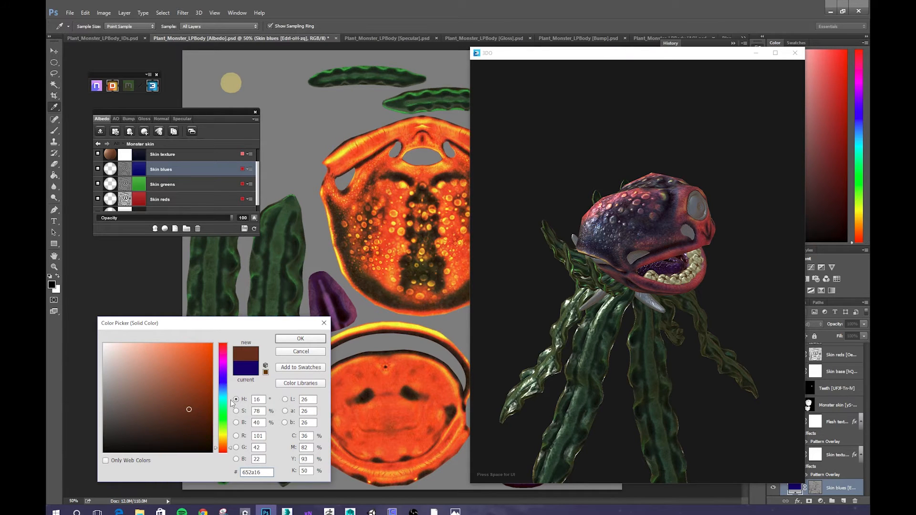
drag(231, 403, 228, 350)
Set the Skin blues colour back to black #000000, accept it and inspect the head on the model.
mouse_move(158, 385)
mouse_down()
mouse_move(113, 415)
mouse_move(120, 431)
mouse_move(104, 451)
mouse_up()
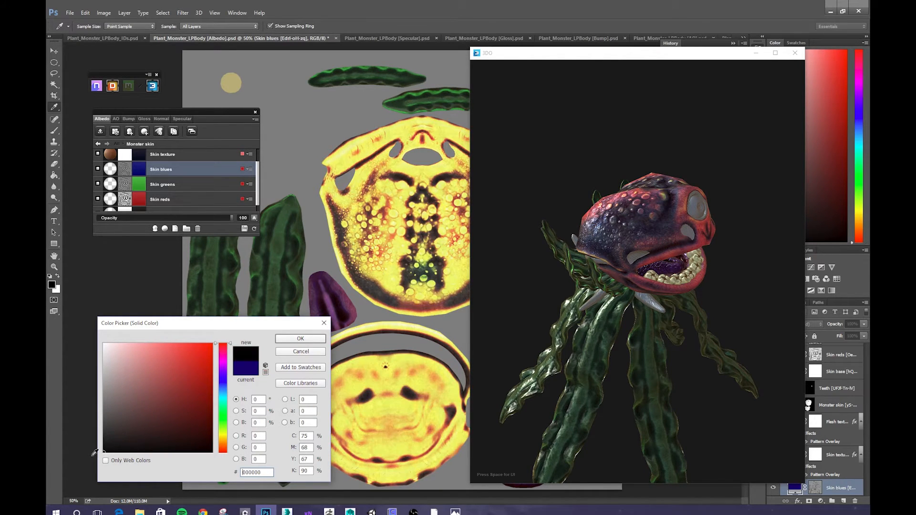
click(300, 340)
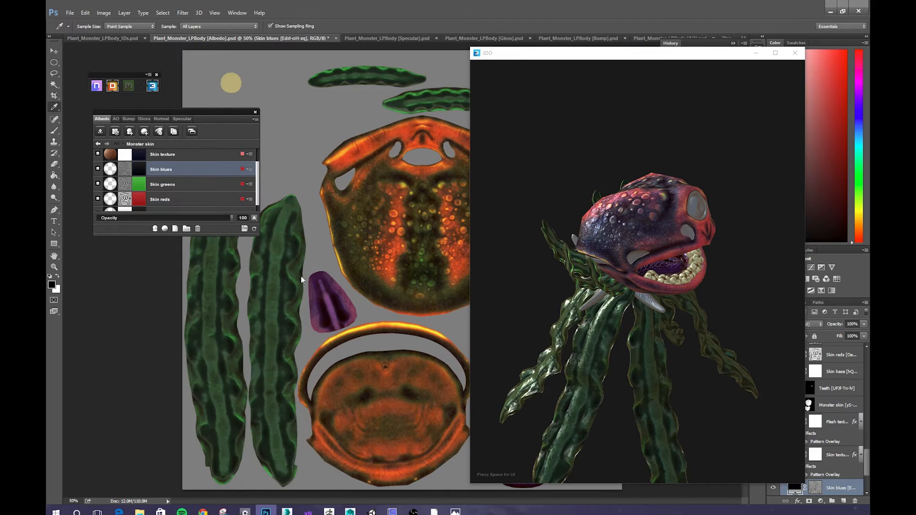
click(702, 221)
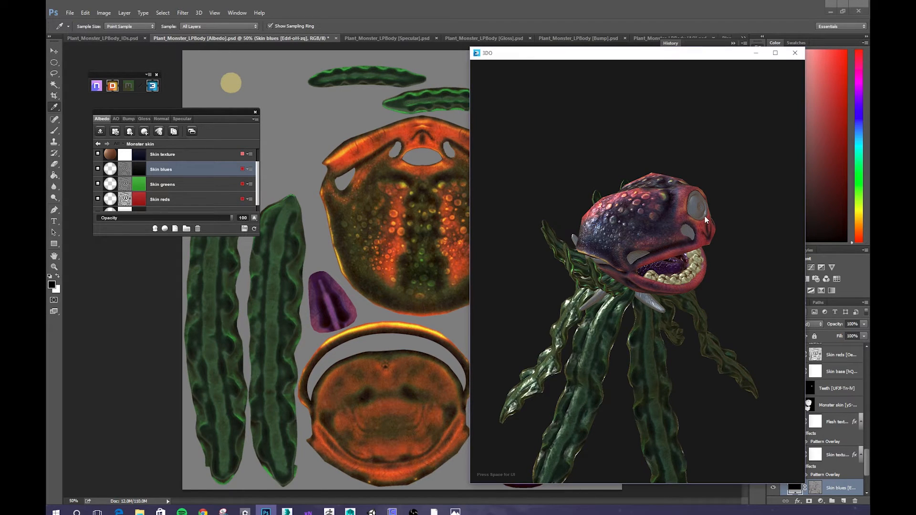
drag(703, 219, 652, 232)
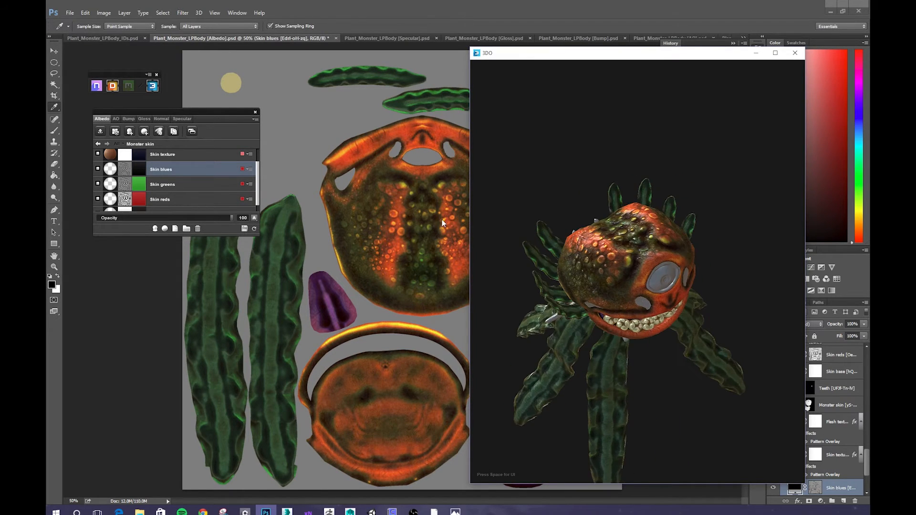
Open the Skin reds layer's colour and try blue shades such as #3e70a3, #26384b and the greyer #485c71.
click(139, 199)
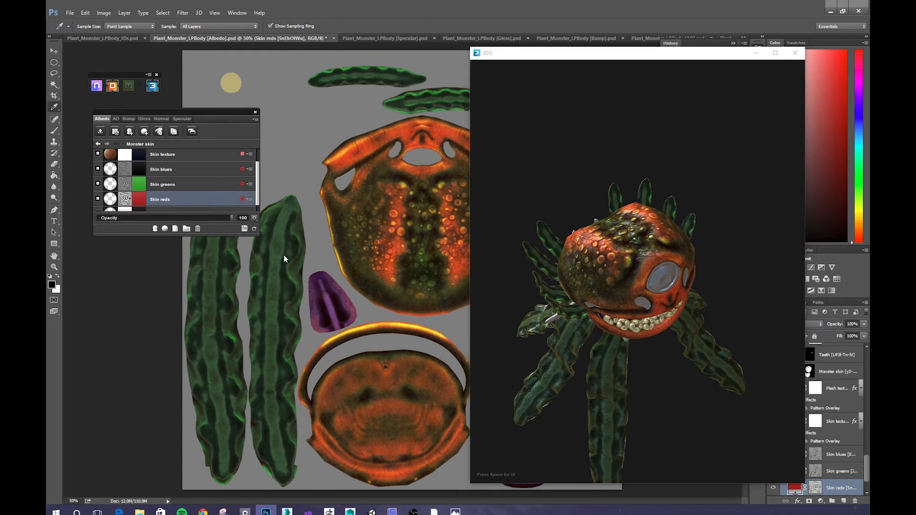
click(111, 381)
mouse_move(126, 386)
mouse_down()
mouse_move(153, 434)
mouse_move(193, 442)
mouse_up()
click(224, 398)
mouse_move(224, 398)
mouse_down()
mouse_move(224, 389)
mouse_move(158, 384)
mouse_up()
click(211, 358)
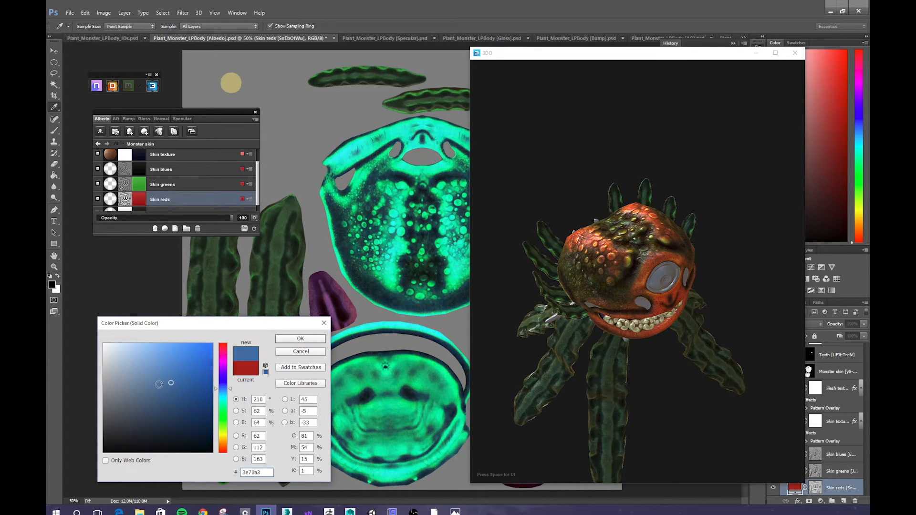
click(158, 421)
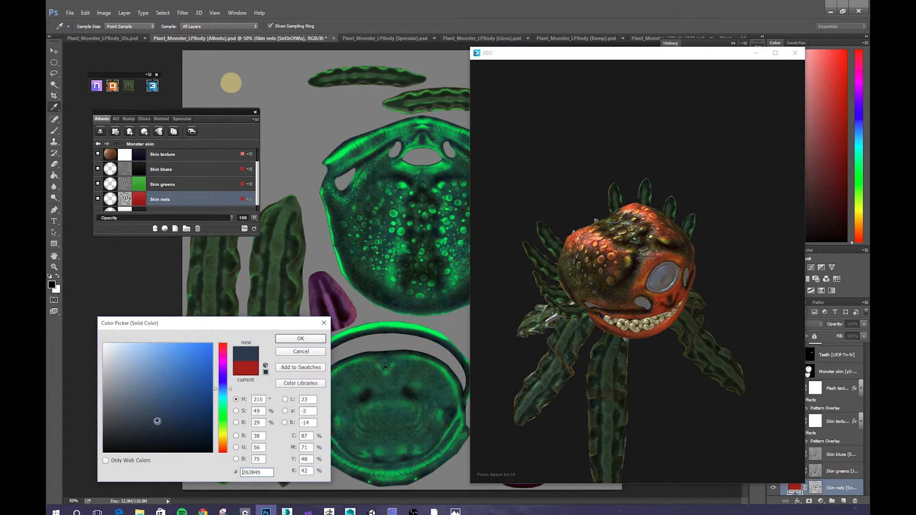
click(143, 404)
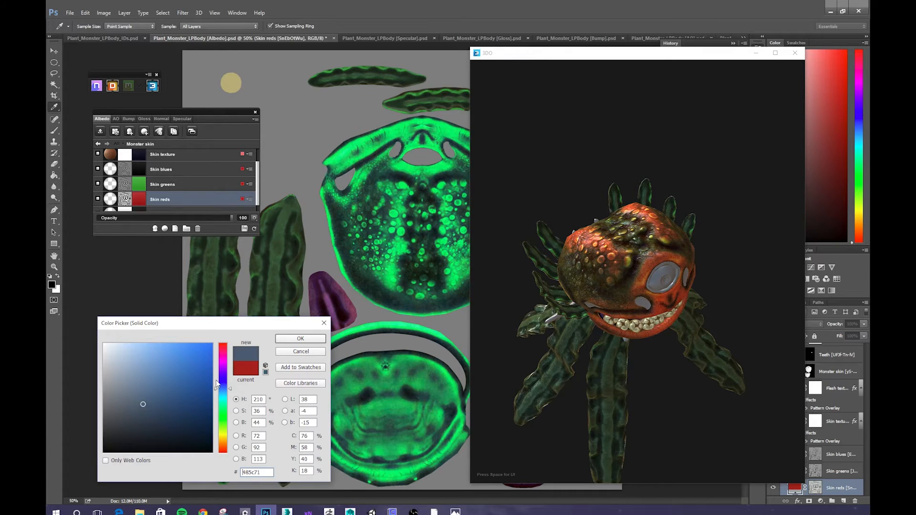
Set the Skin reds colour to the muted red #a02a2a and inspect the monster from the front.
drag(223, 389, 226, 342)
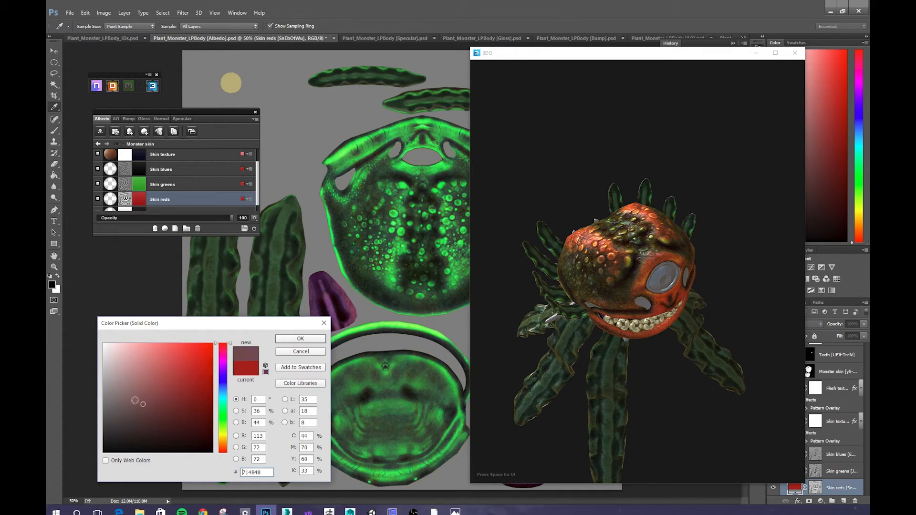
drag(135, 400, 130, 367)
drag(197, 371, 224, 337)
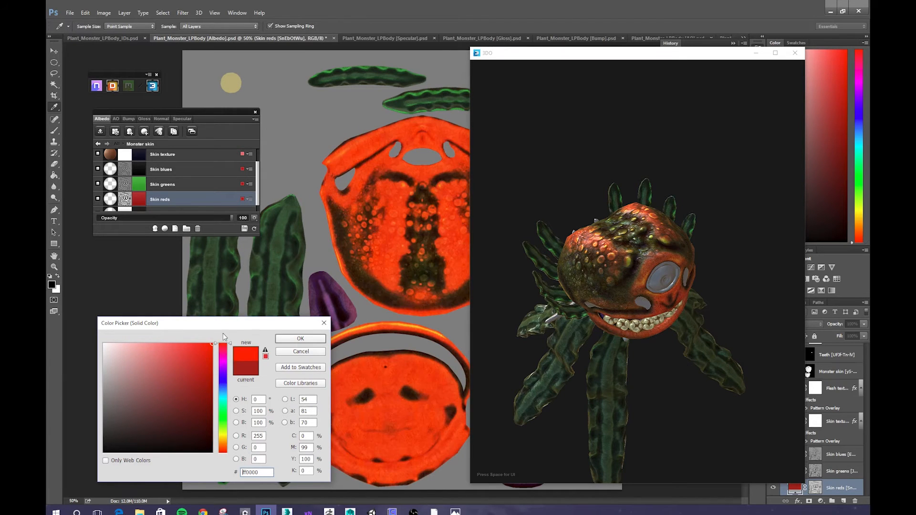
drag(161, 386, 184, 384)
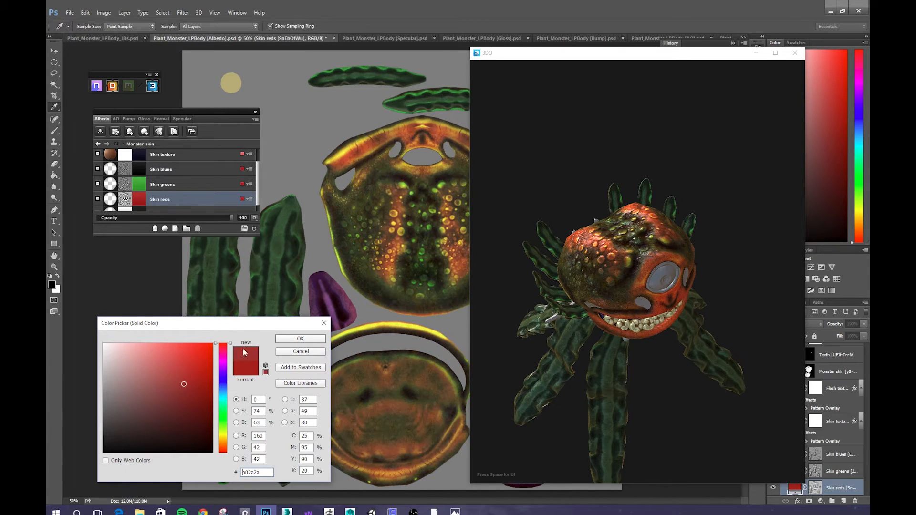
click(300, 338)
click(592, 343)
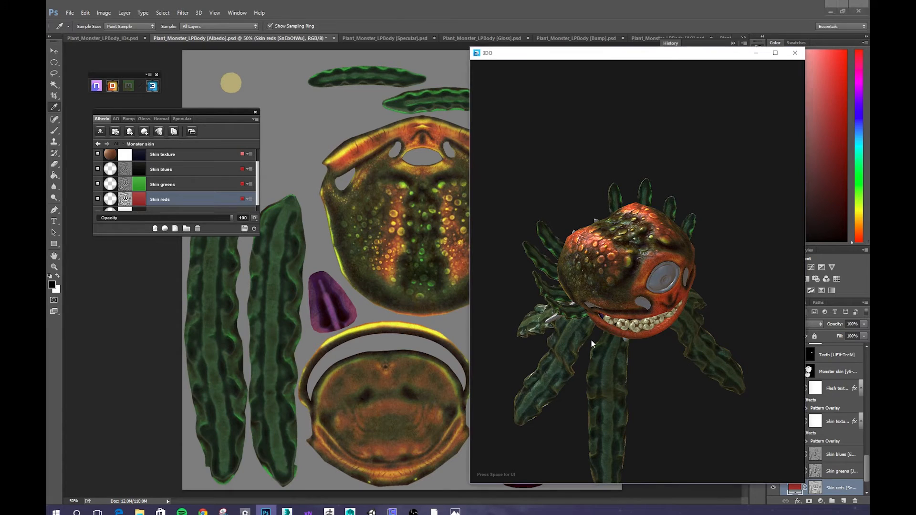
drag(580, 351, 725, 226)
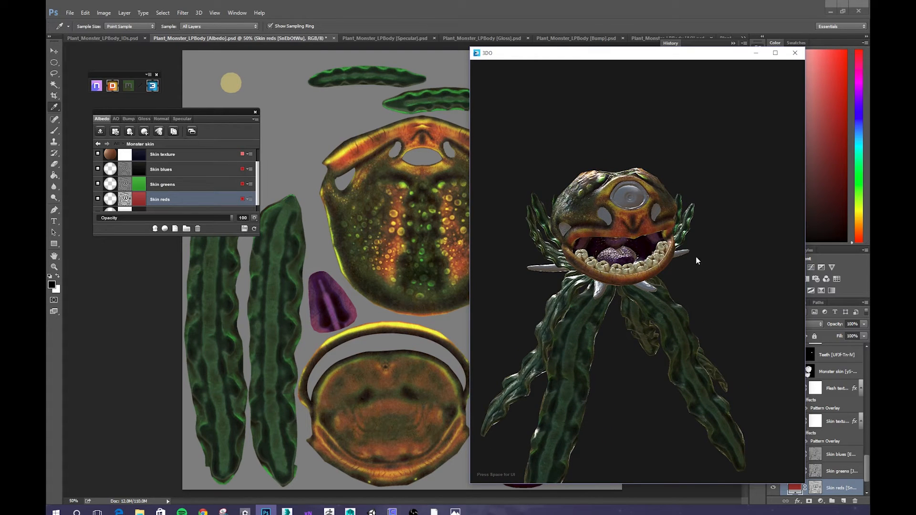
drag(696, 258, 716, 266)
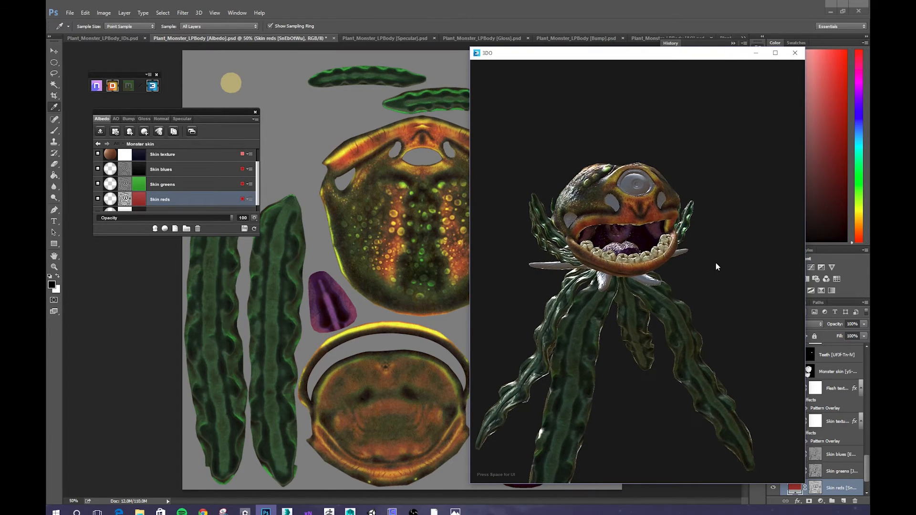
Set the Skin greens colour to the more saturated green #22ad1a and inspect the monster's head.
click(138, 184)
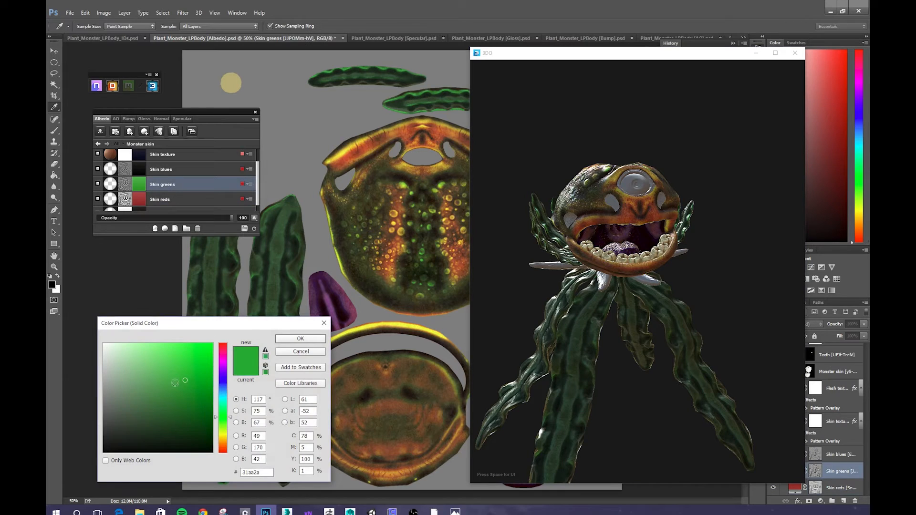
click(168, 364)
mouse_move(159, 374)
mouse_down()
mouse_move(208, 397)
mouse_move(214, 367)
mouse_move(196, 378)
mouse_up()
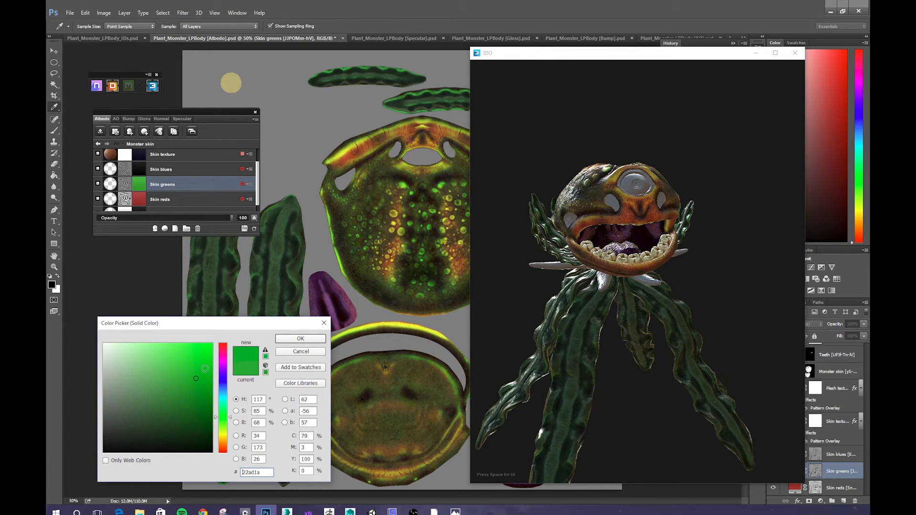
click(298, 339)
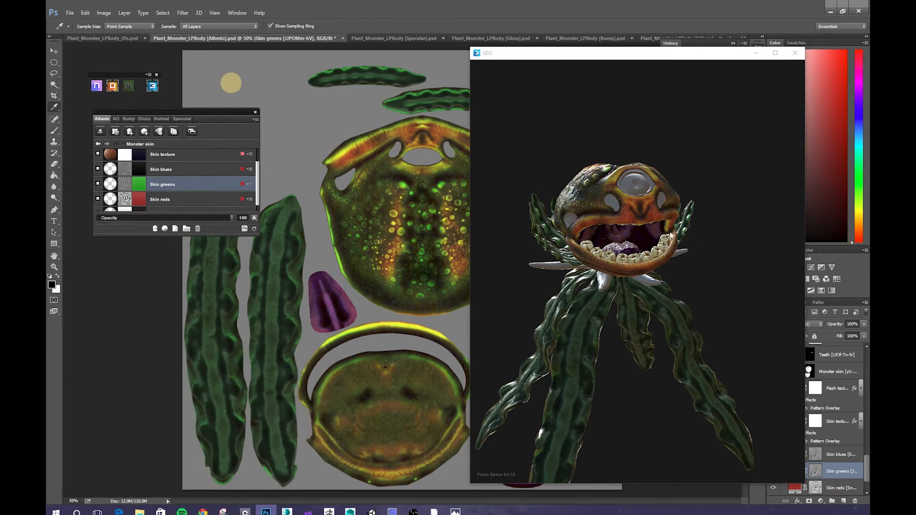
click(668, 234)
drag(592, 223, 581, 242)
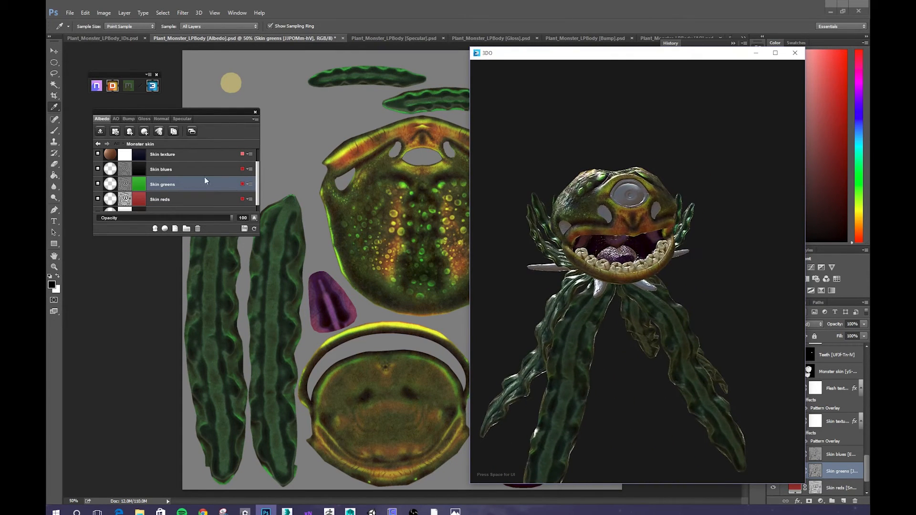
Return to the full material list and add another Monster skin material from the Organic category.
click(98, 144)
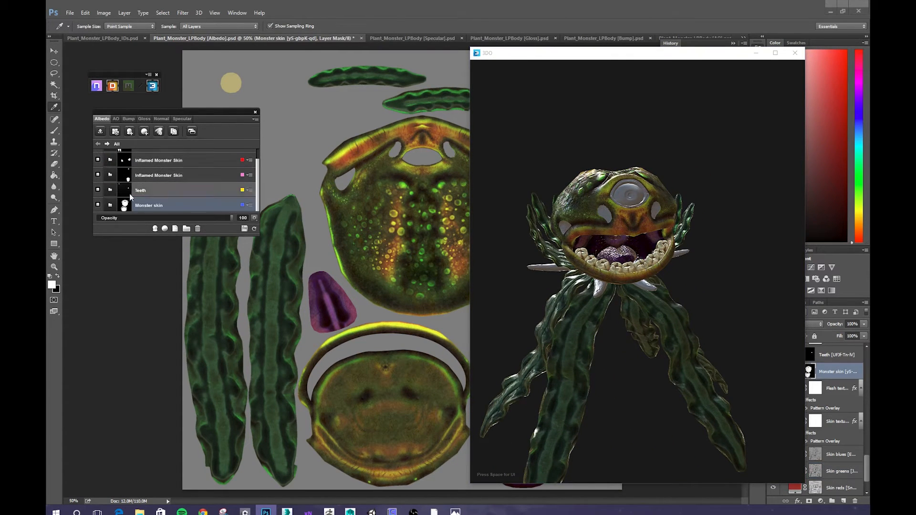
click(155, 229)
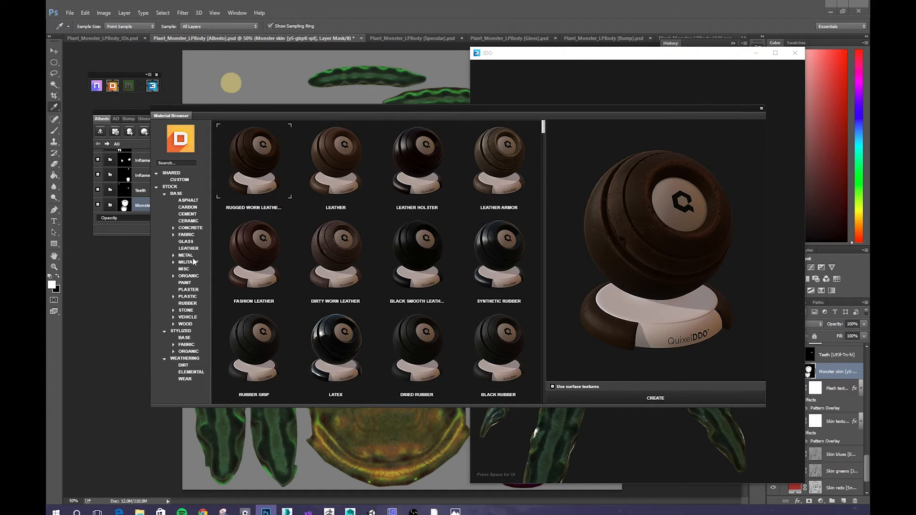
click(196, 276)
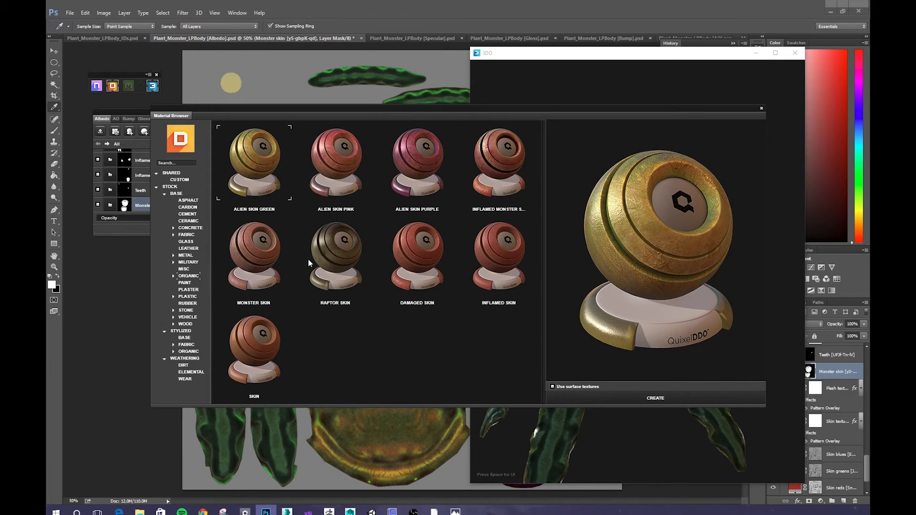
click(266, 269)
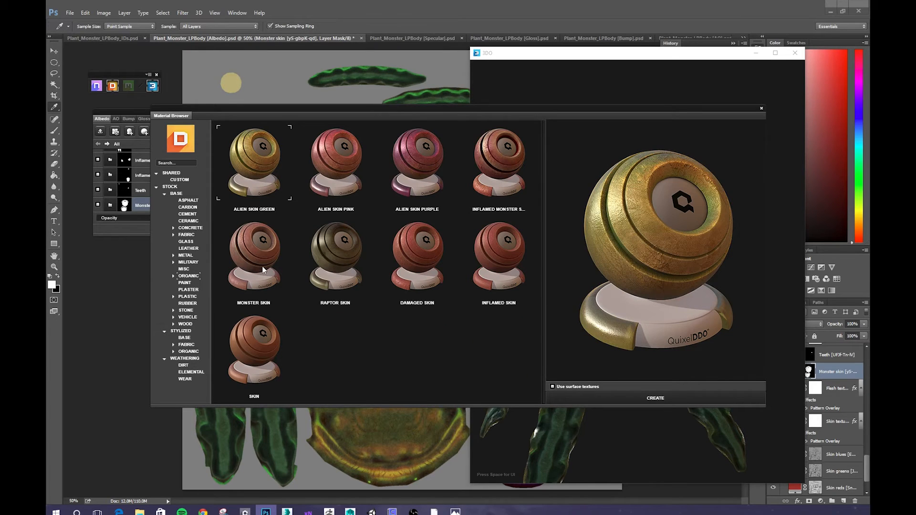
click(636, 398)
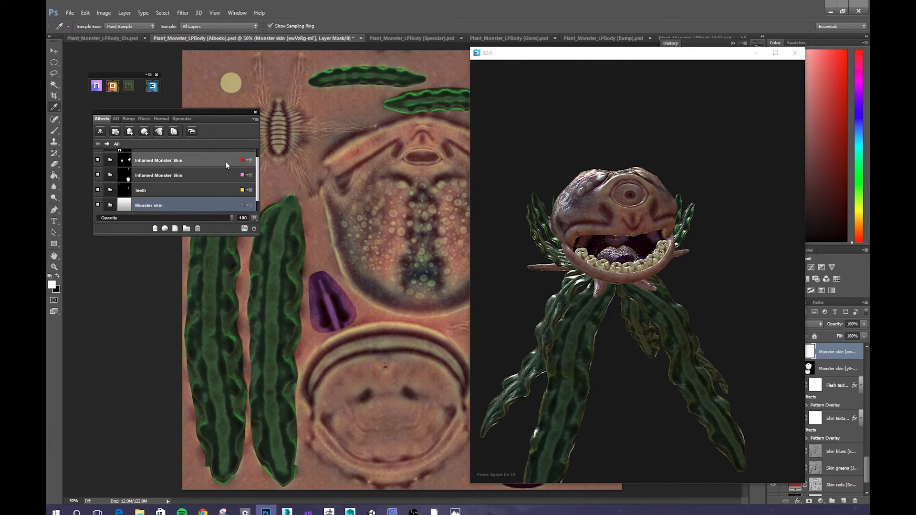
Enlarge the material list, move the blue-ID Monster skin above the new unassigned Monster skin, and inspect the model.
drag(256, 185, 256, 197)
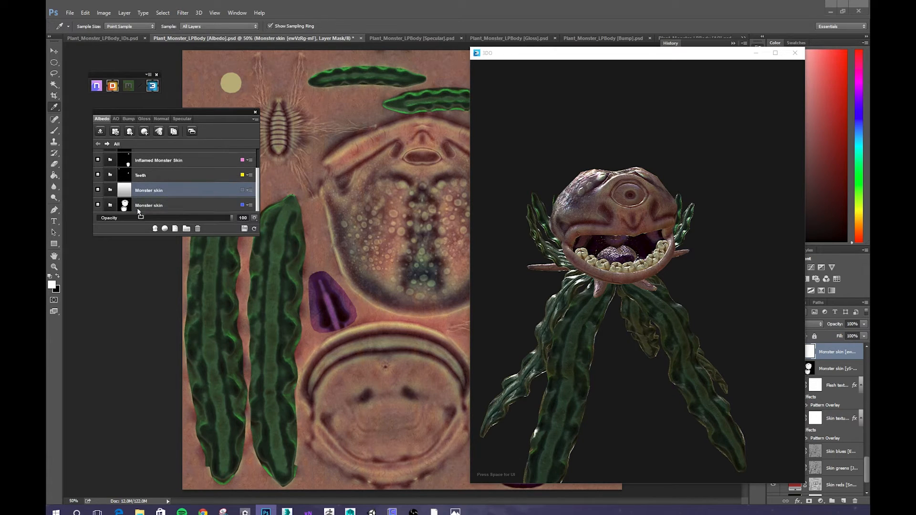
drag(232, 235, 231, 368)
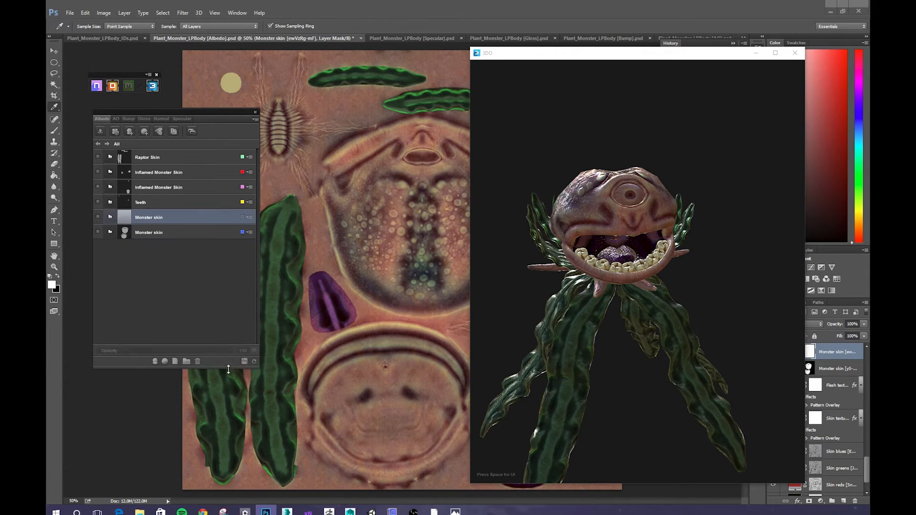
click(176, 232)
drag(177, 223, 179, 212)
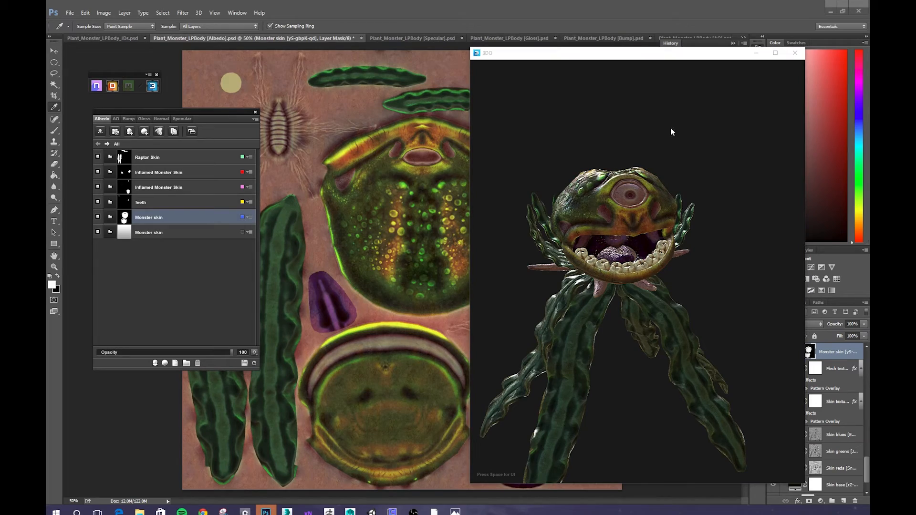
drag(671, 129, 656, 200)
scroll(640, 197, down, 3)
click(158, 217)
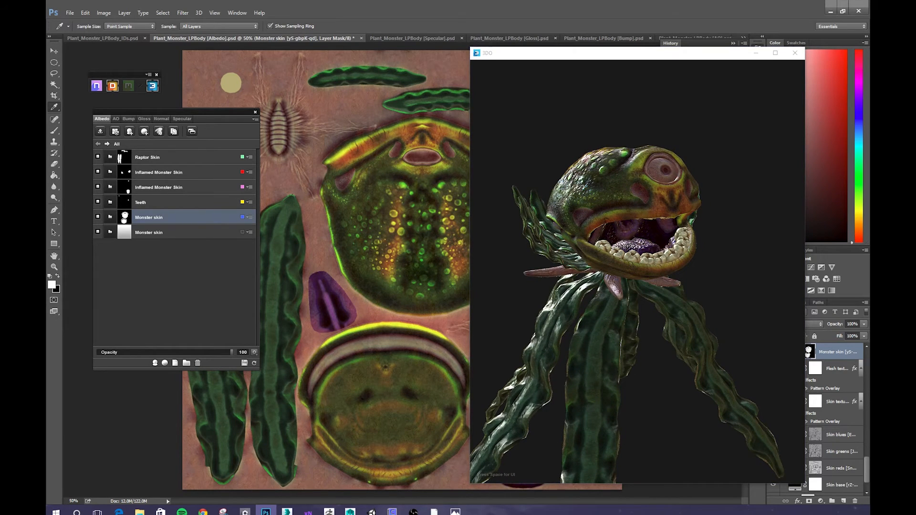
mouse_move(46, 39)
mouse_down()
mouse_move(310, 33)
mouse_move(46, 37)
mouse_up()
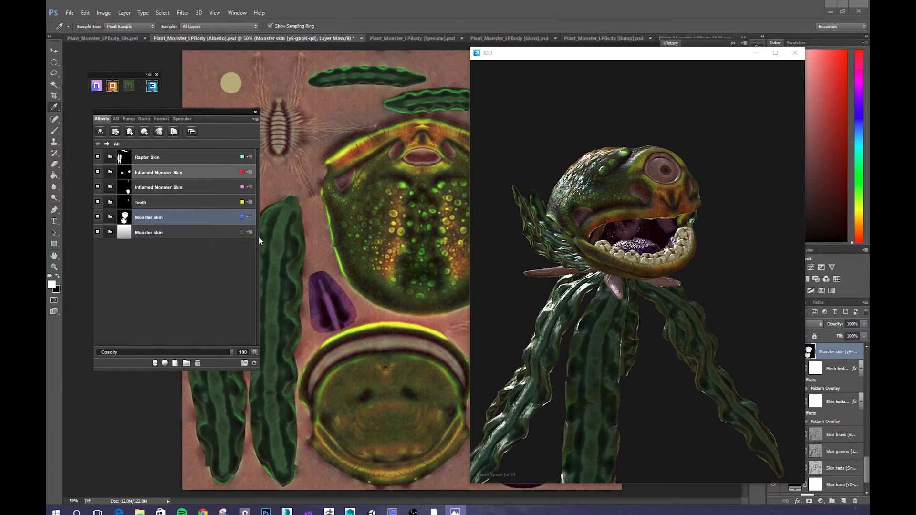
Add the brown Pained Wood Sculpture material from the Wood category and assign it to the pale yellow colour ID.
click(156, 364)
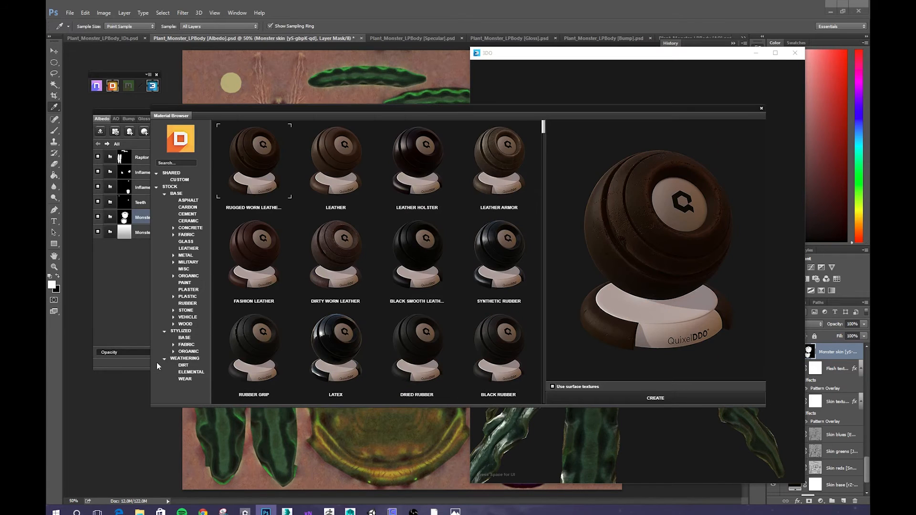
click(188, 325)
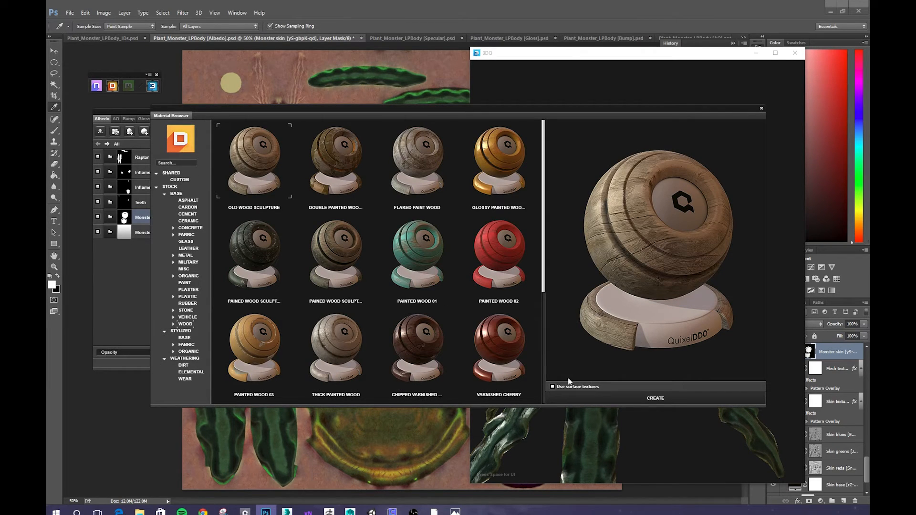
click(325, 251)
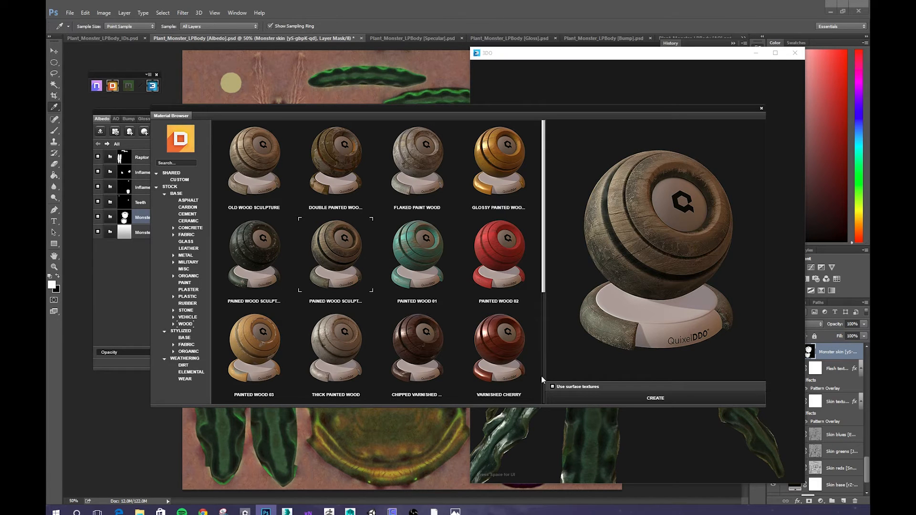
click(631, 396)
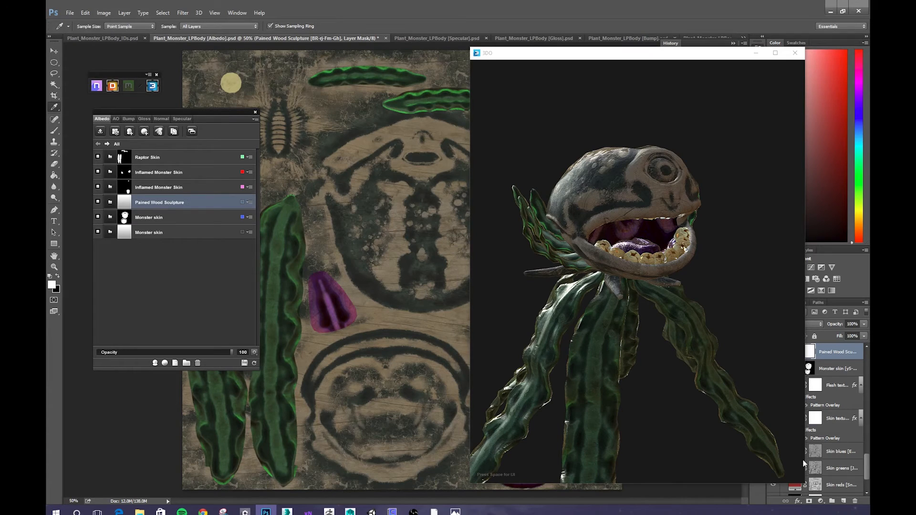
drag(648, 344, 665, 362)
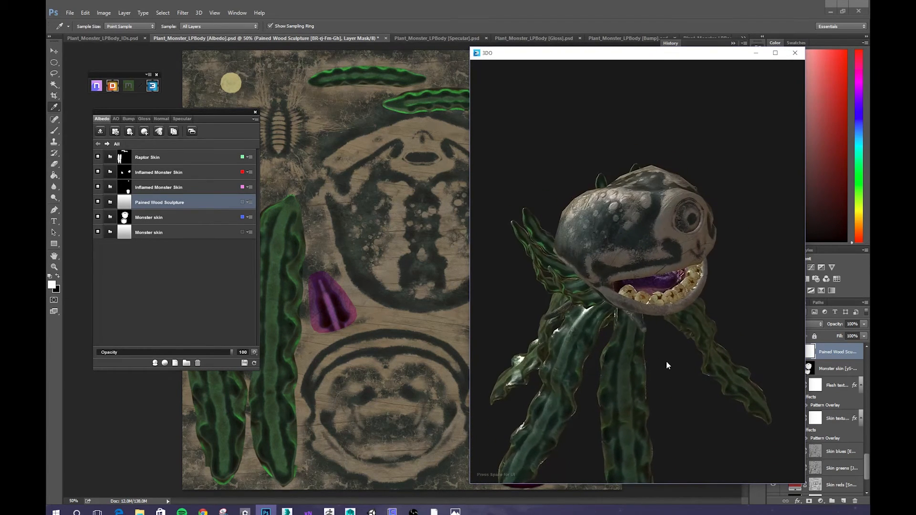
click(243, 203)
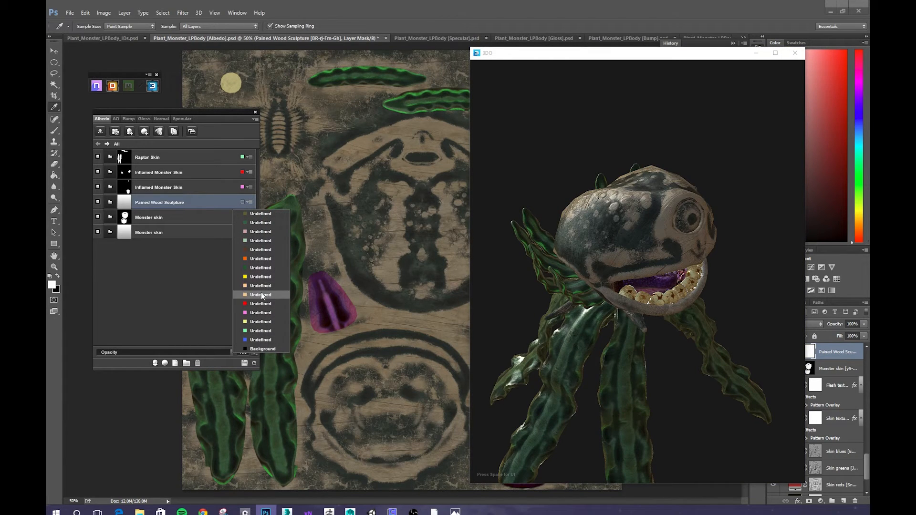
click(260, 322)
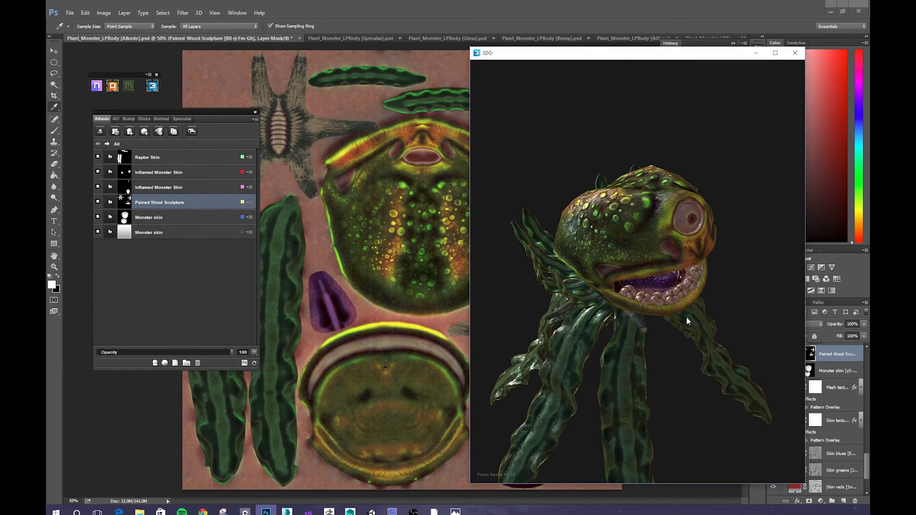
Examine the wood material on the monster's underside and the roots of the tentacles.
drag(686, 316, 581, 198)
scroll(631, 280, up, 5)
scroll(650, 317, down, 5)
scroll(614, 265, up, 10)
scroll(662, 321, down, 10)
scroll(563, 233, down, 5)
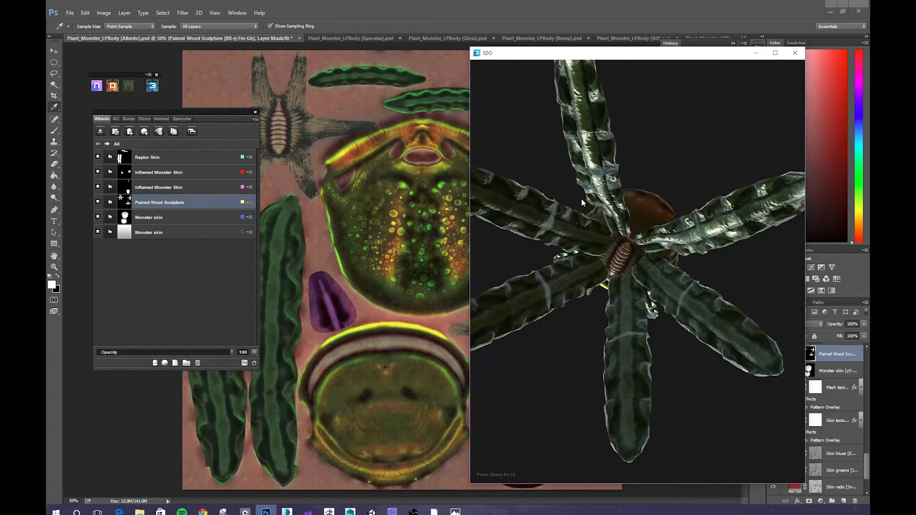
Add the custom Pink Monster Mouth material and assign it to the dark green colour ID of the ribbed underside.
click(102, 287)
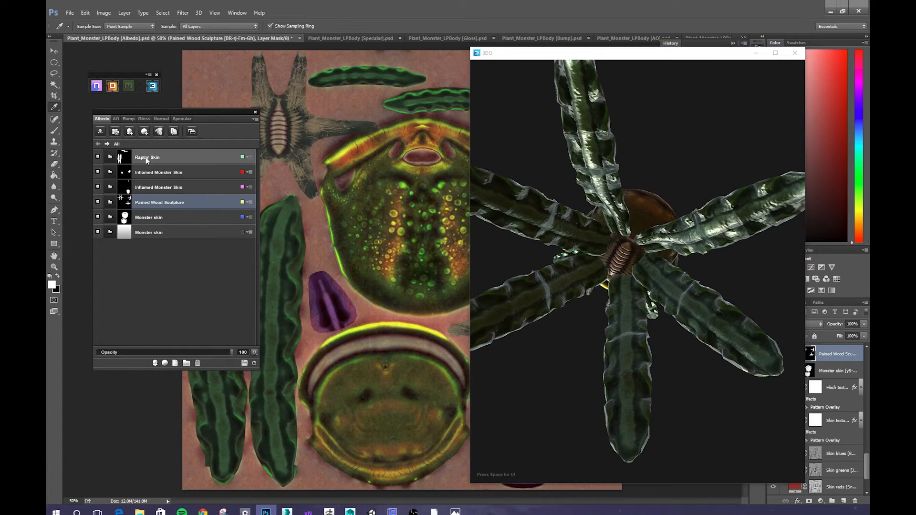
click(155, 363)
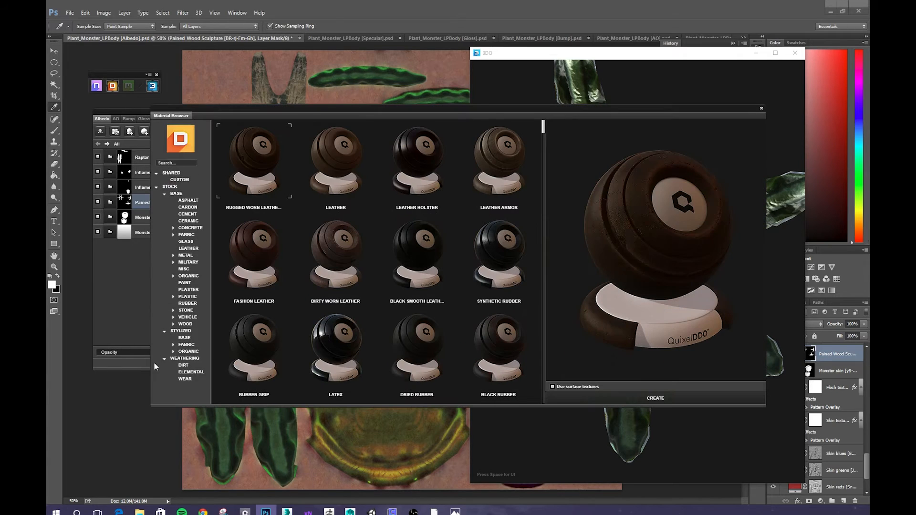
click(185, 179)
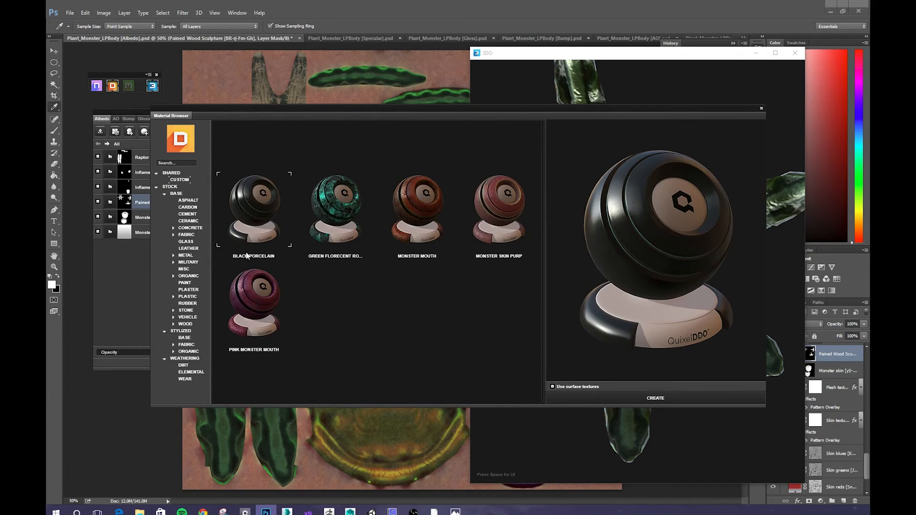
click(260, 308)
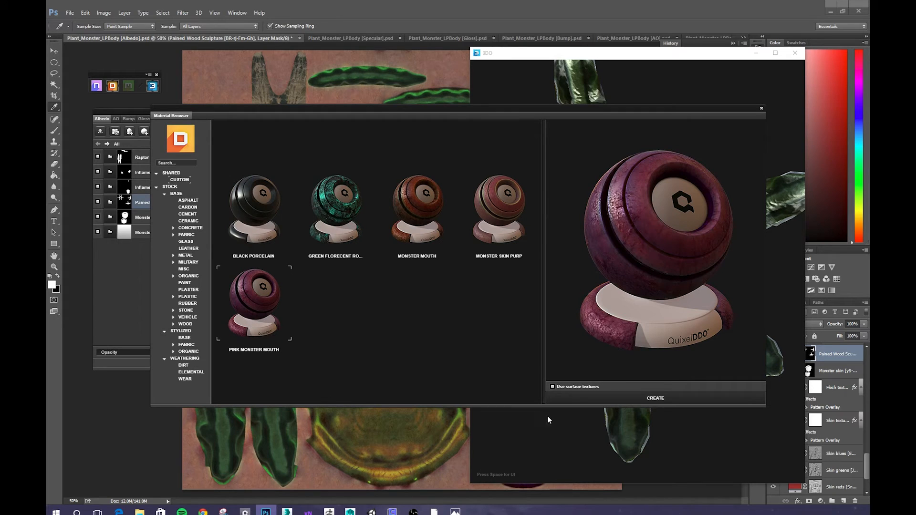
click(602, 398)
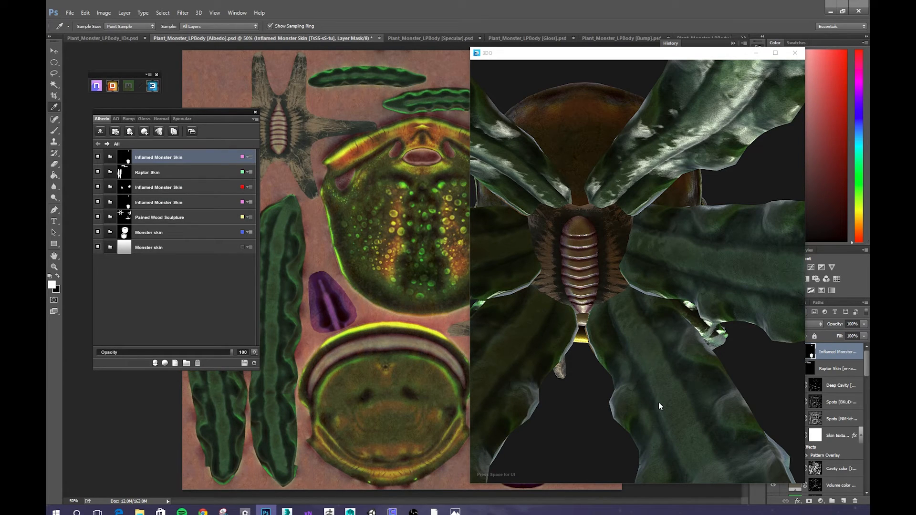
click(248, 157)
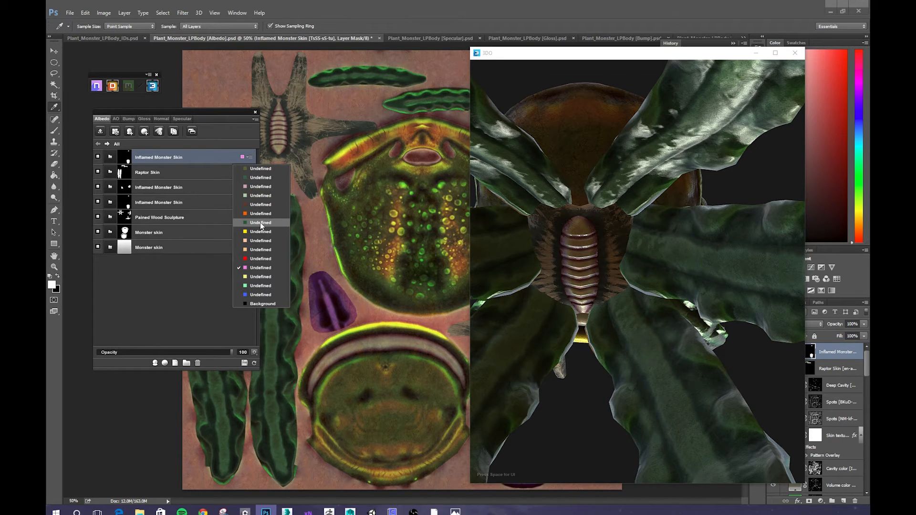
click(260, 222)
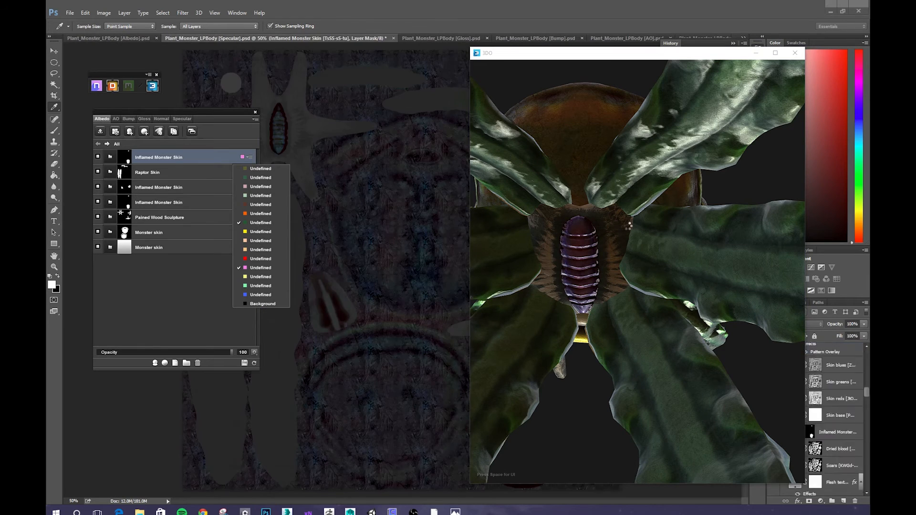
Examine the monster's ribbed underside, face and open mouth on the 3D model.
click(602, 177)
drag(603, 182, 751, 263)
scroll(629, 294, down, 5)
drag(680, 224, 614, 250)
scroll(586, 282, up, 3)
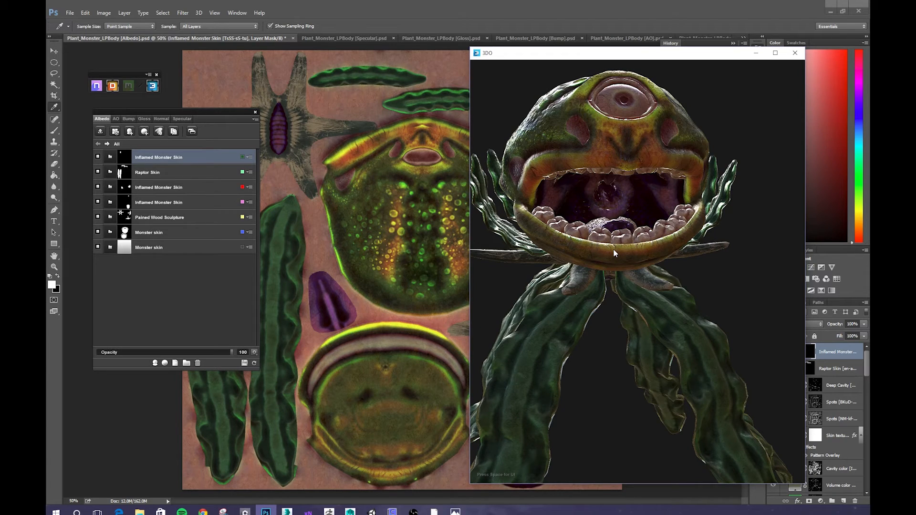
drag(614, 250, 516, 296)
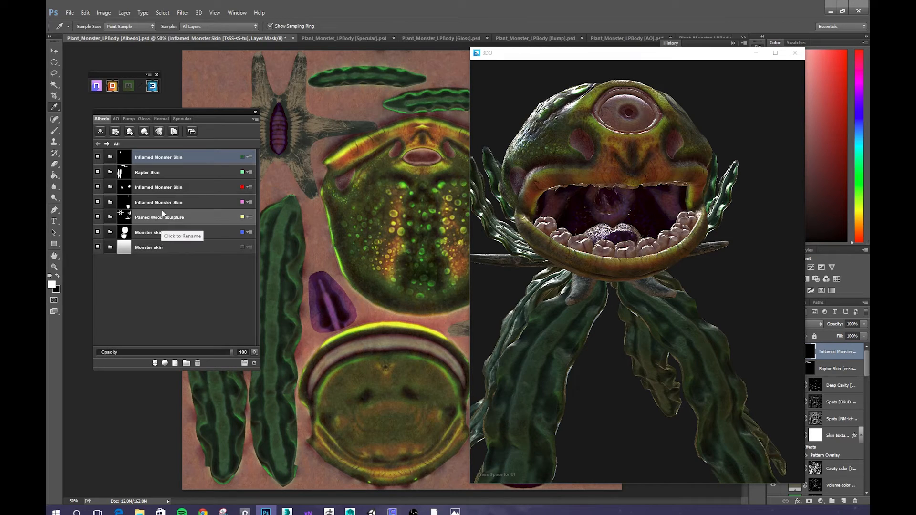
Search the material library for "tee" and add the Teeth material.
click(155, 363)
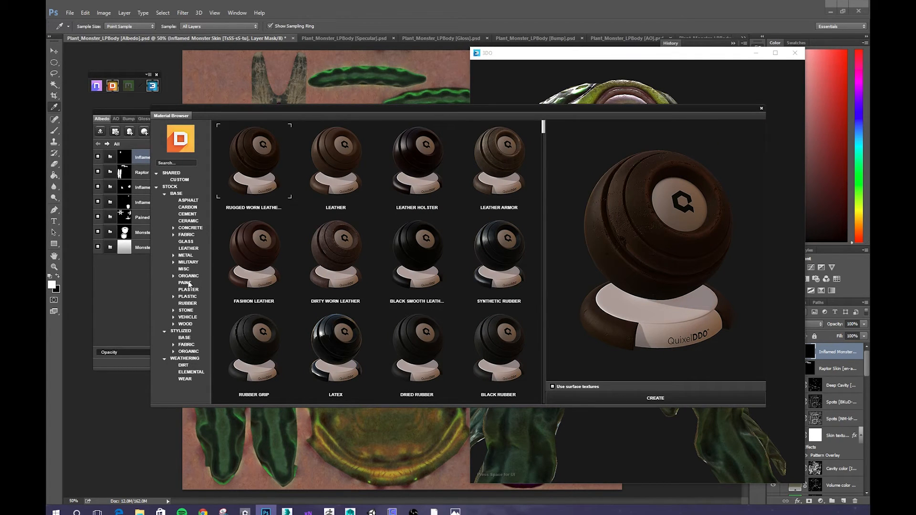
click(193, 163)
text(tee)
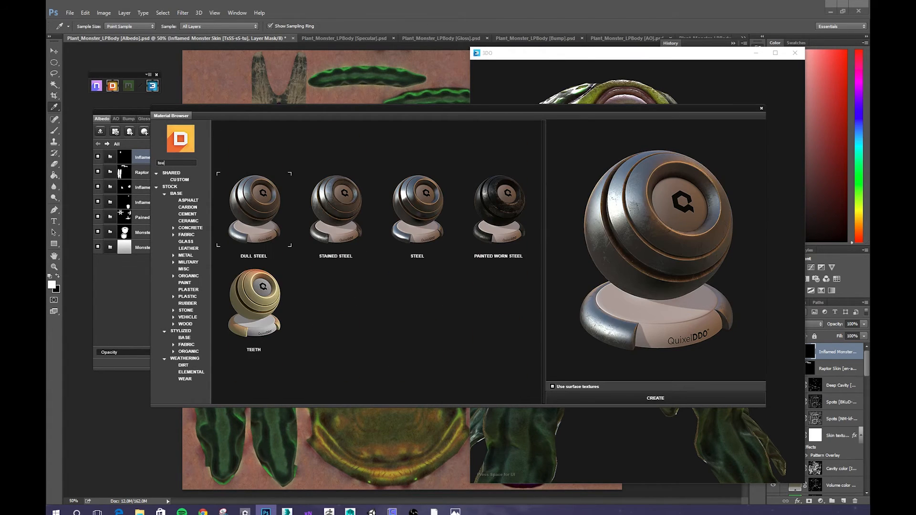
click(247, 314)
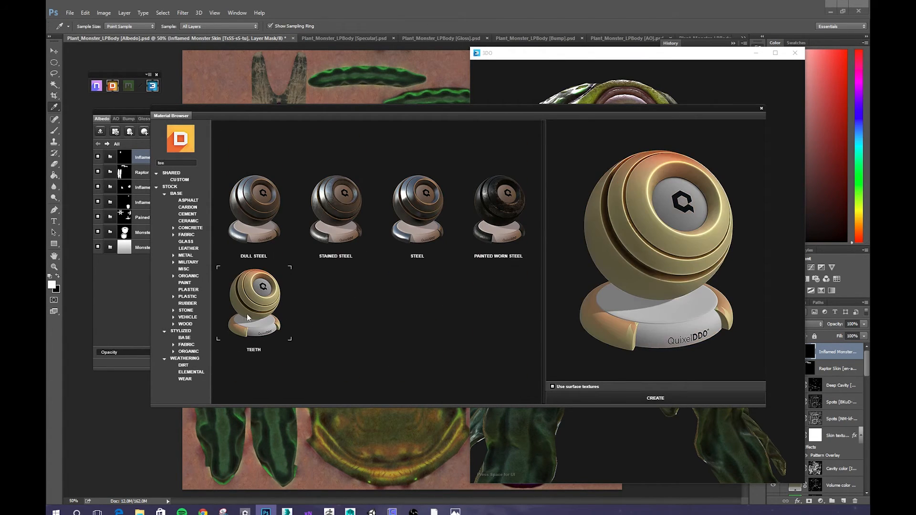
click(657, 399)
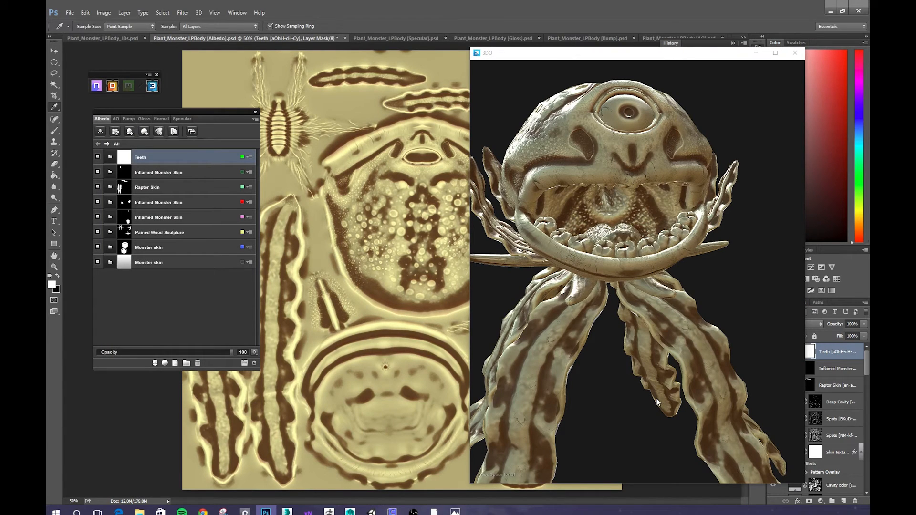
Assign the Teeth material to the yellow colour ID and check the teeth and mouth on the 3D model.
click(248, 157)
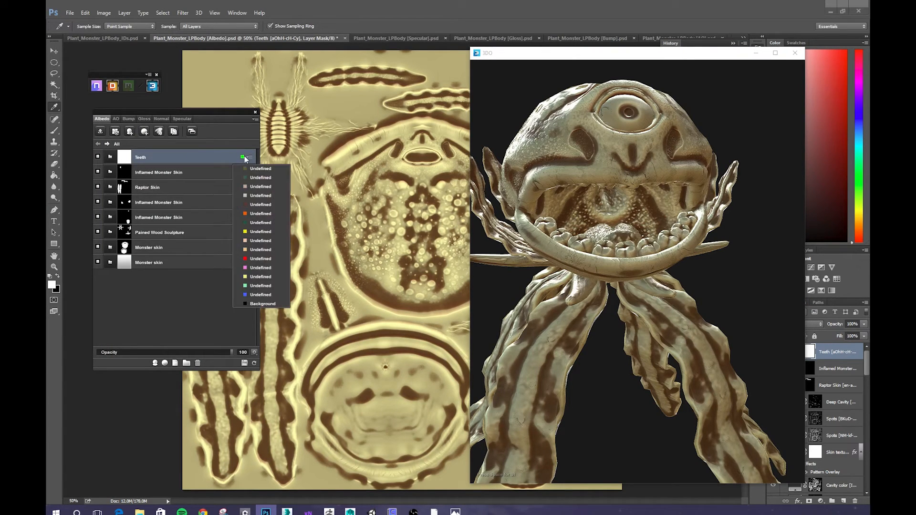
click(262, 232)
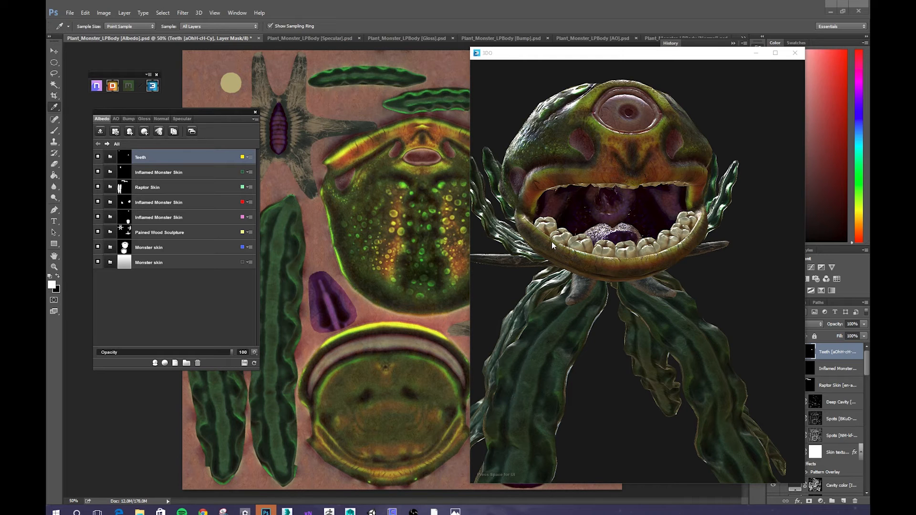
drag(551, 243, 584, 248)
scroll(584, 248, up, 4)
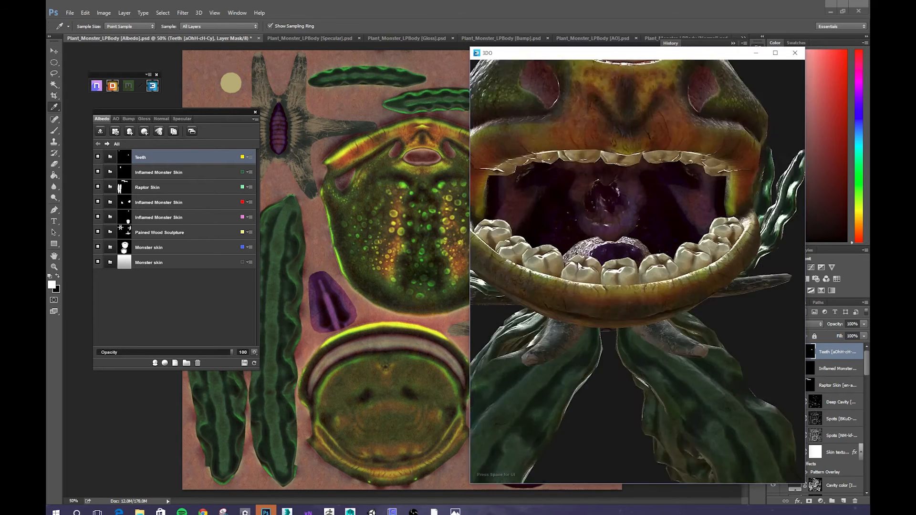
scroll(587, 249, down, 7)
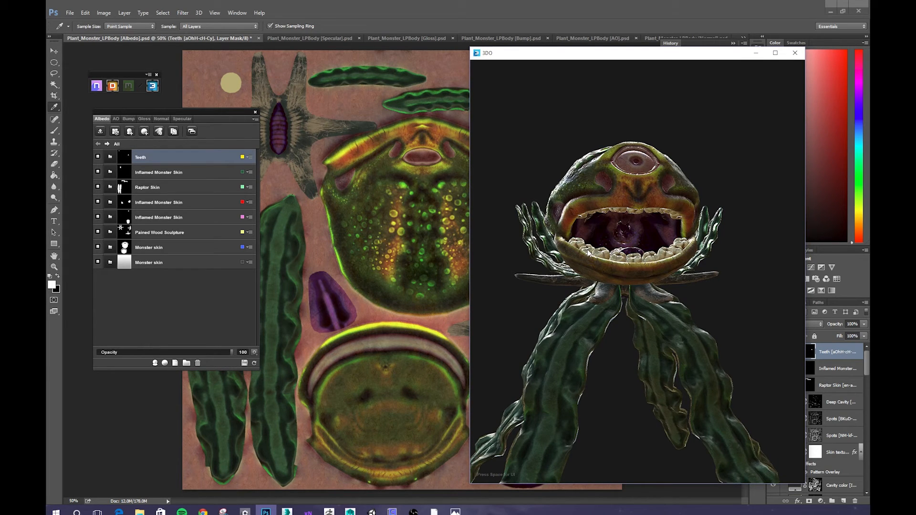
scroll(634, 269, up, 8)
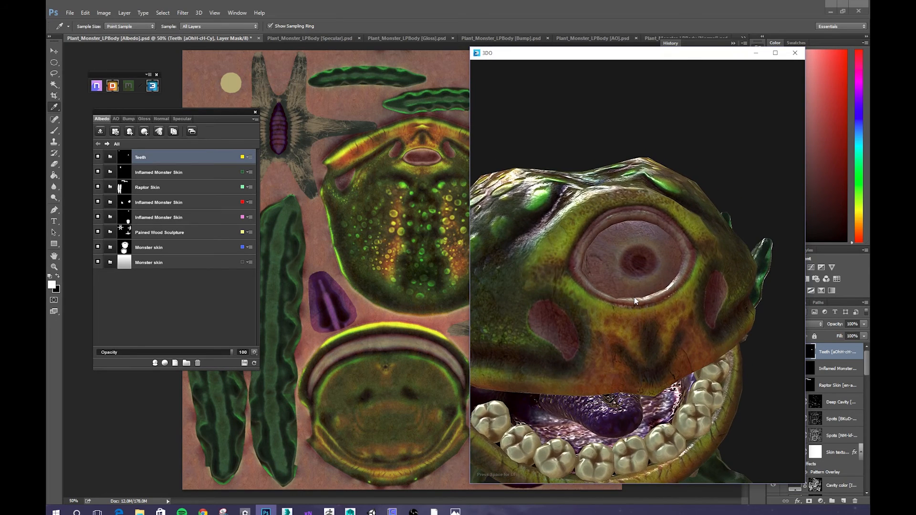
Add the stock Latex material on top of the Teeth material.
click(184, 158)
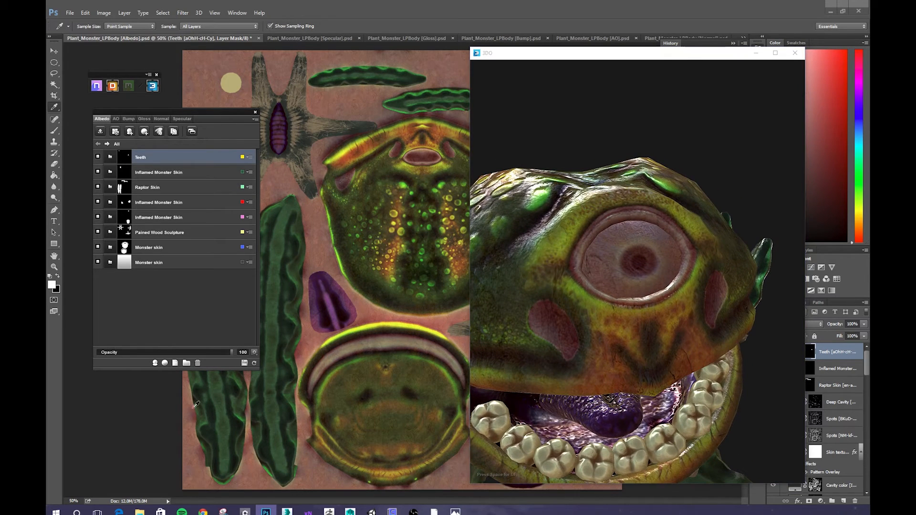
click(155, 363)
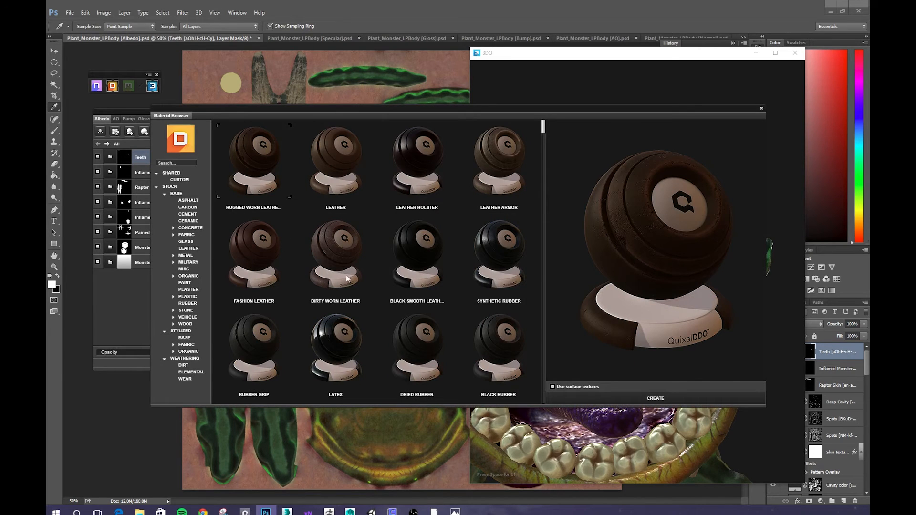
click(494, 259)
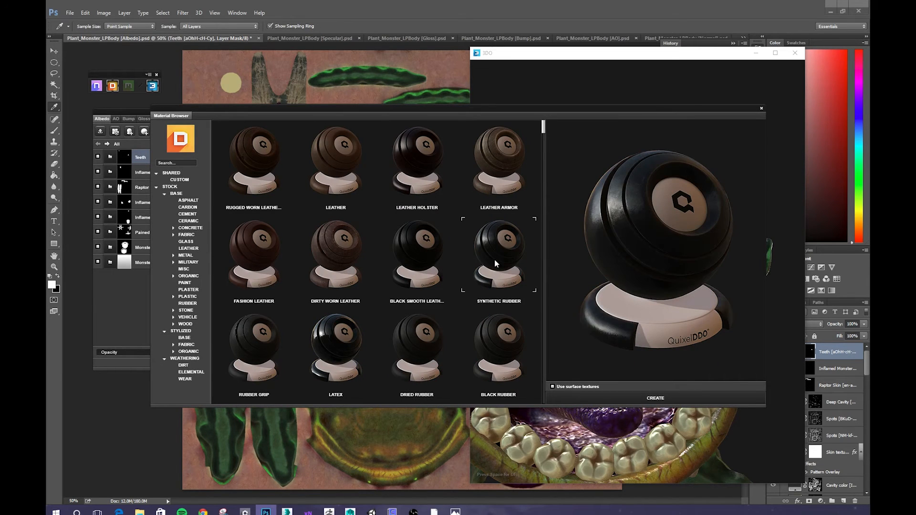
click(334, 354)
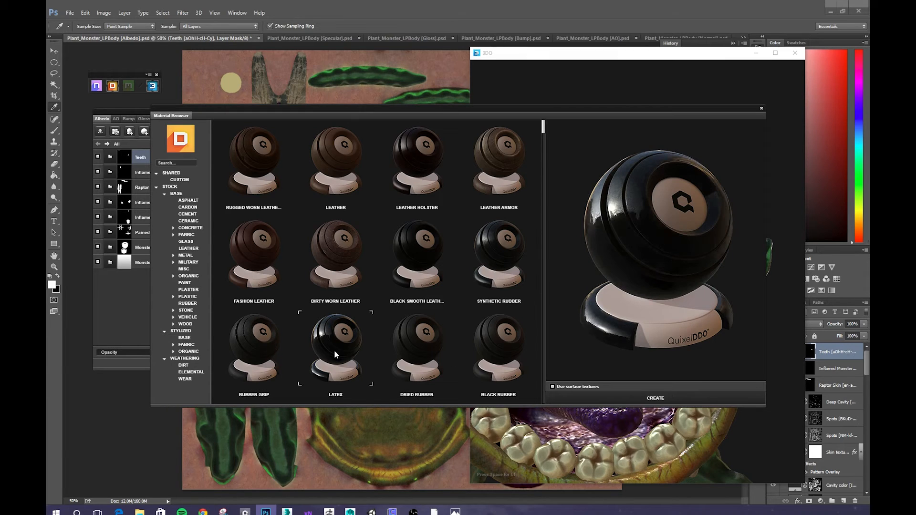
click(651, 400)
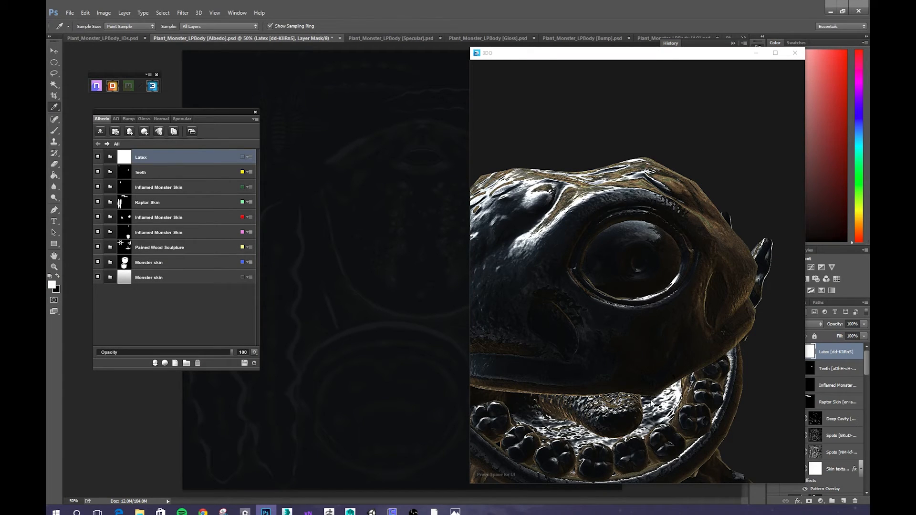
Consult the colour ID map and assign the Latex material to the tan colour ID of the eyeball.
drag(639, 229, 653, 281)
scroll(696, 212, down, 5)
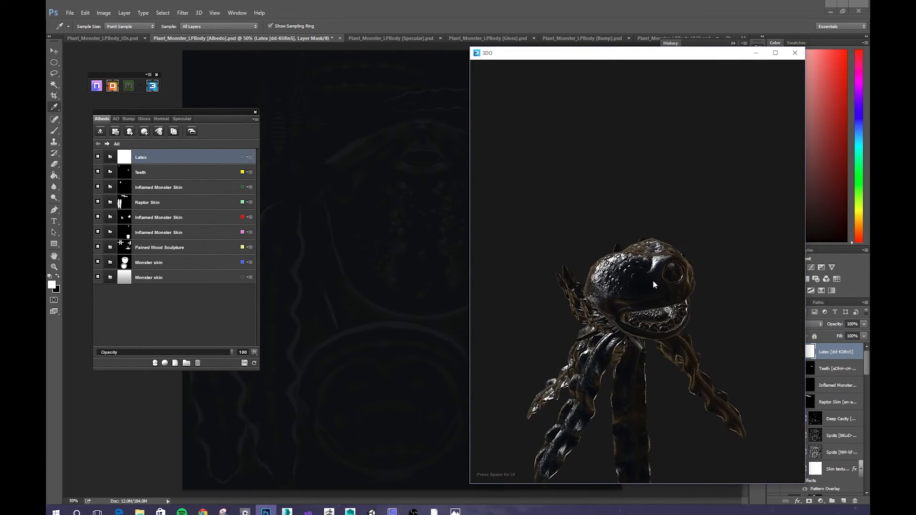
click(228, 169)
drag(46, 22, 161, 26)
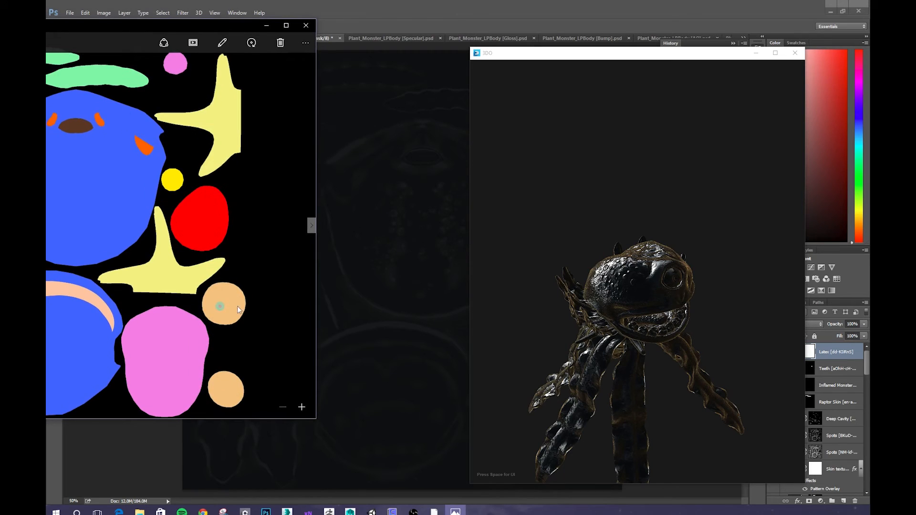
drag(222, 27, 45, 15)
click(243, 157)
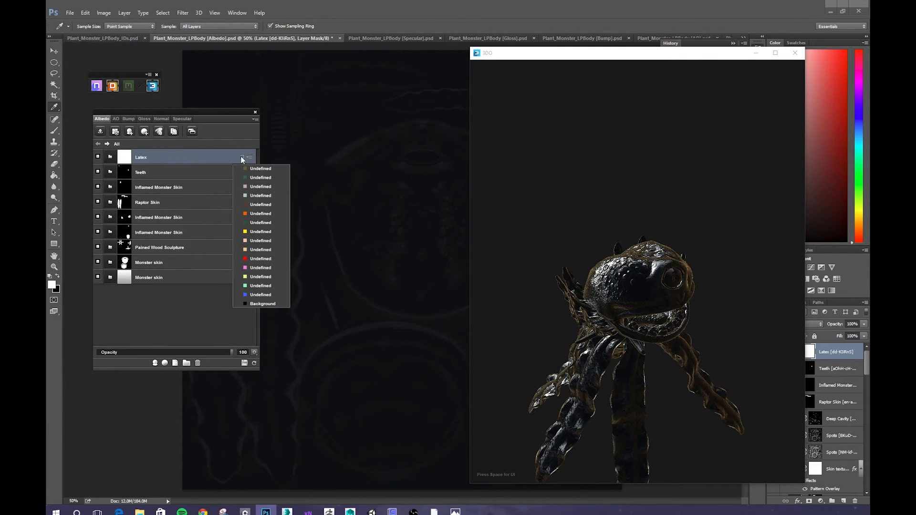
click(279, 248)
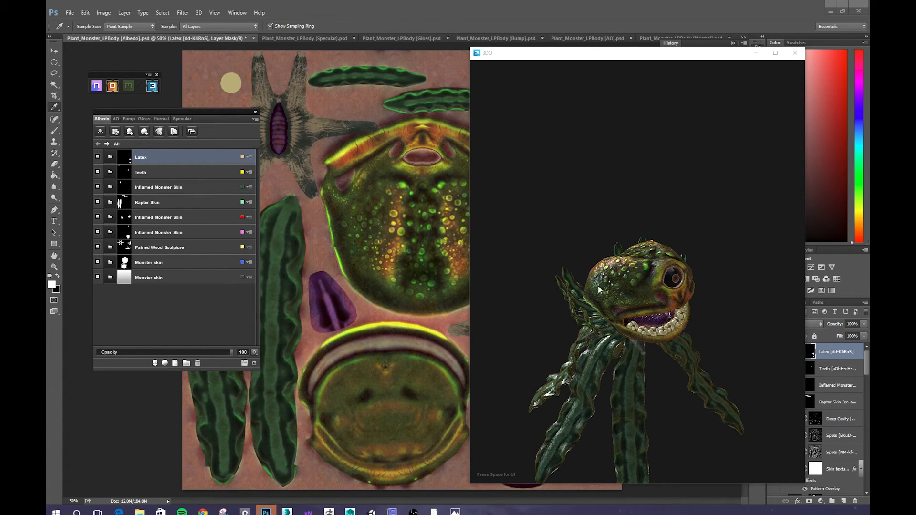
Examine the glossy latex eyeball and the monster's face from several angles on the 3D model.
drag(700, 336, 582, 271)
scroll(628, 270, up, 3)
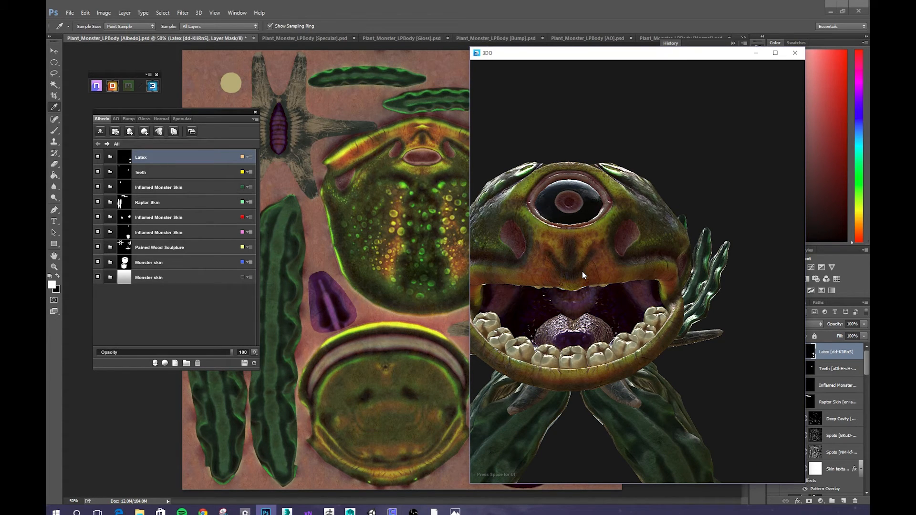
scroll(582, 271, up, 3)
drag(582, 271, 741, 236)
scroll(679, 268, down, 6)
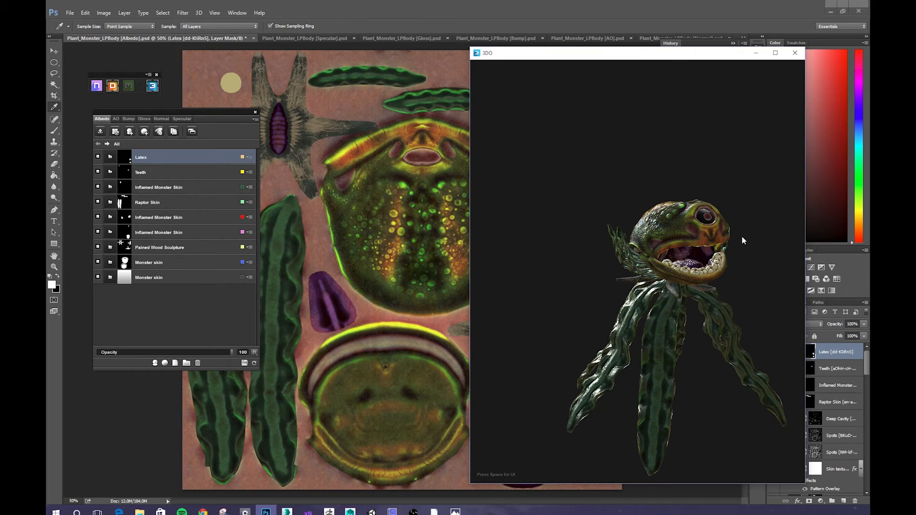
drag(741, 235, 711, 242)
scroll(710, 243, up, 5)
Add a second Latex material and assign it to the pale grey-green colour ID of the iris.
click(155, 364)
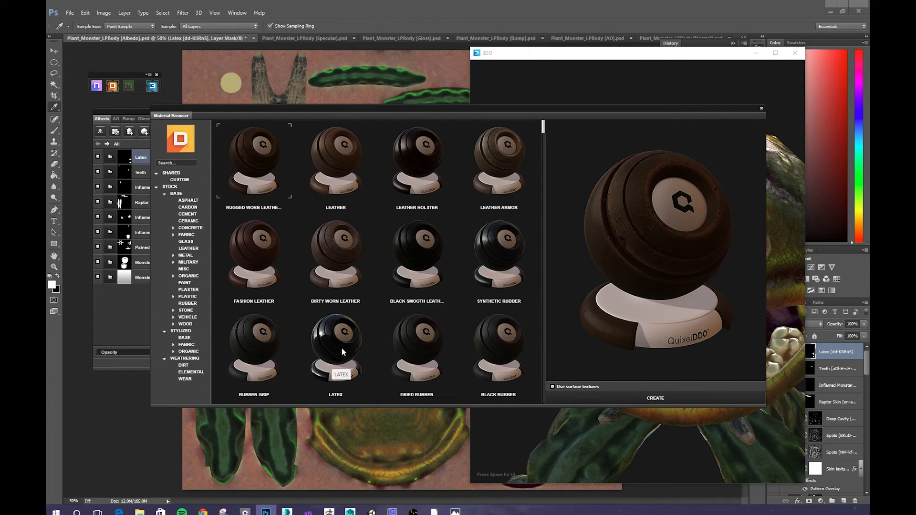
click(341, 351)
click(669, 399)
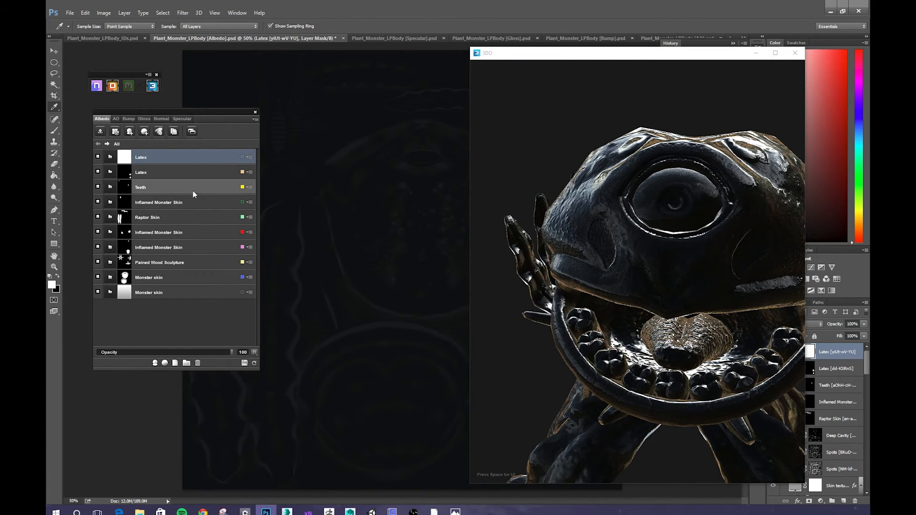
click(243, 157)
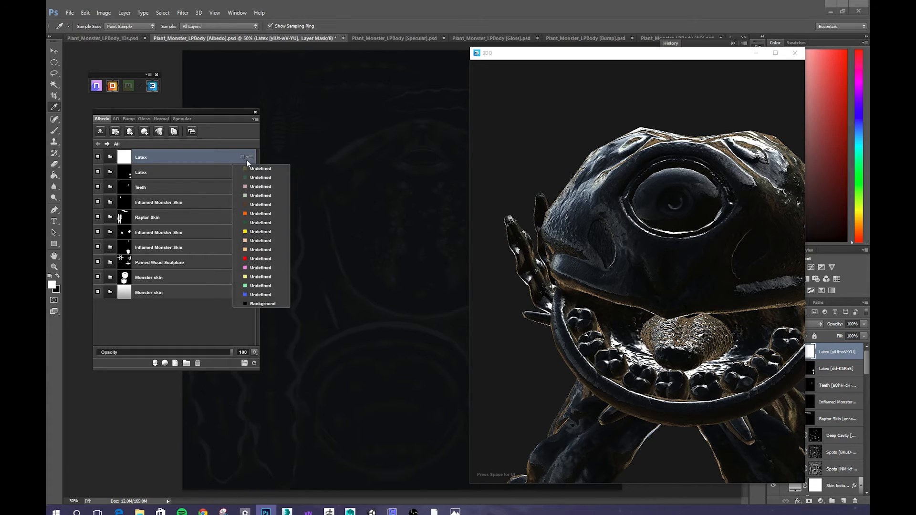
click(273, 194)
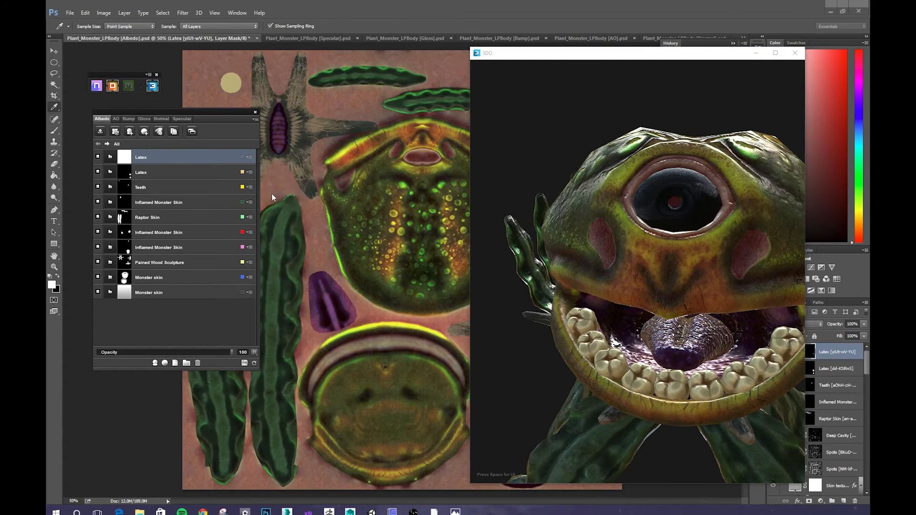
Set the colour of the Black Rubber layer in the new iris Latex material to white, ffffff.
click(114, 155)
click(141, 171)
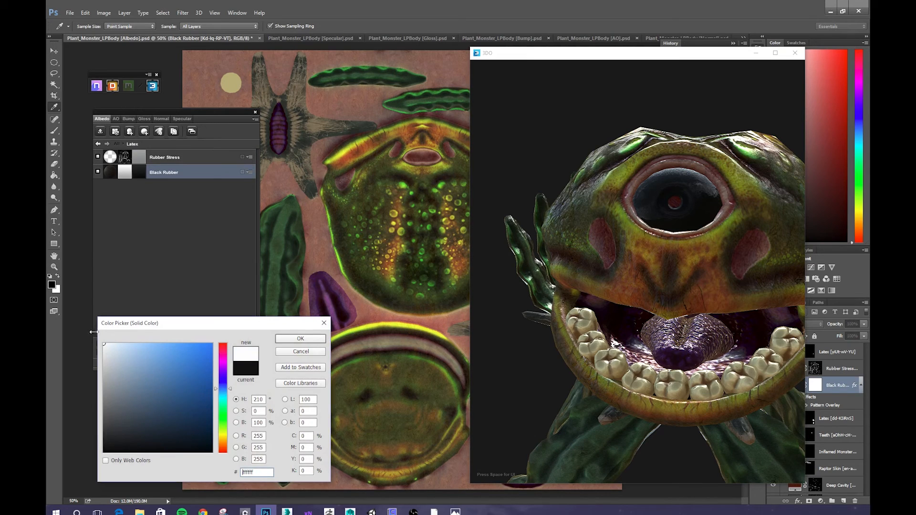
click(300, 339)
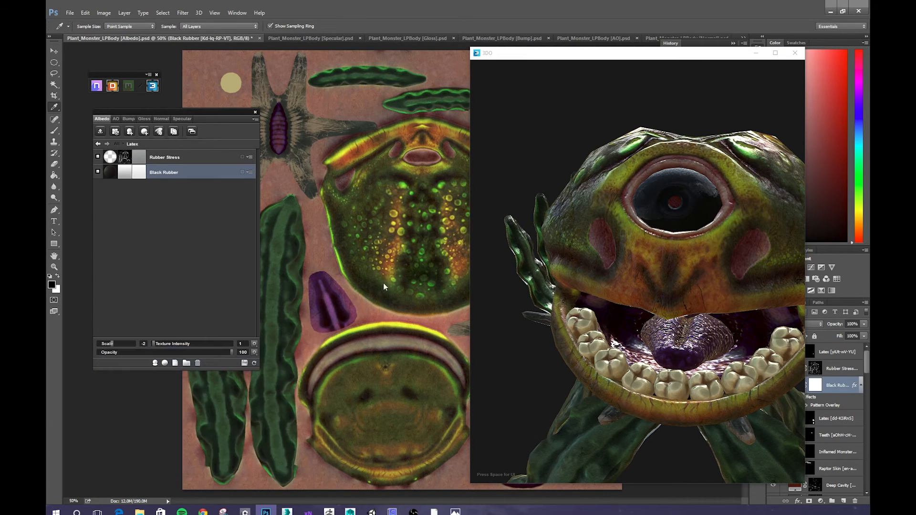
click(548, 233)
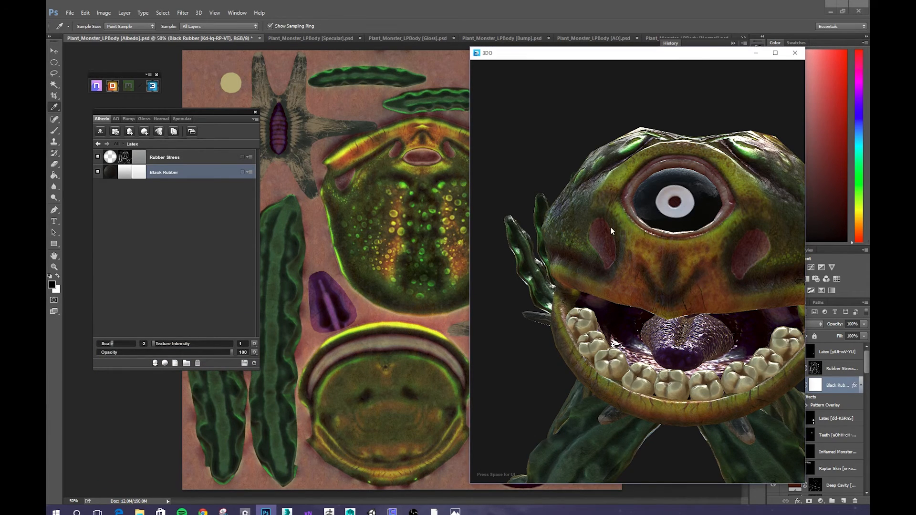
Examine the white iris up close and the whole monster from the front, side and back on the 3D model.
scroll(611, 227, down, 5)
scroll(573, 227, up, 8)
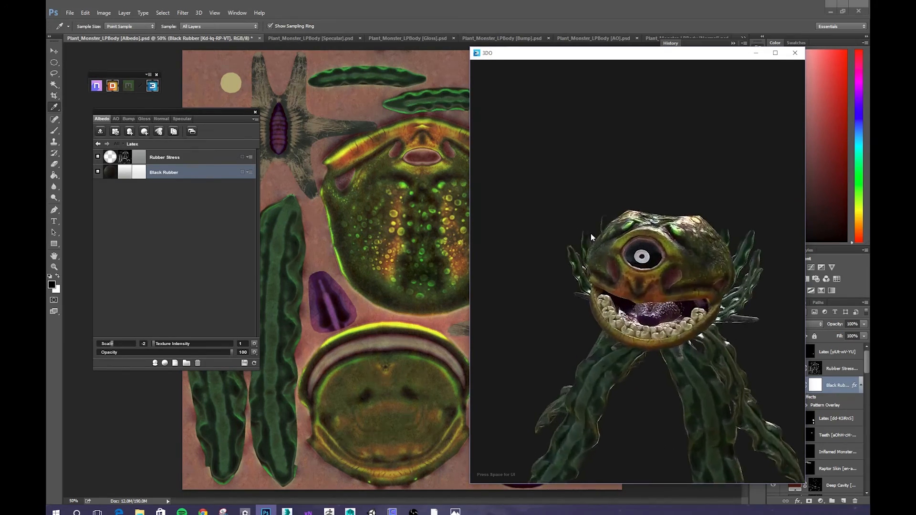
scroll(579, 246, down, 8)
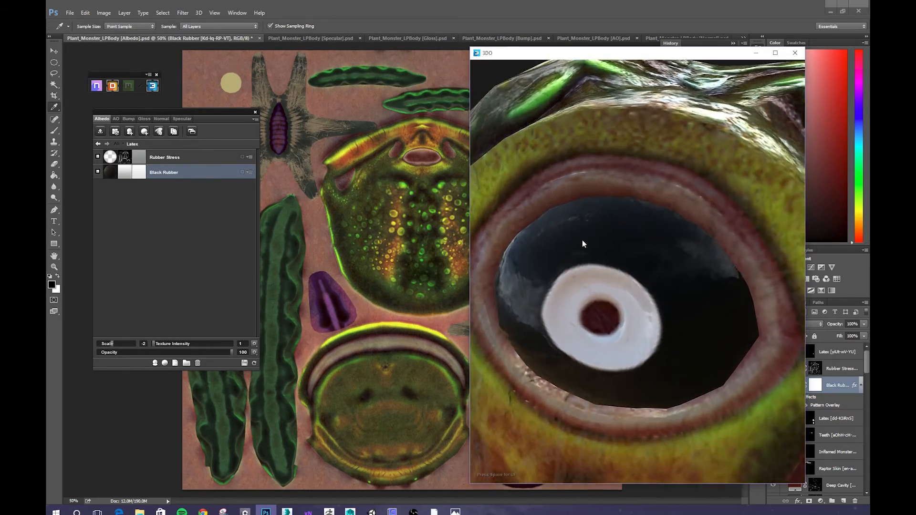
scroll(598, 241, down, 8)
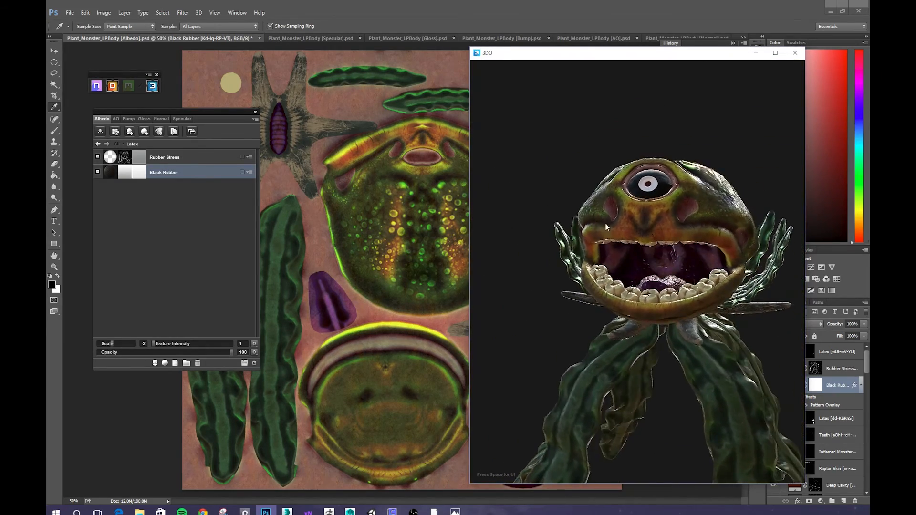
drag(702, 269, 849, 315)
scroll(735, 278, up, 8)
scroll(772, 287, down, 6)
scroll(832, 310, down, 1)
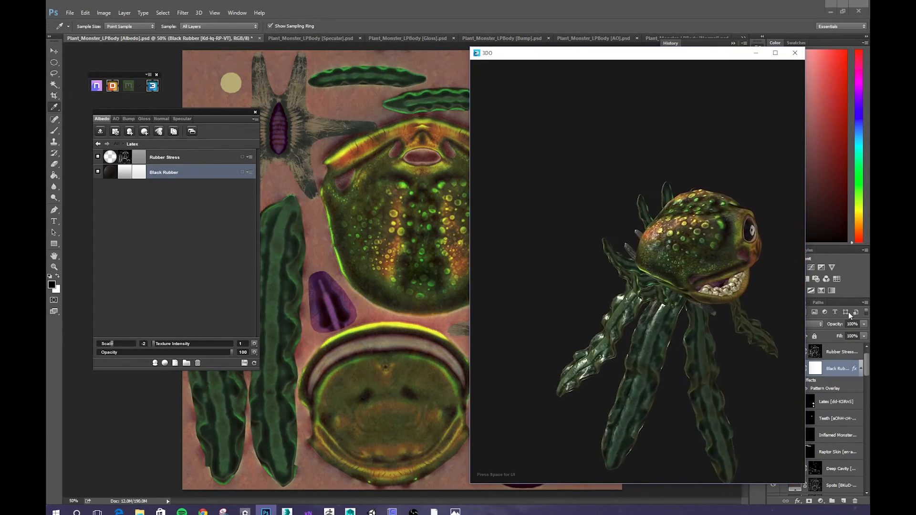
drag(647, 328, 537, 256)
drag(790, 345, 593, 384)
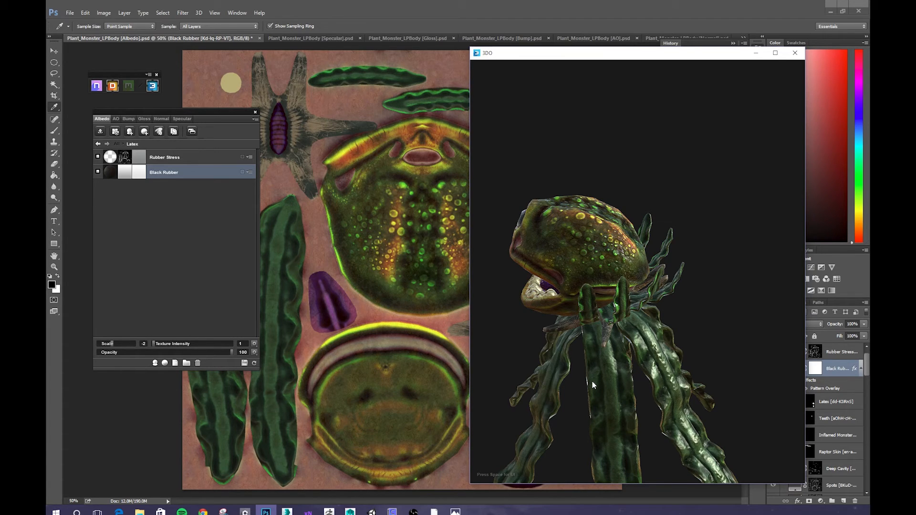
Open the layers of the Monster skin material on the blue colour ID and check the Skin base colour.
click(99, 144)
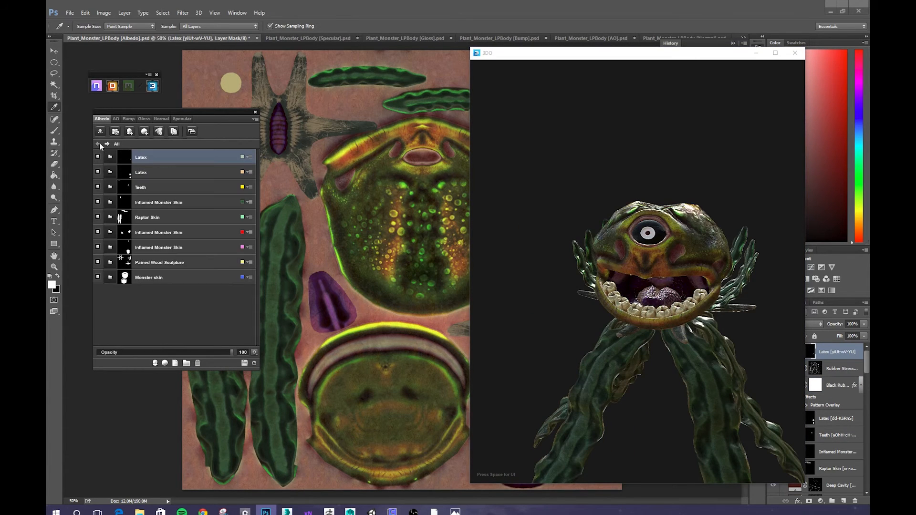
click(110, 277)
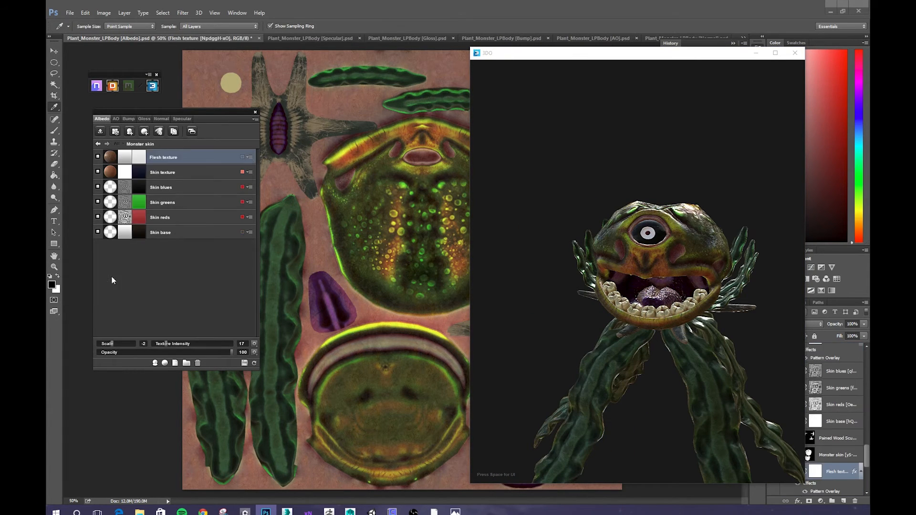
double_click(136, 230)
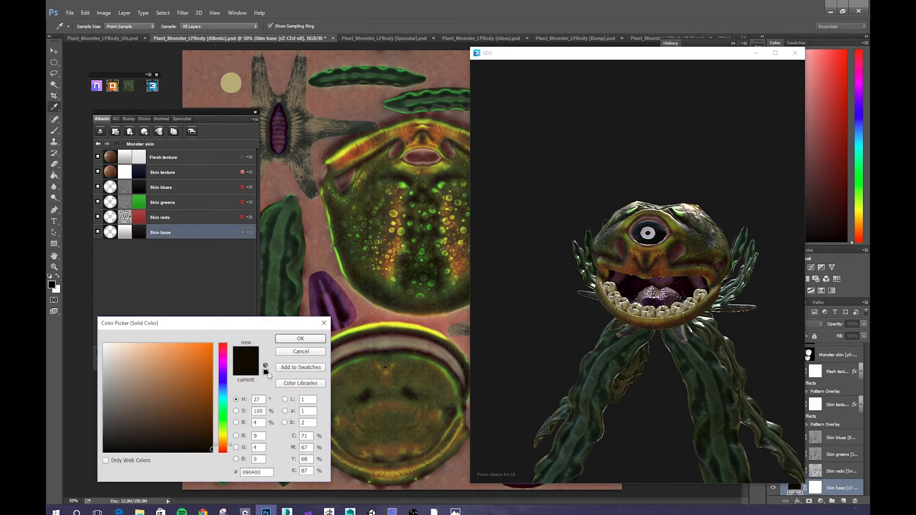
click(285, 338)
Try the dark red 180505 as the colour of the Monster skin's Skin reds layer.
click(138, 216)
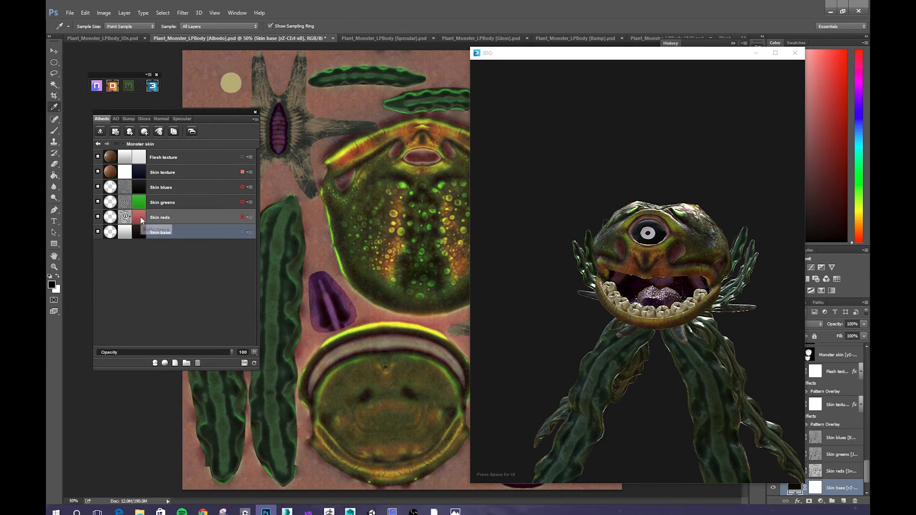
double_click(138, 216)
drag(184, 432, 189, 442)
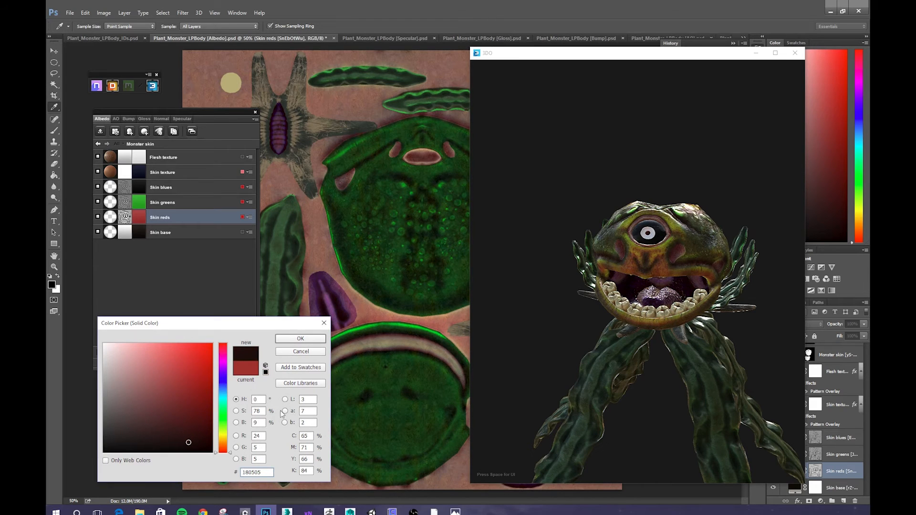
click(293, 355)
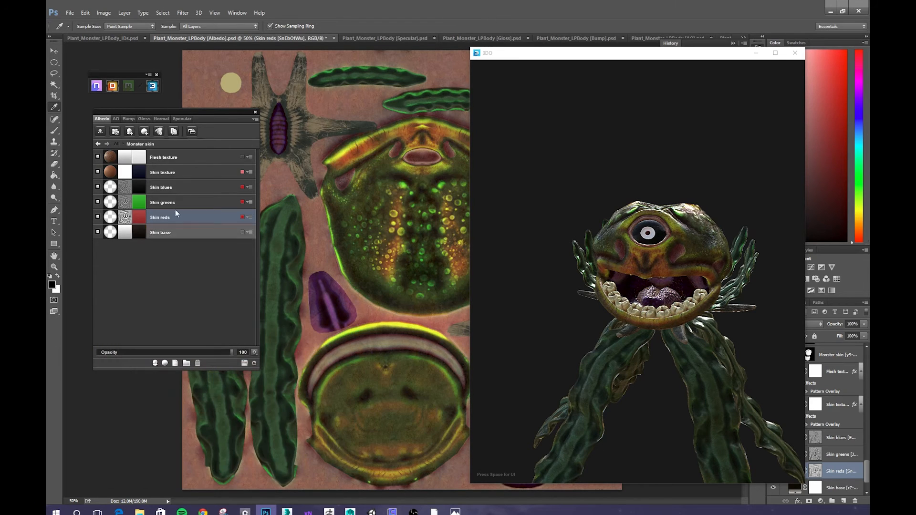
Try the grey 656363 as the colour of the Monster skin's Flesh texture layer and check it on the 3D model.
click(139, 154)
double_click(140, 156)
drag(125, 417, 101, 424)
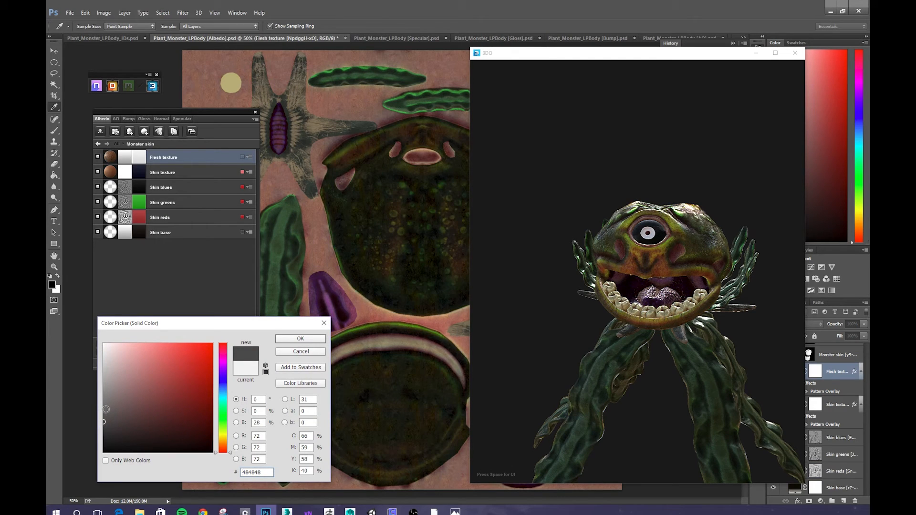
click(105, 409)
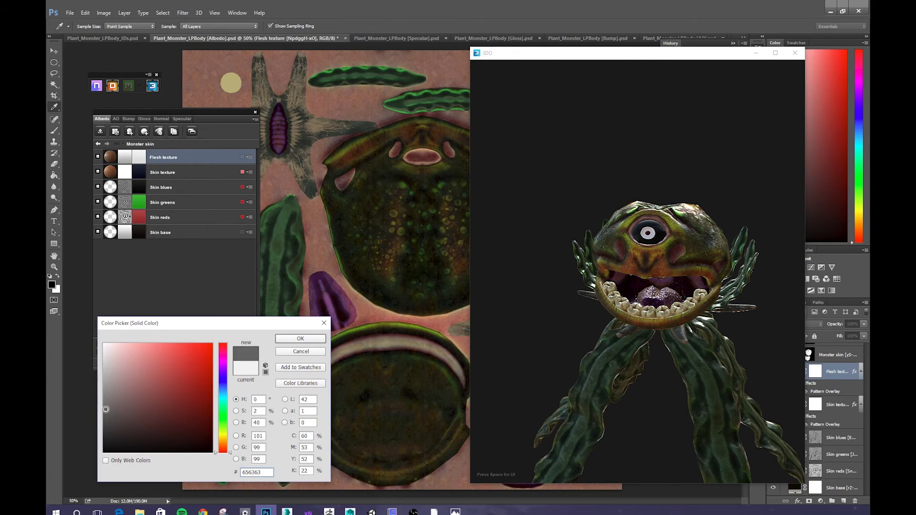
click(300, 339)
click(534, 265)
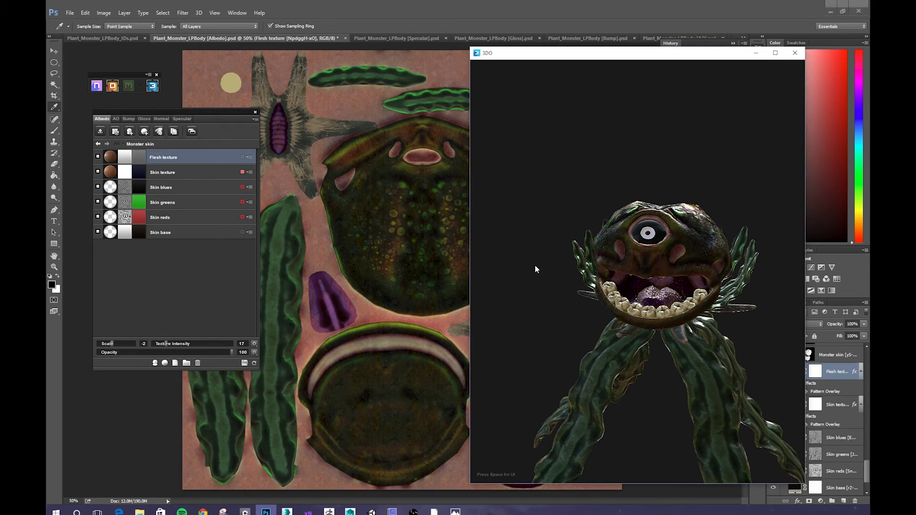
drag(528, 253, 483, 253)
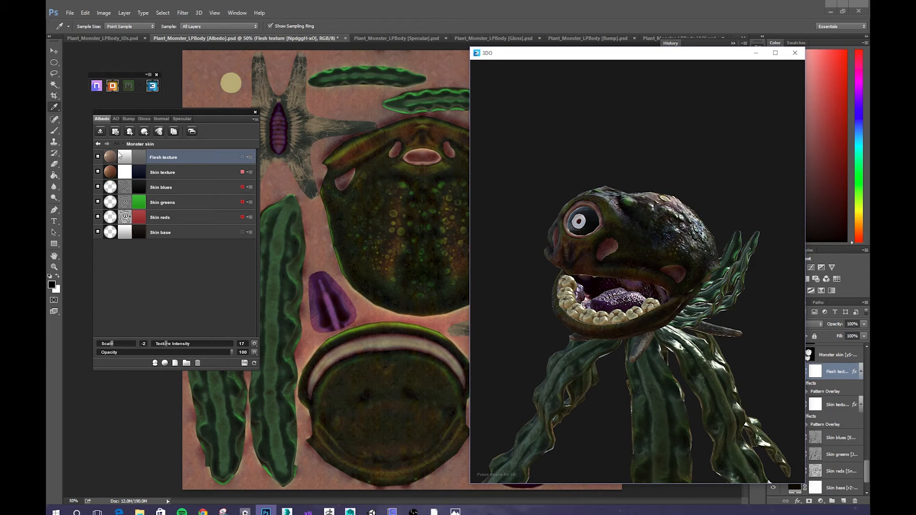
Set the Monster skin's Flesh texture layer to a lighter grey and check the body from the front and side.
click(141, 163)
drag(106, 391, 109, 379)
click(300, 339)
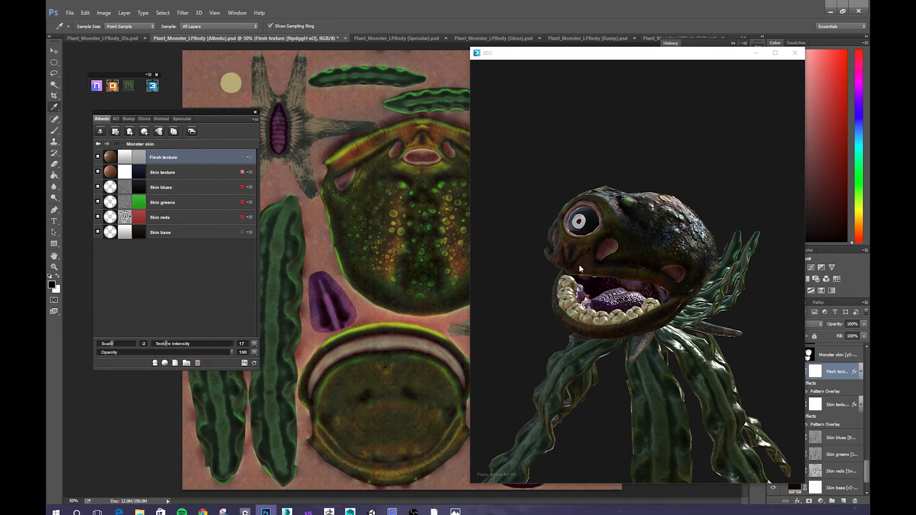
drag(576, 258, 673, 291)
scroll(667, 257, down, 5)
scroll(673, 291, up, 5)
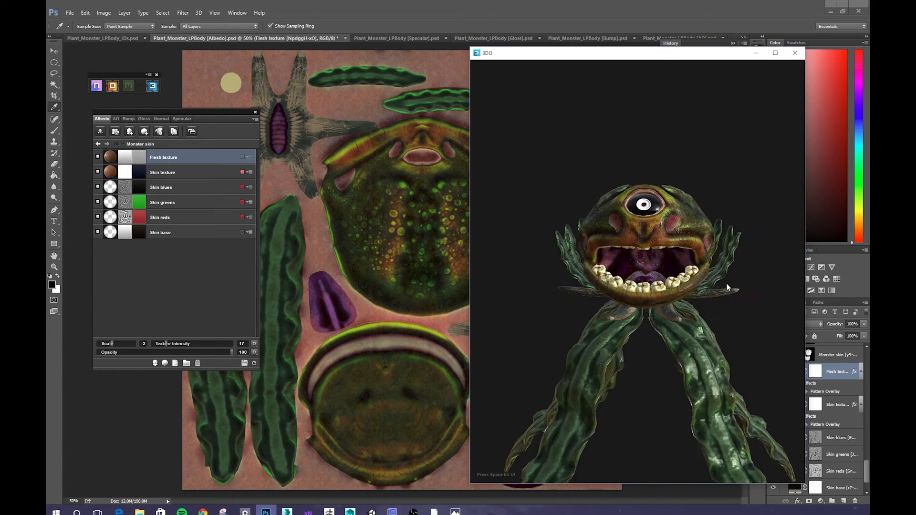
drag(728, 286, 735, 284)
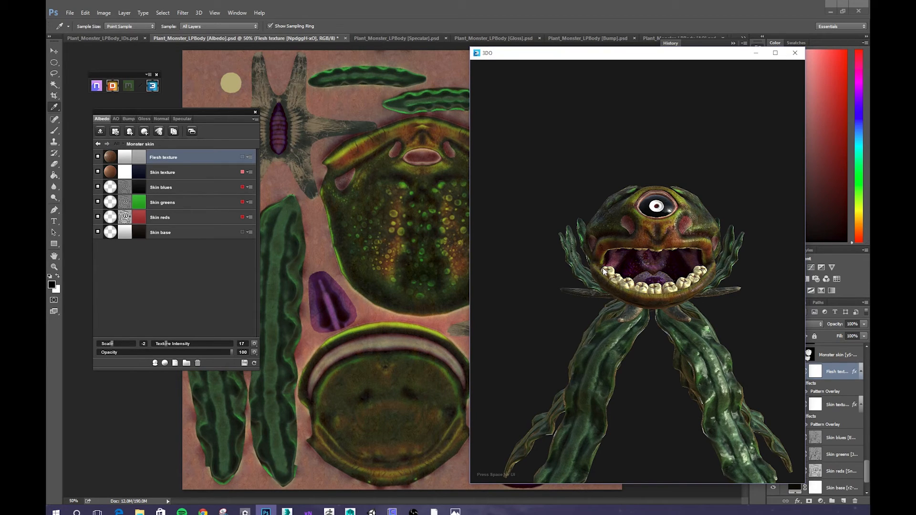
Set the upper beige Color fill layer of the Teeth material to bba475 and move the 3D preview off the texture map.
click(117, 144)
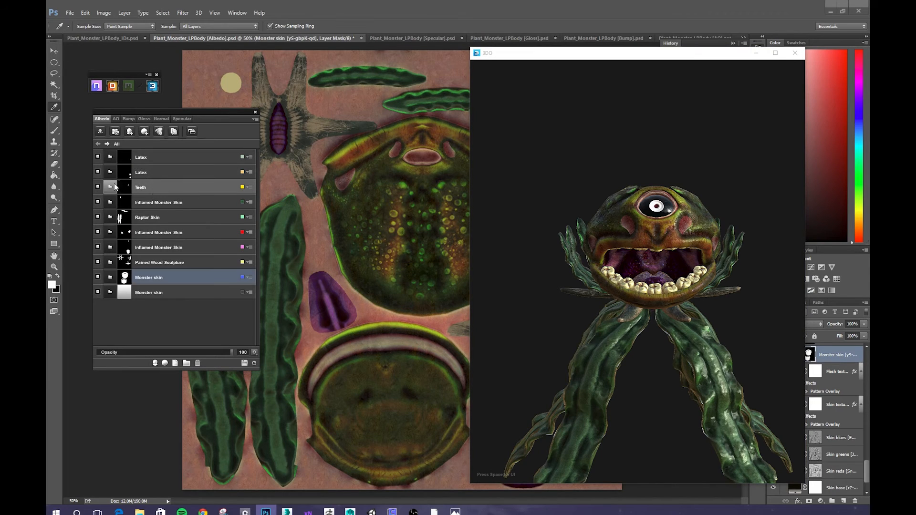
click(115, 186)
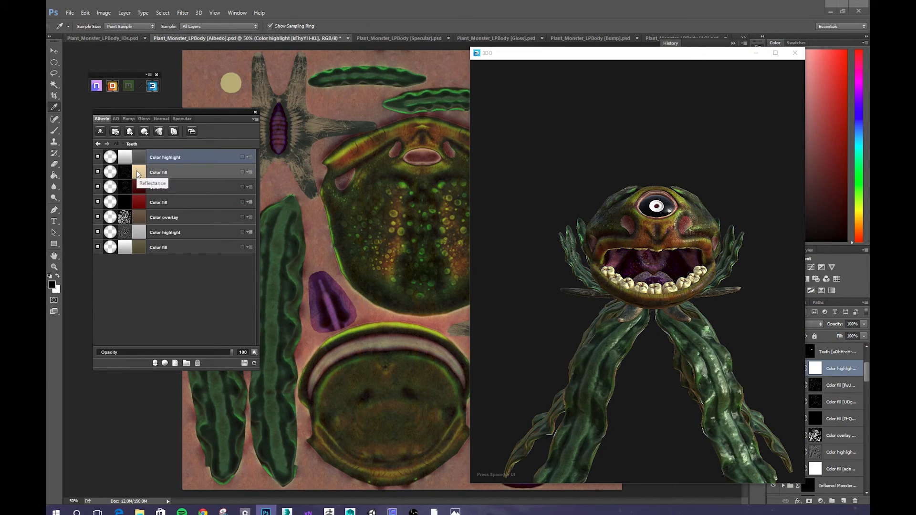
click(137, 170)
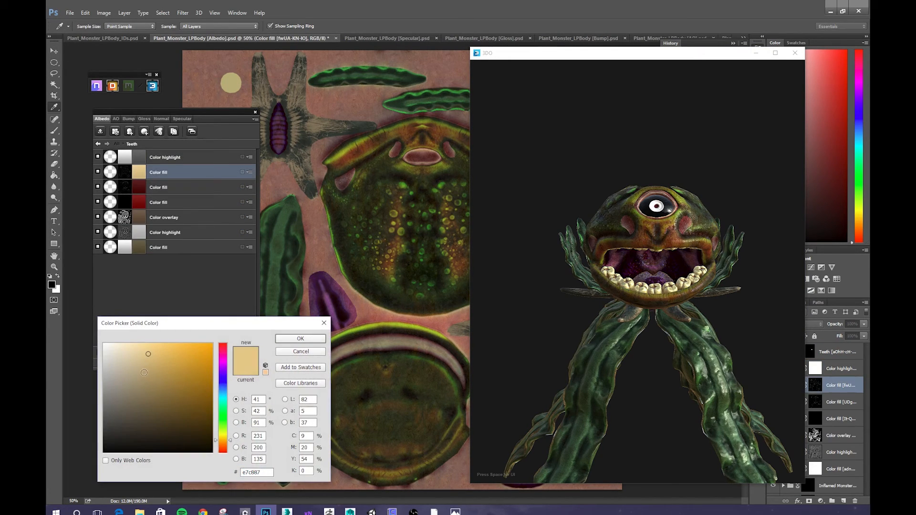
click(145, 373)
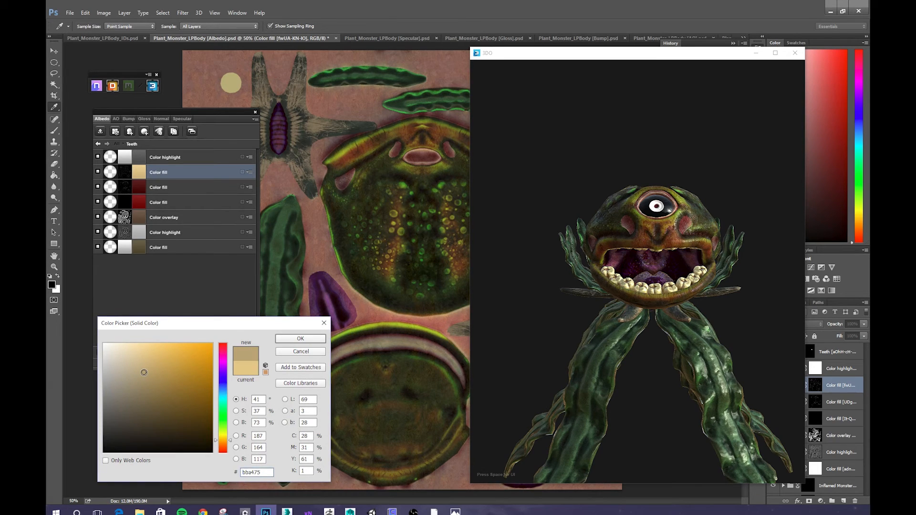
click(293, 340)
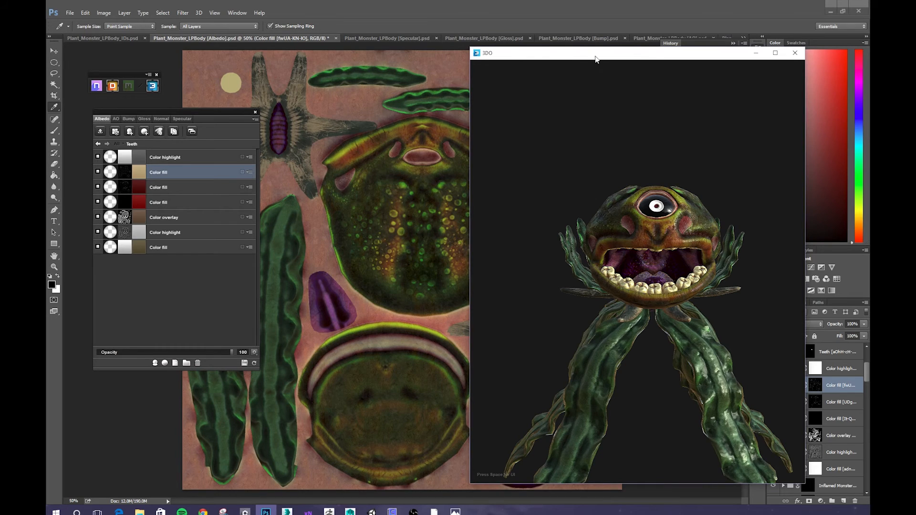
drag(595, 60, 730, 52)
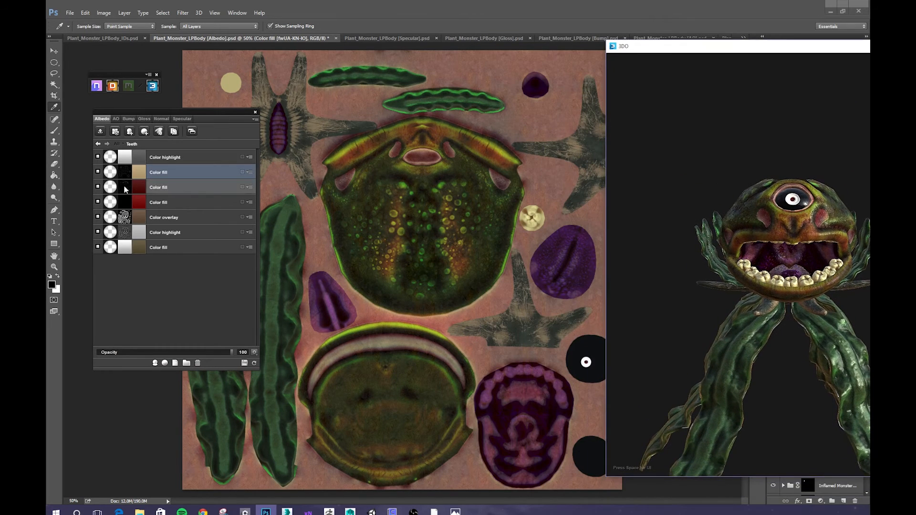
Try the near-black 1a1919 as the colour of the Teeth material's uppermost Color highlight layer and check the teeth on the model.
double_click(137, 157)
click(168, 401)
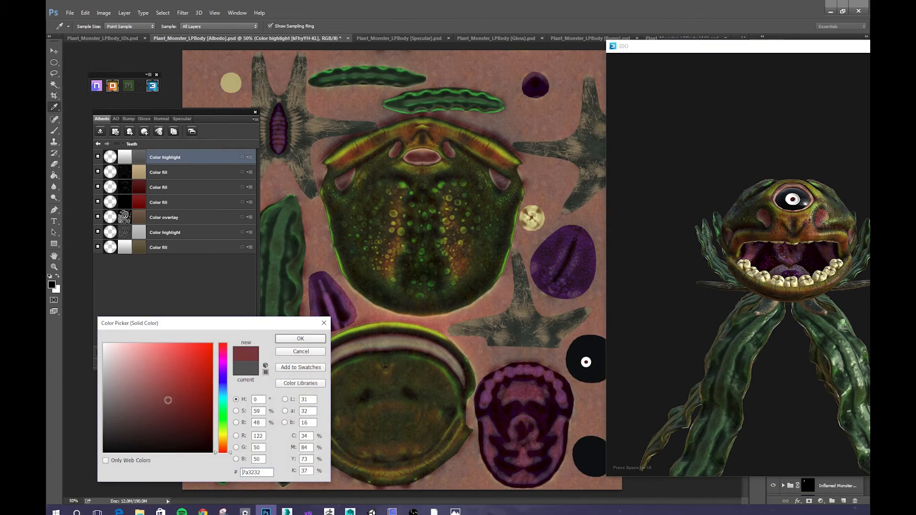
mouse_move(168, 401)
mouse_down()
mouse_move(108, 427)
mouse_move(106, 441)
mouse_up()
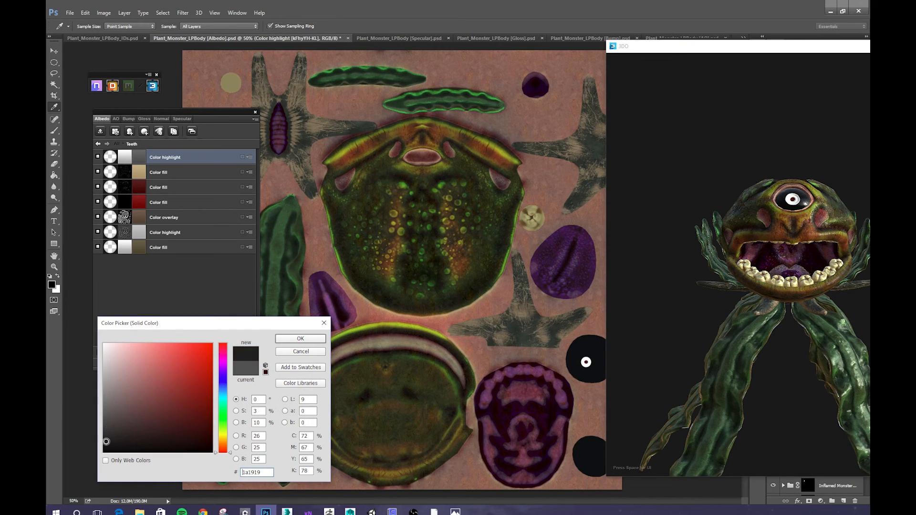
click(311, 339)
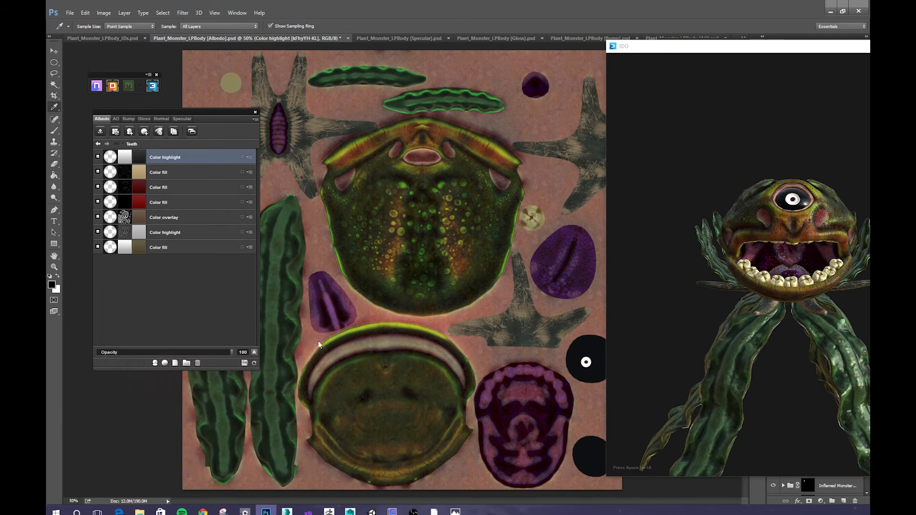
click(639, 309)
drag(639, 308, 720, 219)
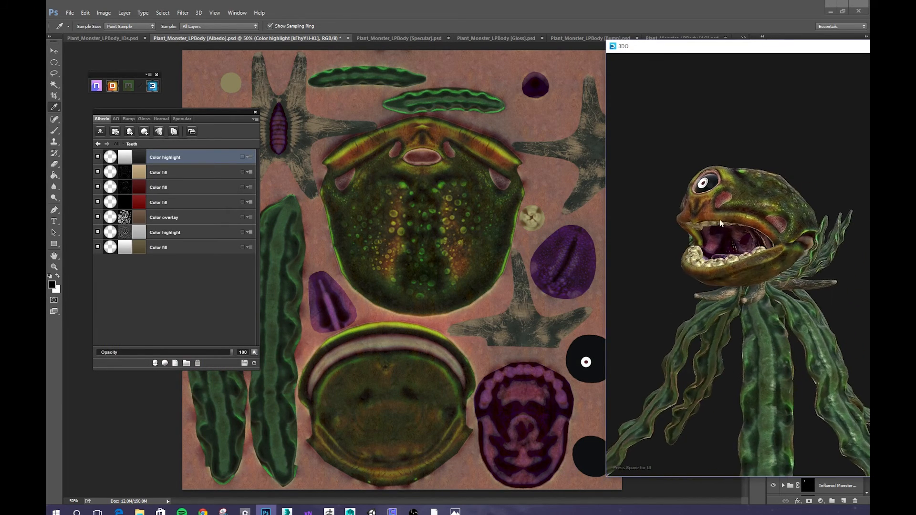
Set the lowest Color fill layer of the Teeth material to the dark brown 3b3324 and check the teeth up close.
double_click(139, 247)
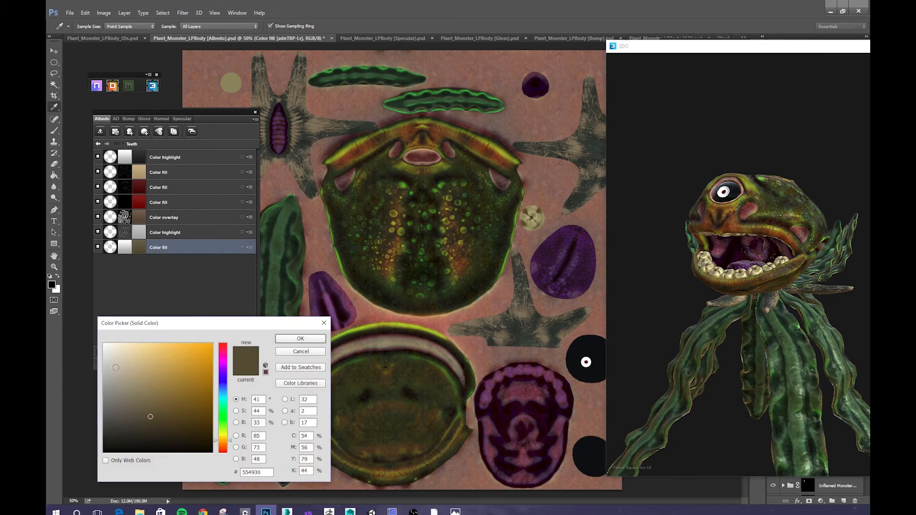
click(147, 431)
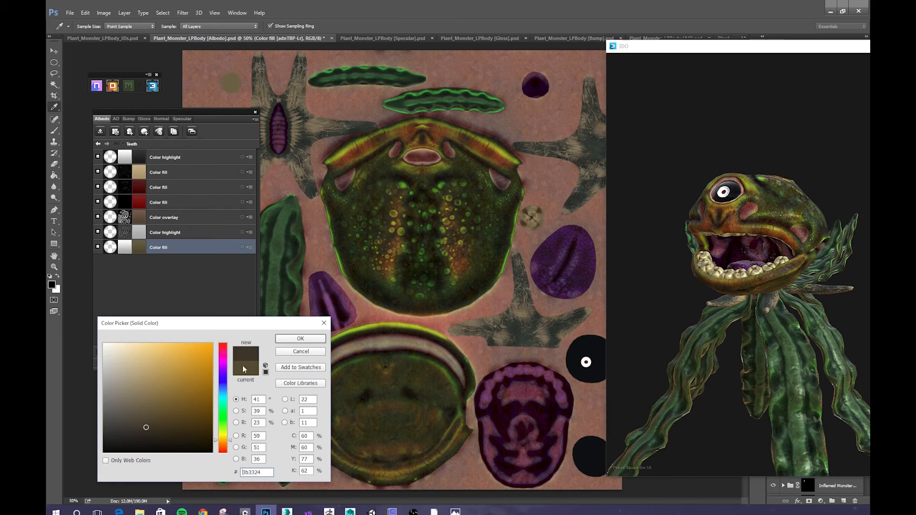
click(300, 338)
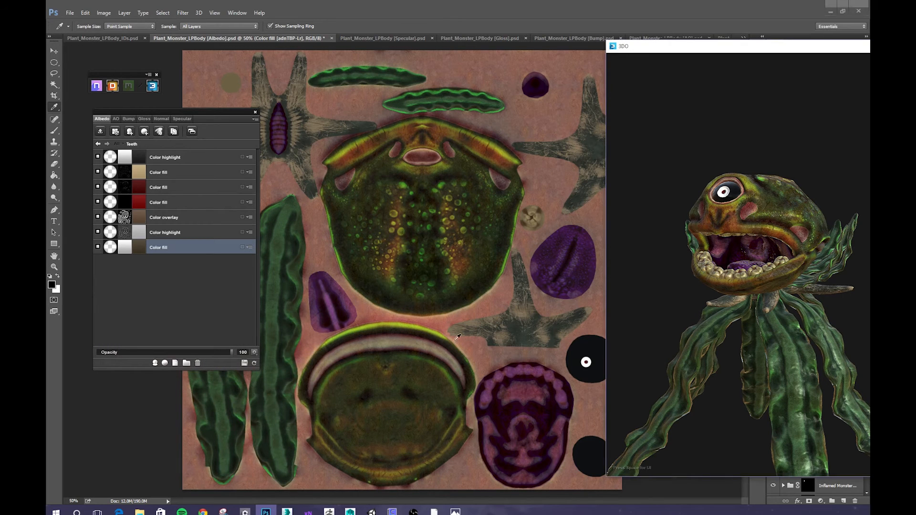
mouse_move(654, 270)
mouse_down()
mouse_move(705, 251)
mouse_move(671, 272)
mouse_up()
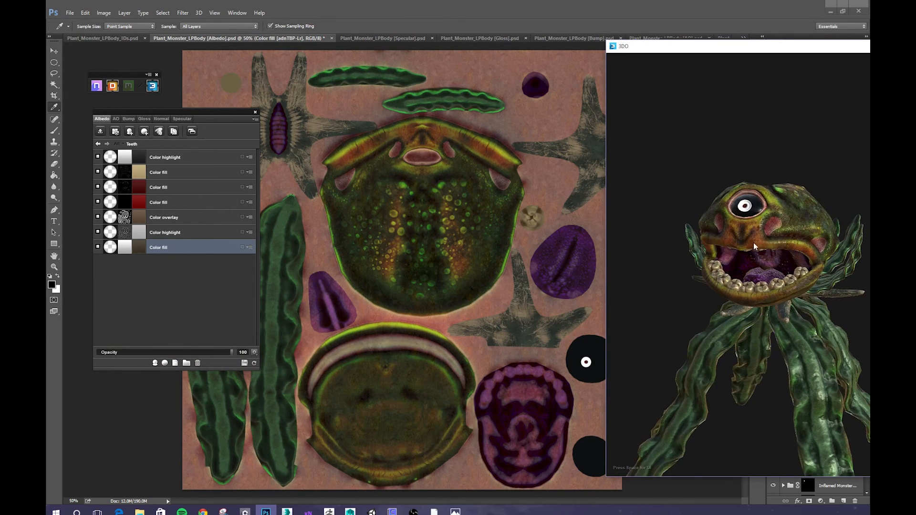
scroll(755, 245, up, 5)
drag(754, 250, 731, 247)
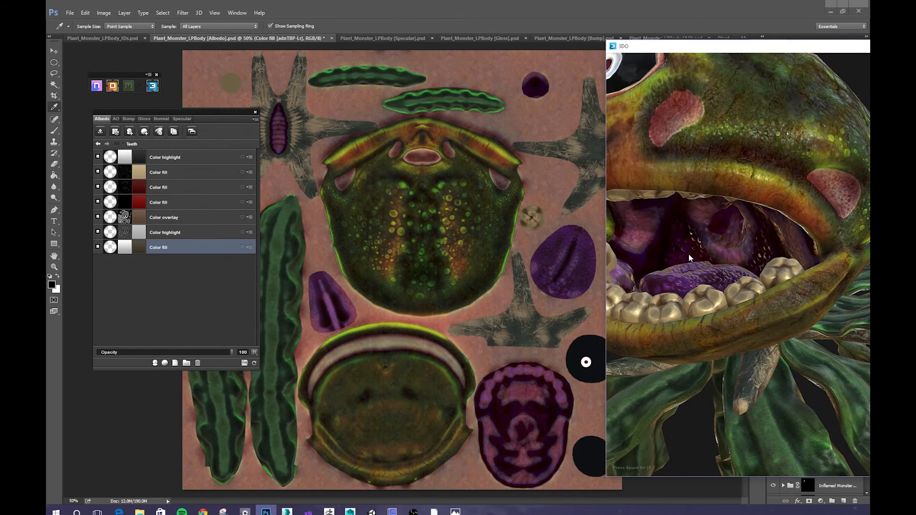
Set the lower Color highlight layer of the Teeth material to the dark grey 595454.
click(138, 232)
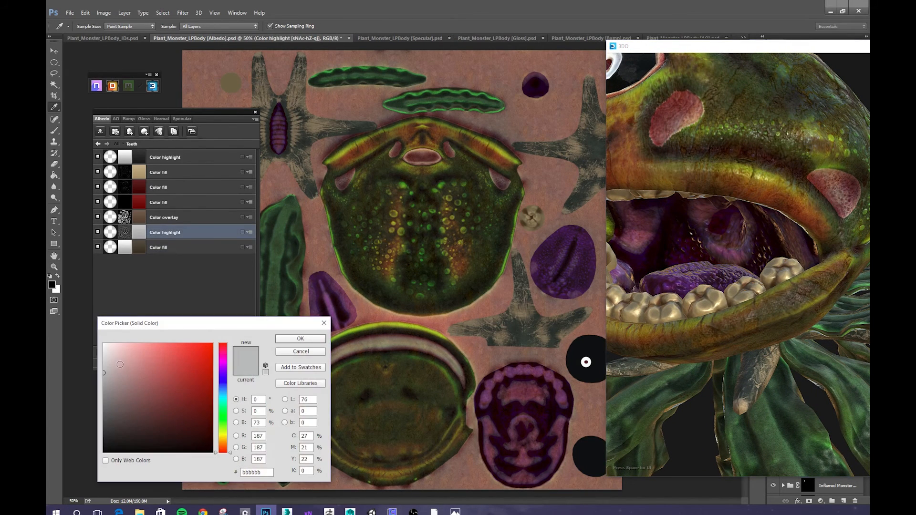
click(120, 365)
click(123, 382)
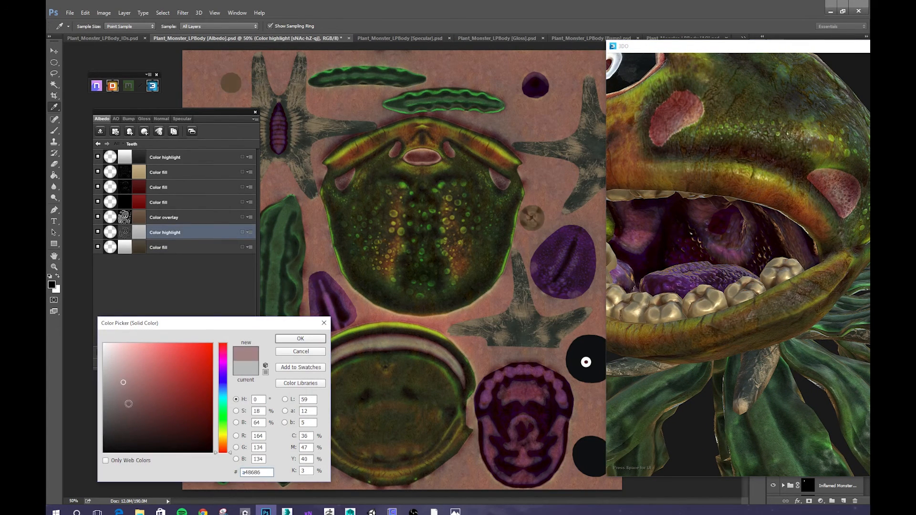
mouse_move(129, 403)
mouse_down()
mouse_move(125, 412)
mouse_move(106, 405)
mouse_up()
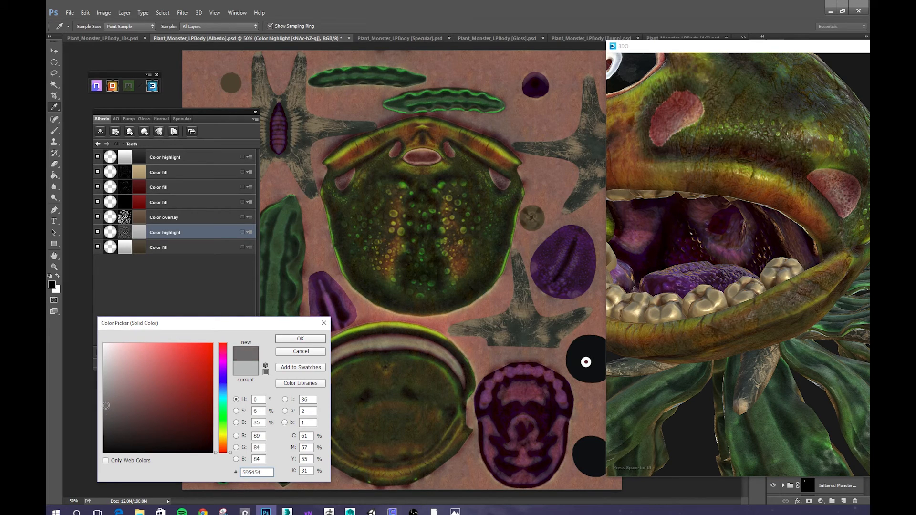
click(301, 338)
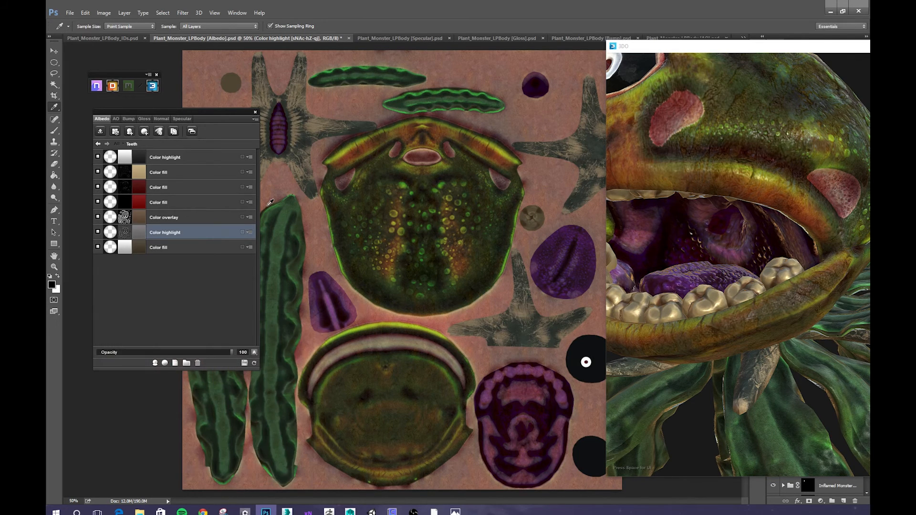
Try the mid grey 818181 on the Teeth material's uppermost Color highlight layer and inspect the teeth on the model.
double_click(139, 158)
mouse_move(113, 357)
mouse_down()
mouse_move(90, 318)
mouse_move(102, 342)
mouse_move(104, 397)
mouse_up()
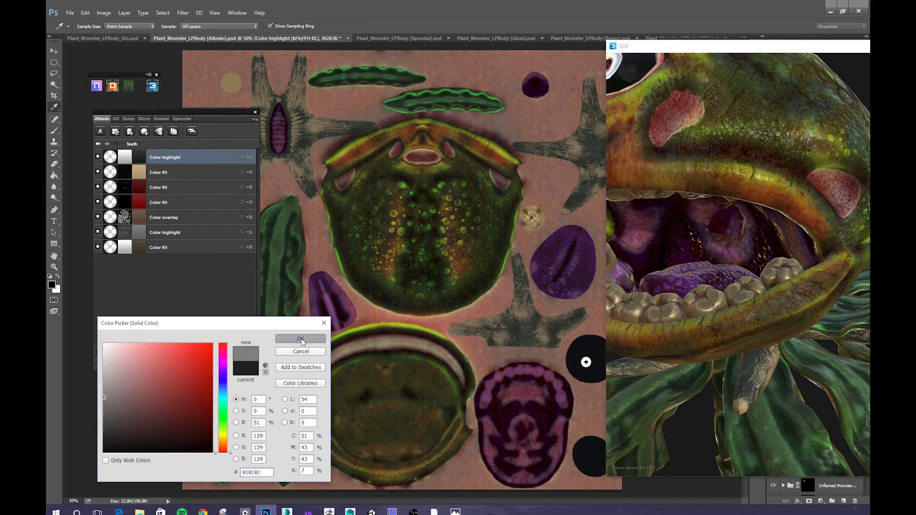
click(300, 339)
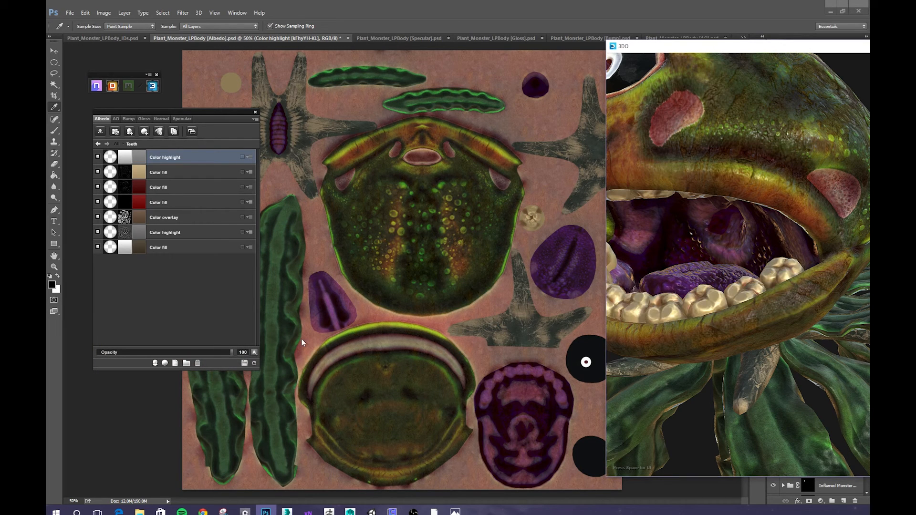
scroll(759, 303, down, 5)
drag(728, 307, 758, 311)
scroll(729, 305, up, 5)
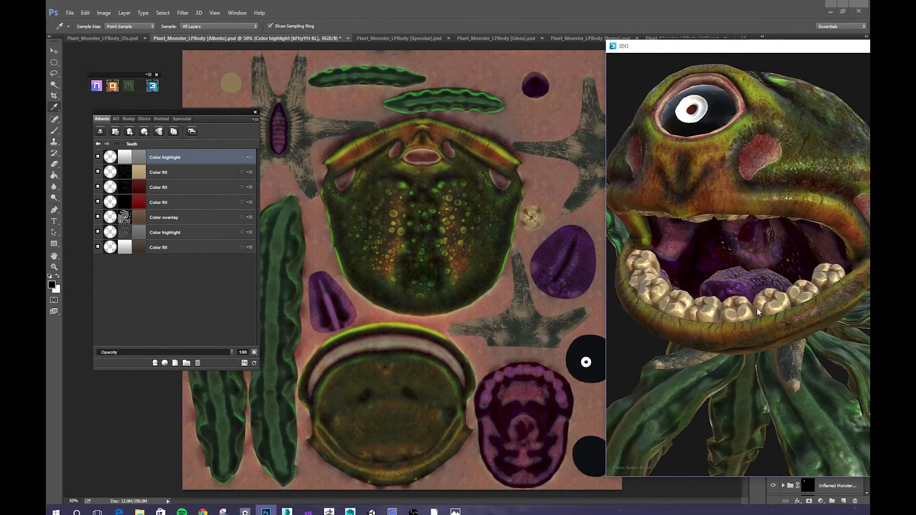
scroll(757, 308, up, 3)
Set the uppermost Color highlight layer of the Teeth material to 686868 and inspect the mouth from near and far.
double_click(138, 157)
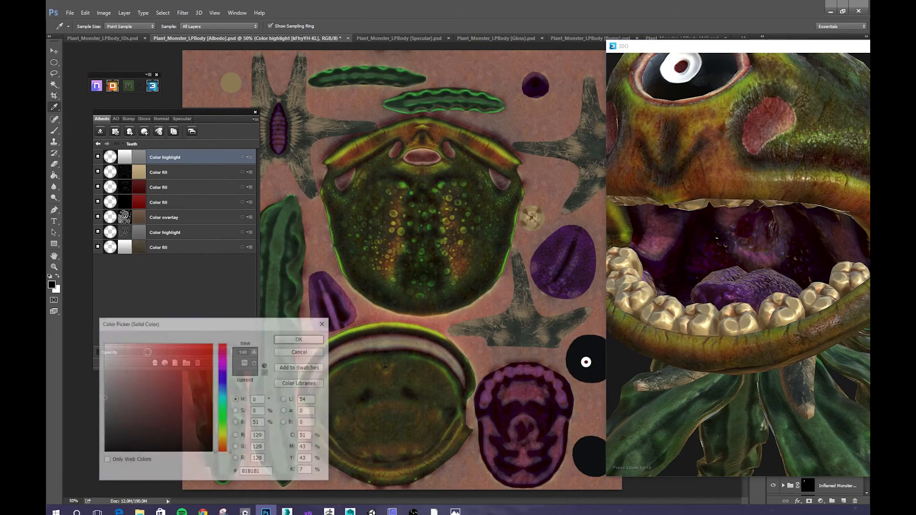
click(532, 217)
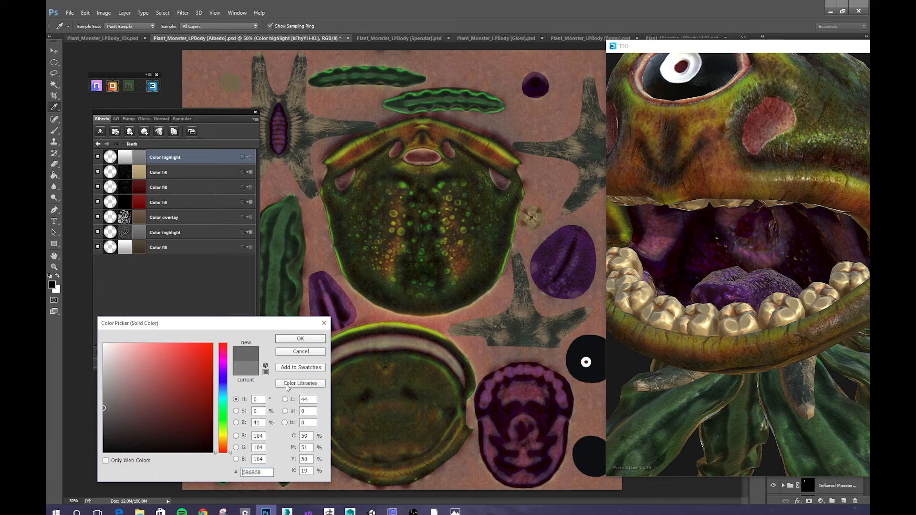
click(308, 339)
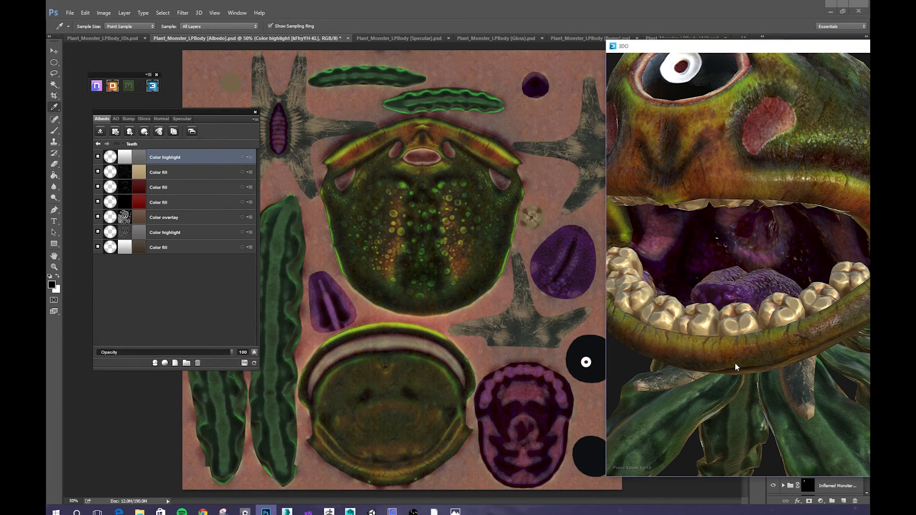
scroll(734, 363, down, 5)
drag(725, 354, 815, 270)
scroll(769, 349, down, 3)
scroll(718, 292, up, 3)
scroll(816, 299, up, 3)
scroll(826, 296, up, 3)
scroll(831, 282, down, 5)
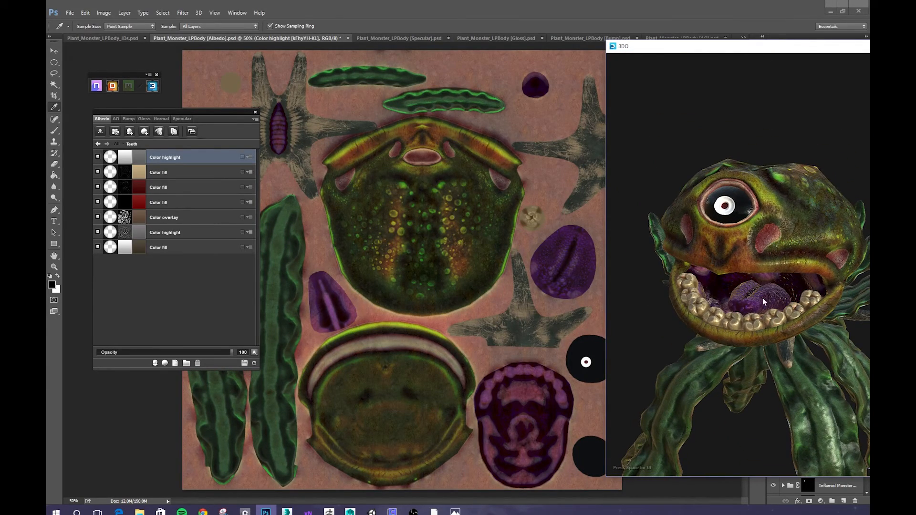
Return to the list of all materials and consult the colour ID map image in Photos.
click(98, 143)
drag(46, 21, 392, 79)
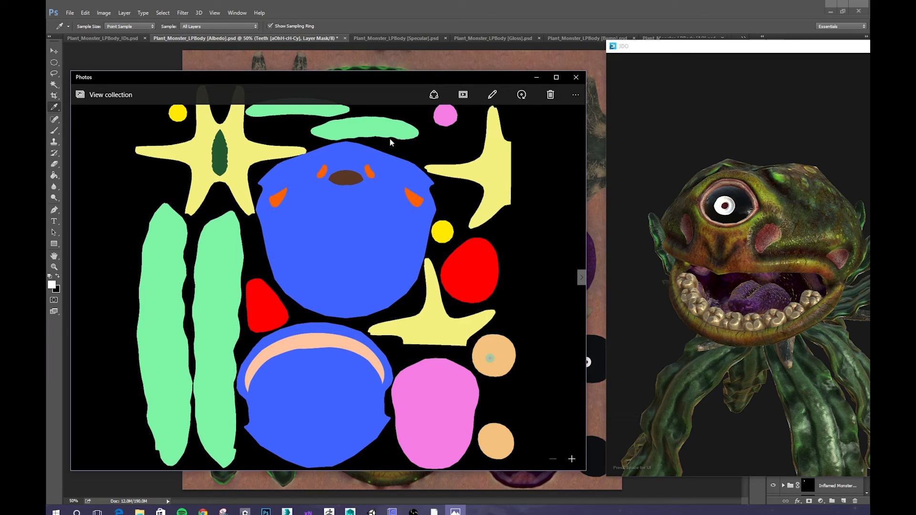
drag(414, 76, 46, 5)
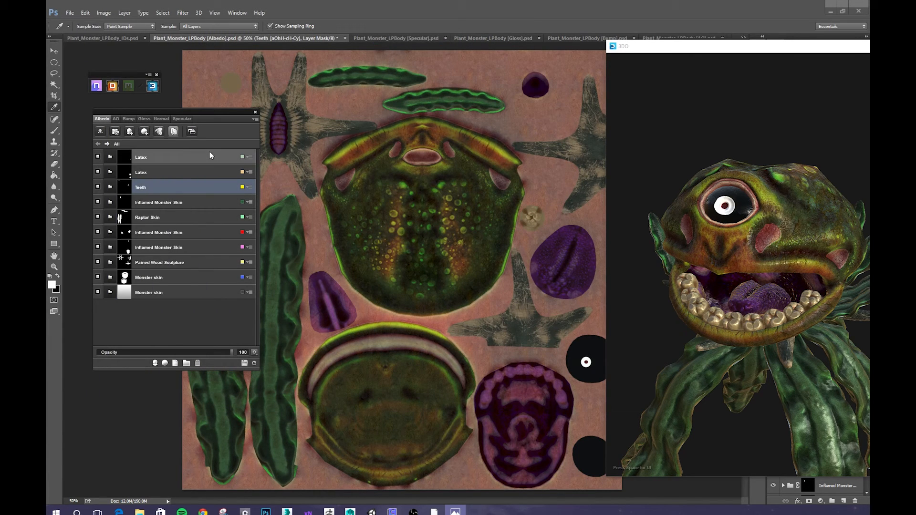
Add the Monster skin material from the organic base materials above the uppermost Latex material.
click(170, 154)
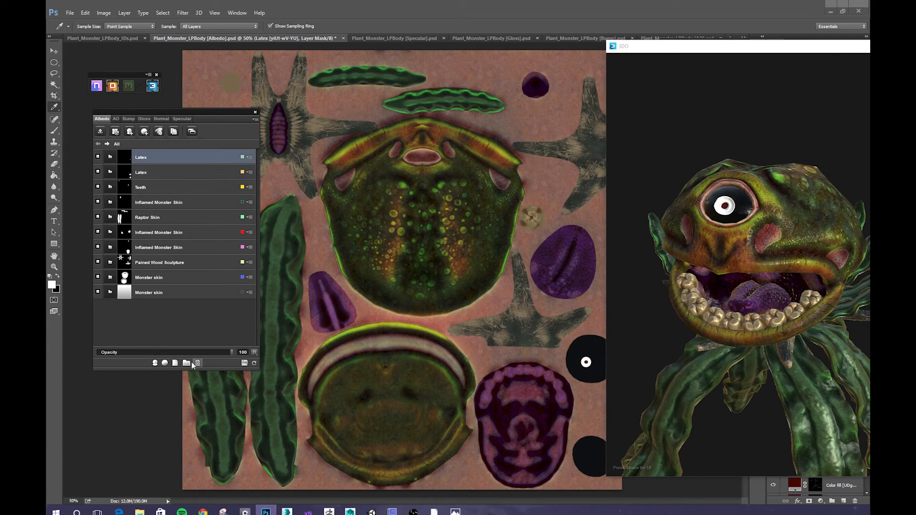
click(155, 364)
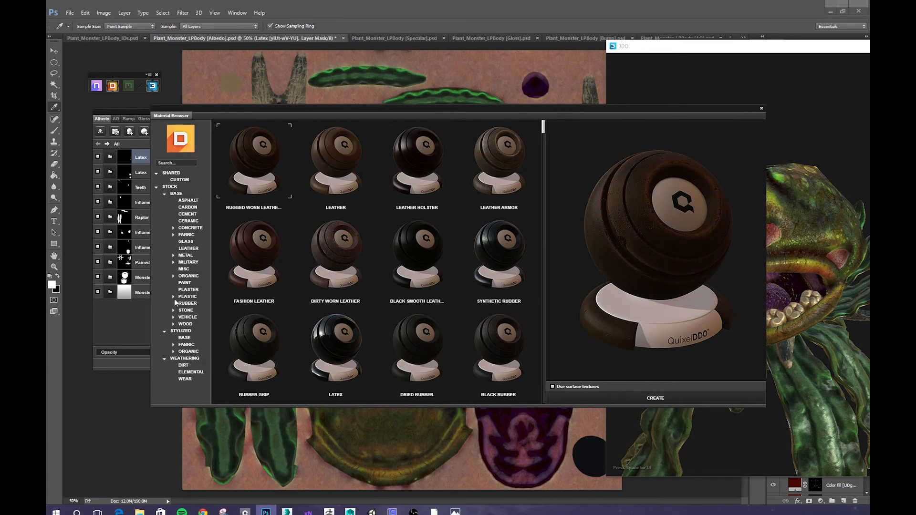
click(189, 276)
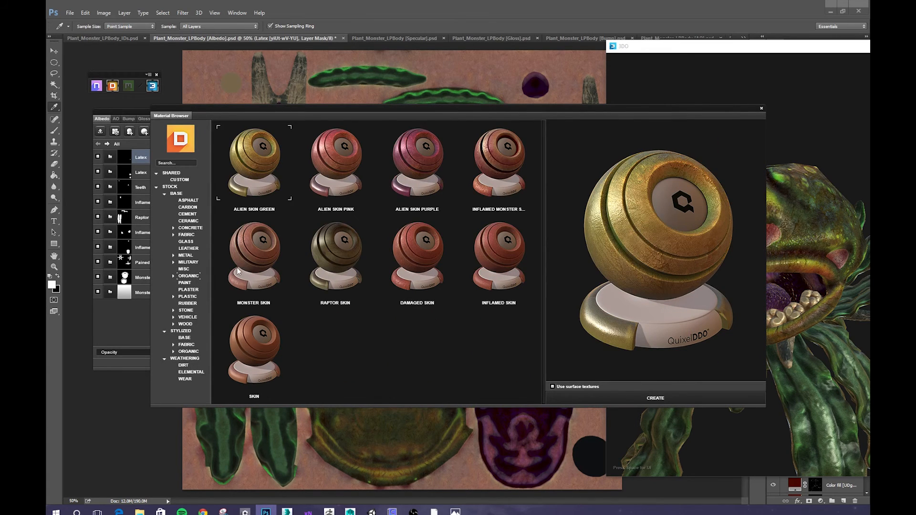
click(265, 260)
click(677, 399)
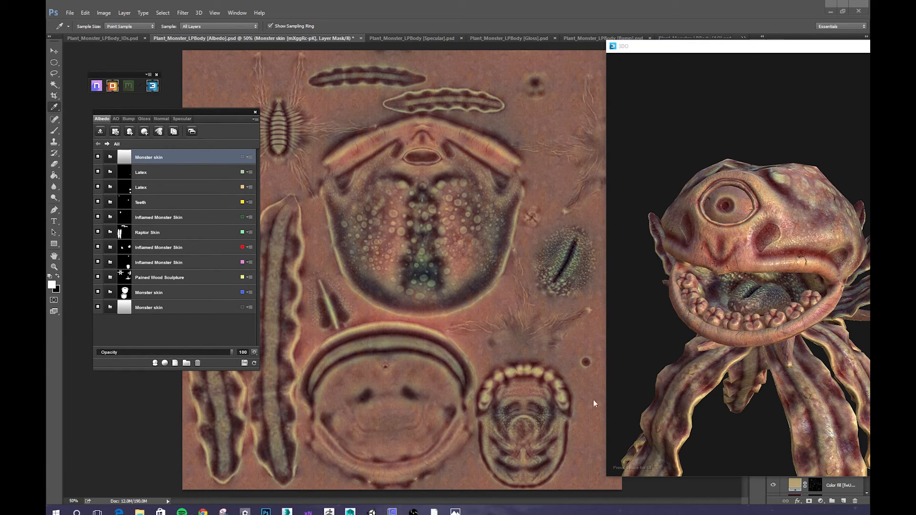
Consult the colour ID map, assign the new Monster skin material to the brown colour ID, and open its layers.
click(243, 157)
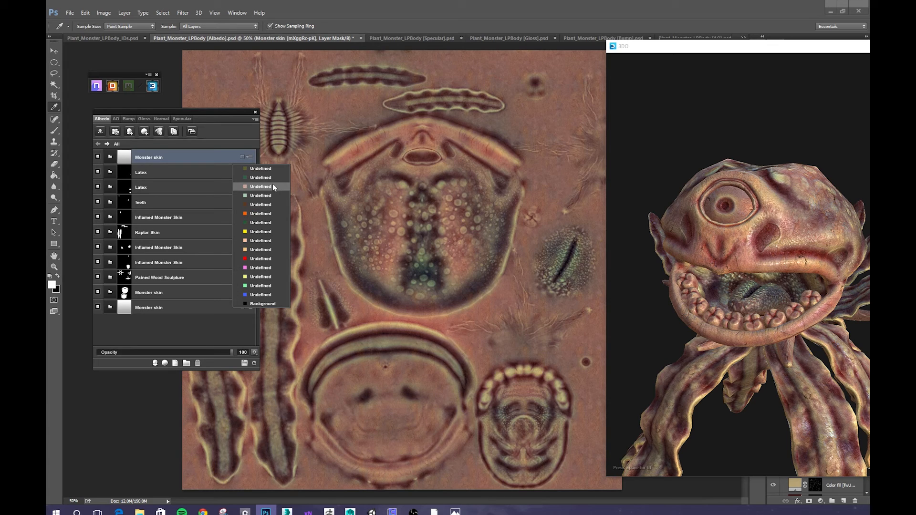
click(456, 511)
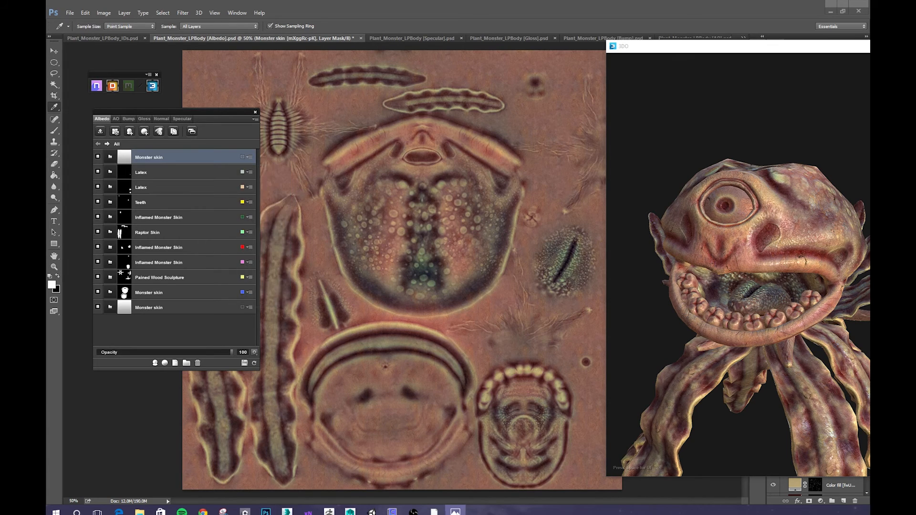
drag(284, 163, 706, 55)
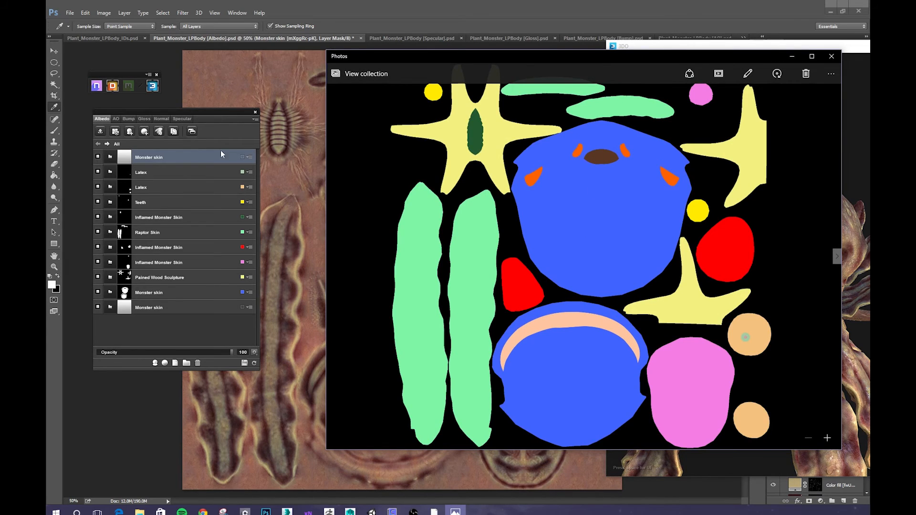
click(244, 159)
click(242, 155)
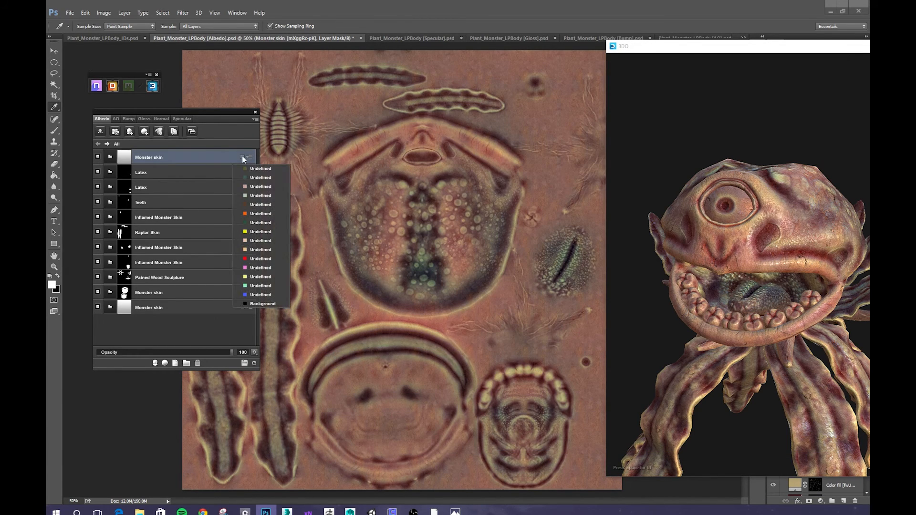
click(272, 205)
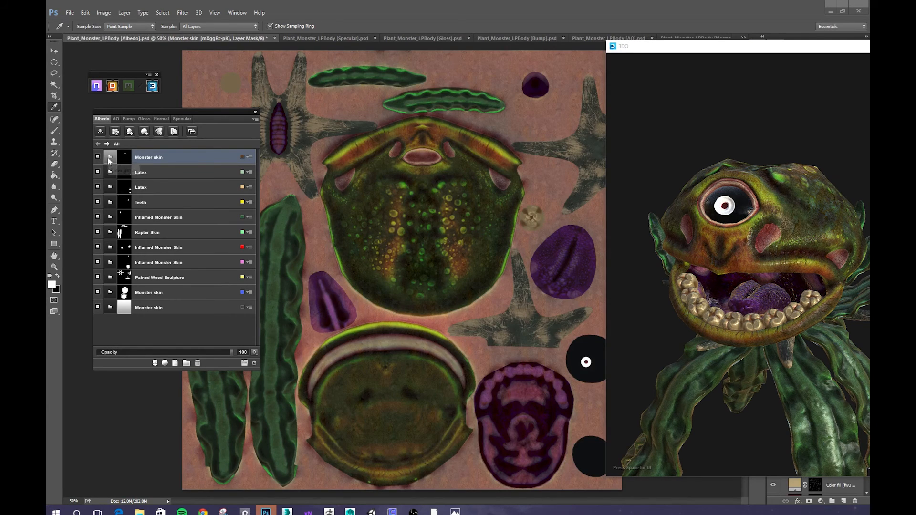
click(109, 158)
click(141, 232)
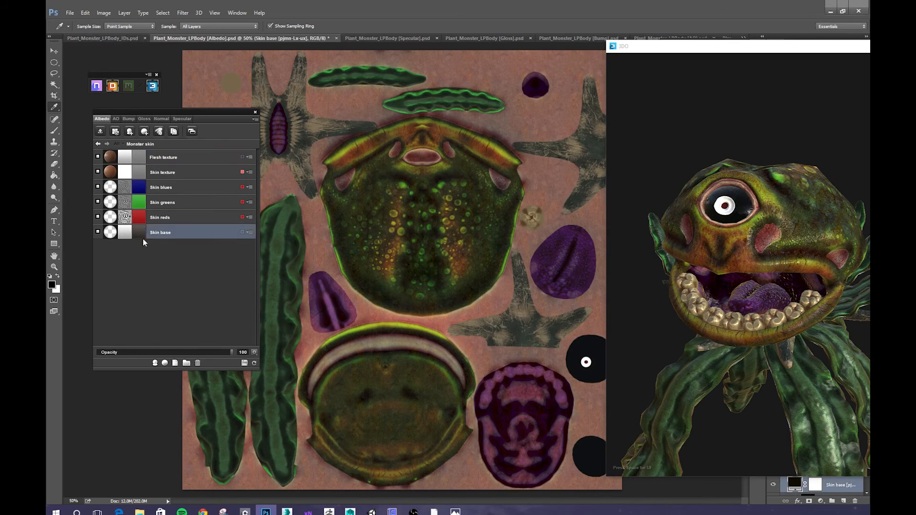
double_click(140, 234)
drag(182, 361, 137, 459)
click(224, 394)
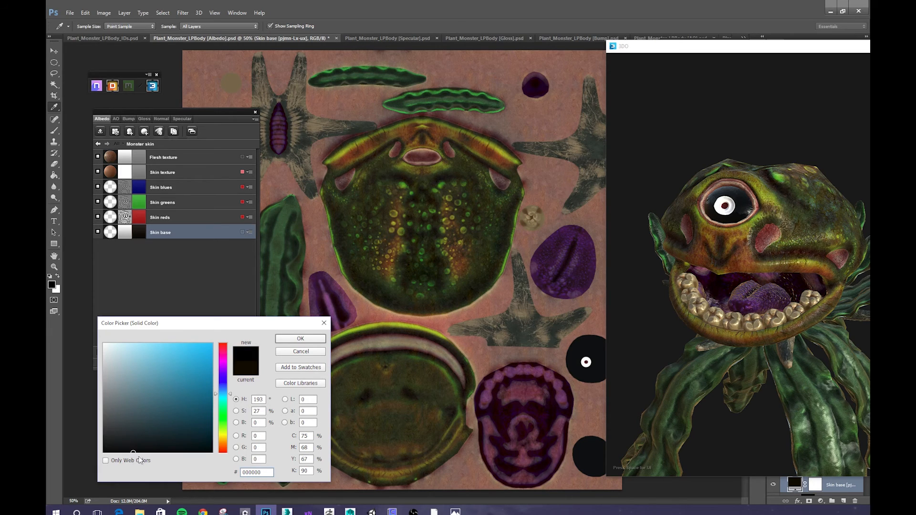
click(292, 353)
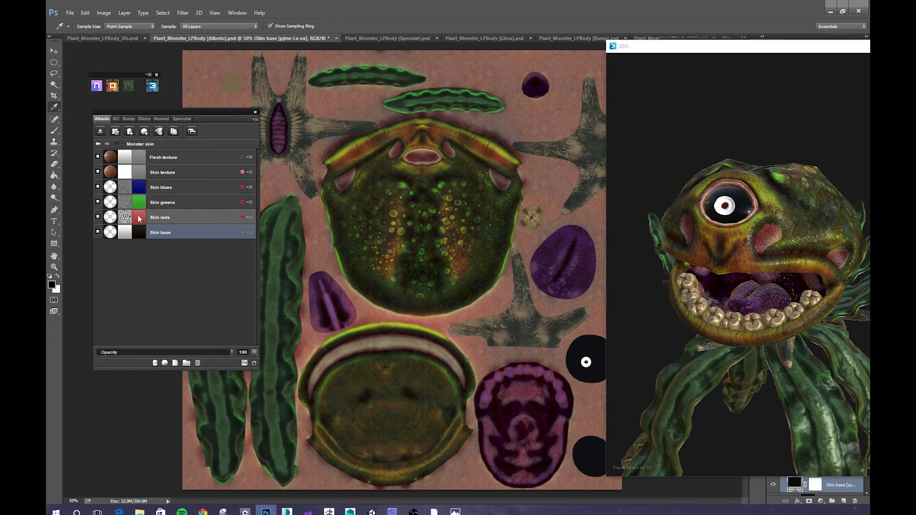
Set the Skin texture layer of the new Monster skin material to the dark blue 20394e and inspect the whole monster in the 3D preview.
double_click(142, 172)
click(220, 389)
mouse_move(177, 400)
mouse_down()
mouse_move(157, 408)
mouse_move(183, 403)
mouse_move(167, 420)
mouse_up()
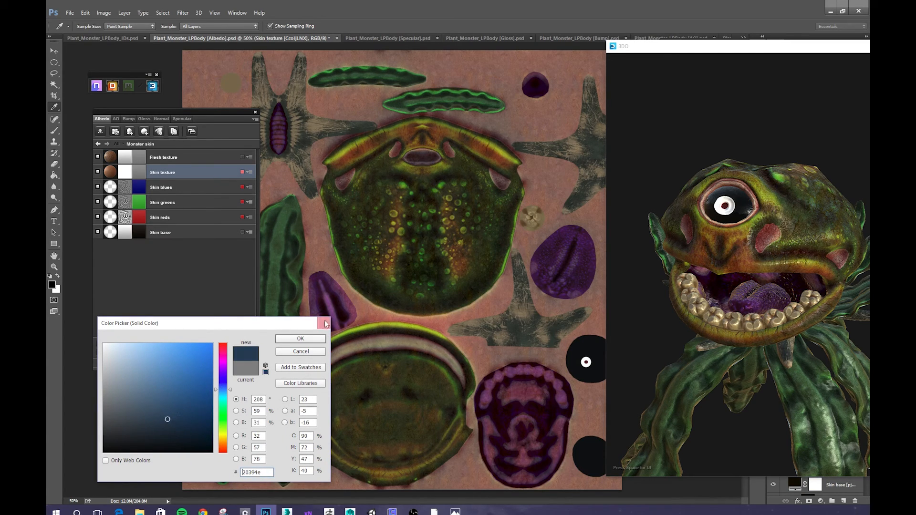
click(300, 339)
click(725, 252)
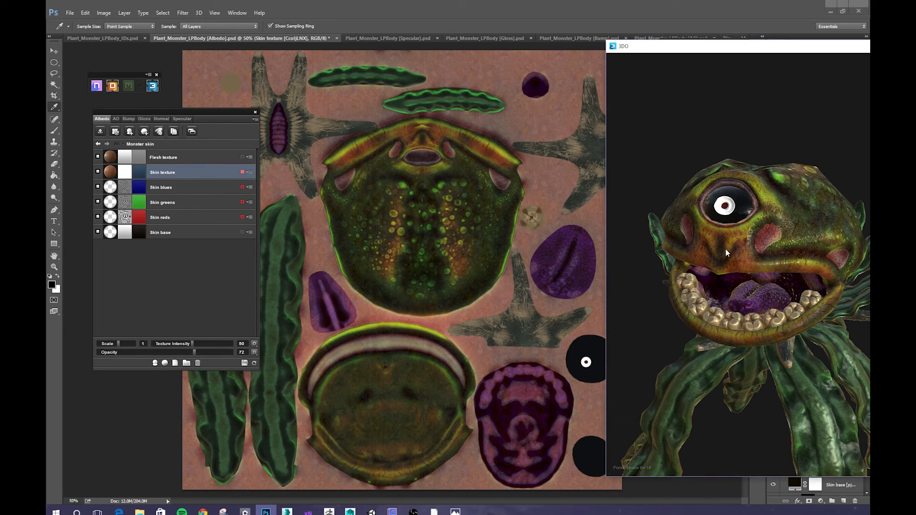
drag(726, 249, 755, 230)
scroll(796, 240, down, 3)
scroll(777, 237, down, 3)
drag(798, 52, 680, 45)
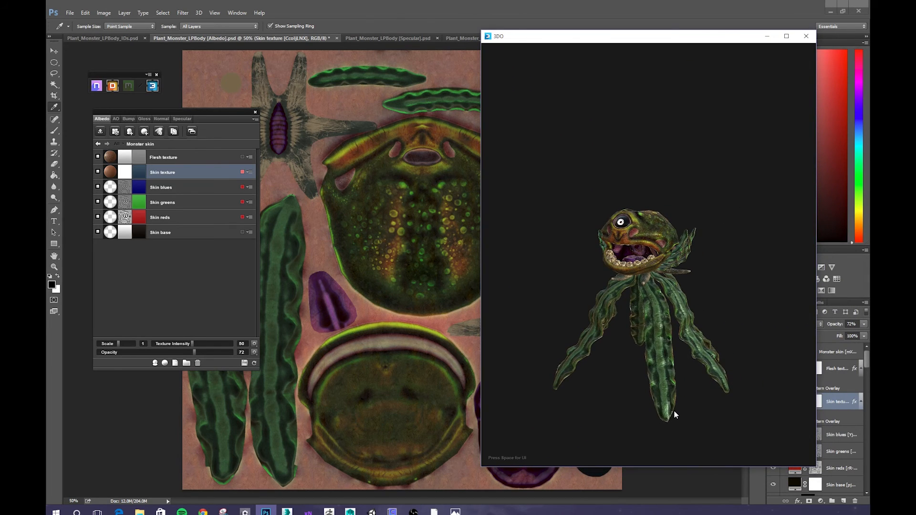
drag(674, 410, 615, 301)
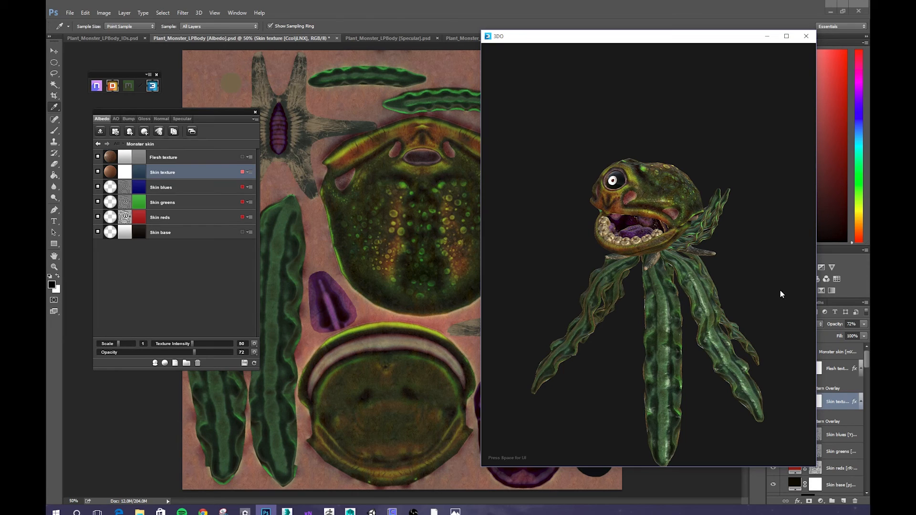
Return to the list of all materials and start choosing the Exporter's output path, selecting the PLANT MONSTER folder.
click(104, 133)
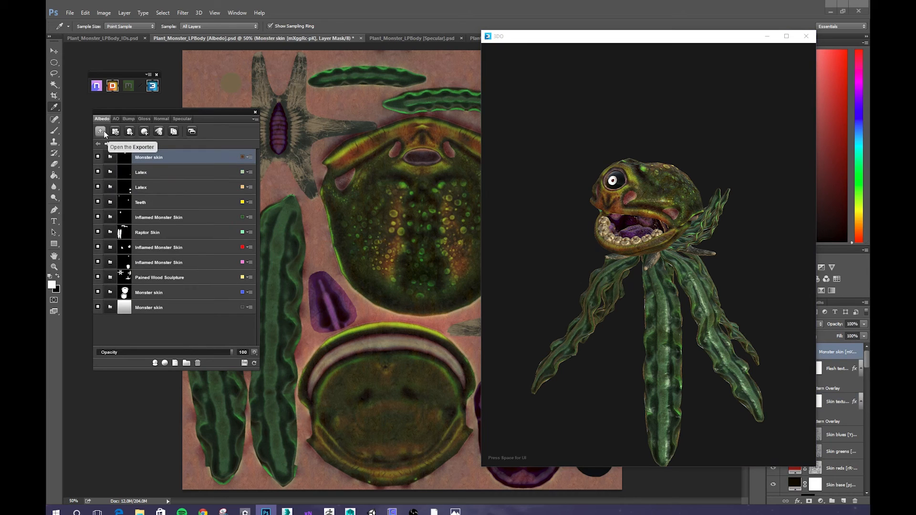
click(103, 132)
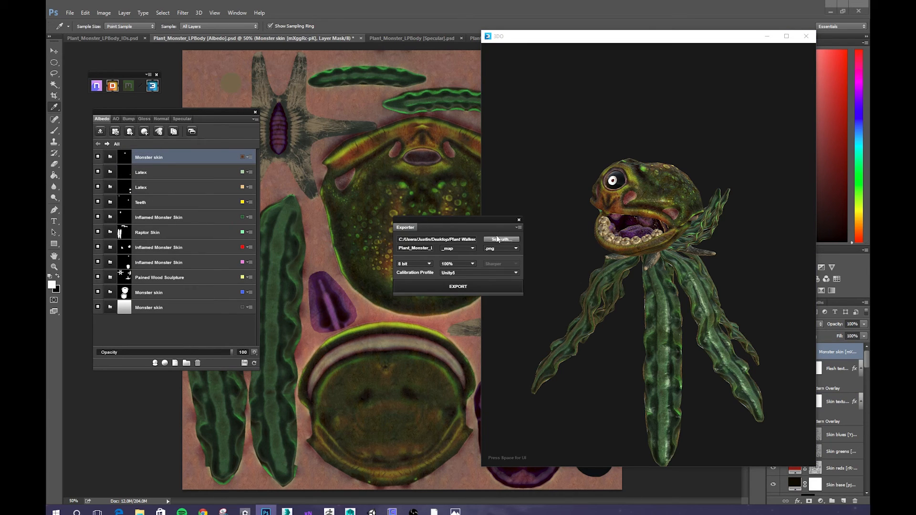
click(500, 242)
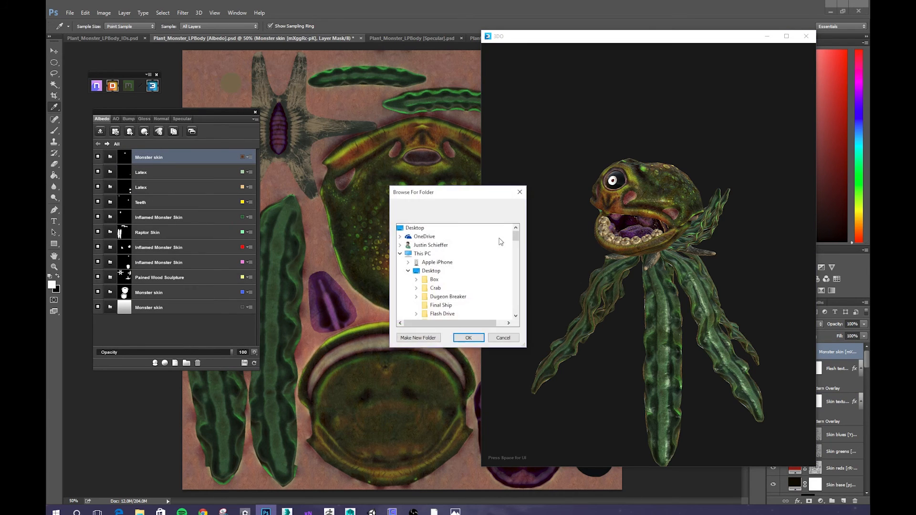
drag(516, 235, 515, 265)
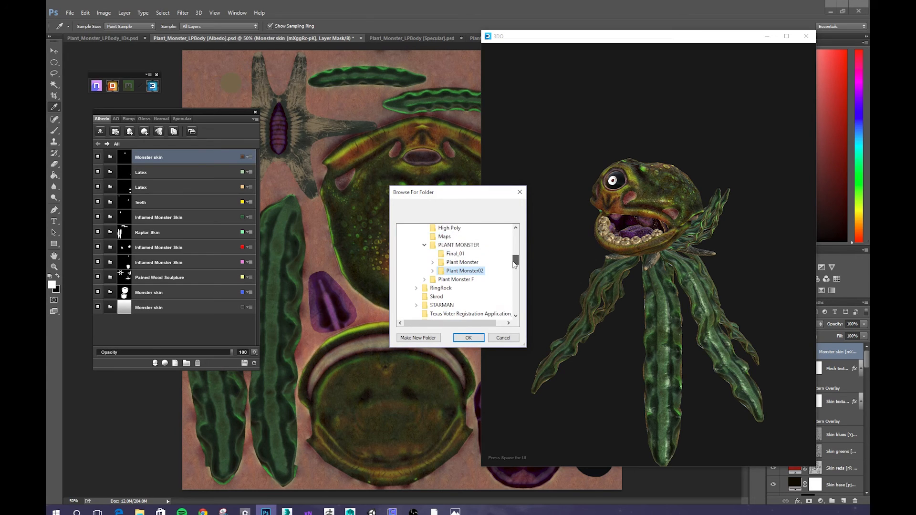
click(467, 247)
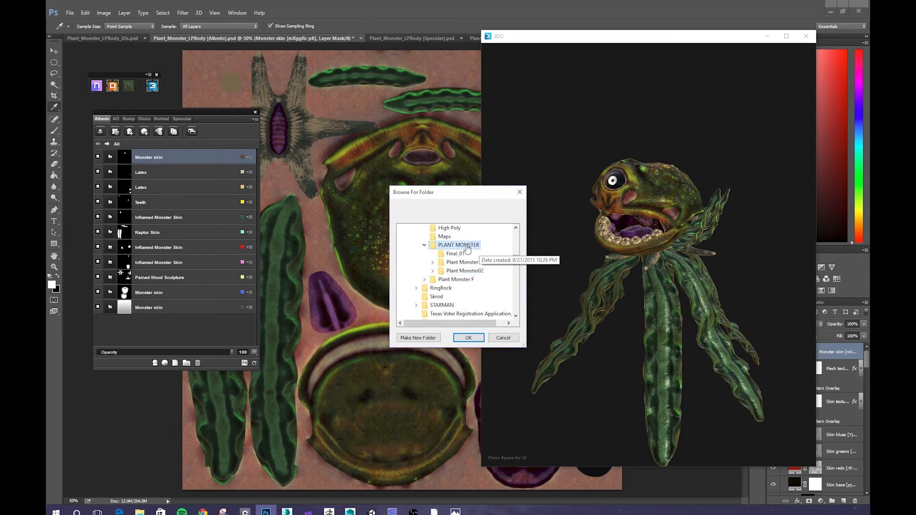
Create a folder named Final_02 inside PLANT MONSTER and set it as the export path.
click(425, 338)
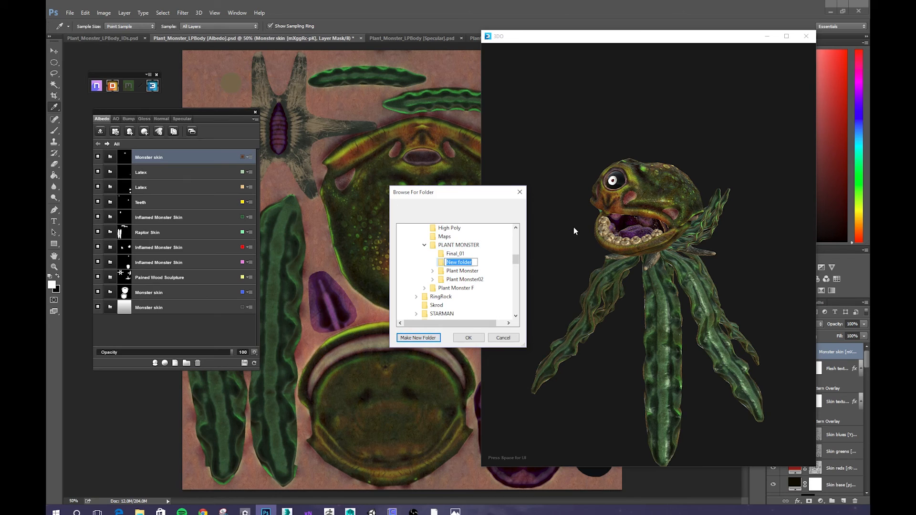
text(Plant Mon)
key(BackSpace)
key(BackSpace)
key(BackSpace)
key(BackSpace)
key(BackSpace)
key(BackSpace)
key(BackSpace)
key(BackSpace)
key(BackSpace)
text(Final_02)
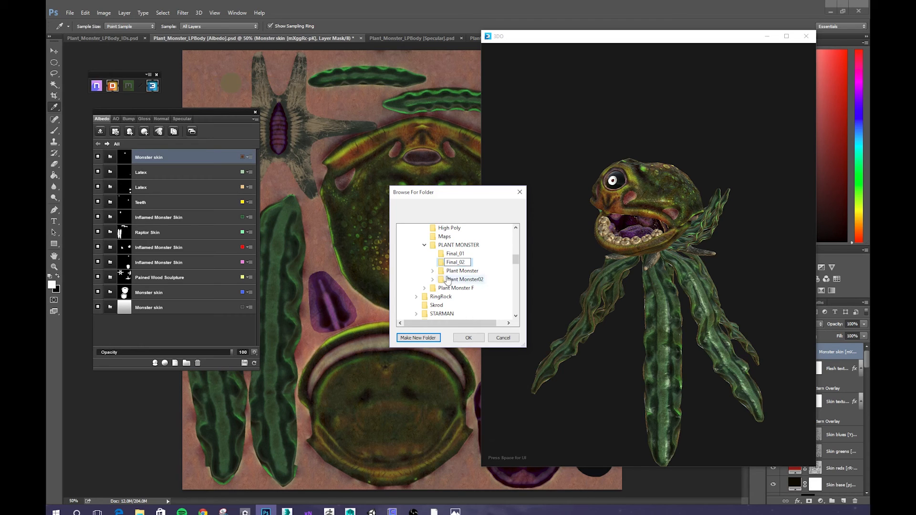
key(Return)
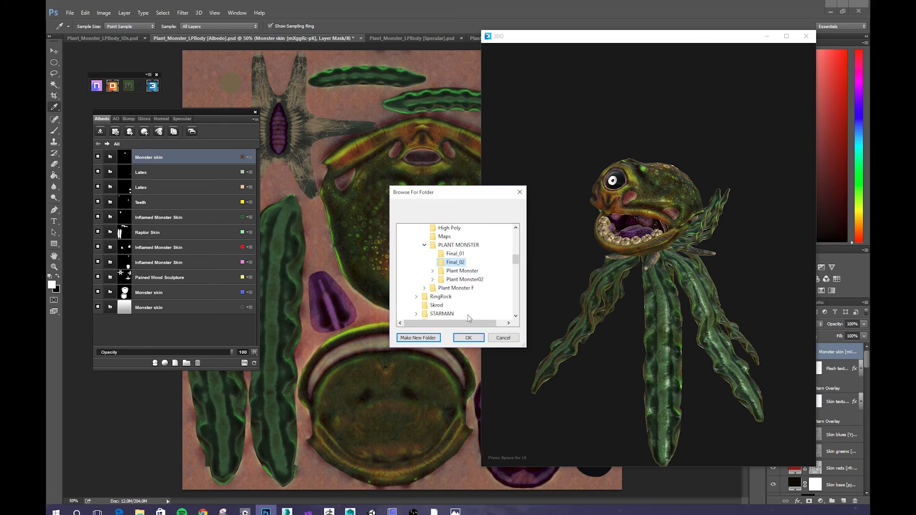
click(467, 338)
Export the texture maps under the name Plant Monster with the Unity5 calibration profile.
double_click(419, 248)
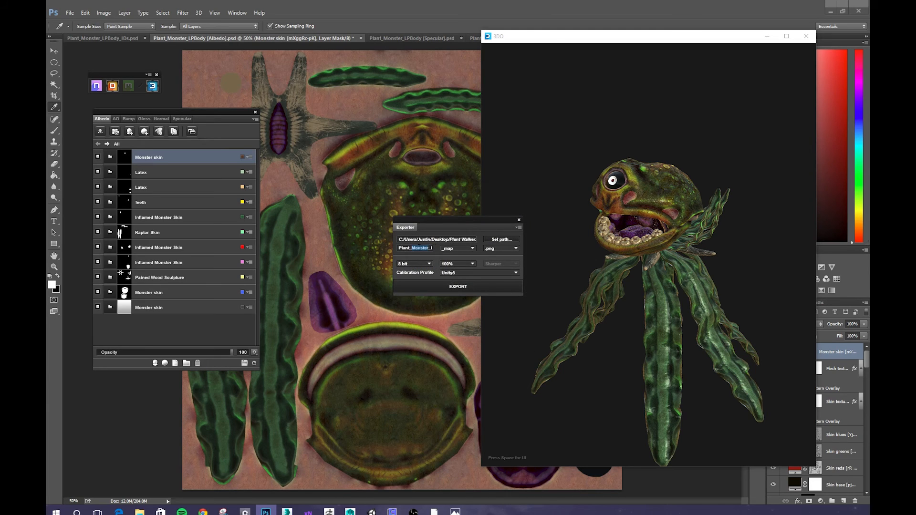
key(BackSpace)
key(BackSpace)
key(BackSpace)
key(BackSpace)
key(BackSpace)
key(BackSpace)
key(BackSpace)
click(461, 277)
click(461, 381)
click(457, 286)
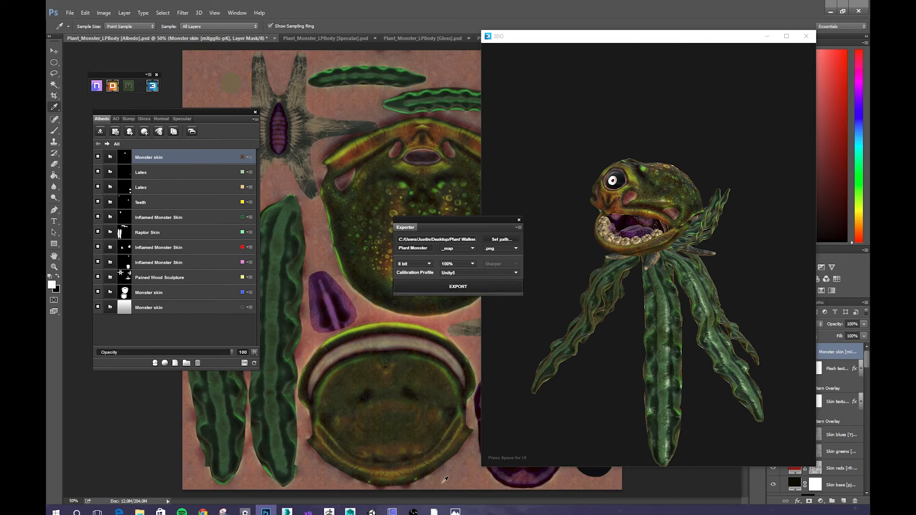
Close the Exporter and the 3D preview, and close the DDO project, saving it.
click(519, 221)
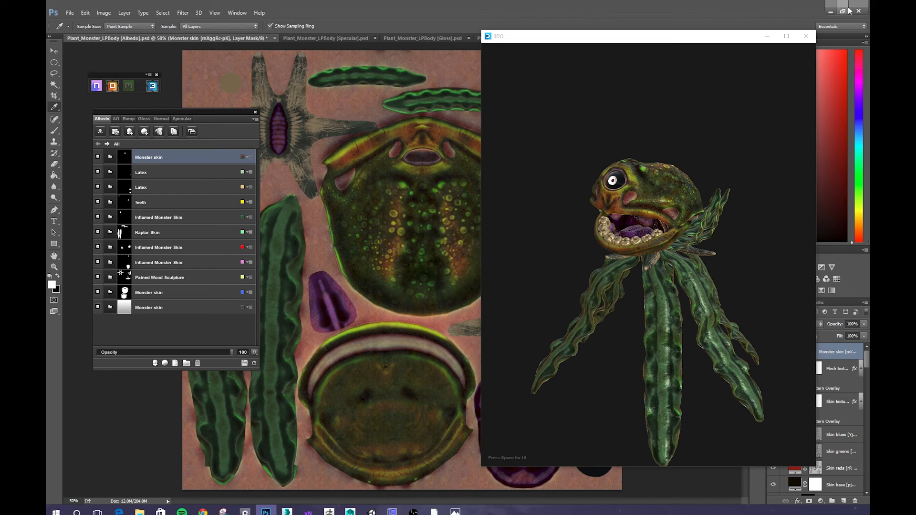
click(806, 37)
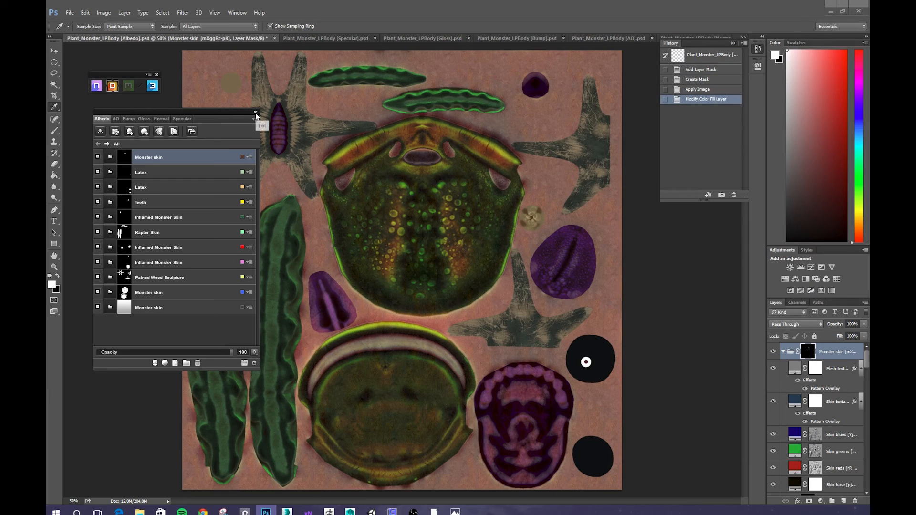
click(256, 113)
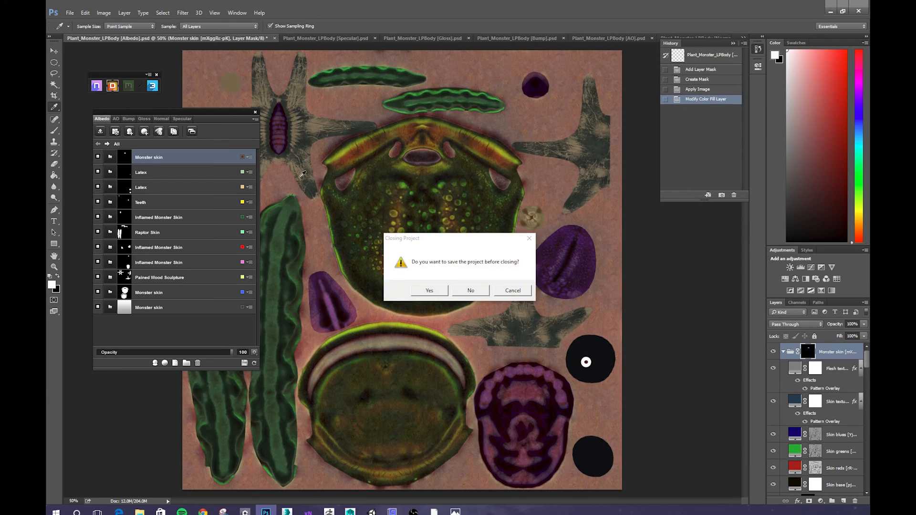
click(428, 290)
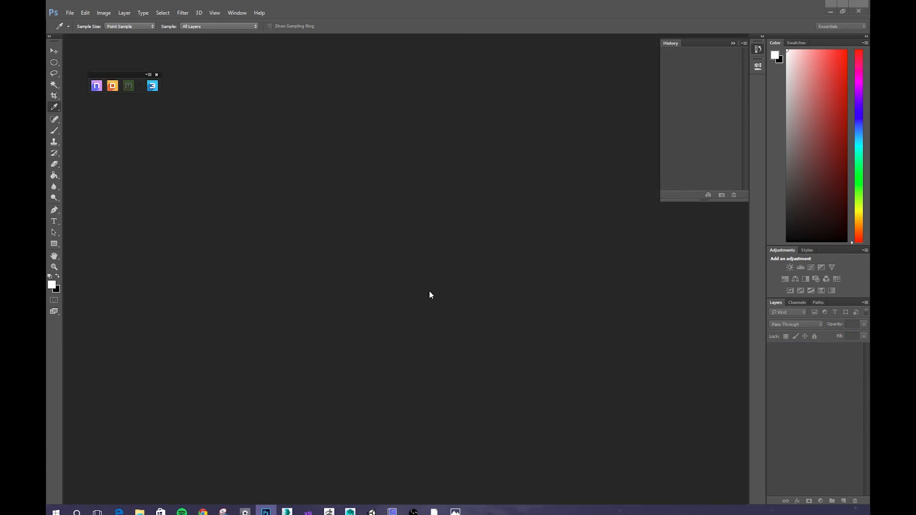
Close Photoshop and the colour ID image, and open the Final_02 folder under Plant Walker > PLANT MONSTER in File Explorer.
click(858, 11)
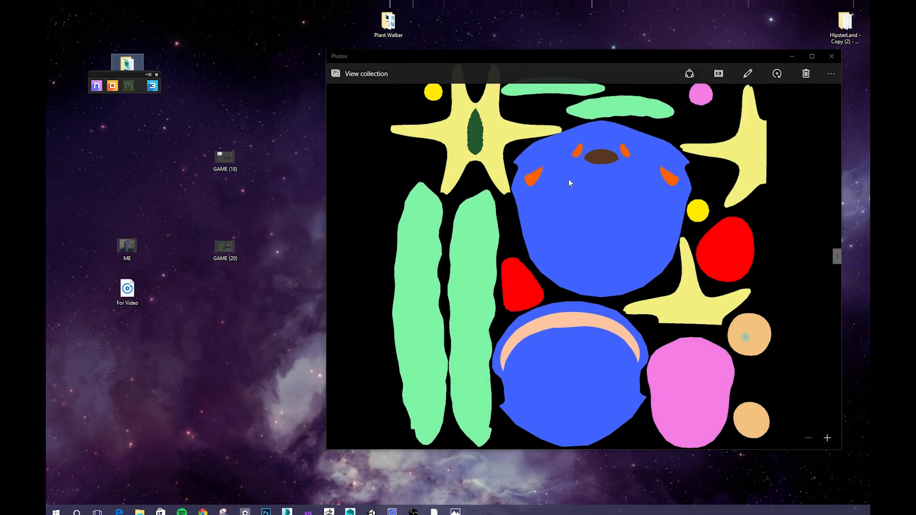
click(838, 57)
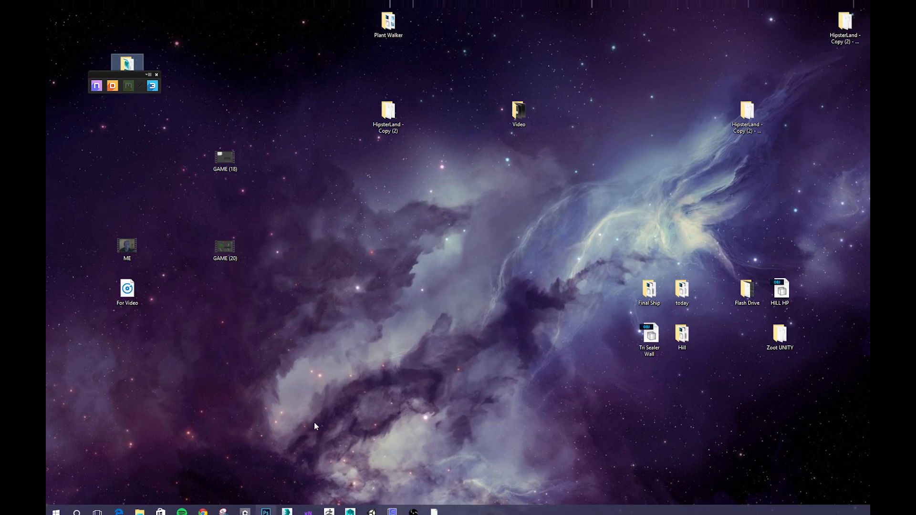
double_click(387, 24)
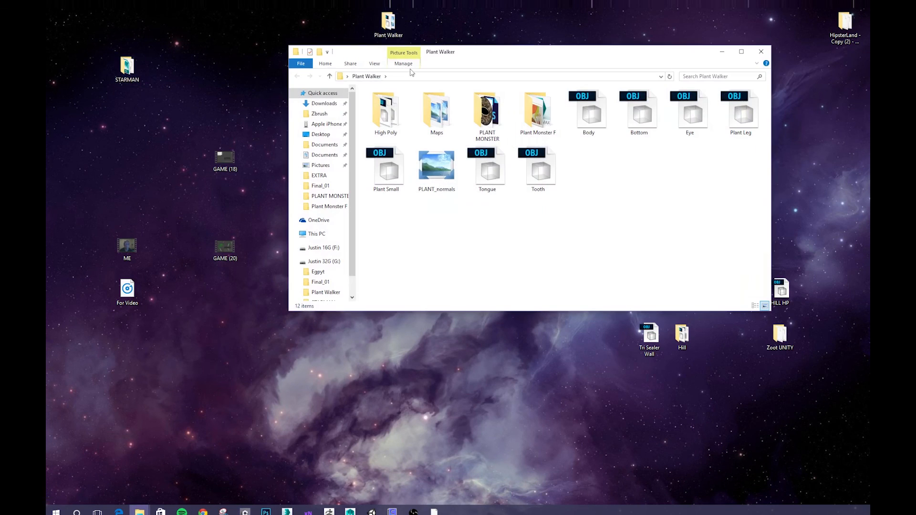
click(488, 117)
double_click(489, 117)
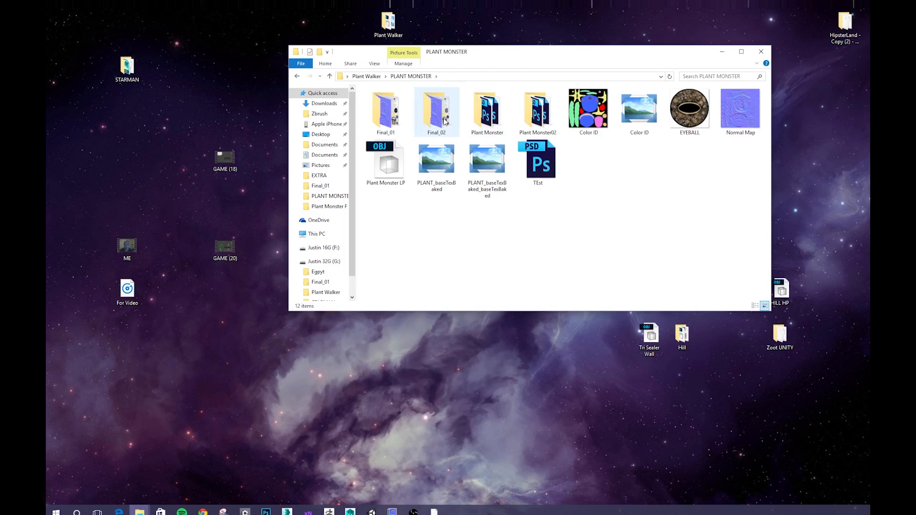
double_click(429, 109)
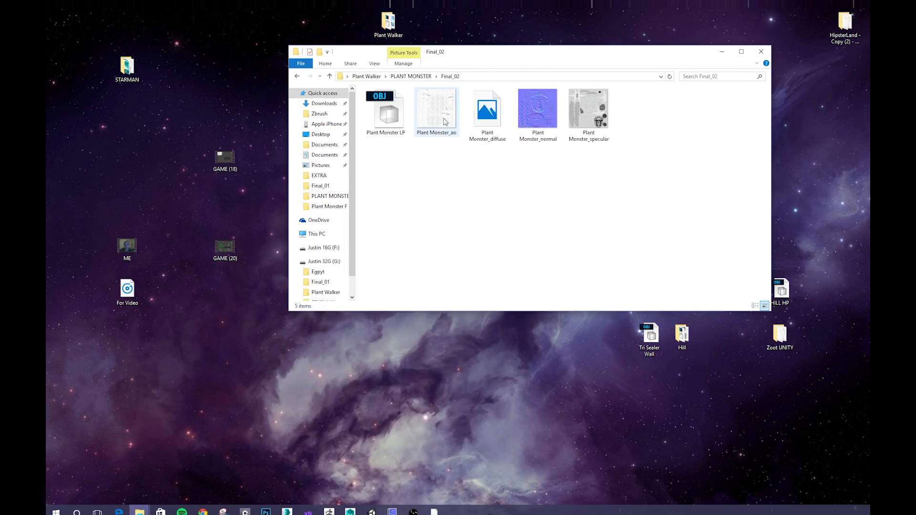
Go up to the PLANT MONSTER folder, switch to Unity, and import the Final_02 folder into the project's assets.
click(297, 77)
drag(521, 66, 9, 96)
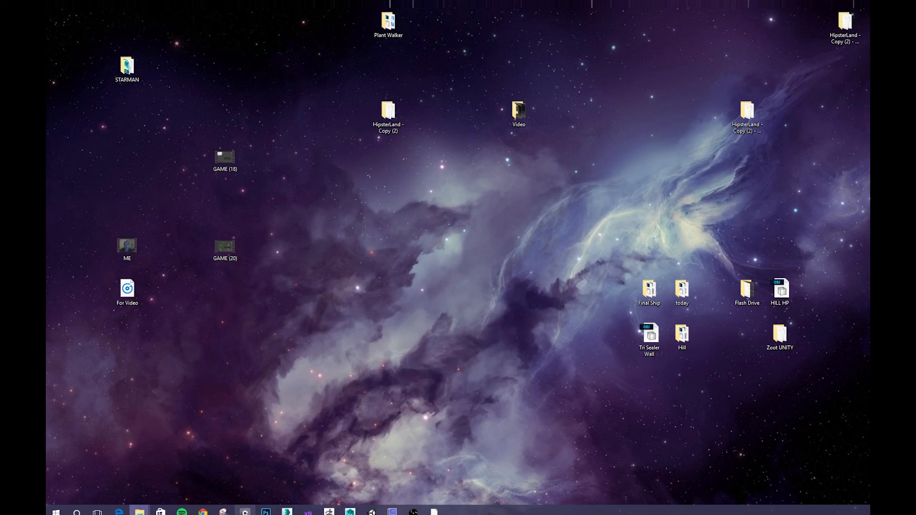
click(371, 511)
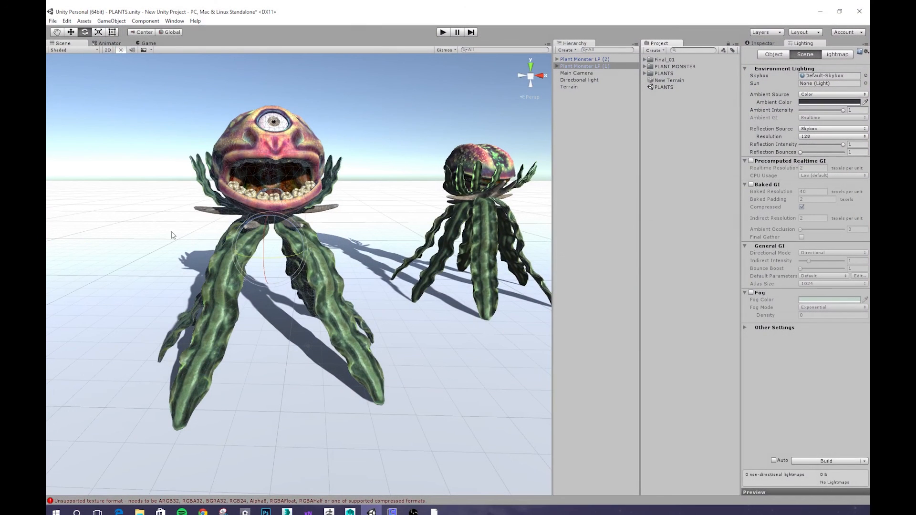
drag(47, 143, 675, 124)
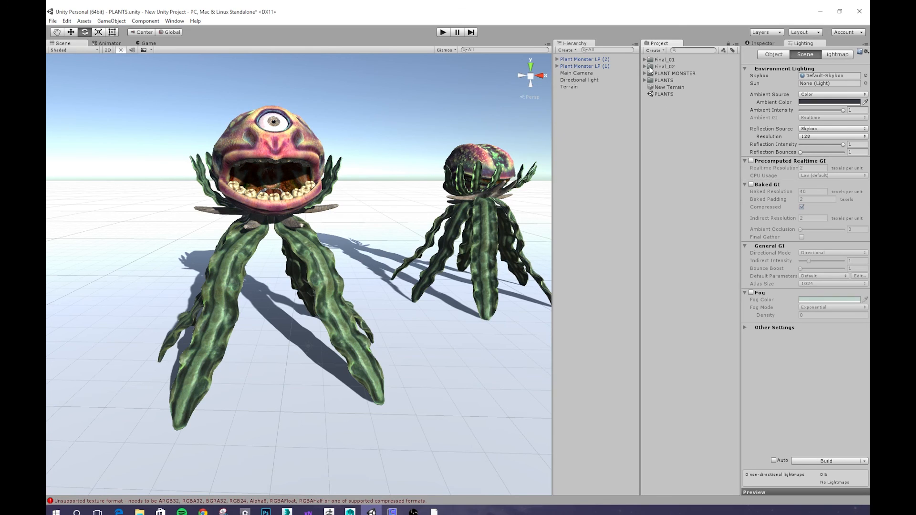
Set Normals to Calculate in the import settings of Final_02's Plant Monster LP model and apply the change.
click(657, 80)
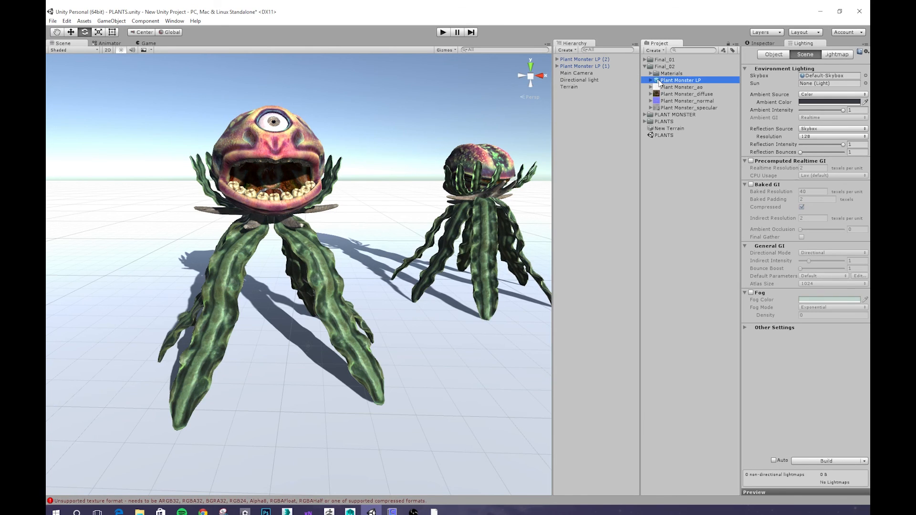
click(651, 80)
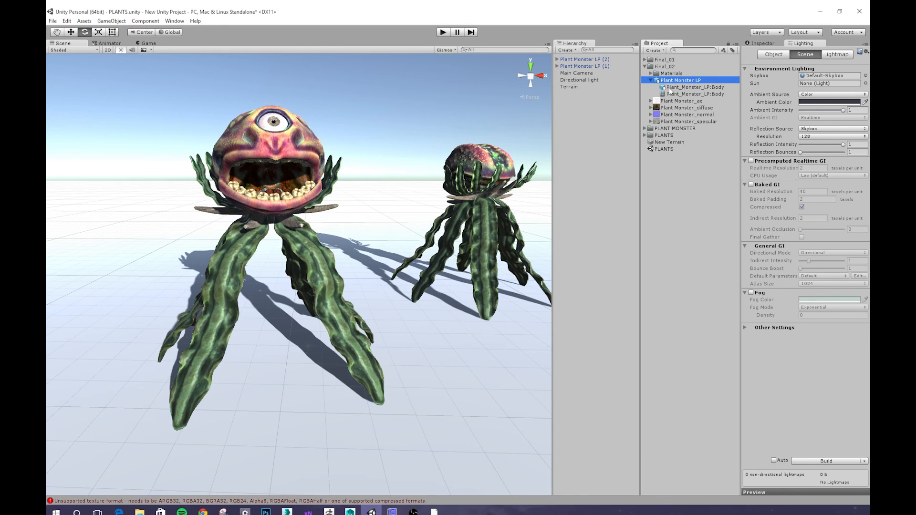
click(668, 88)
click(760, 44)
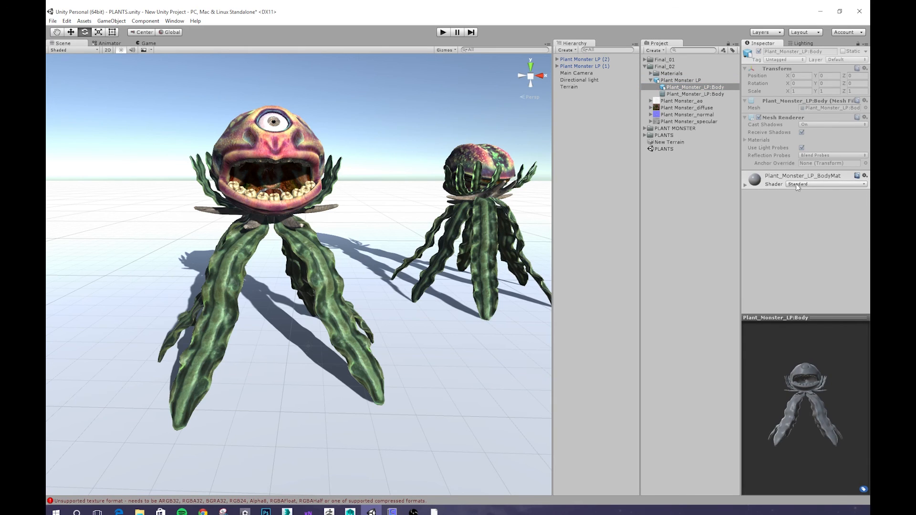
click(689, 81)
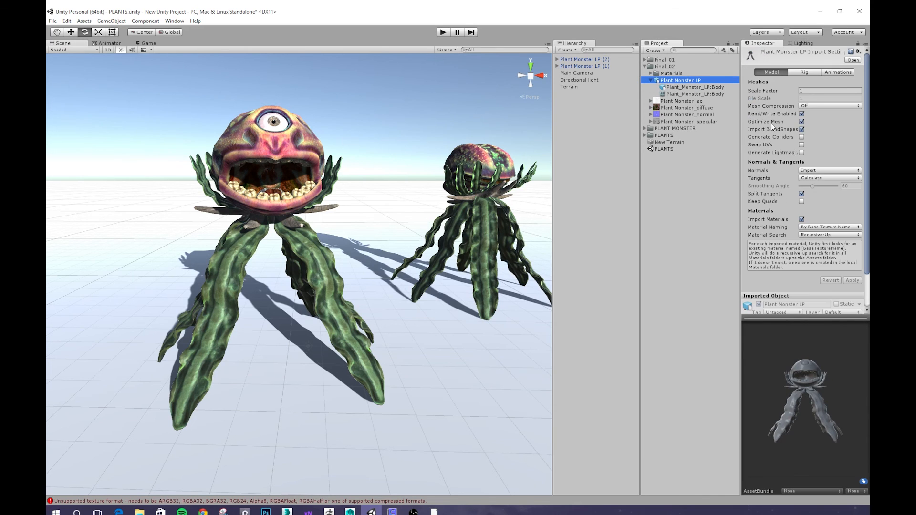
click(815, 171)
click(823, 190)
click(852, 281)
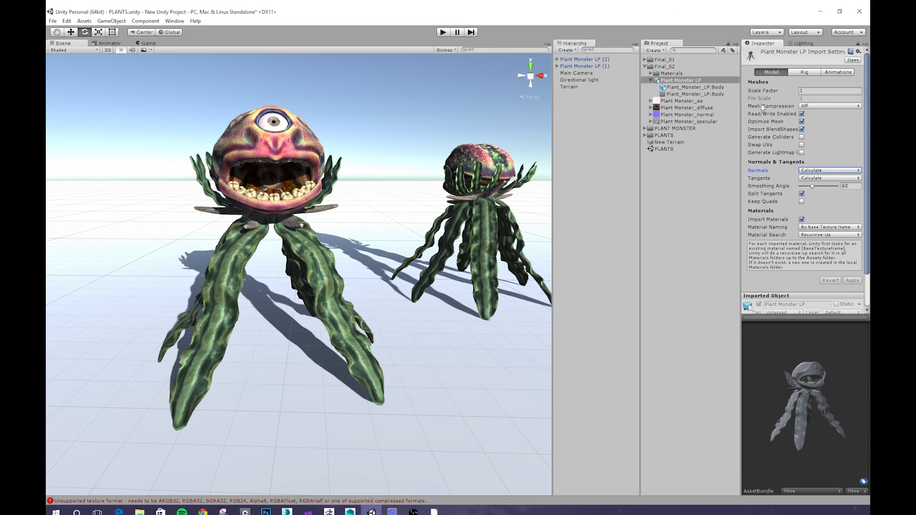
Change the shader of the Plant_Monster_LP:Body material in Final_02 to Standard (Specular setup).
click(681, 88)
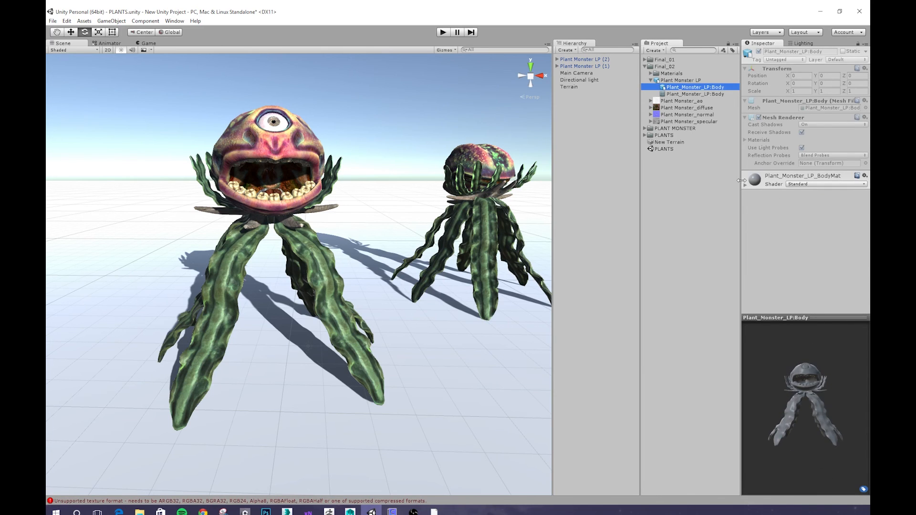
click(802, 184)
click(802, 204)
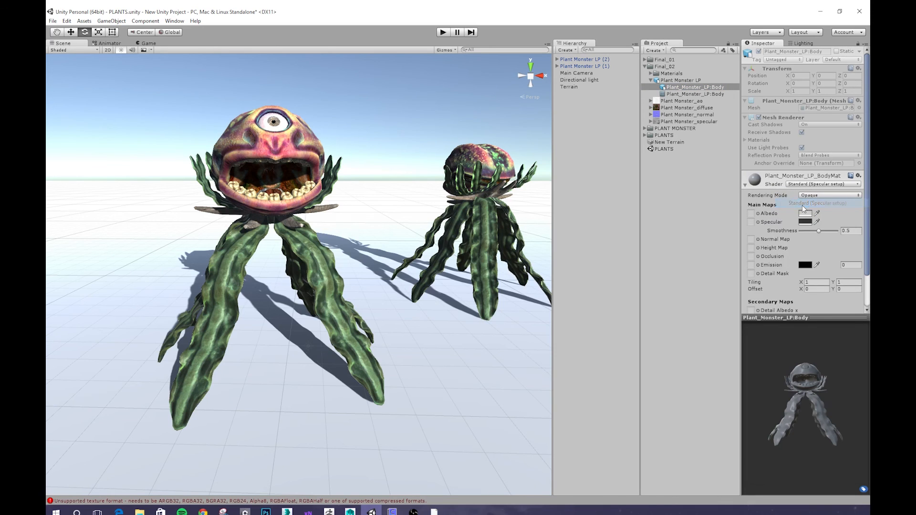
Assign the ao, diffuse and normal textures to the body material's Occlusion, Albedo and Normal Map slots, marking the normal texture as a normal map.
drag(691, 104, 753, 258)
drag(698, 107, 757, 218)
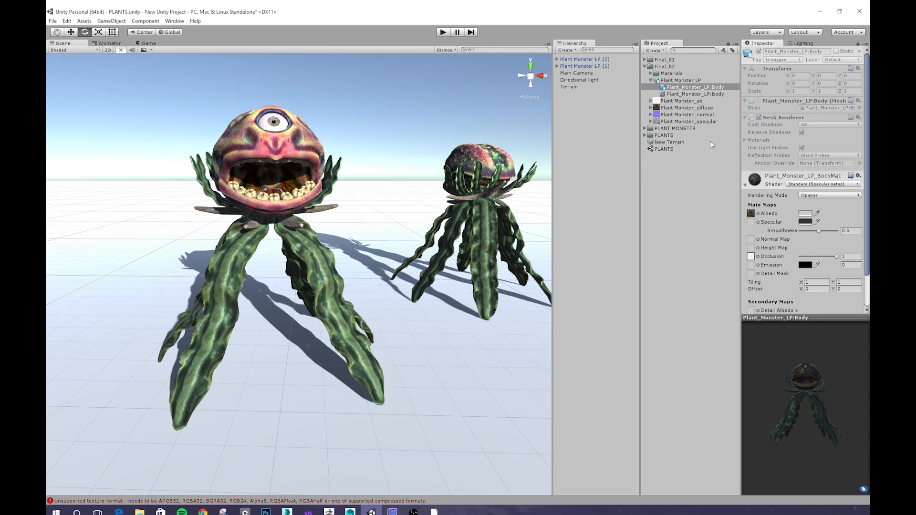
drag(681, 116, 758, 243)
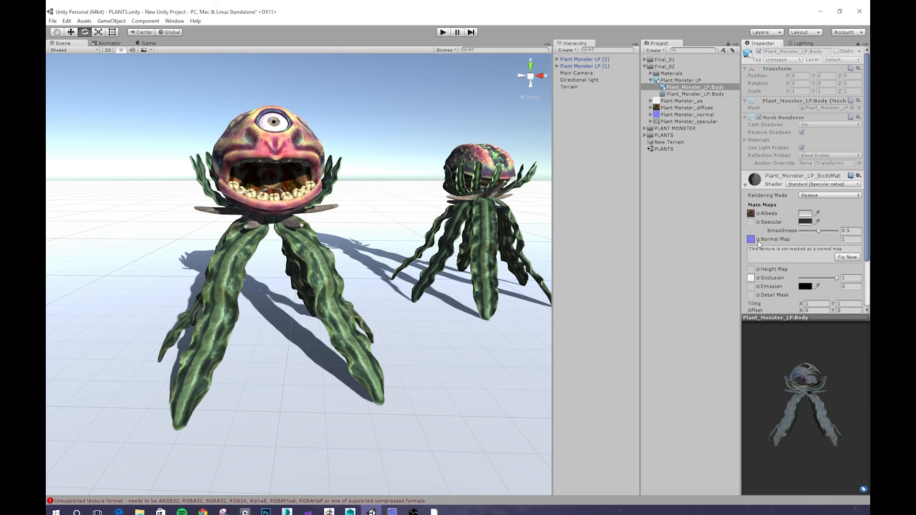
click(846, 257)
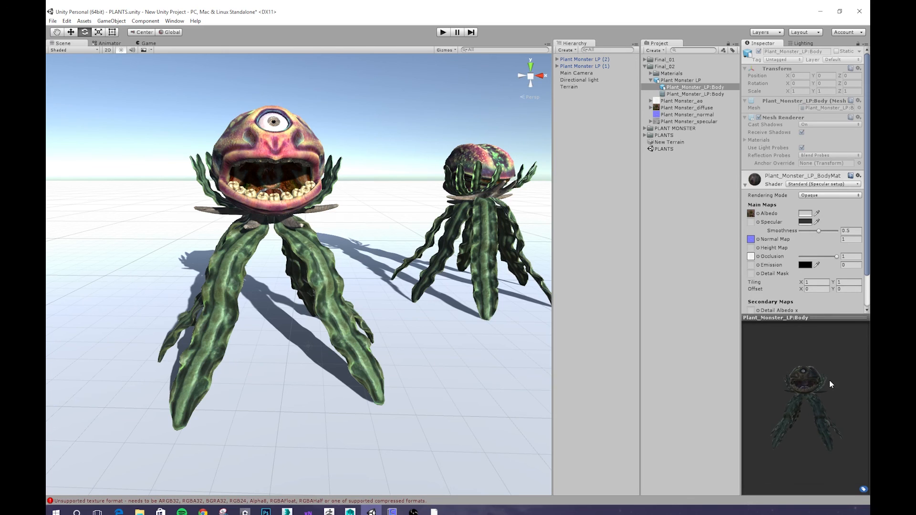
Assign the Plant Monster_specular texture to the body material's Specular slot and set the Albedo colour to white.
drag(706, 123, 754, 224)
drag(754, 370, 798, 365)
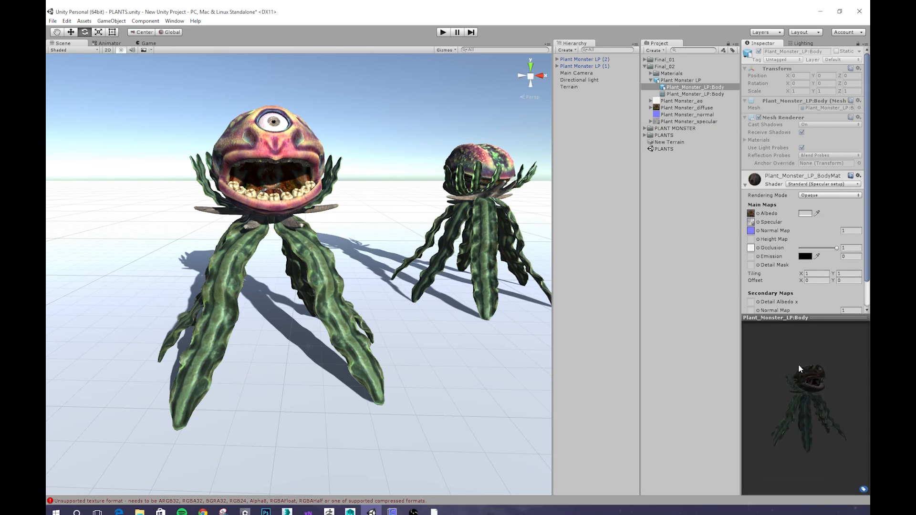
click(806, 213)
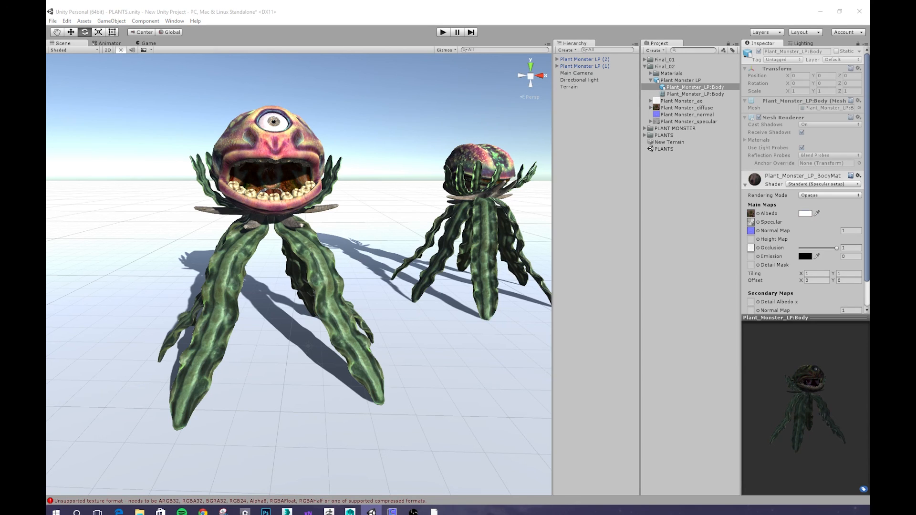
Place the Final_02 Plant Monster LP model in the scene beside the two existing monsters, at about X 273, Z 270.3.
drag(667, 80, 246, 326)
click(71, 32)
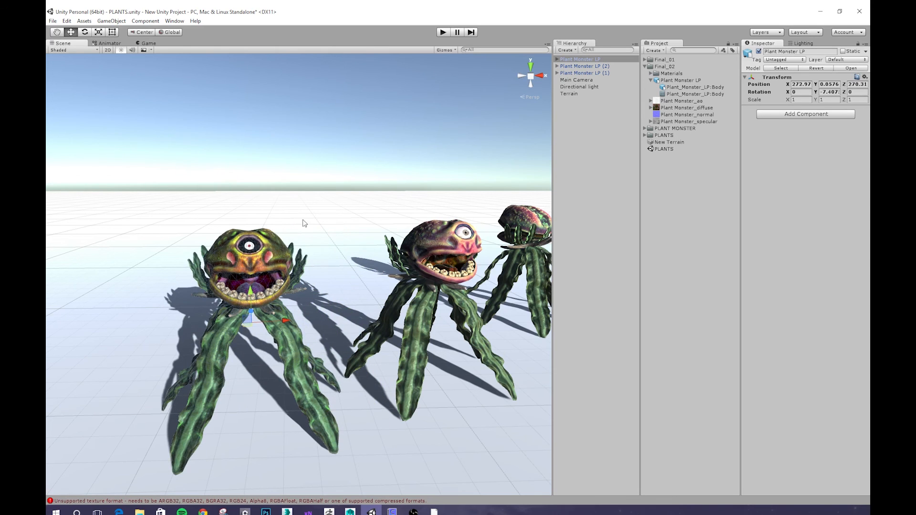
key(w)
drag(362, 242, 361, 235)
Move the new monster closer to its neighbours, to about X 276.7, Z 270.8, and check the framing in the Game view.
click(151, 43)
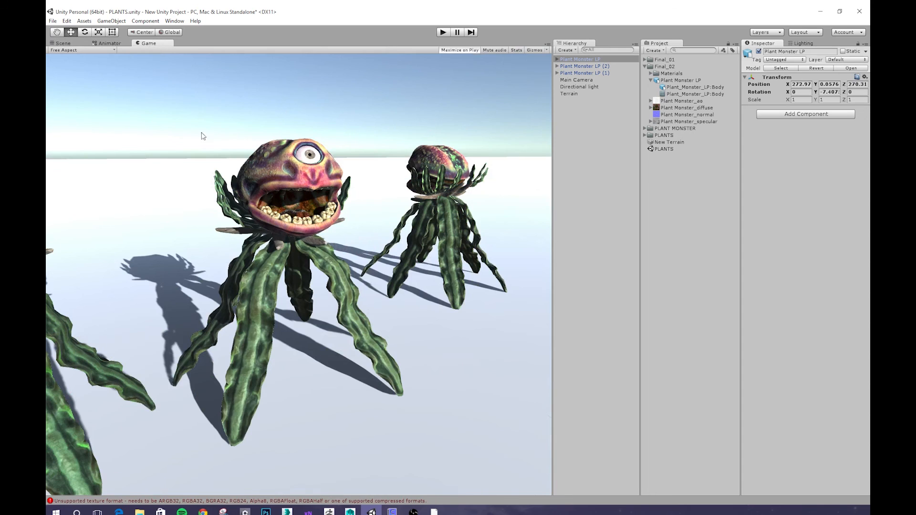
click(63, 44)
scroll(309, 269, down, 3)
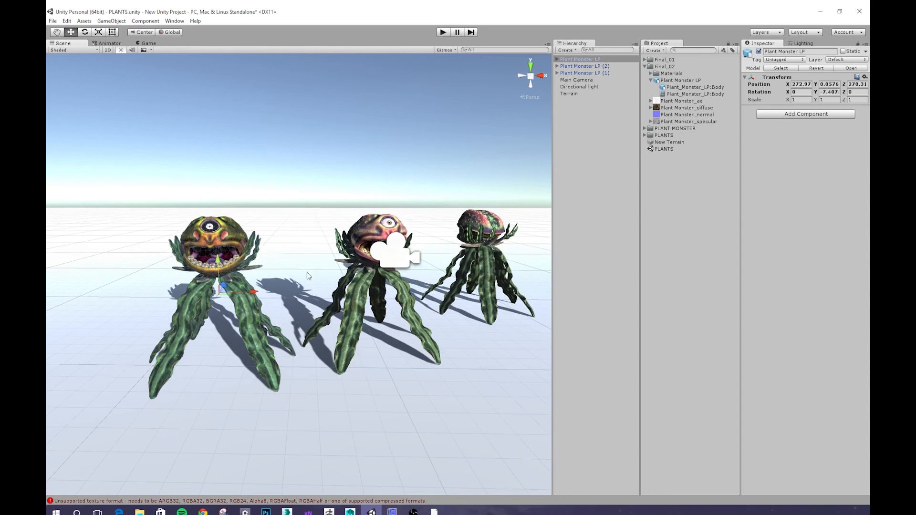
drag(264, 281, 351, 284)
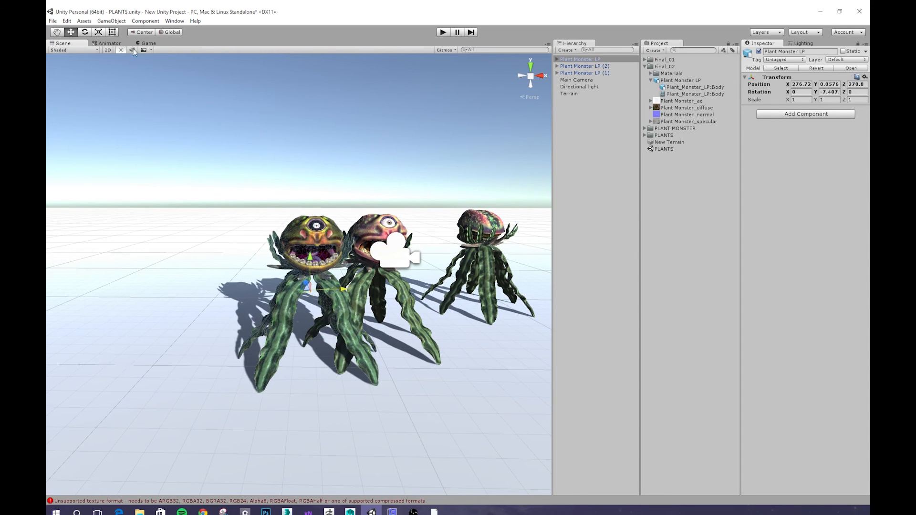
click(147, 44)
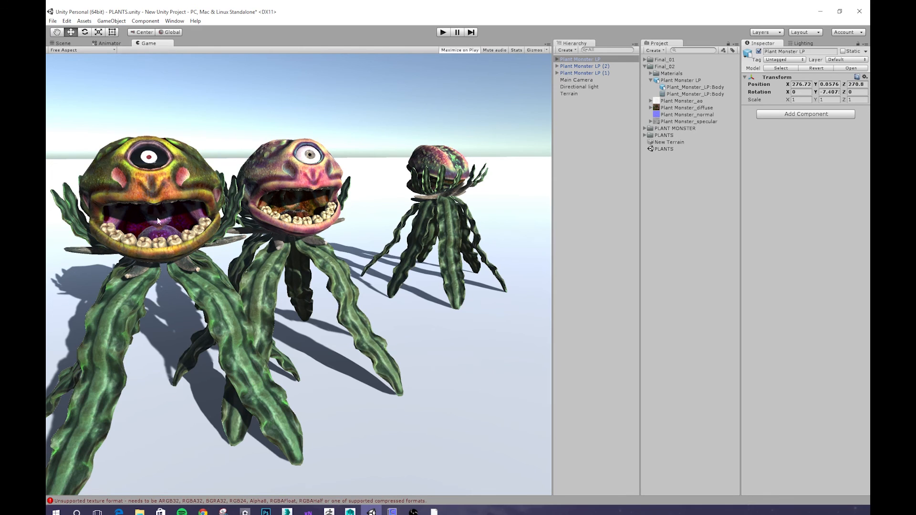